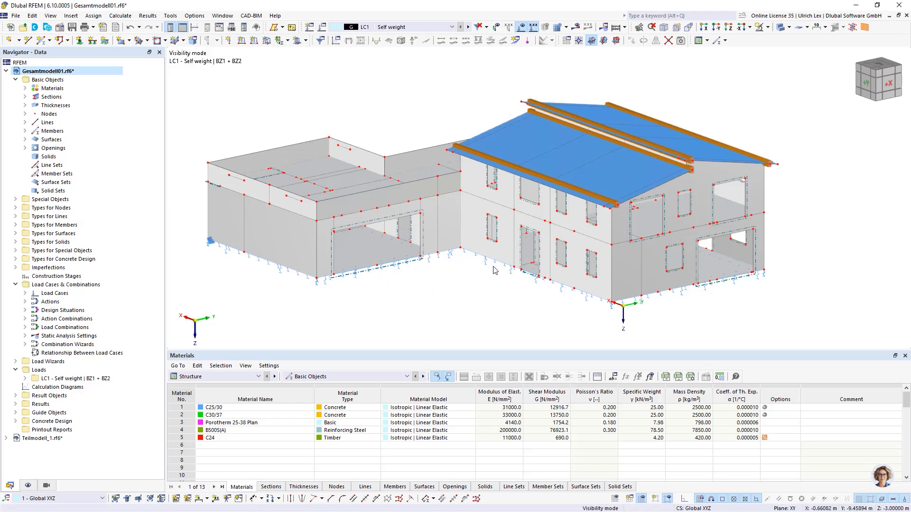
# Step: Display the OS2 - Umbau object selection instead of OS1 - Flachdach in the overall building model and view it from a lower angle
pyautogui.scroll(-1, 482, 100)
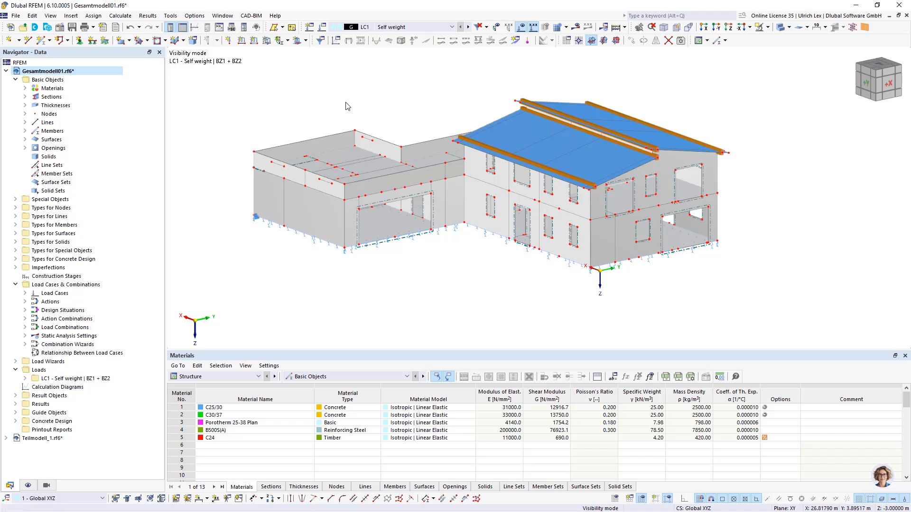
pyautogui.moveTo(321, 150)
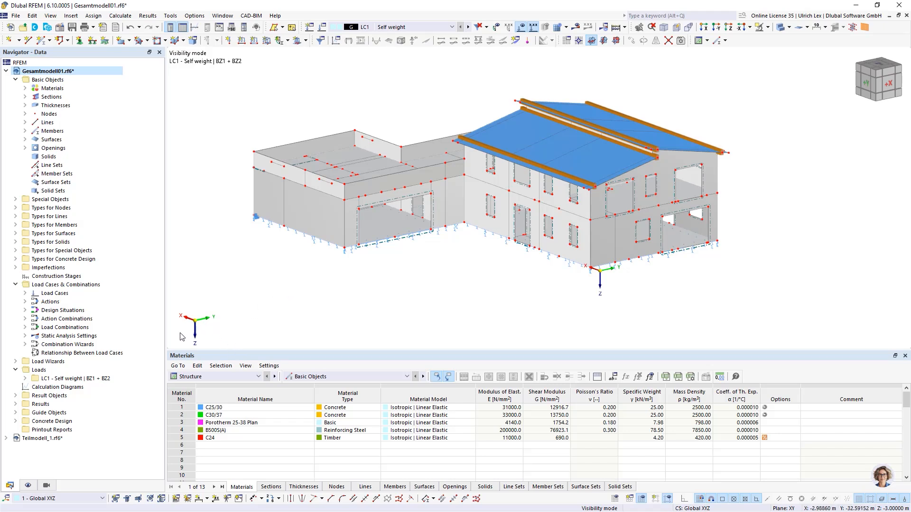
pyautogui.click(28, 485)
pyautogui.click(46, 485)
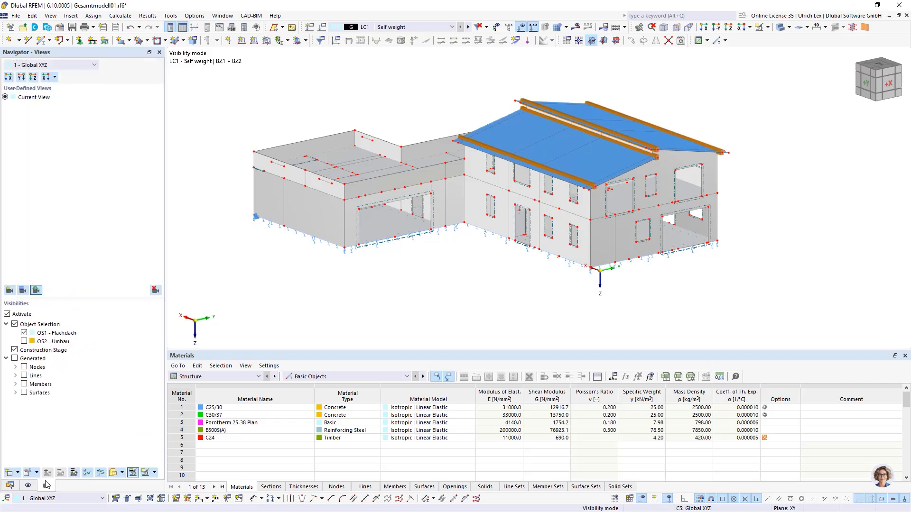
pyautogui.click(24, 342)
pyautogui.click(24, 333)
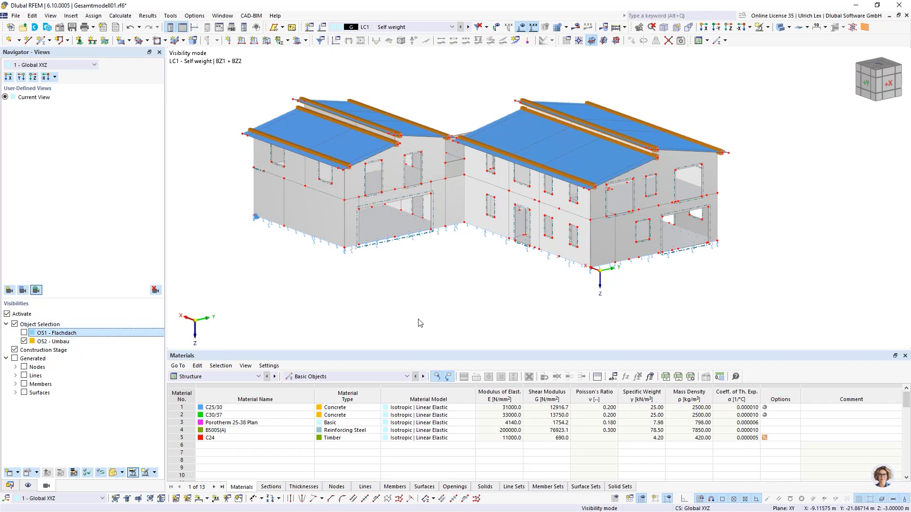
pyautogui.moveTo(429, 304)
pyautogui.keyDown('ctrl'); pyautogui.mouseDown(button='middle')
pyautogui.moveTo(415, 297)
pyautogui.moveTo(409, 272)
pyautogui.moveTo(448, 291)
pyautogui.moveTo(419, 302)
pyautogui.moveTo(372, 286)
pyautogui.moveTo(407, 304)
pyautogui.moveTo(443, 272)
pyautogui.moveTo(523, 278)
pyautogui.moveTo(427, 291)
pyautogui.mouseUp(button='middle'); pyautogui.keyUp('ctrl')
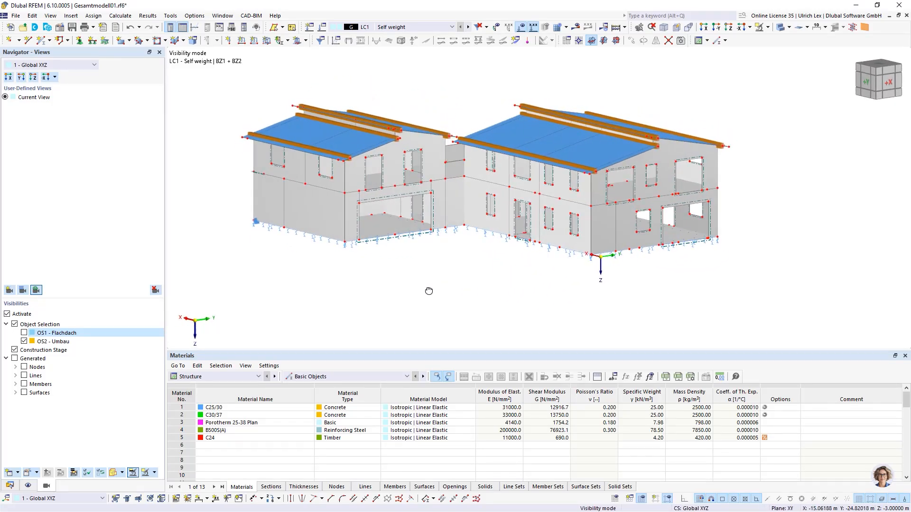
# Step: Restore the OS1 - Flachdach object selection in place of OS2 - Umbau and inspect the flat-roofed building from several sides
pyautogui.click(24, 332)
pyautogui.click(23, 342)
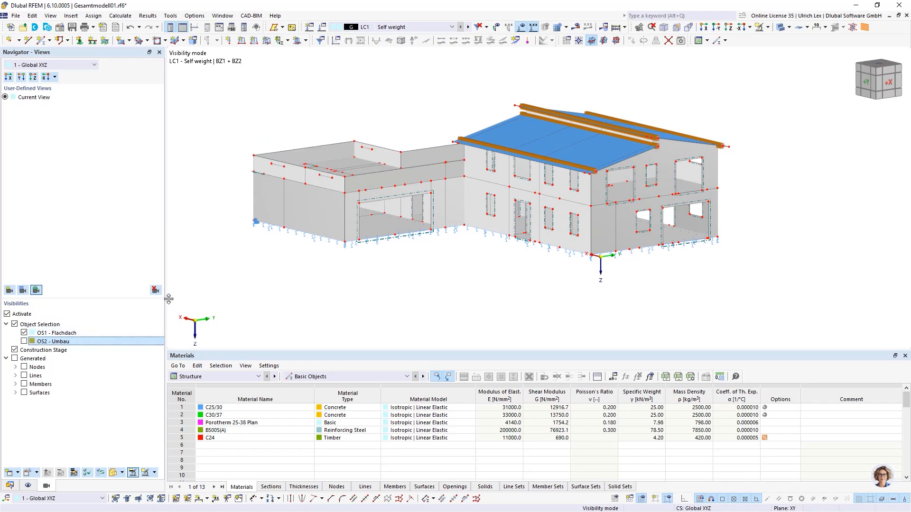
pyautogui.keyDown('ctrl'); pyautogui.moveTo(388, 291); pyautogui.dragTo(464, 291, button='middle'); pyautogui.keyUp('ctrl')
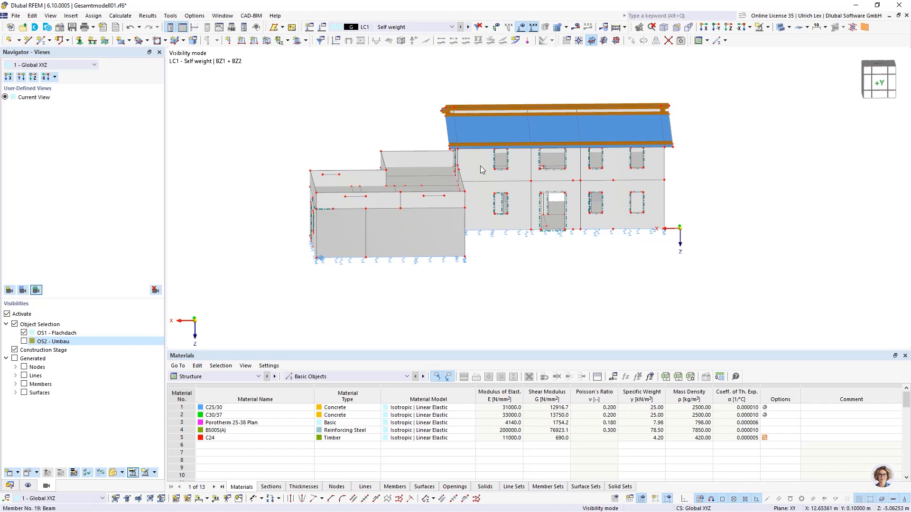
pyautogui.keyDown('ctrl'); pyautogui.moveTo(722, 264); pyautogui.dragTo(663, 273, button='middle'); pyautogui.keyUp('ctrl')
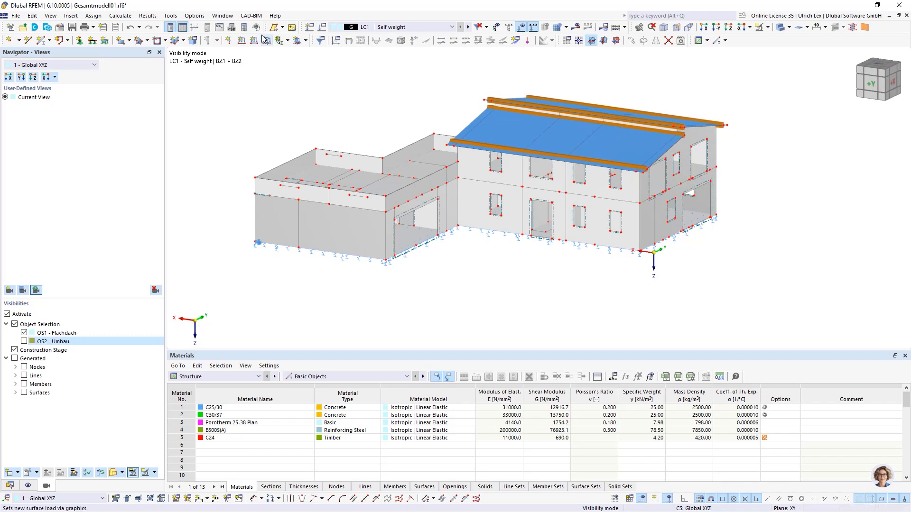
# Step: Switch to the Teilmodell_1 model, turn off the construction stage visibility and display only the OS1 - Flachdach object selection
pyautogui.click(226, 17)
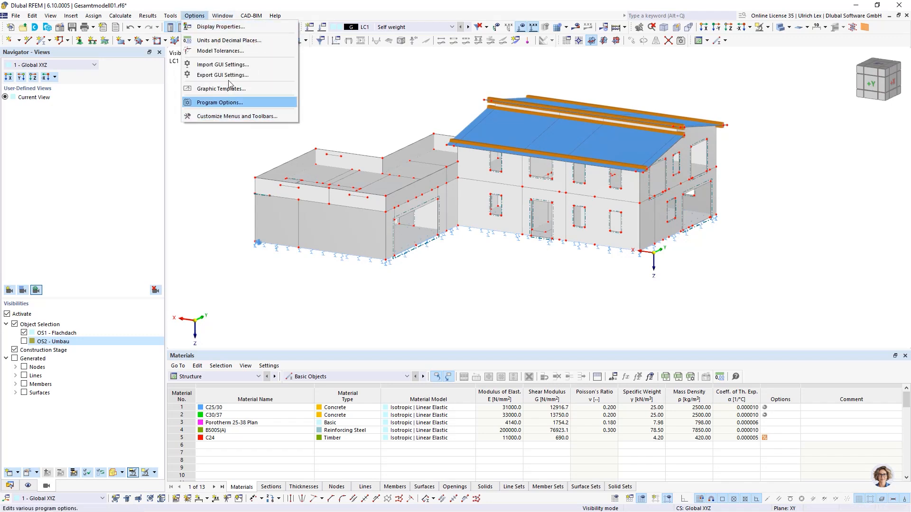
pyautogui.click(244, 134)
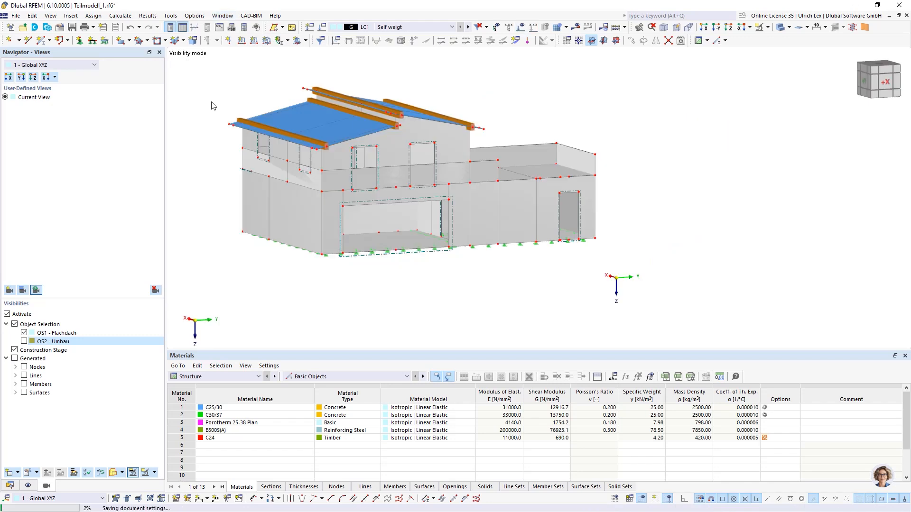
pyautogui.click(14, 350)
pyautogui.click(25, 333)
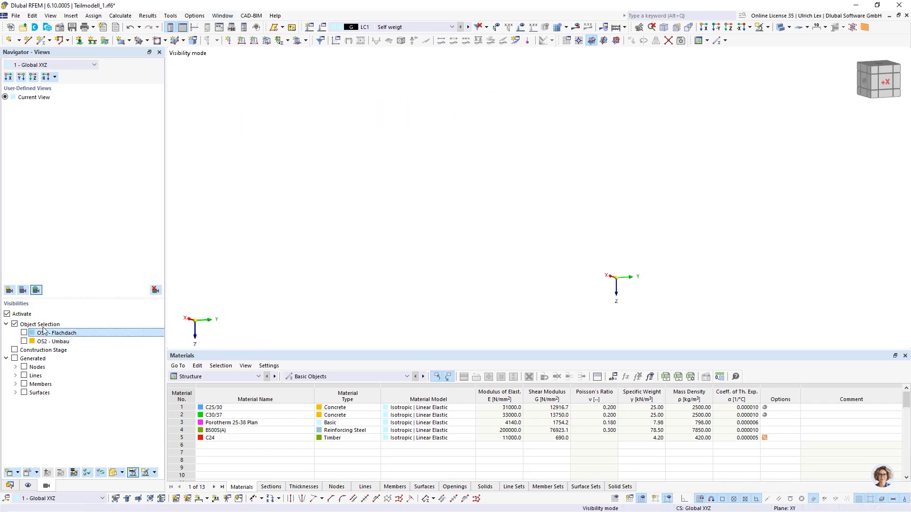
pyautogui.click(25, 333)
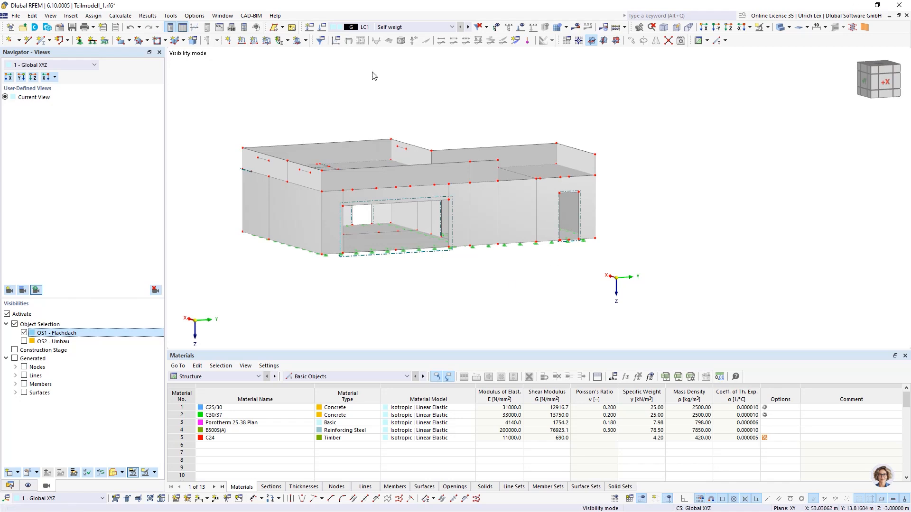
pyautogui.keyDown('ctrl'); pyautogui.moveTo(376, 308); pyautogui.dragTo(391, 333, button='middle'); pyautogui.keyUp('ctrl')
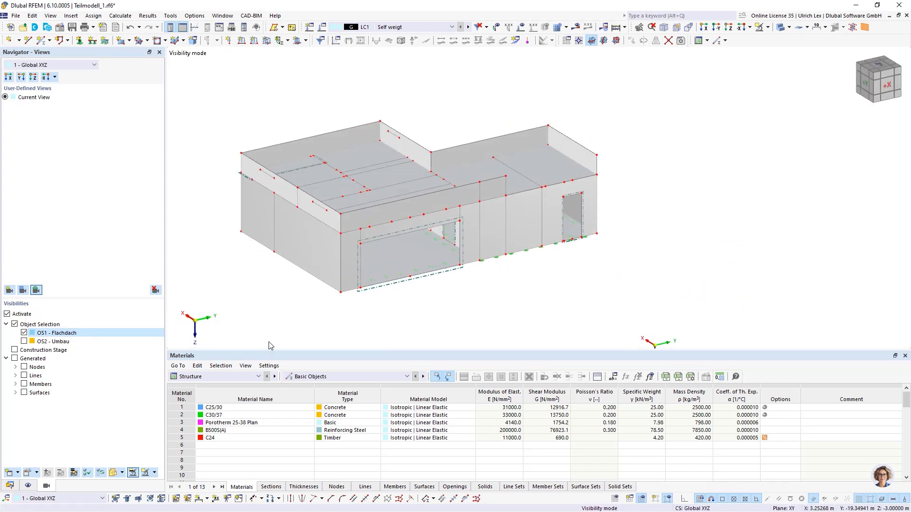
# Step: Review the activated add-ons in the base data of Teilmodell_1, including Construction Stages Analysis, Concrete Design and Multilayer Surfaces
pyautogui.click(10, 485)
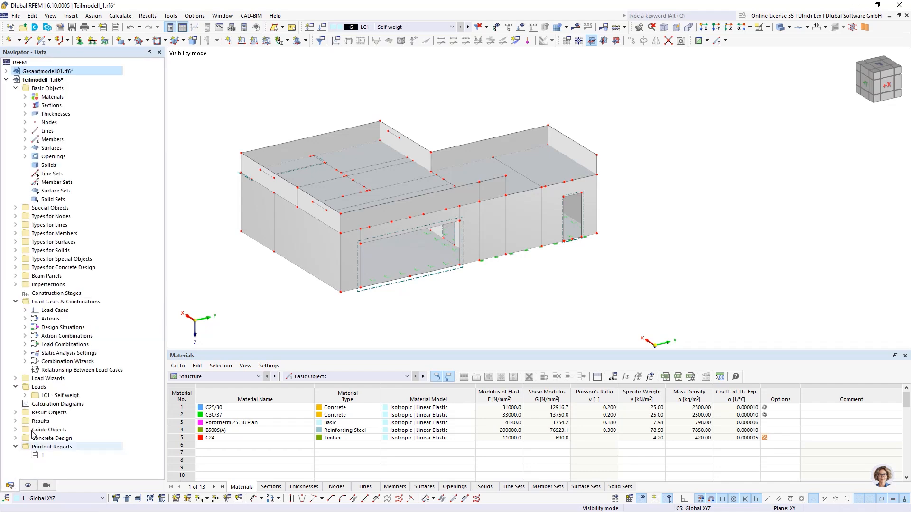
pyautogui.rightClick(42, 84)
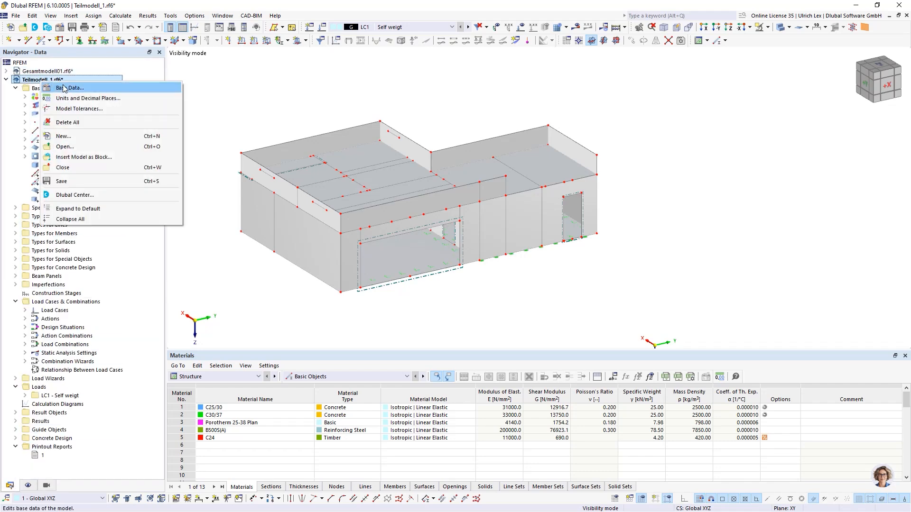
pyautogui.click(64, 90)
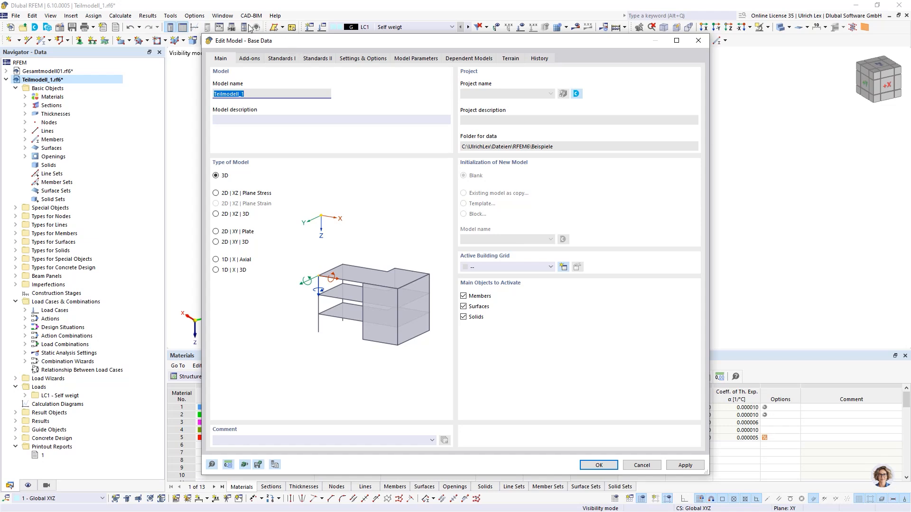
pyautogui.click(253, 60)
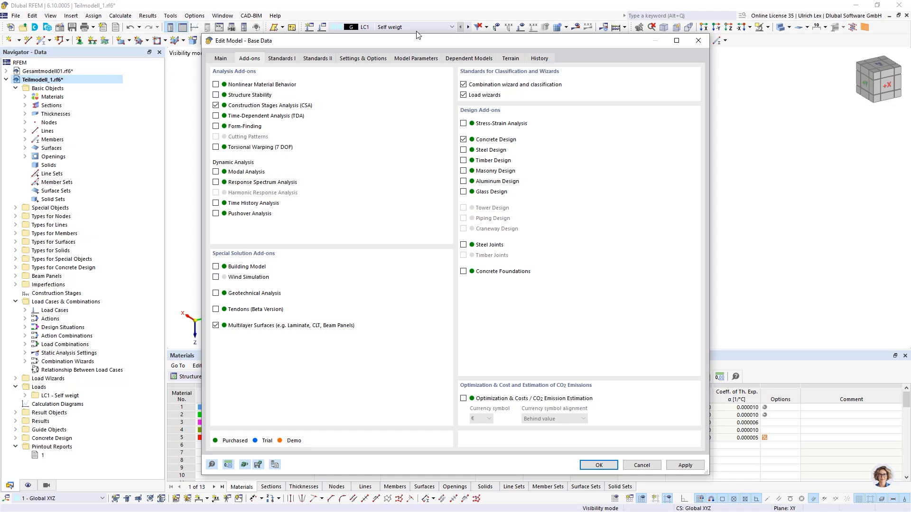
pyautogui.moveTo(416, 31); pyautogui.dragTo(417, 29)
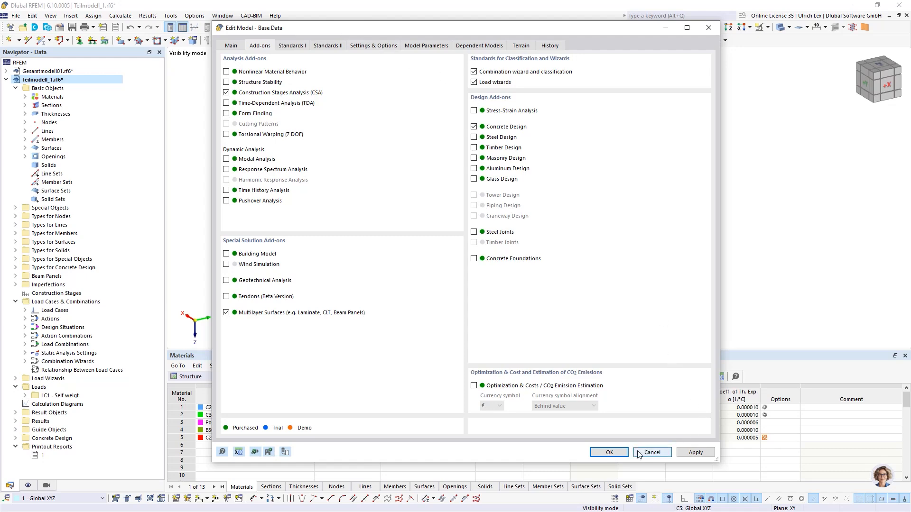
pyautogui.click(620, 452)
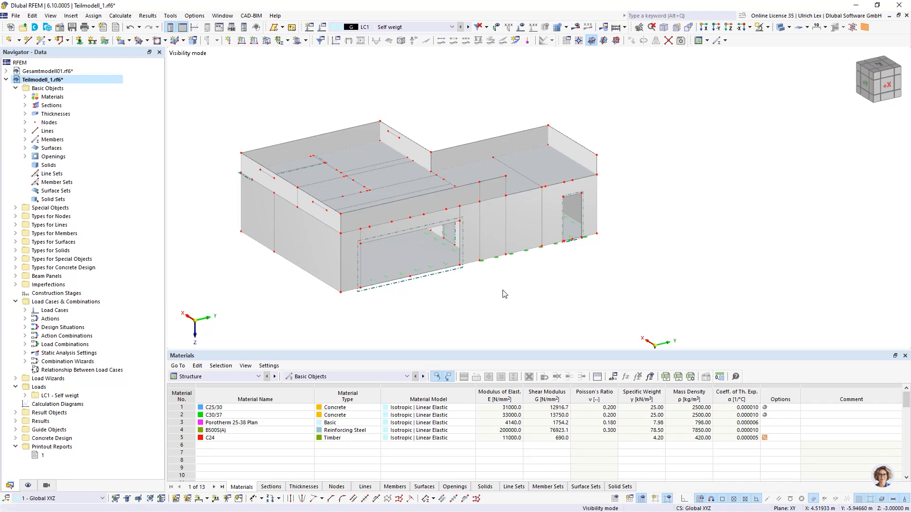
# Step: Deactivate the visibilities so that all objects of the partial model are displayed together
pyautogui.moveTo(646, 212)
pyautogui.keyDown('ctrl'); pyautogui.mouseDown(button='middle')
pyautogui.moveTo(554, 237)
pyautogui.moveTo(474, 203)
pyautogui.moveTo(462, 242)
pyautogui.moveTo(628, 161)
pyautogui.moveTo(655, 160)
pyautogui.moveTo(669, 220)
pyautogui.moveTo(614, 216)
pyautogui.moveTo(636, 209)
pyautogui.mouseUp(button='middle'); pyautogui.keyUp('ctrl')
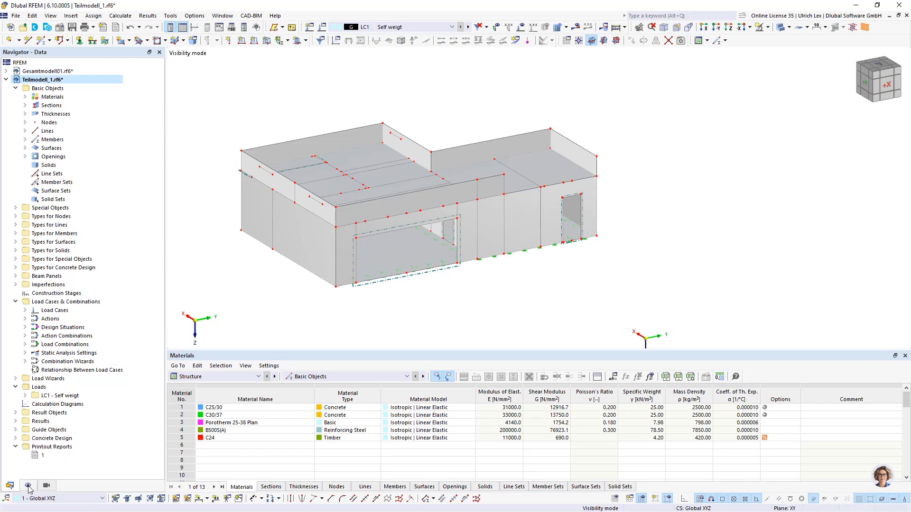
pyautogui.click(46, 487)
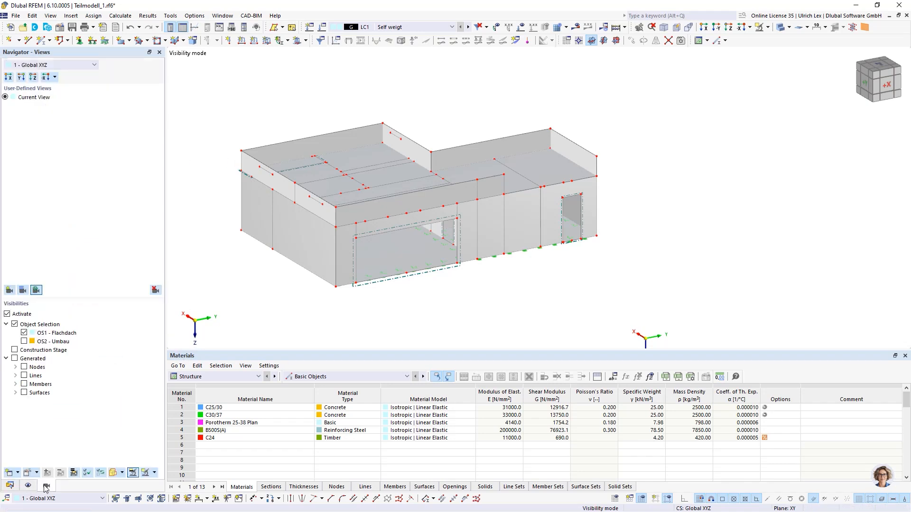
pyautogui.click(8, 314)
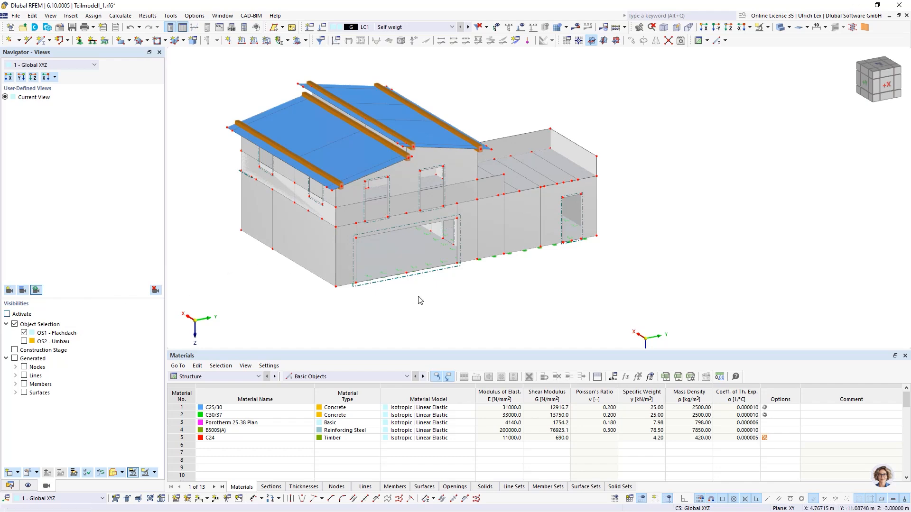
# Step: Examine the overlapping upper-storey gable wall and roof parapet surfaces above the large ground-floor opening by selecting each one
pyautogui.keyDown('ctrl'); pyautogui.moveTo(442, 311); pyautogui.dragTo(314, 291, button='middle'); pyautogui.keyUp('ctrl')
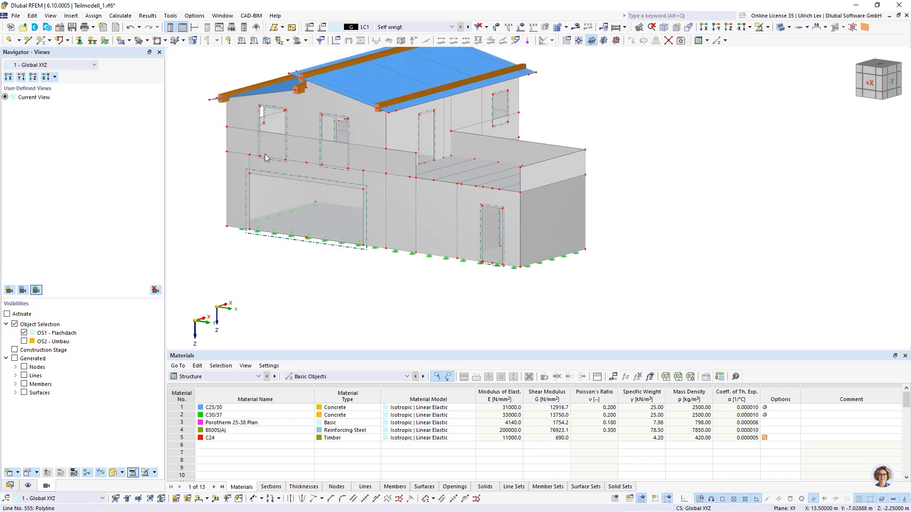
pyautogui.scroll(5, 254, 164)
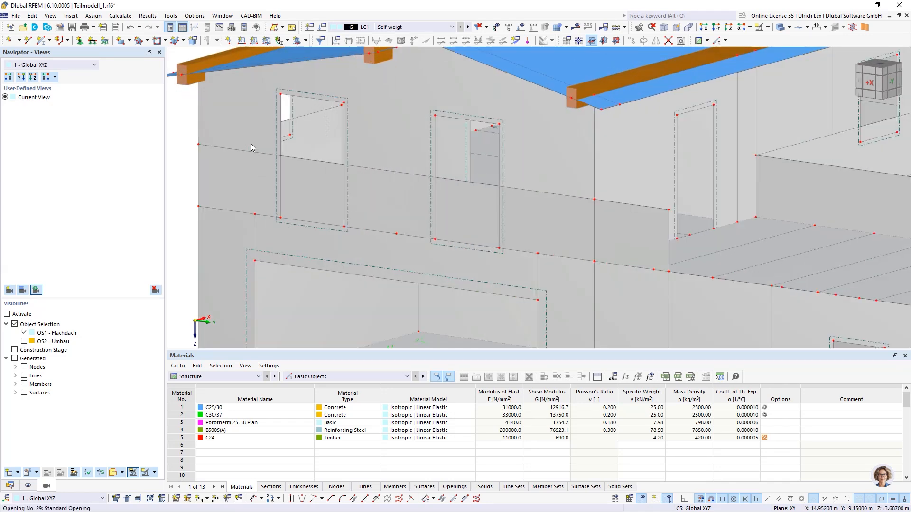
pyautogui.click(253, 124)
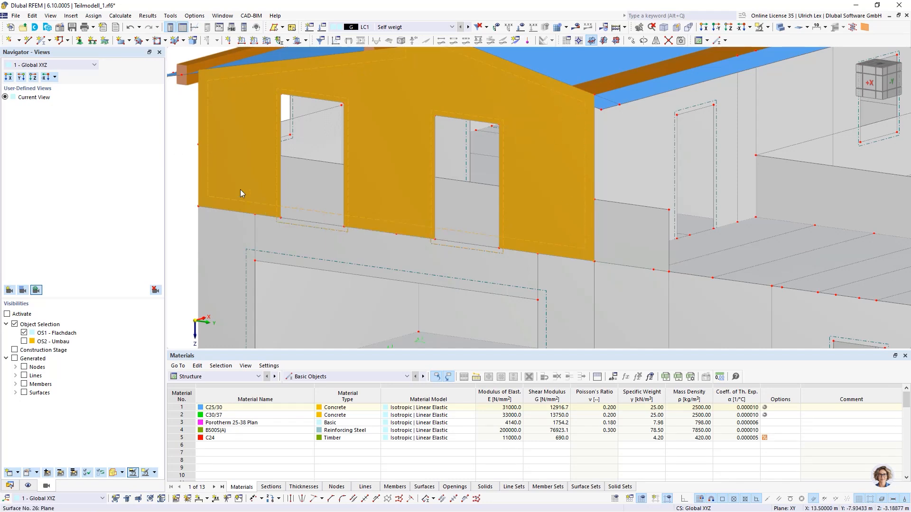
pyautogui.press('Escape')
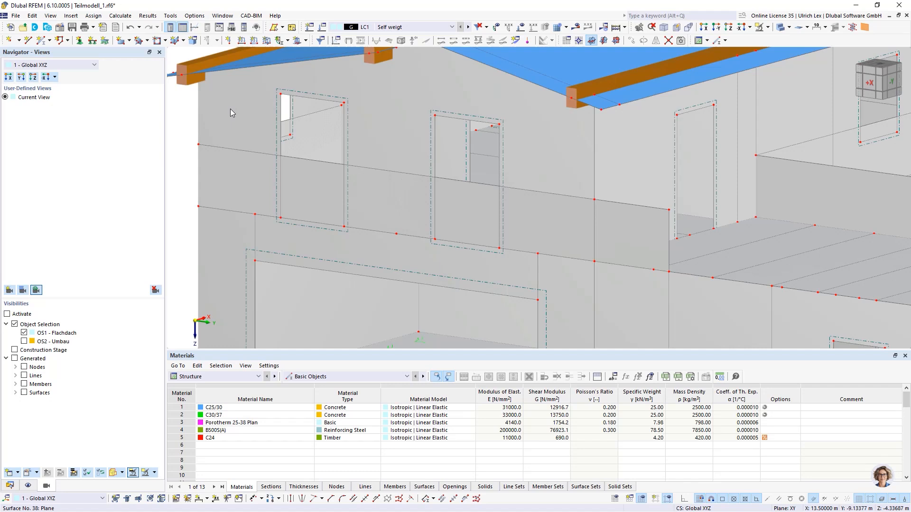
pyautogui.click(317, 173)
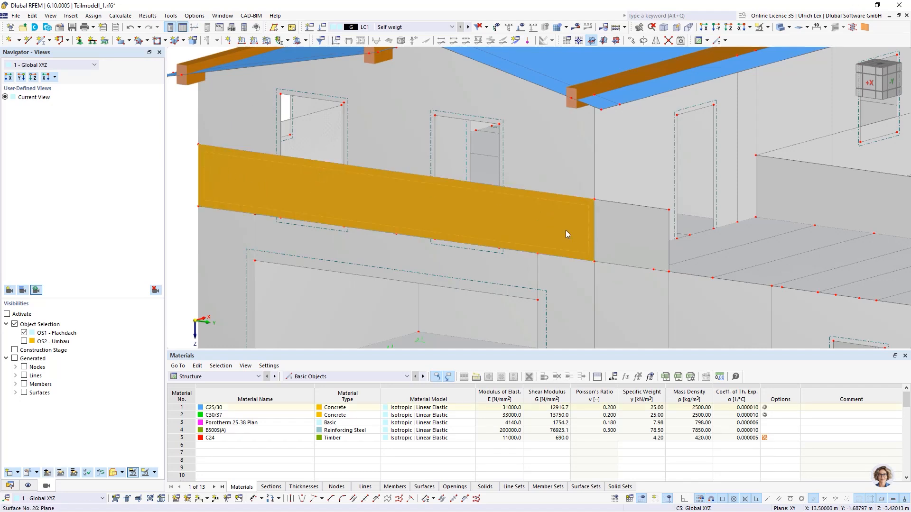
pyautogui.scroll(-2, 648, 218)
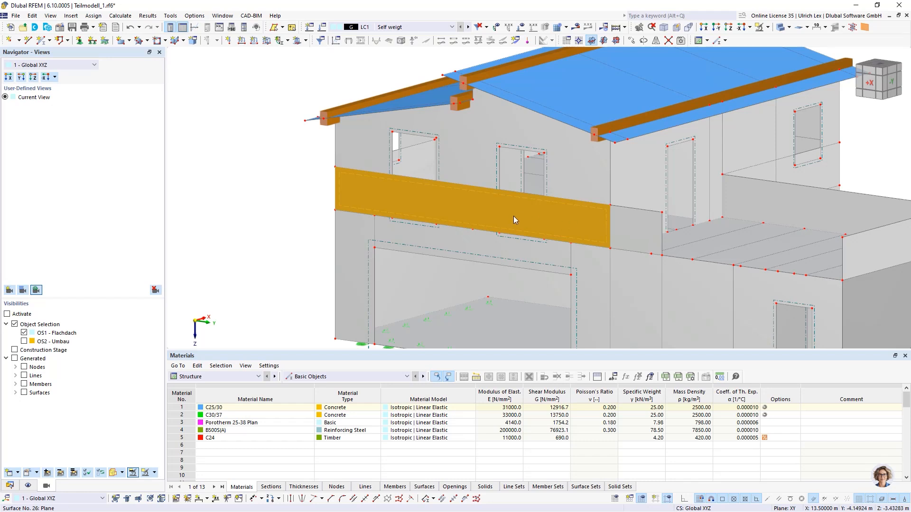
pyautogui.click(303, 197)
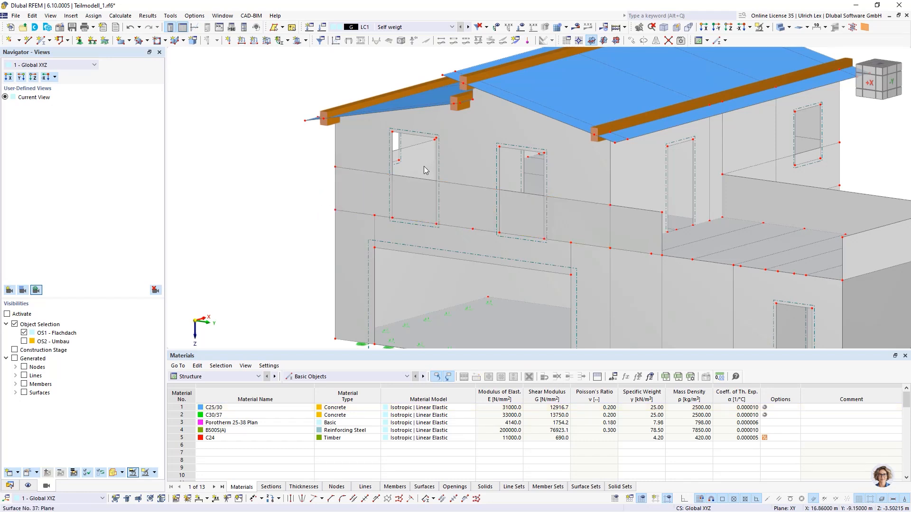
pyautogui.scroll(3, 397, 177)
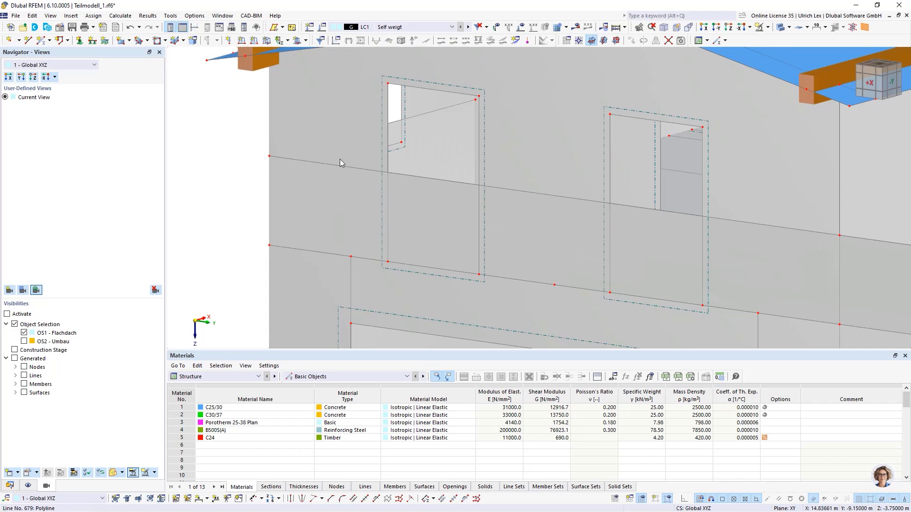
pyautogui.scroll(-1, 404, 147)
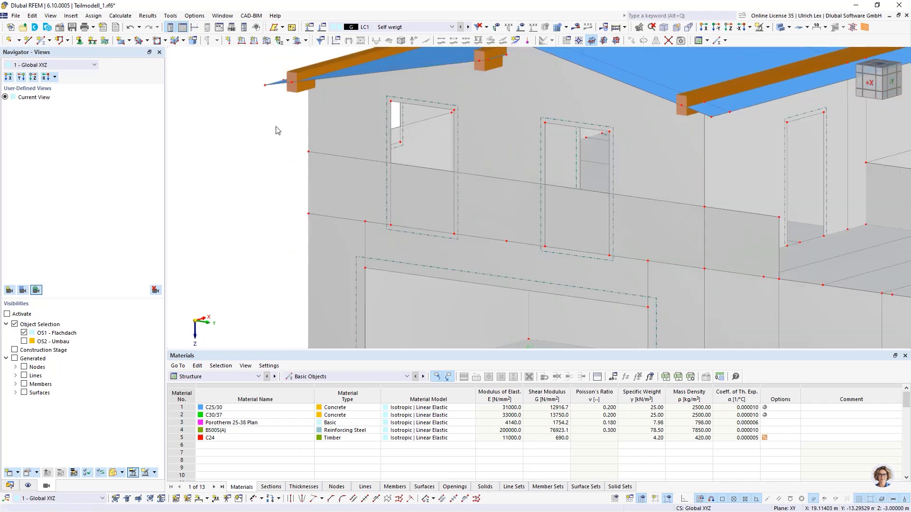
pyautogui.scroll(-1, 274, 128)
pyautogui.scroll(-2, 250, 142)
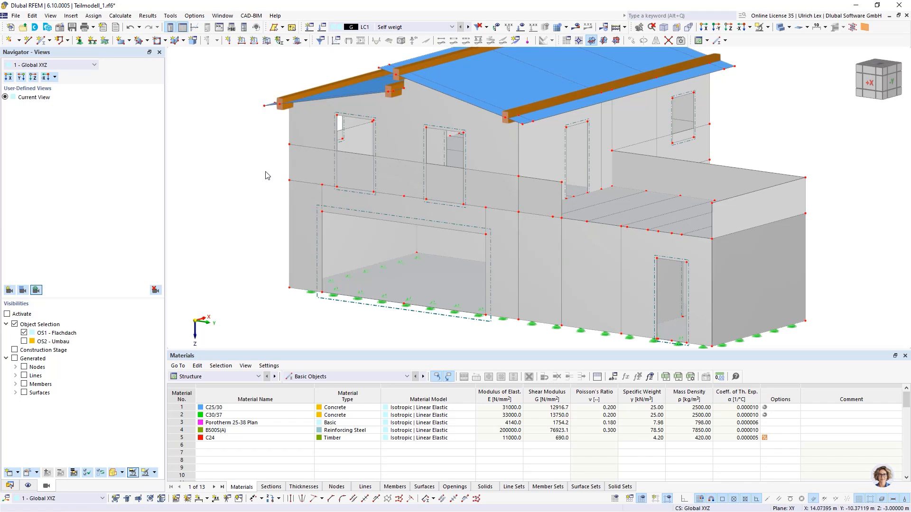
# Step: Reactivate the visibilities with only the OS2 - Umbau object selection displayed and view the converted building from the side
pyautogui.click(24, 342)
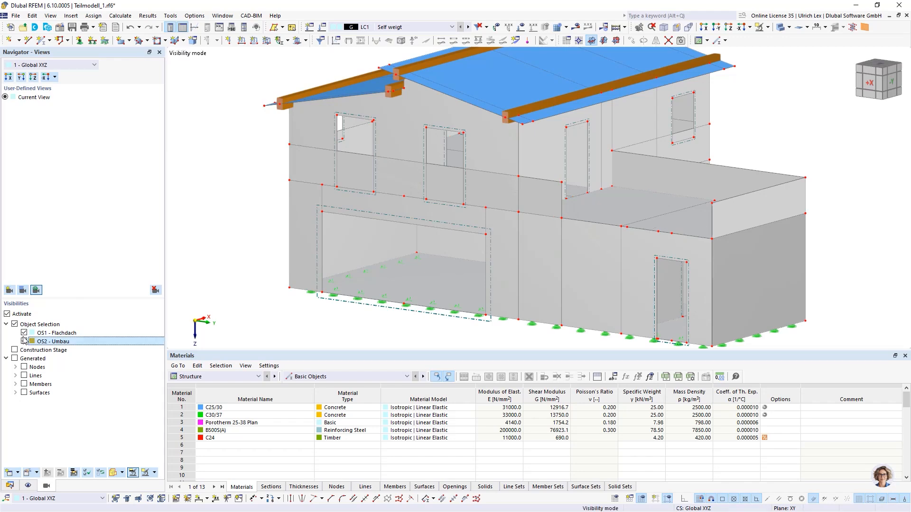
pyautogui.click(23, 333)
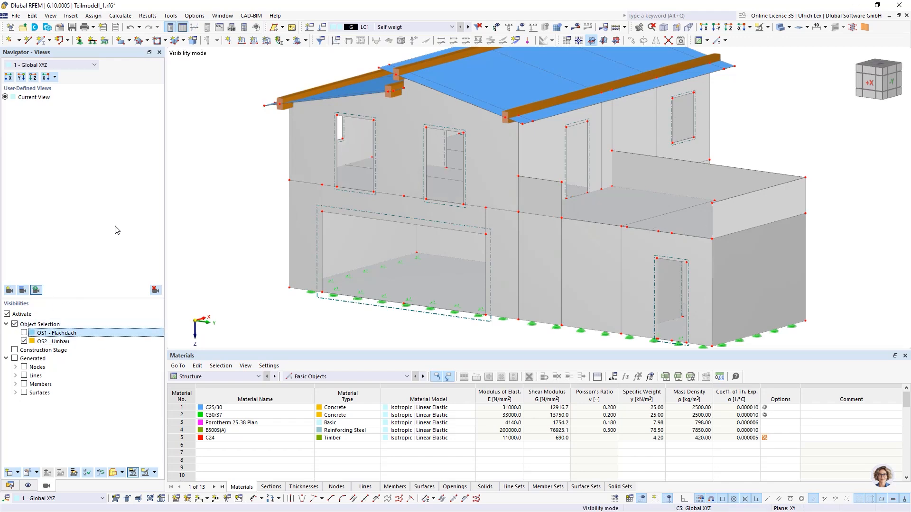
pyautogui.keyDown('ctrl'); pyautogui.moveTo(219, 279); pyautogui.dragTo(209, 246, button='middle'); pyautogui.keyUp('ctrl')
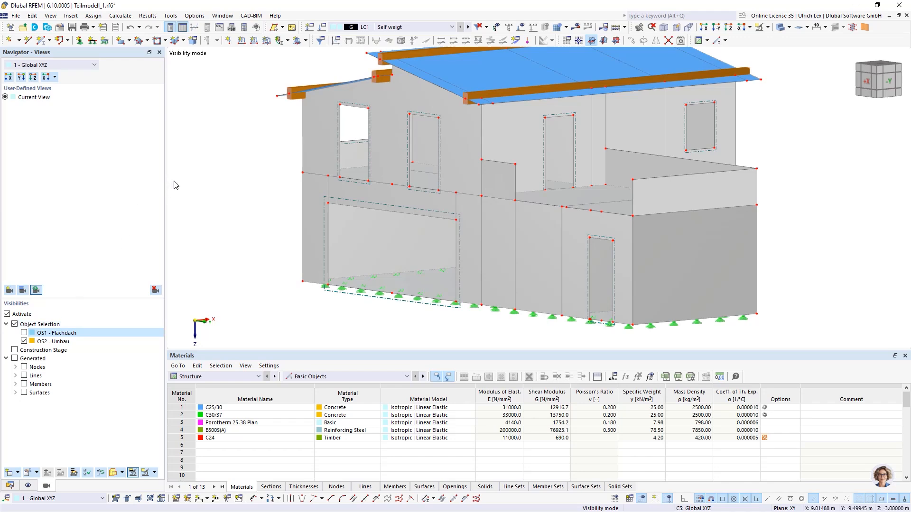
# Step: Examine the converted building from several sides, selecting the pitched roof surface and the upper-storey gable wall one after the other
pyautogui.scroll(-2, 204, 185)
pyautogui.keyDown('ctrl'); pyautogui.moveTo(223, 185); pyautogui.dragTo(376, 196, button='middle'); pyautogui.keyUp('ctrl')
pyautogui.scroll(2, 232, 110)
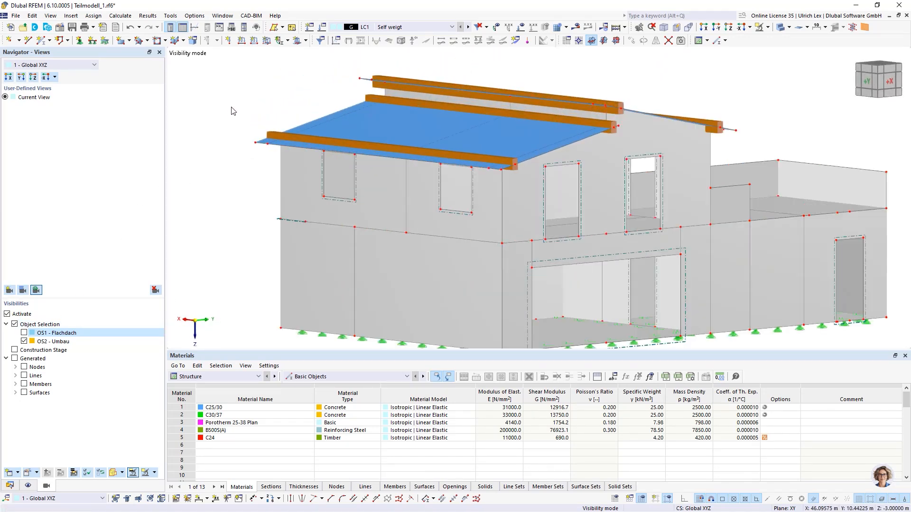
pyautogui.click(365, 121)
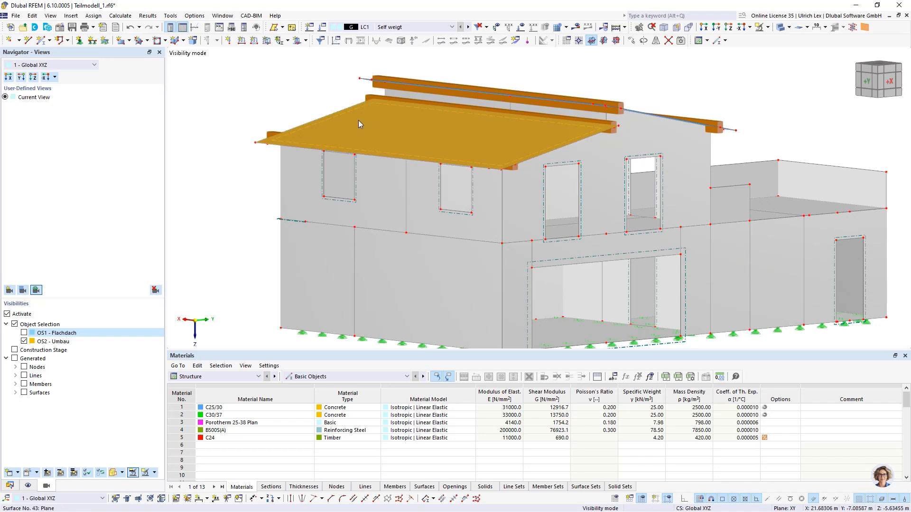
pyautogui.moveTo(359, 122)
pyautogui.scroll(-2, 216, 141)
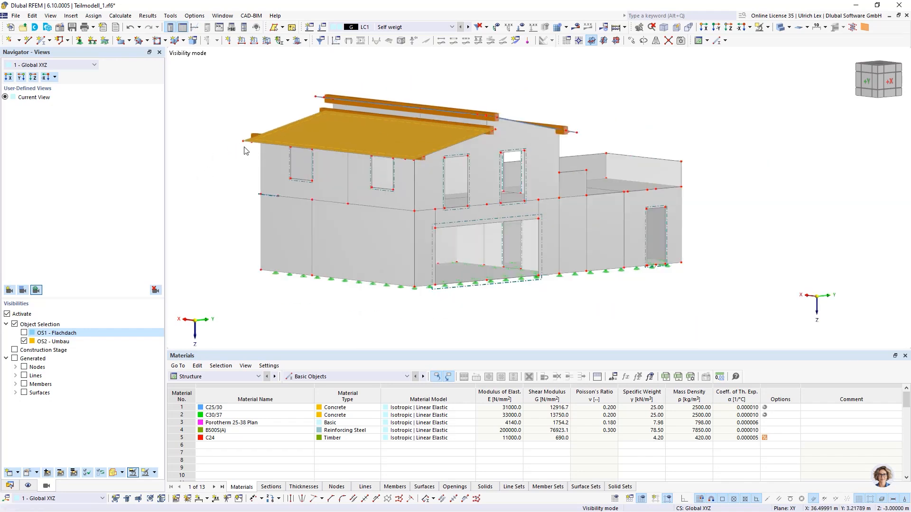
pyautogui.click(207, 201)
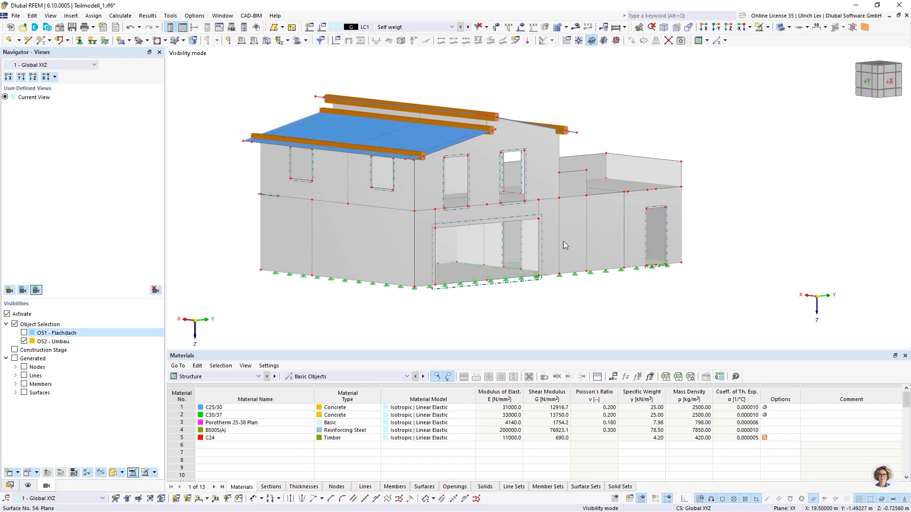
pyautogui.keyDown('ctrl'); pyautogui.moveTo(708, 110); pyautogui.dragTo(658, 115, button='middle'); pyautogui.keyUp('ctrl')
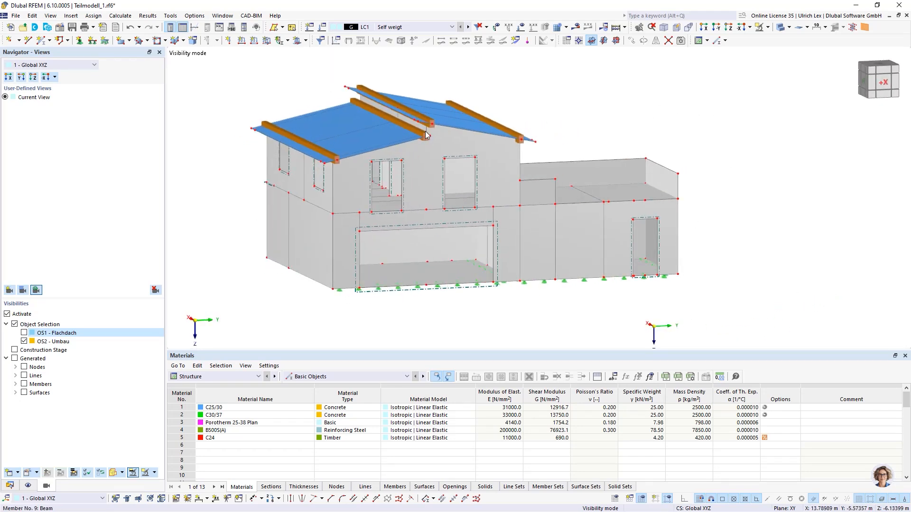
pyautogui.click(446, 147)
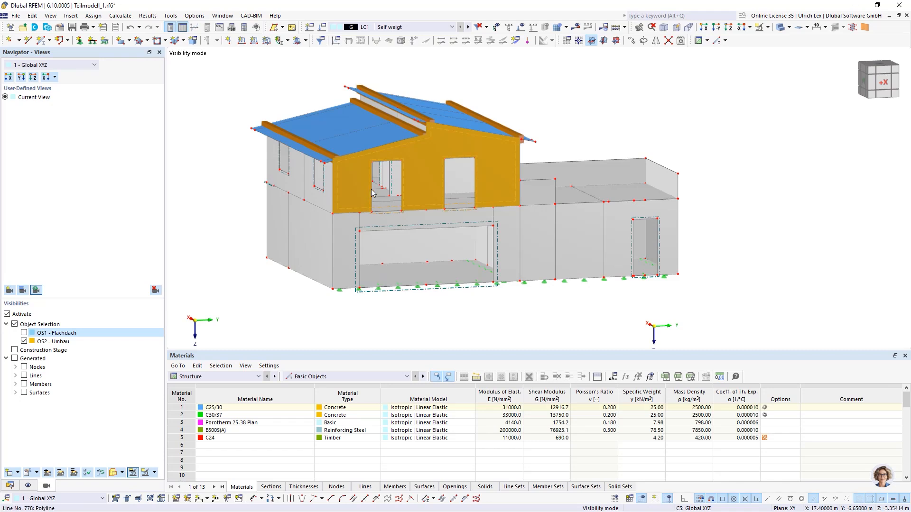
pyautogui.click(564, 110)
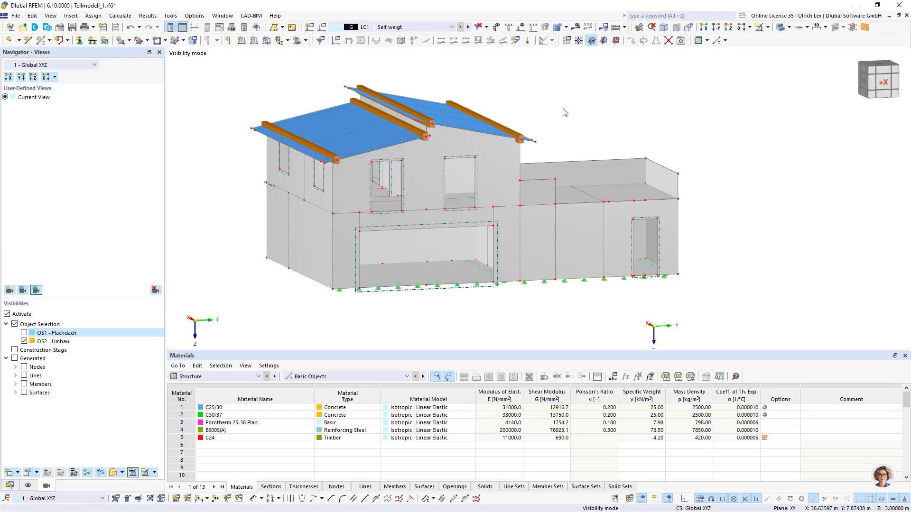
# Step: View only the OS1 - Flachdach object selection, and return to displaying only OS2 - Umbau
pyautogui.click(24, 334)
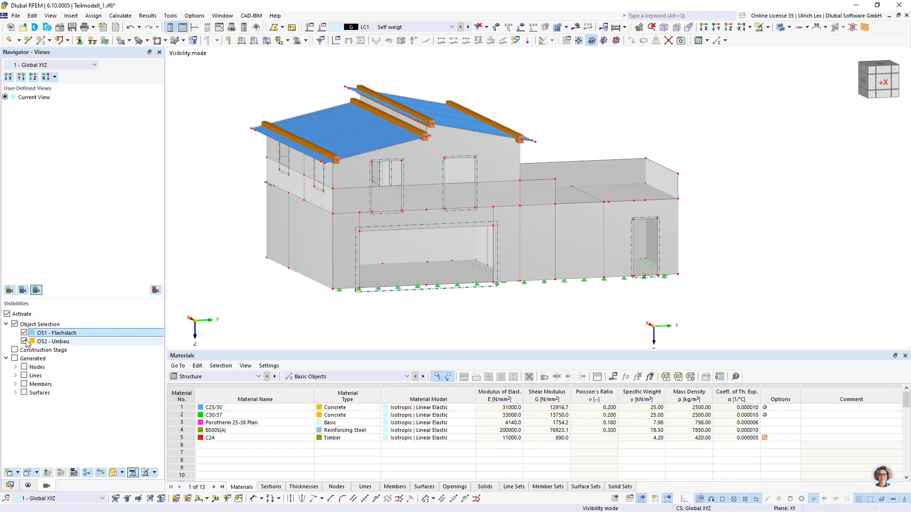
pyautogui.click(24, 341)
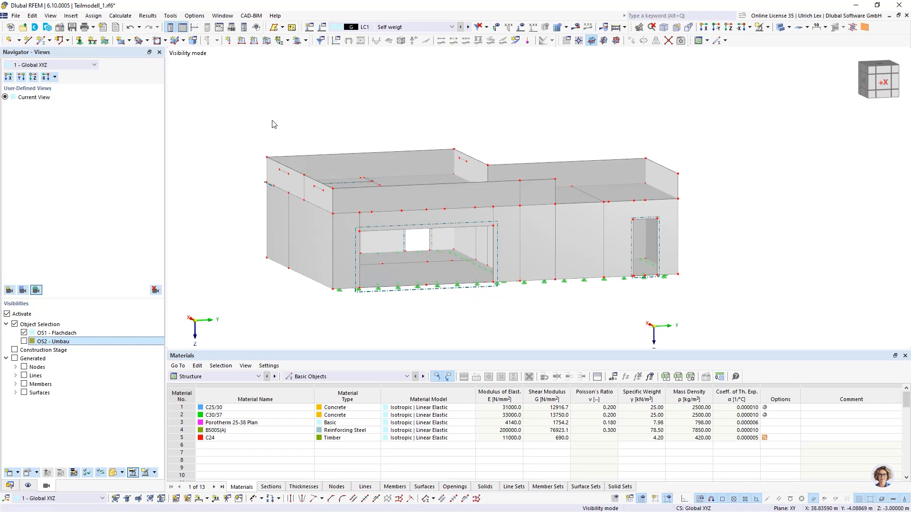
pyautogui.moveTo(312, 135)
pyautogui.keyDown('ctrl'); pyautogui.mouseDown(button='middle')
pyautogui.moveTo(352, 152)
pyautogui.moveTo(264, 161)
pyautogui.moveTo(258, 134)
pyautogui.moveTo(378, 112)
pyautogui.moveTo(378, 130)
pyautogui.moveTo(342, 142)
pyautogui.moveTo(325, 135)
pyautogui.mouseUp(button='middle'); pyautogui.keyUp('ctrl')
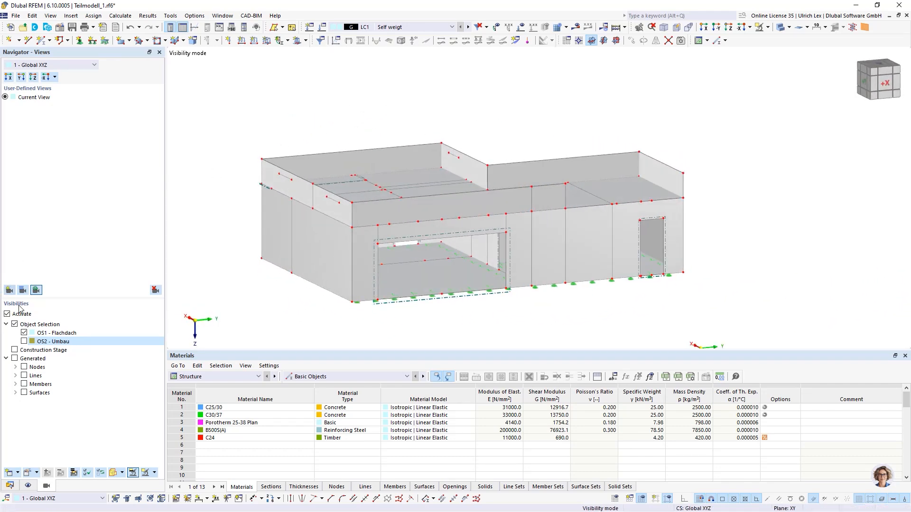
pyautogui.click(24, 341)
pyautogui.click(24, 333)
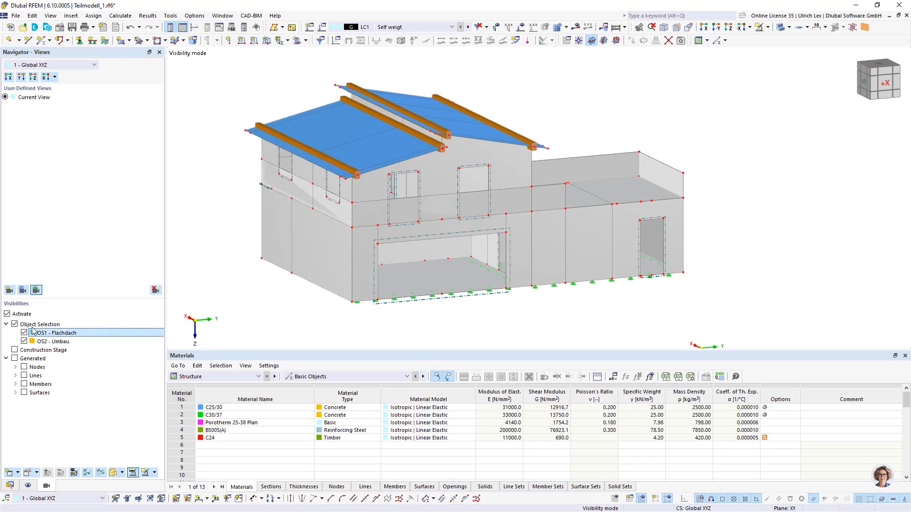
# Step: Isolate the upper storey and roof of the conversion in side view, and invert the visibility to show the remaining objects
pyautogui.keyDown('ctrl'); pyautogui.moveTo(536, 317); pyautogui.dragTo(493, 291, button='middle'); pyautogui.keyUp('ctrl')
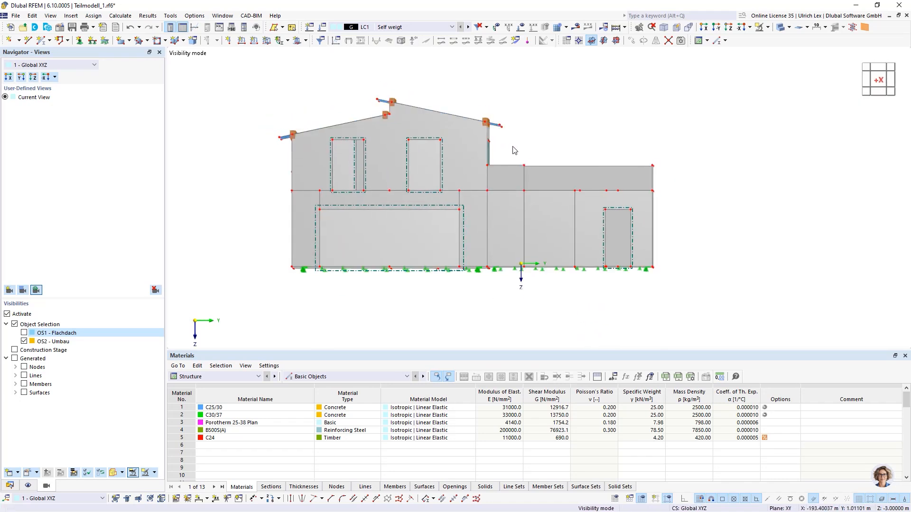
pyautogui.moveTo(521, 147); pyautogui.dragTo(245, 87)
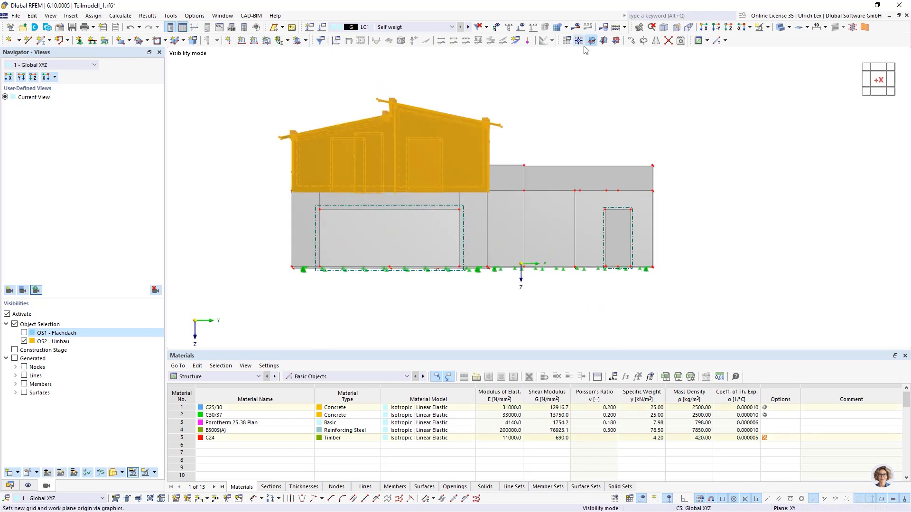
pyautogui.click(768, 28)
pyautogui.click(771, 41)
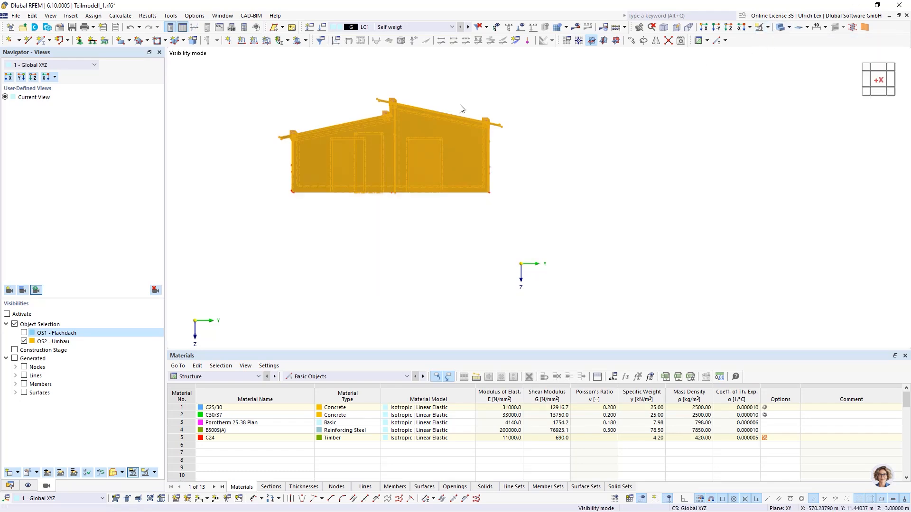
pyautogui.click(768, 28)
pyautogui.click(778, 95)
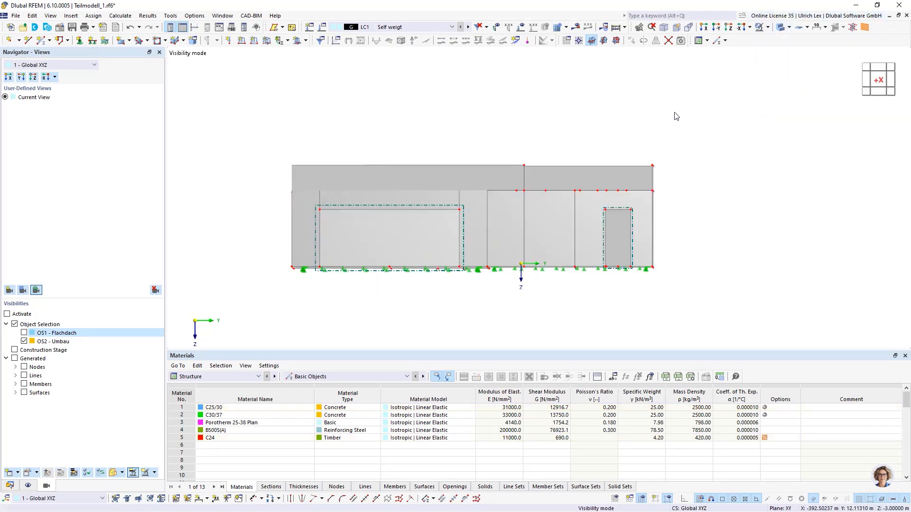
# Step: Inspect the remaining flat-roof building from above and the side, selecting the wall surface visible through the large ground-floor opening
pyautogui.keyDown('ctrl'); pyautogui.moveTo(466, 104); pyautogui.dragTo(547, 201, button='middle'); pyautogui.keyUp('ctrl')
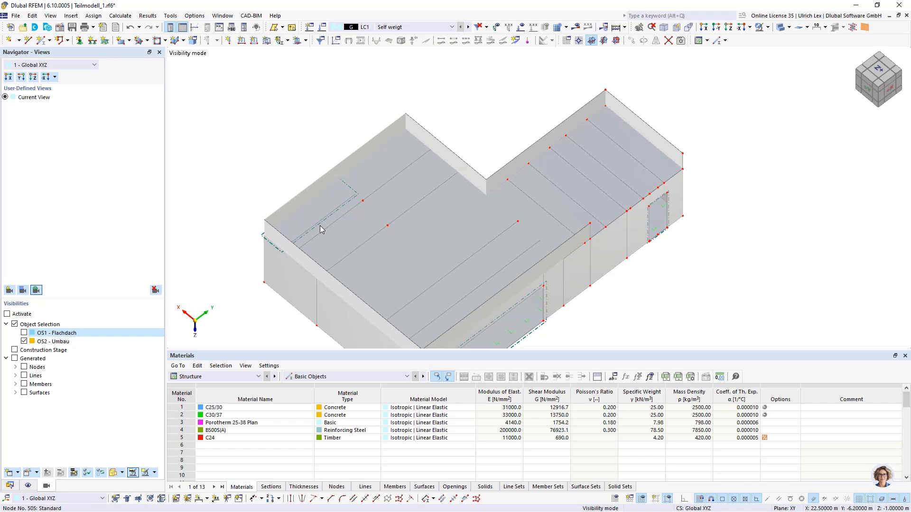
pyautogui.scroll(-1, 295, 96)
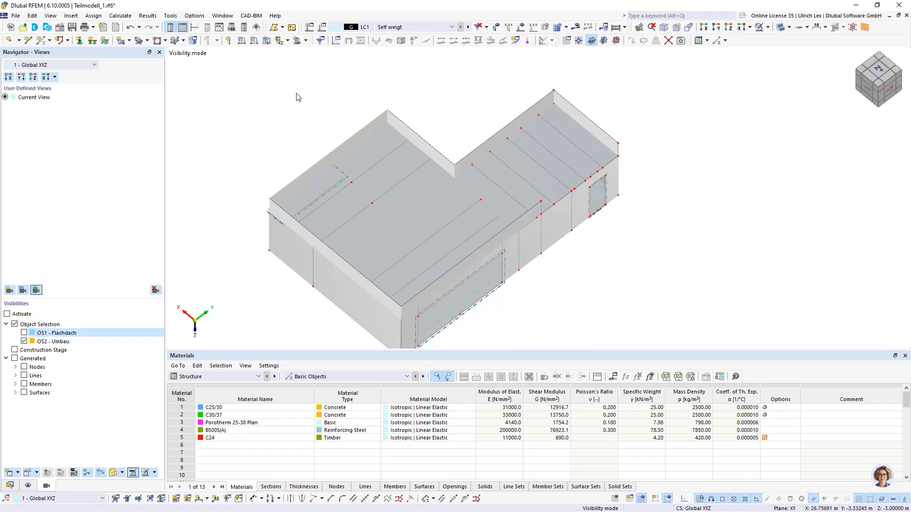
pyautogui.keyDown('ctrl'); pyautogui.moveTo(555, 318); pyautogui.dragTo(507, 233, button='middle'); pyautogui.keyUp('ctrl')
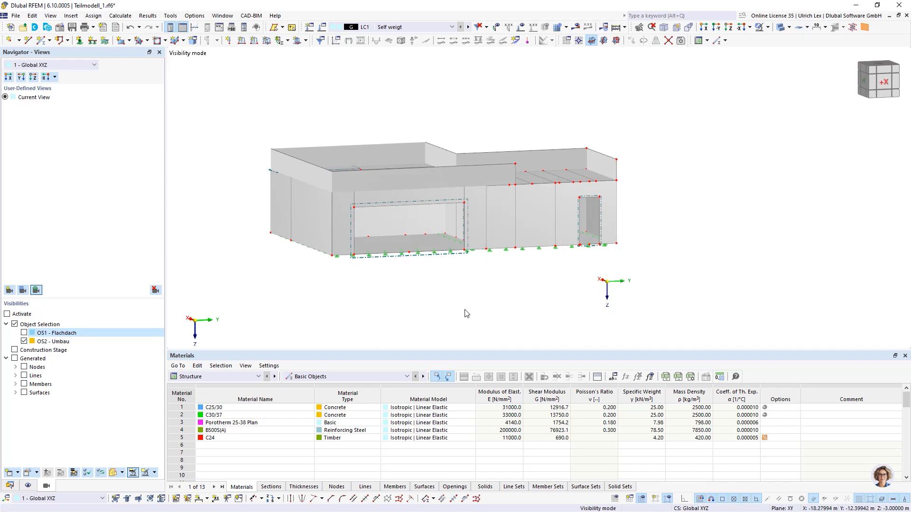
pyautogui.click(419, 234)
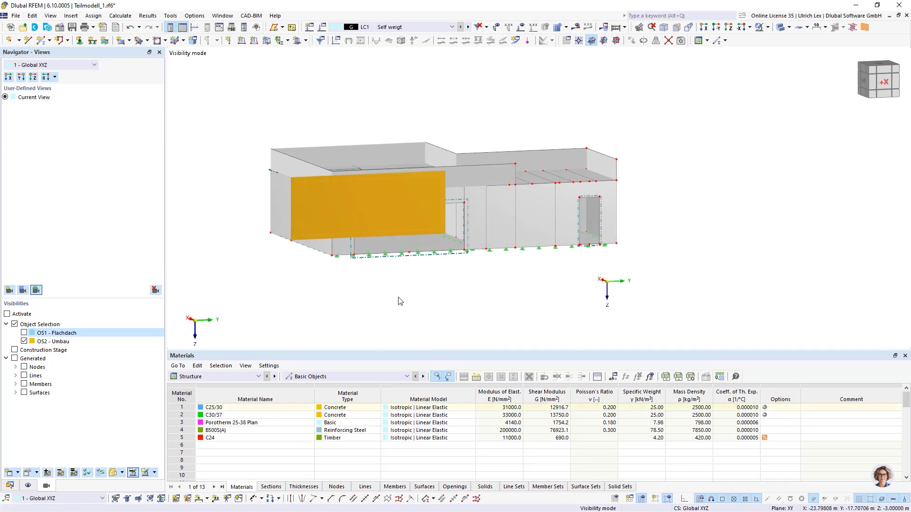
pyautogui.keyDown('ctrl'); pyautogui.moveTo(399, 300); pyautogui.dragTo(419, 327, button='middle'); pyautogui.keyUp('ctrl')
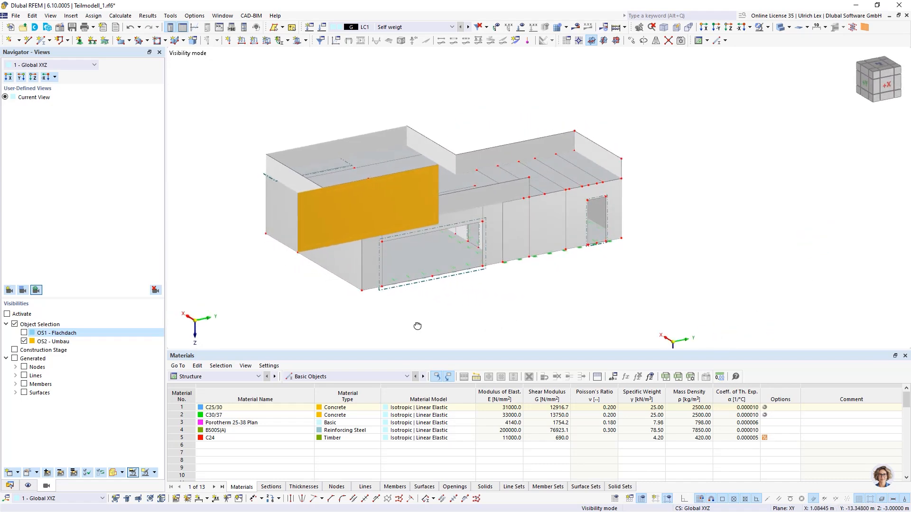
pyautogui.scroll(8, 418, 327)
pyautogui.scroll(-2, 454, 303)
pyautogui.scroll(-4, 455, 306)
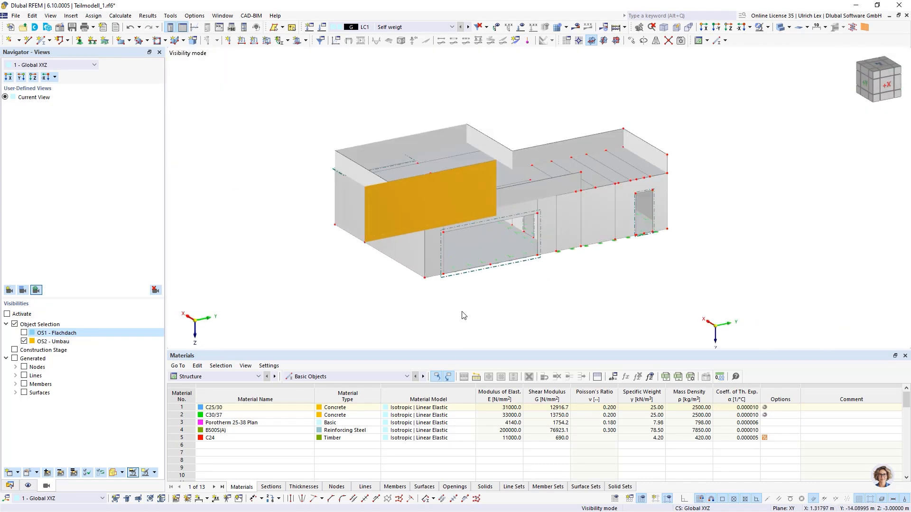
pyautogui.click(416, 308)
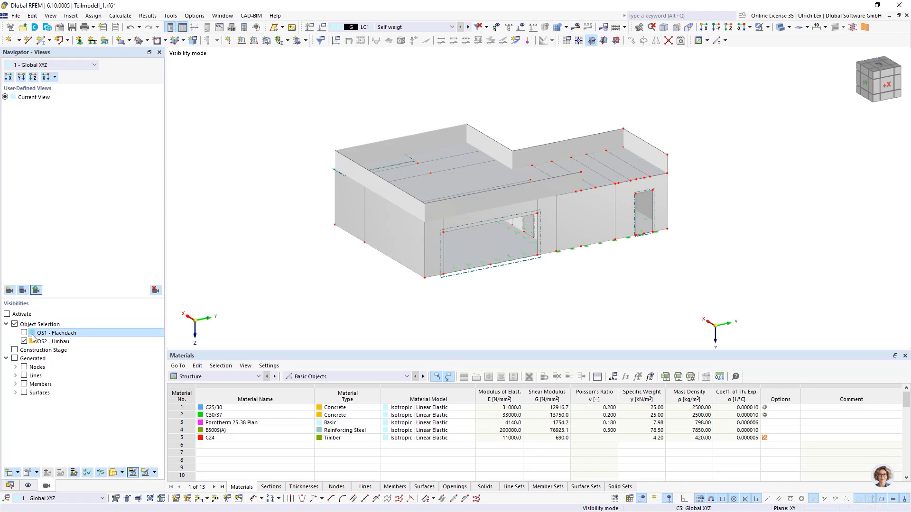
# Step: Reactivate the visibilities to return to the OS2 - Umbau objects and view the conversion at an angle
pyautogui.click(7, 314)
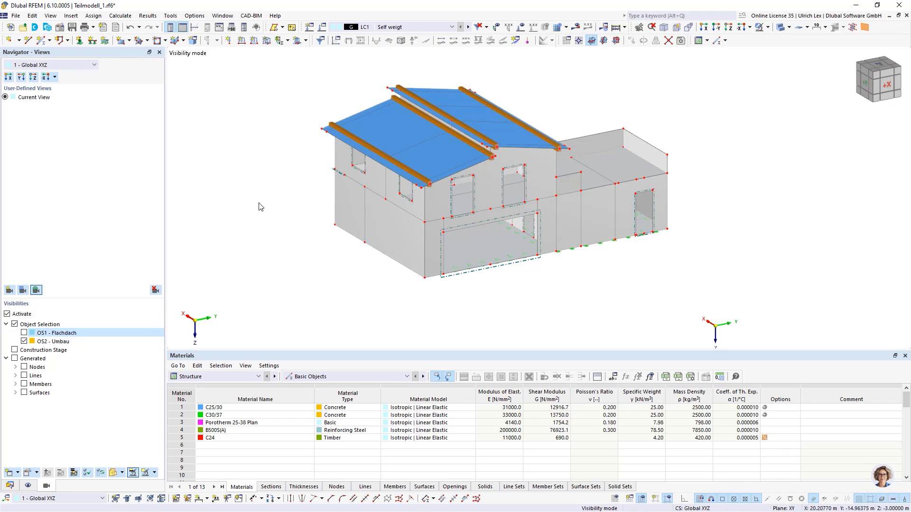
pyautogui.keyDown('ctrl'); pyautogui.moveTo(718, 234); pyautogui.dragTo(740, 238, button='middle'); pyautogui.keyUp('ctrl')
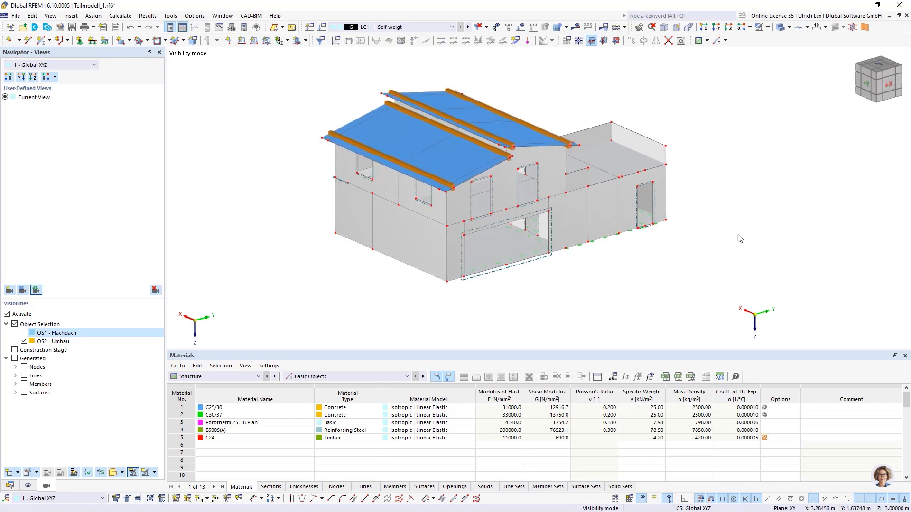
pyautogui.rightClick(740, 238)
pyautogui.click(661, 84)
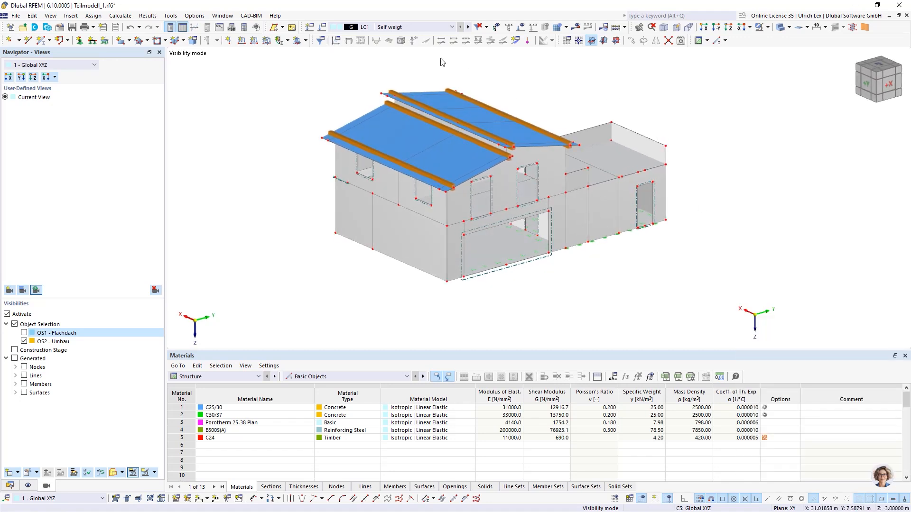
# Step: Add the comment "ST1 + ST2" to load case LC1 Self weigt in the load cases and combinations settings
pyautogui.click(324, 29)
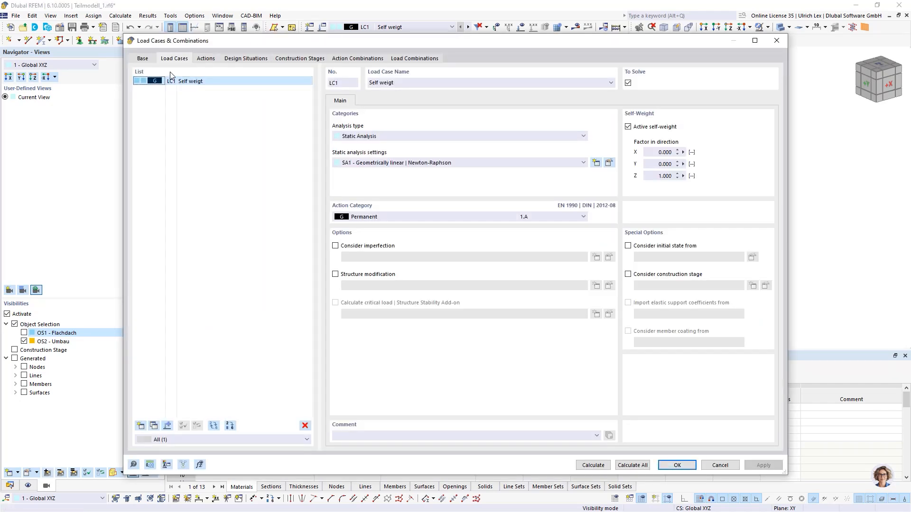
pyautogui.moveTo(302, 41); pyautogui.dragTo(317, 27)
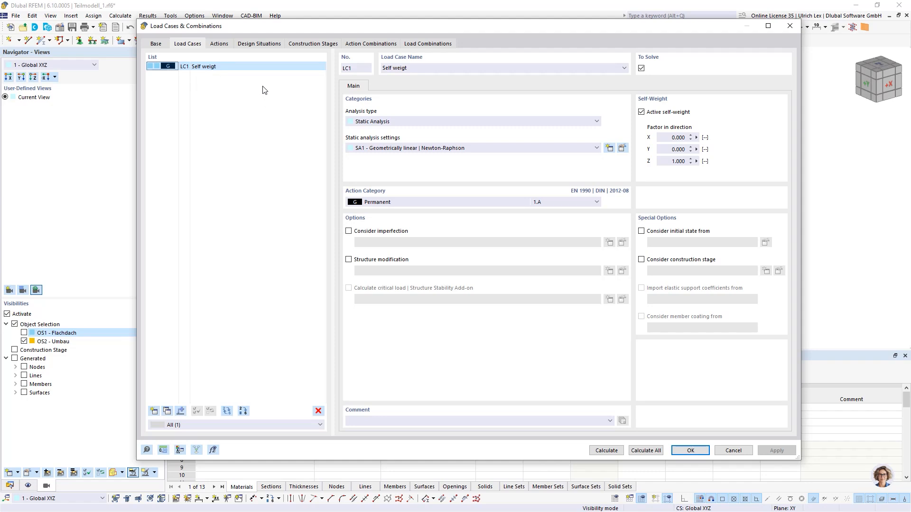
pyautogui.moveTo(306, 26); pyautogui.dragTo(340, 25)
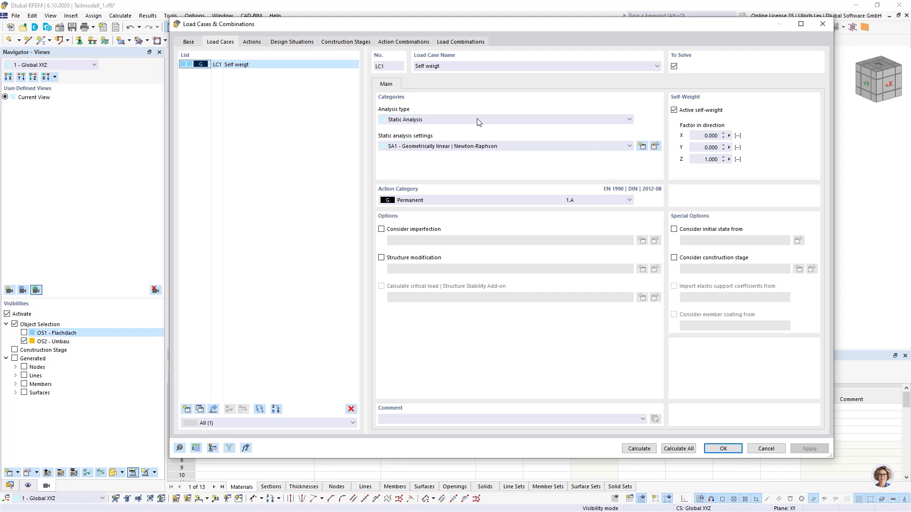
pyautogui.click(415, 417)
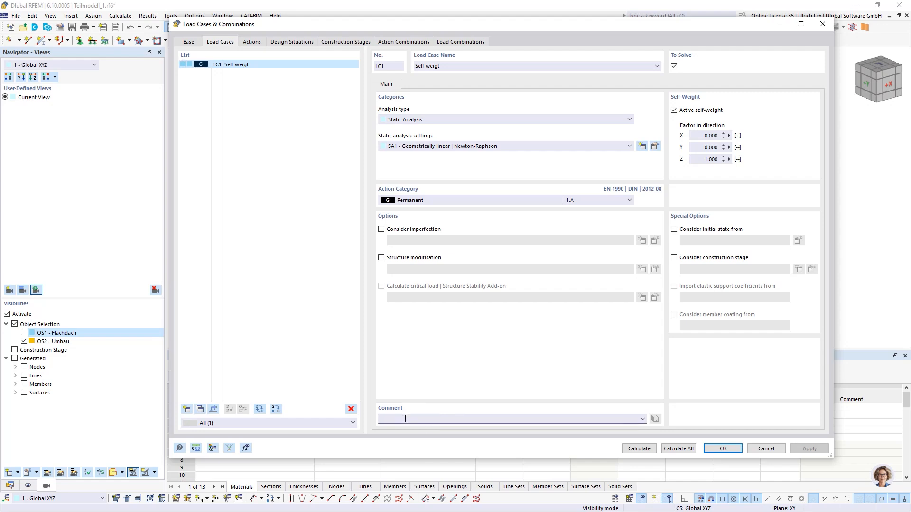
pyautogui.write('St')
pyautogui.write('T')
pyautogui.write('1')
pyautogui.write(' +')
pyautogui.press('BackSpace')
pyautogui.press('BackSpace')
pyautogui.click(316, 349)
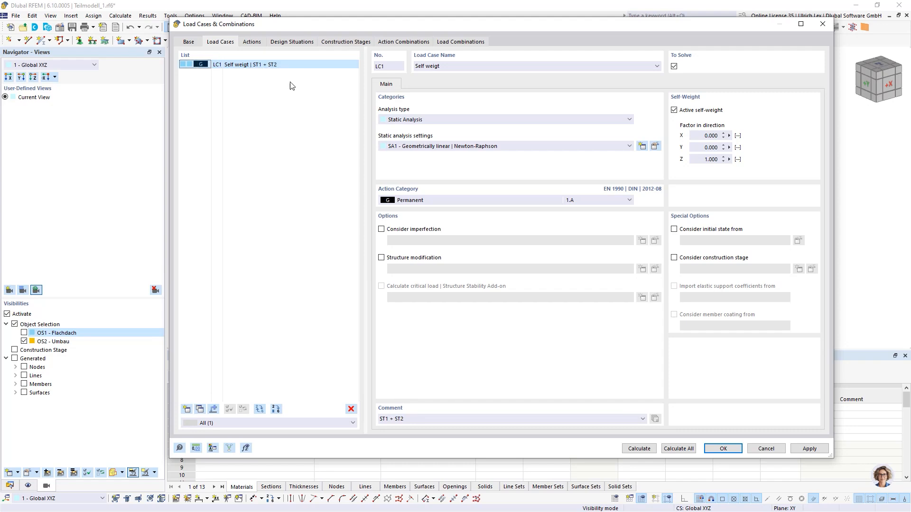
# Step: Create load case LC2 with the name "Garage" and the comment "ST1"
pyautogui.click(187, 410)
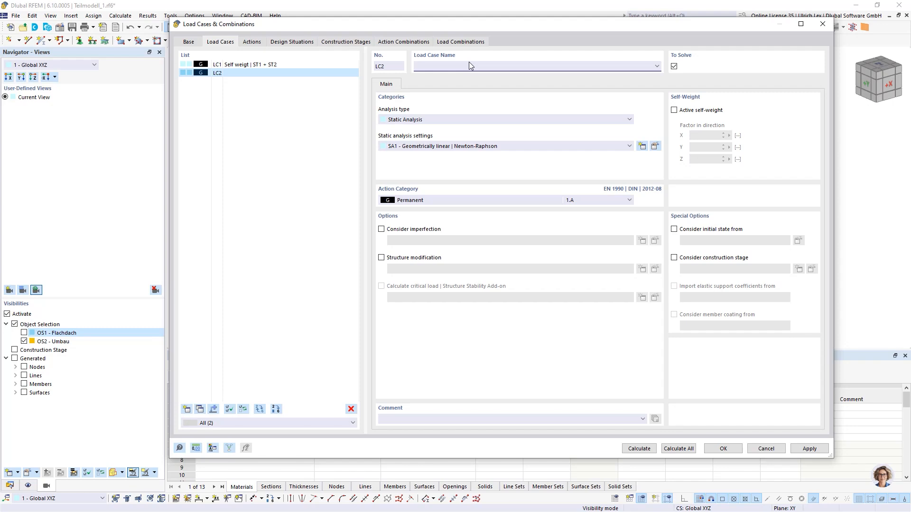
pyautogui.write('Garage')
pyautogui.click(452, 419)
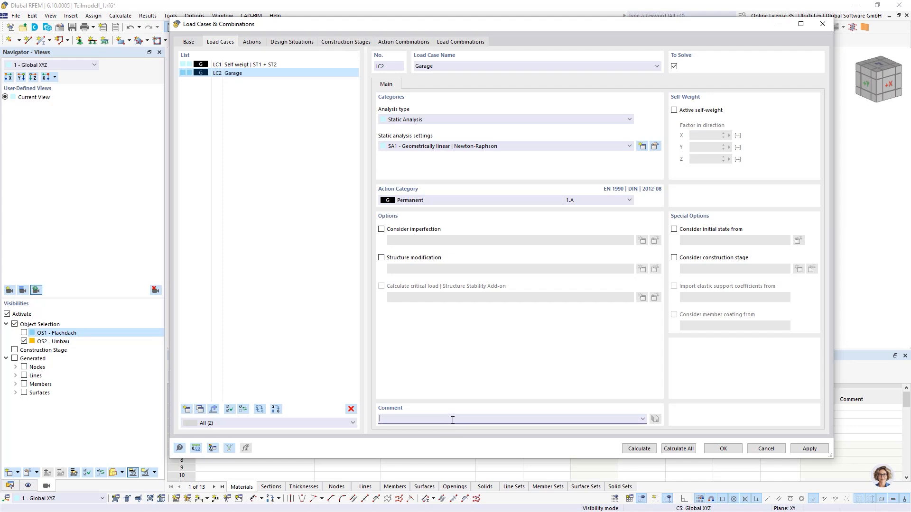
pyautogui.write('St1')
pyautogui.press('BackSpace')
pyautogui.press('BackSpace')
pyautogui.write('T1')
pyautogui.click(286, 291)
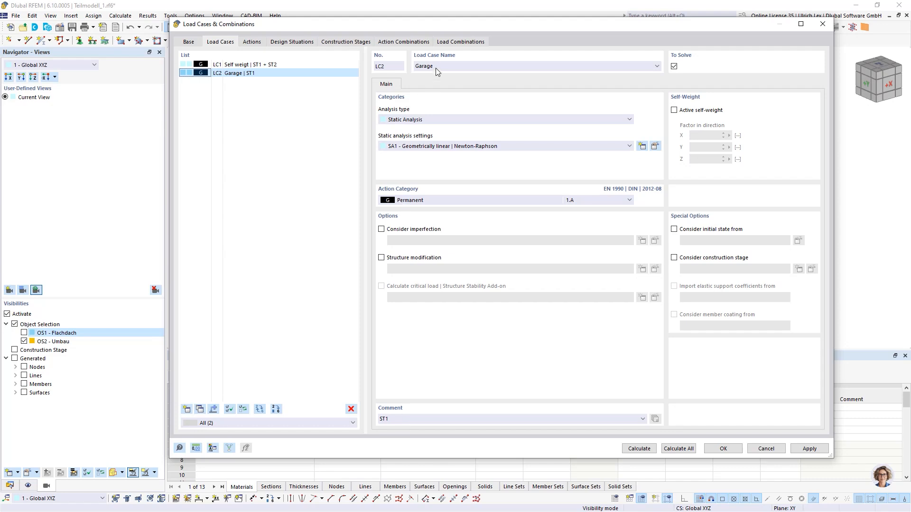
# Step: Extend the name of load case LC2 to "Garage (Living)" and set its comment to "ST2"
pyautogui.click(471, 69)
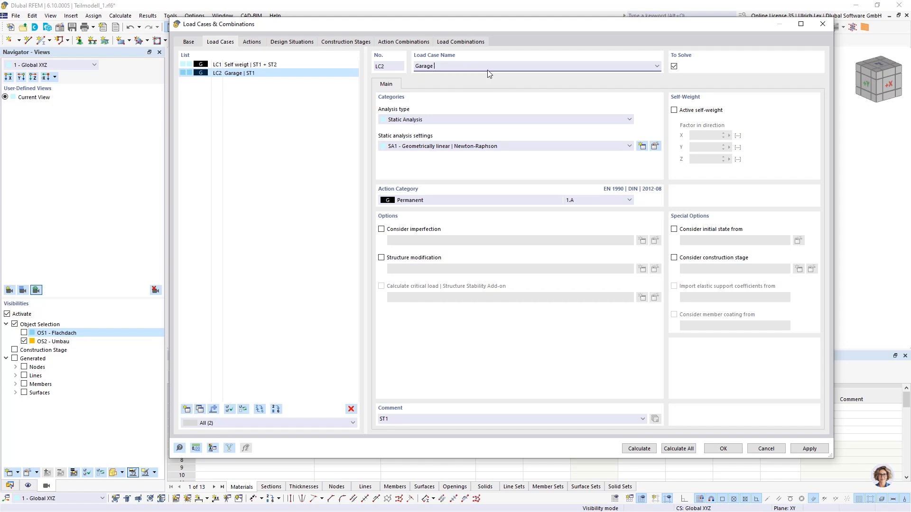
pyautogui.write('(Living')
pyautogui.click(391, 418)
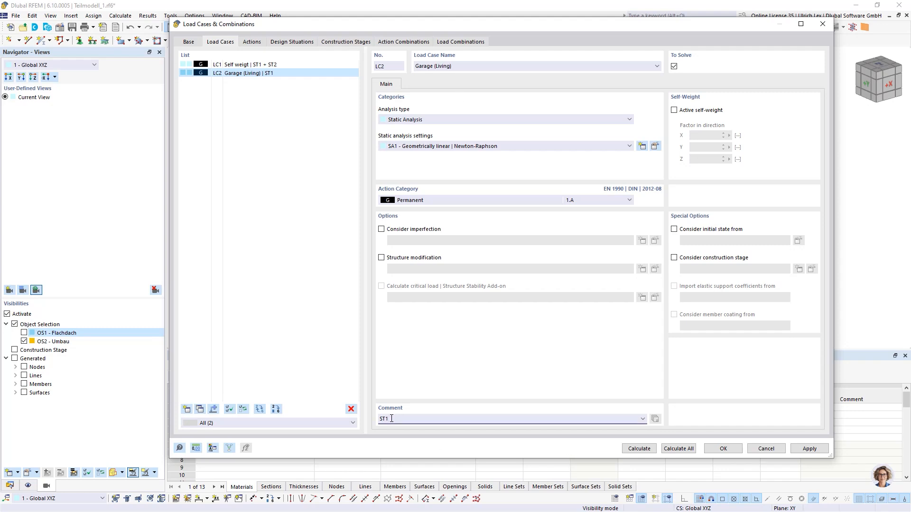
pyautogui.write('2')
pyautogui.click(338, 320)
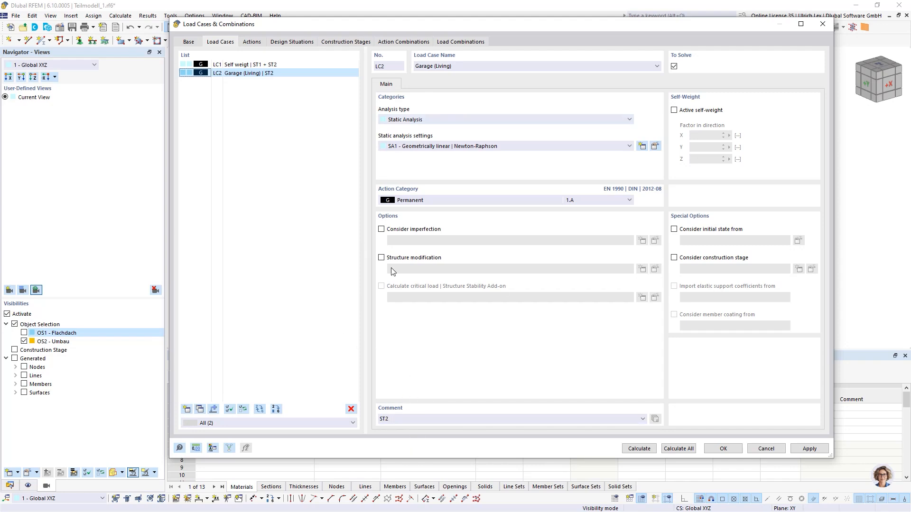
# Step: Change load case LC2 back to the name "Garage" and the comment "ST1"
pyautogui.moveTo(432, 66); pyautogui.dragTo(478, 76)
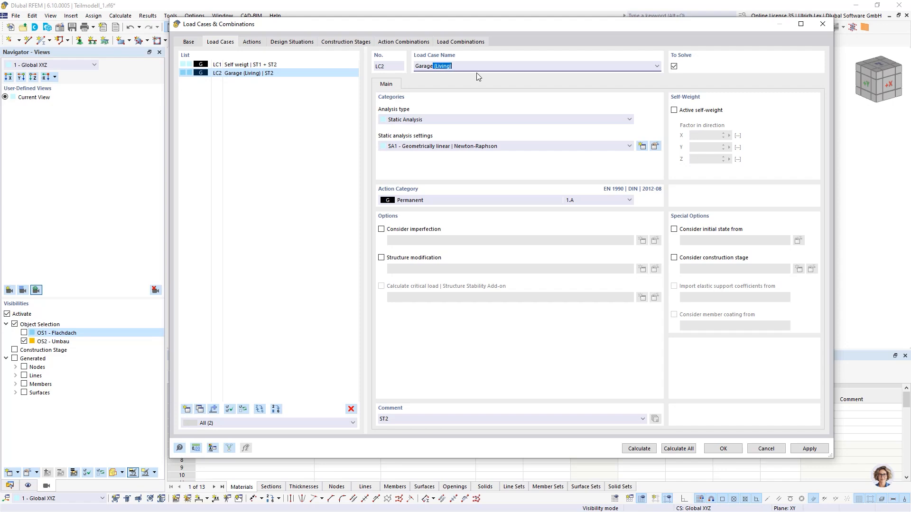
pyautogui.press('BackSpace')
pyautogui.click(391, 418)
pyautogui.press('BackSpace')
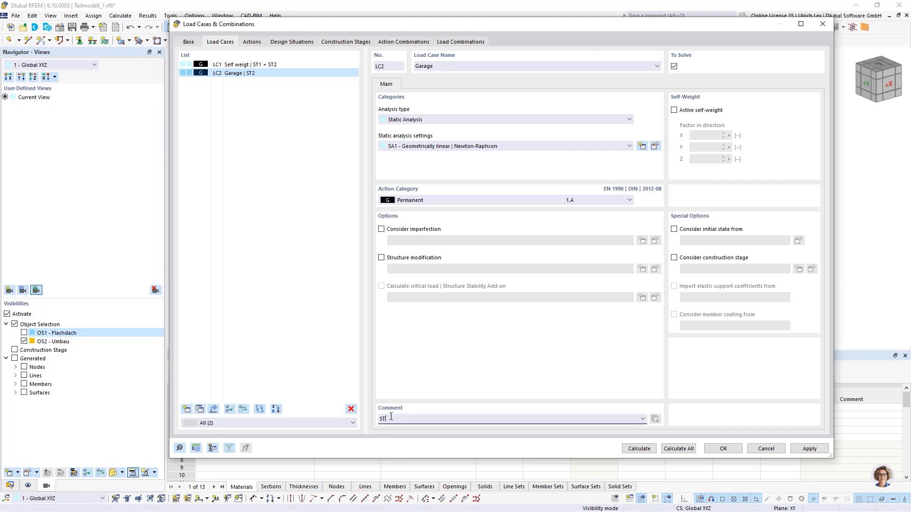
pyautogui.write('1')
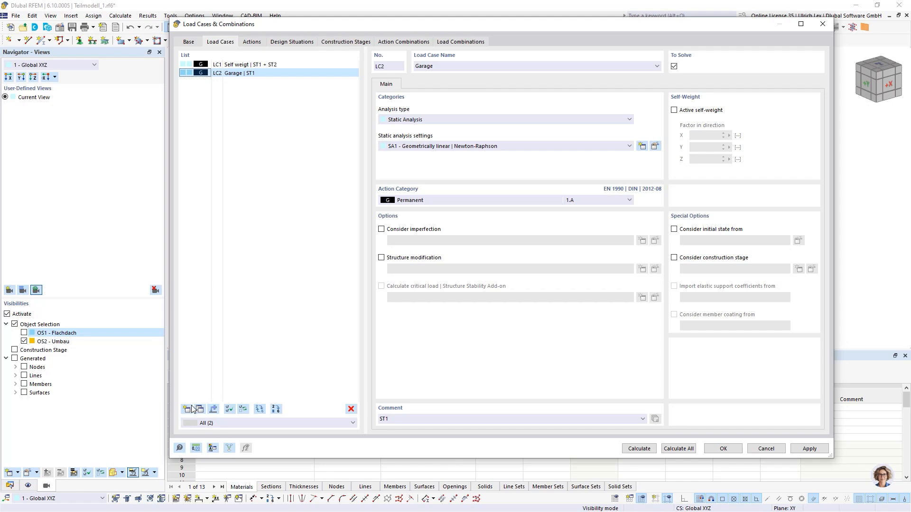
# Step: Create load case LC3 with the name "Garage (Living Room)" and the comment "ST2"
pyautogui.click(186, 409)
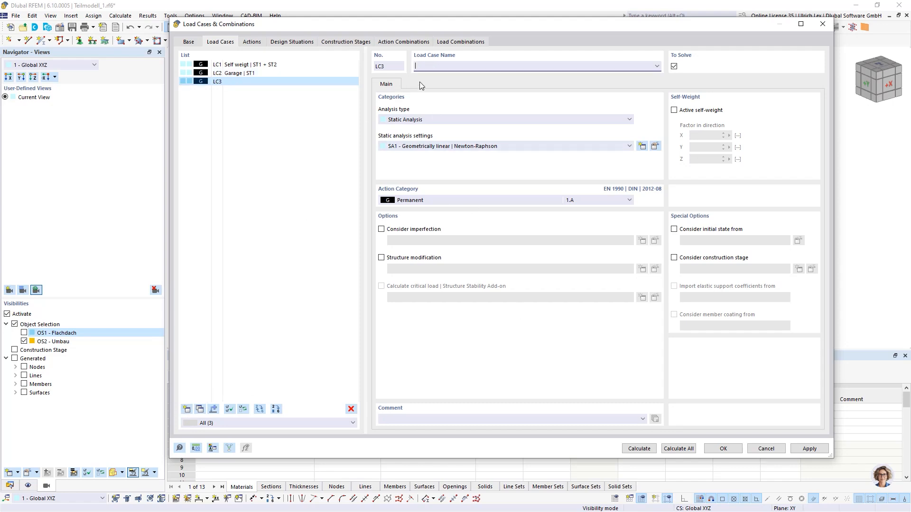
pyautogui.write('Garage')
pyautogui.write('(Living Room')
pyautogui.click(453, 420)
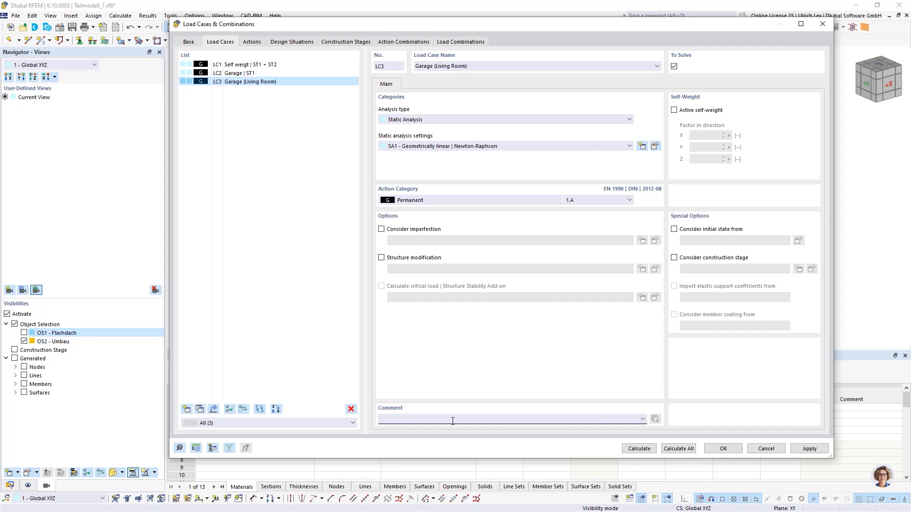
pyautogui.write('ST2')
pyautogui.click(332, 367)
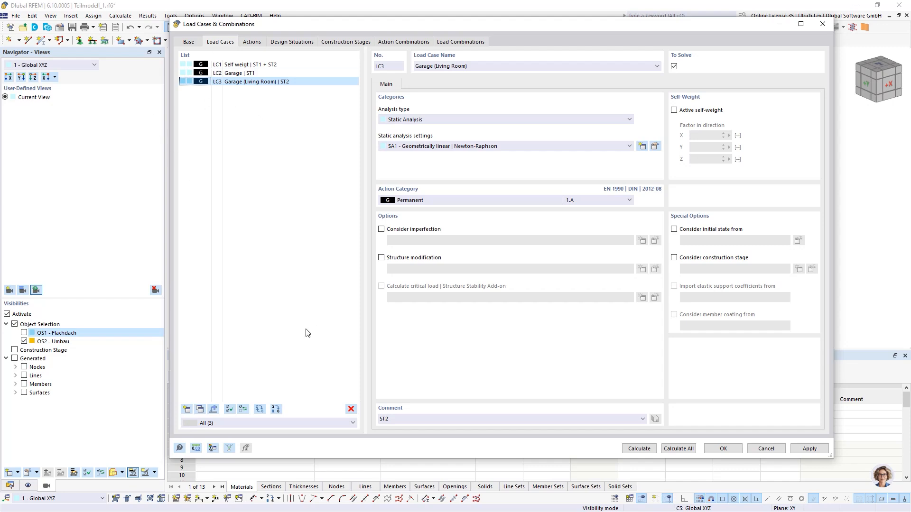
# Step: Create load case LC4 with the name "Roof" and the comment "ST2"
pyautogui.click(188, 410)
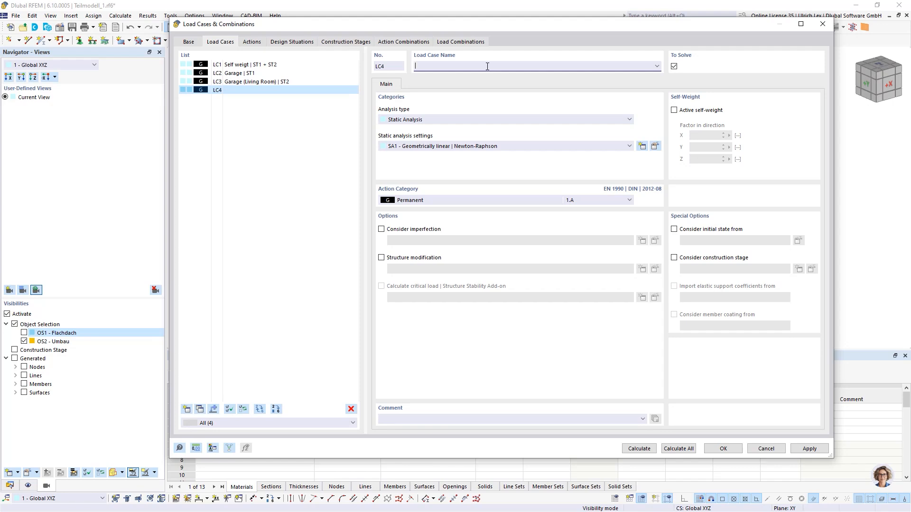
pyautogui.write('Roof')
pyautogui.click(419, 419)
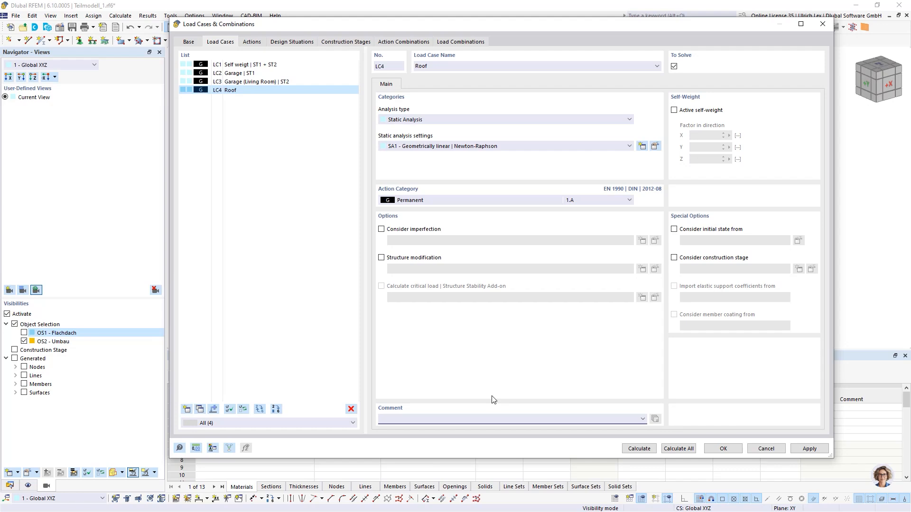
pyautogui.write('ST2')
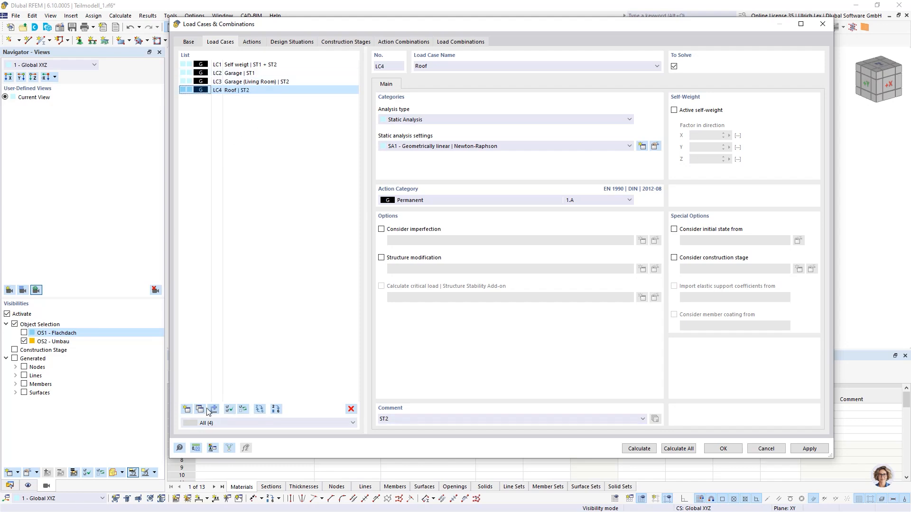
# Step: Create load case LC5 "Garage" with action category Imposed loads - category A: domestic, residential areas and the comment "ST1"
pyautogui.click(186, 409)
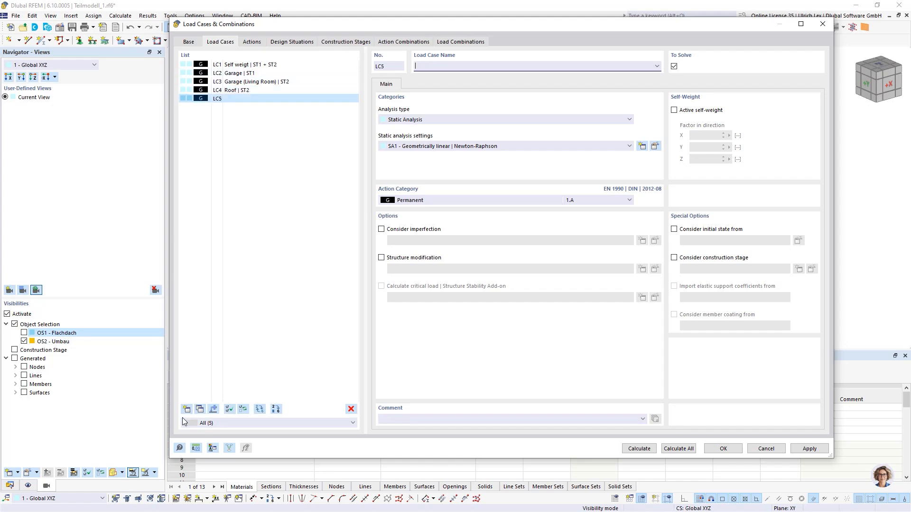
pyautogui.click(481, 200)
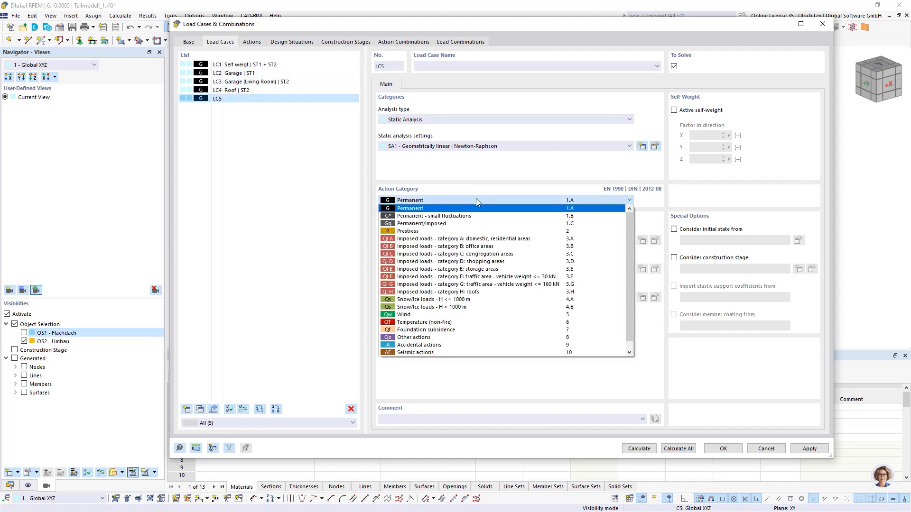
pyautogui.click(522, 240)
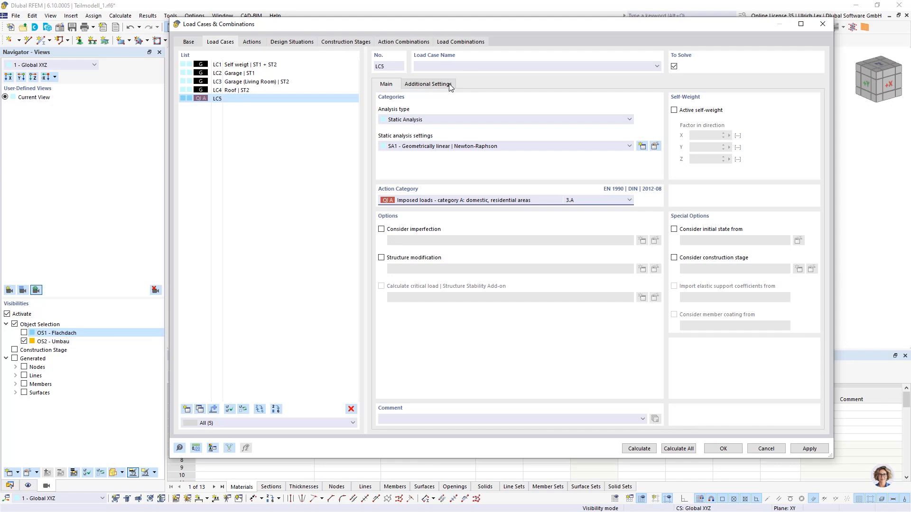
pyautogui.click(446, 66)
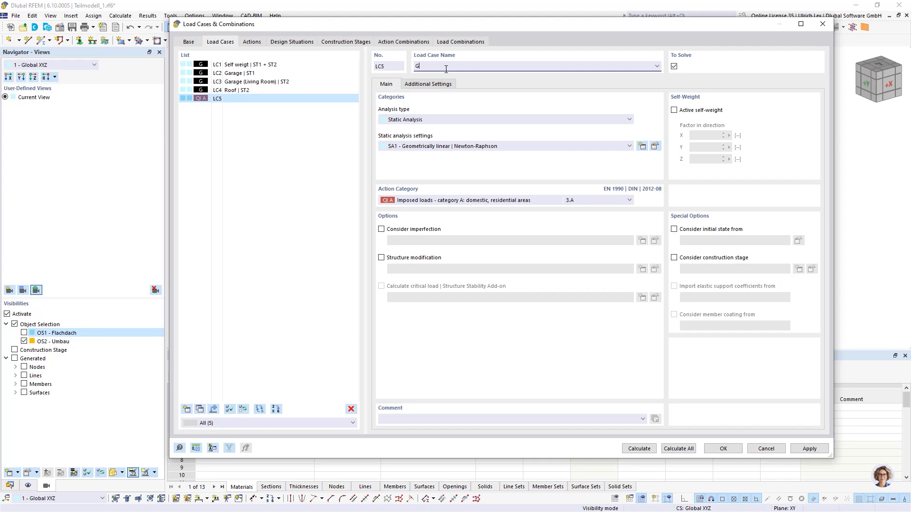
pyautogui.write('Garager')
pyautogui.click(429, 417)
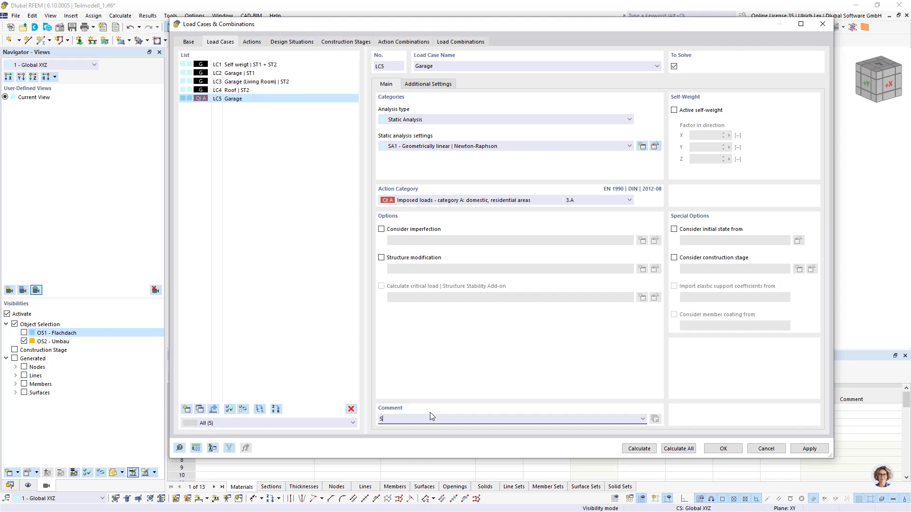
pyautogui.write('ST1')
# Step: Copy load case LC5 to LC6 with the comment "ST2", and set the action category of LC5 to Imposed loads - category H: roofs
pyautogui.click(200, 409)
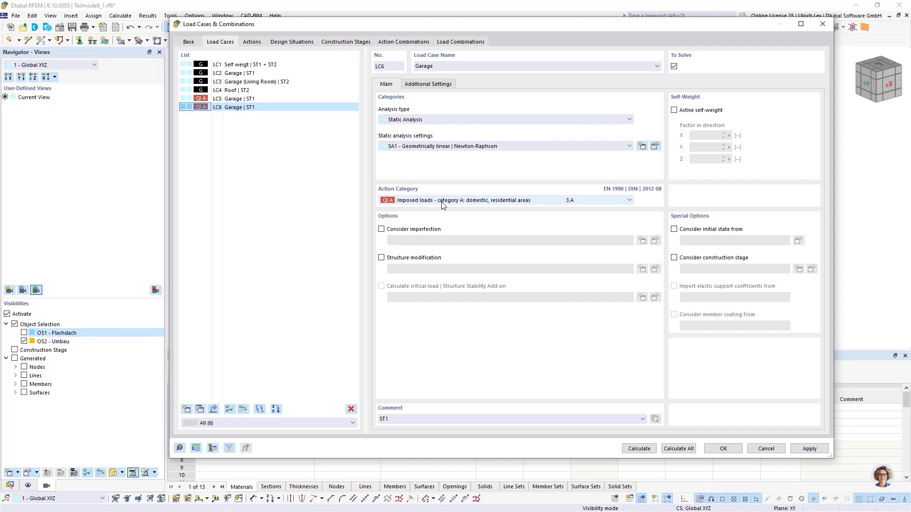
pyautogui.click(421, 420)
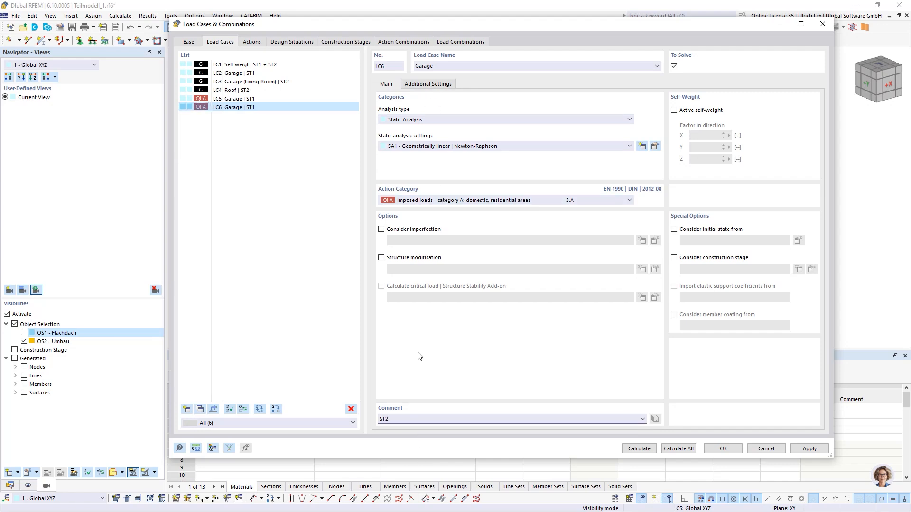
pyautogui.click(260, 100)
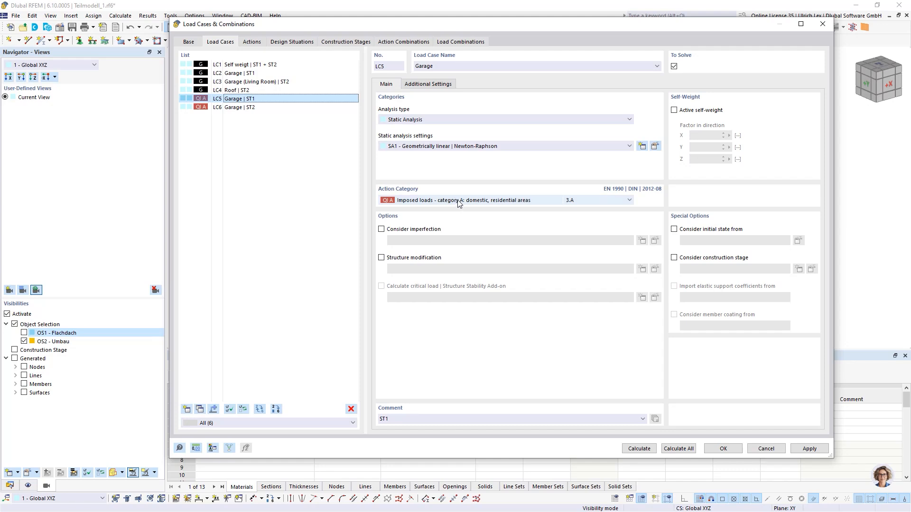
pyautogui.click(458, 201)
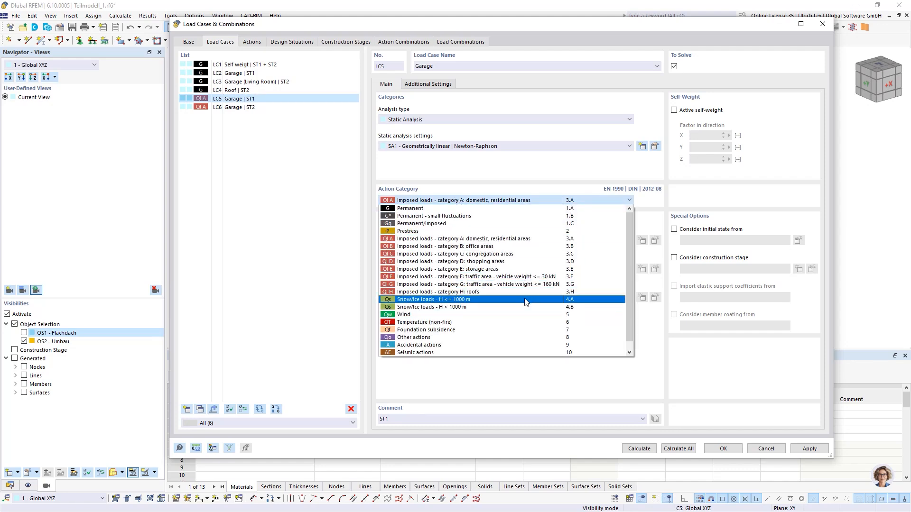
pyautogui.click(496, 292)
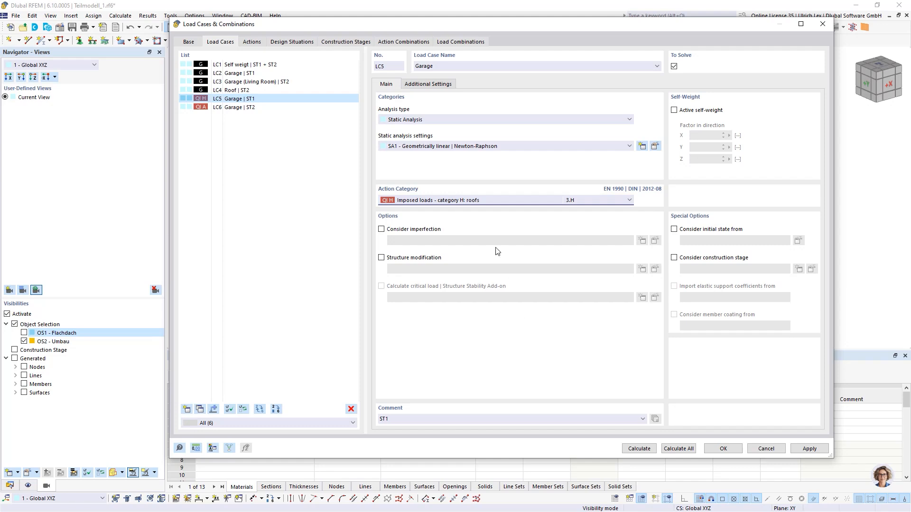
# Step: Create load case LC7 "Roof" with action category Snow/Ice loads - H <= 1000 m and comment "ST2", and confirm the load case settings
pyautogui.click(251, 108)
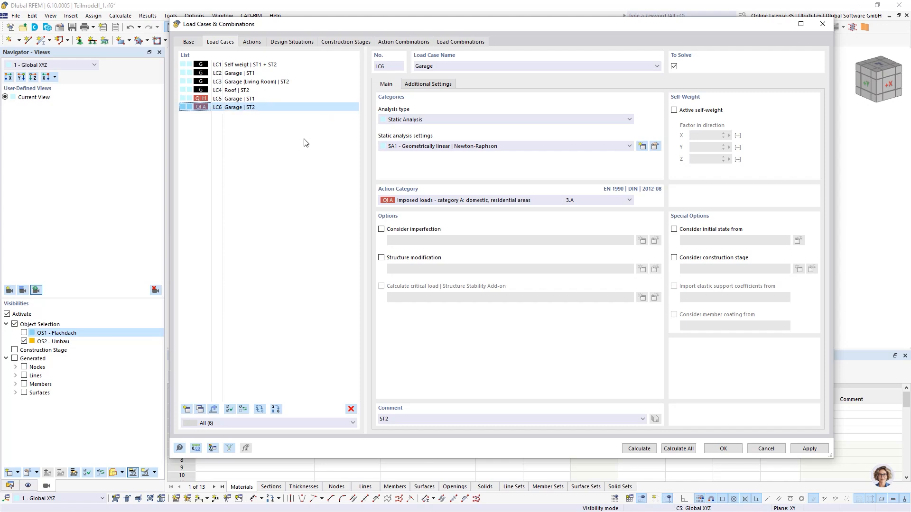
pyautogui.click(186, 409)
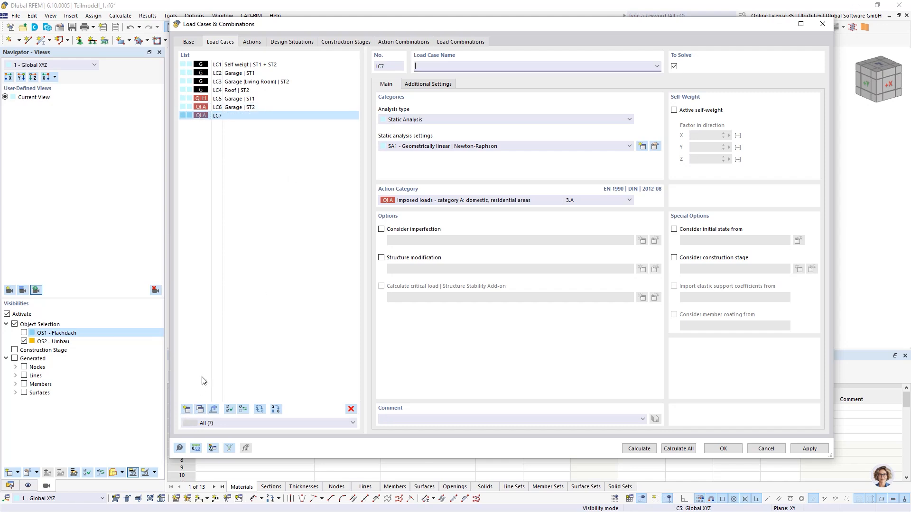
pyautogui.click(451, 201)
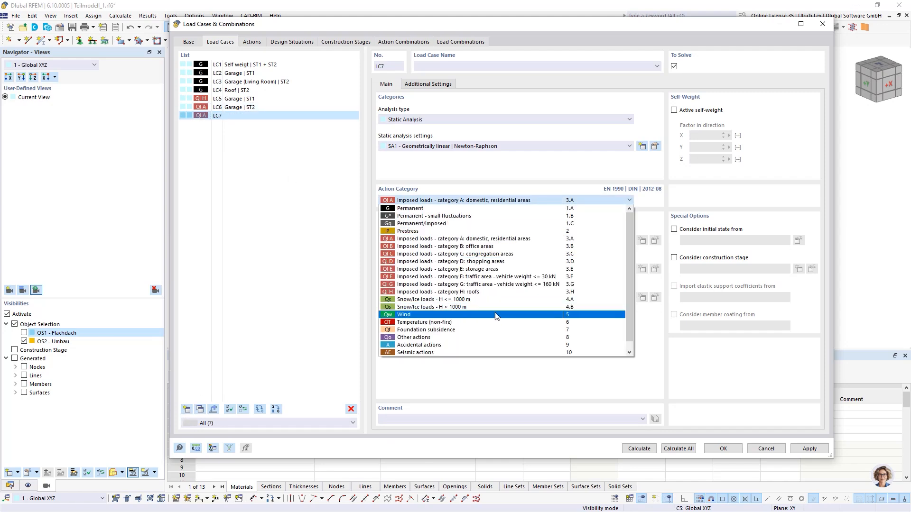
pyautogui.click(496, 300)
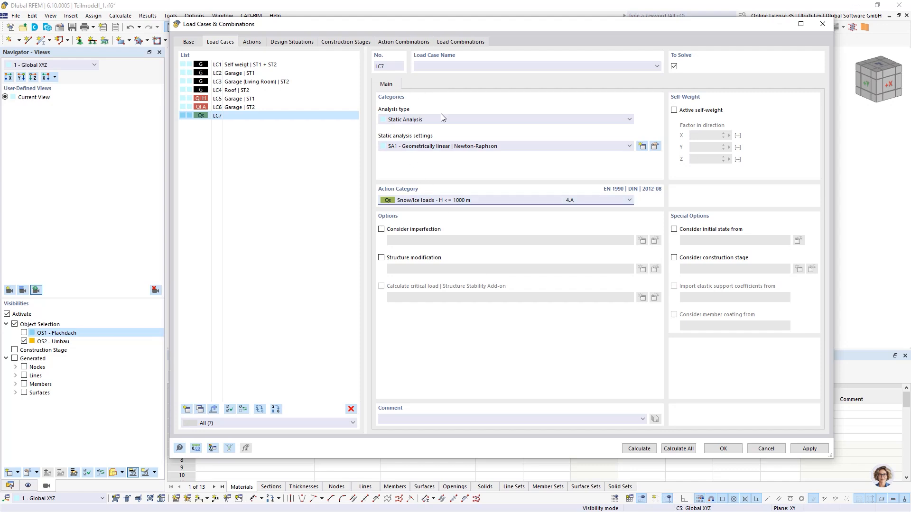
pyautogui.click(456, 65)
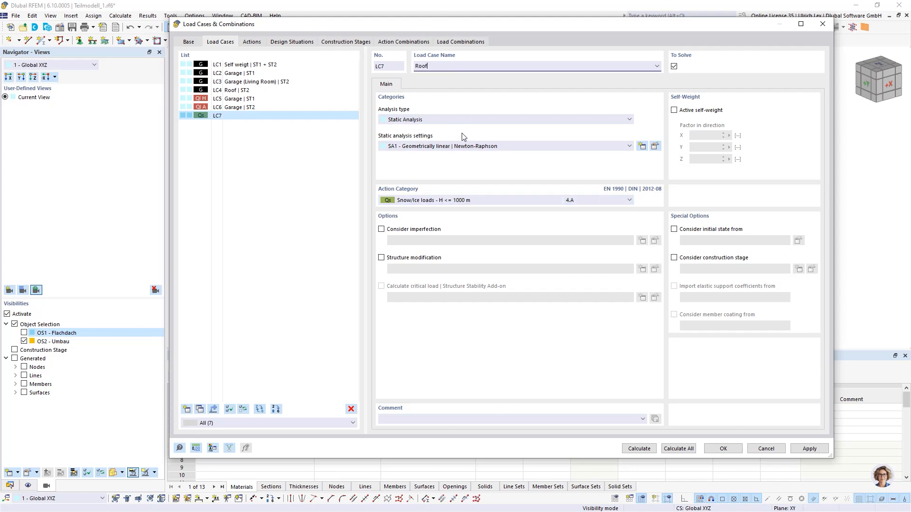
pyautogui.click(444, 418)
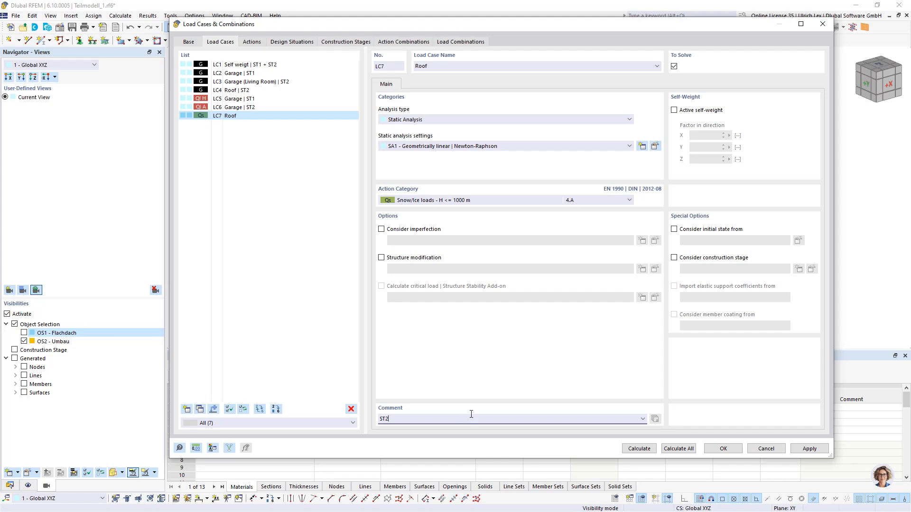
pyautogui.click(298, 237)
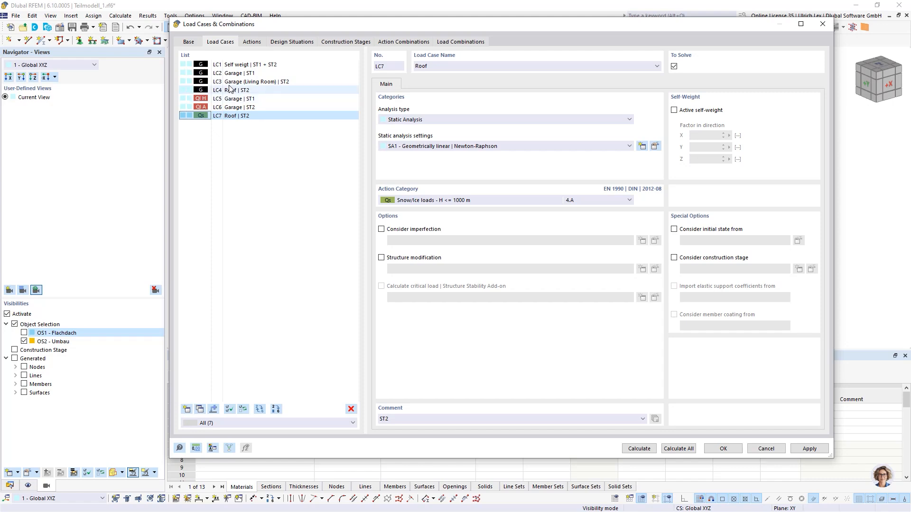
pyautogui.click(738, 451)
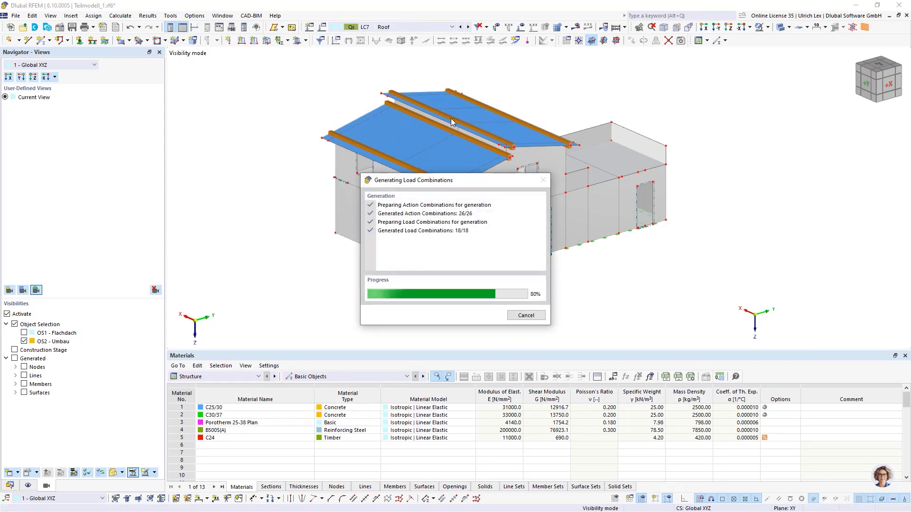
# Step: Switch the active load case to LC1 Self weigt and on to LC2 Garage, and display only the OS1 - Flachdach objects
pyautogui.click(444, 27)
pyautogui.click(444, 37)
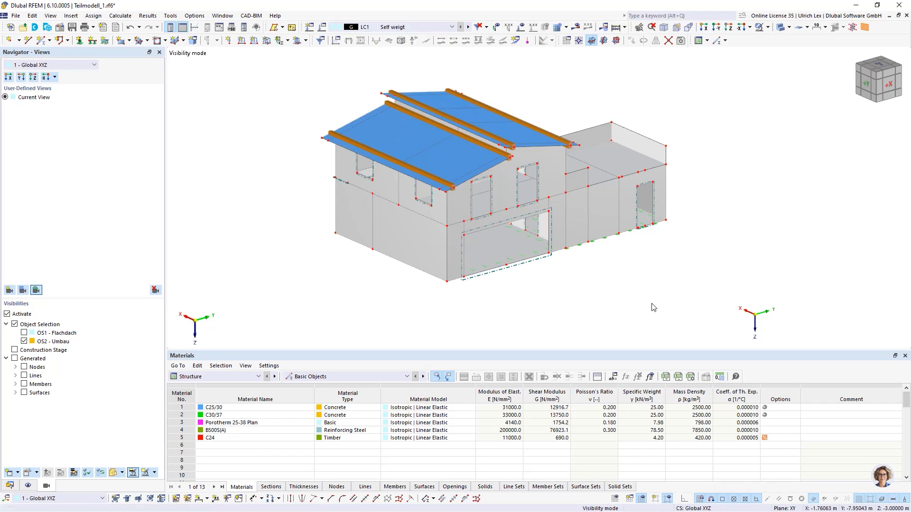
pyautogui.keyDown('ctrl'); pyautogui.moveTo(642, 303); pyautogui.dragTo(625, 301, button='middle'); pyautogui.keyUp('ctrl')
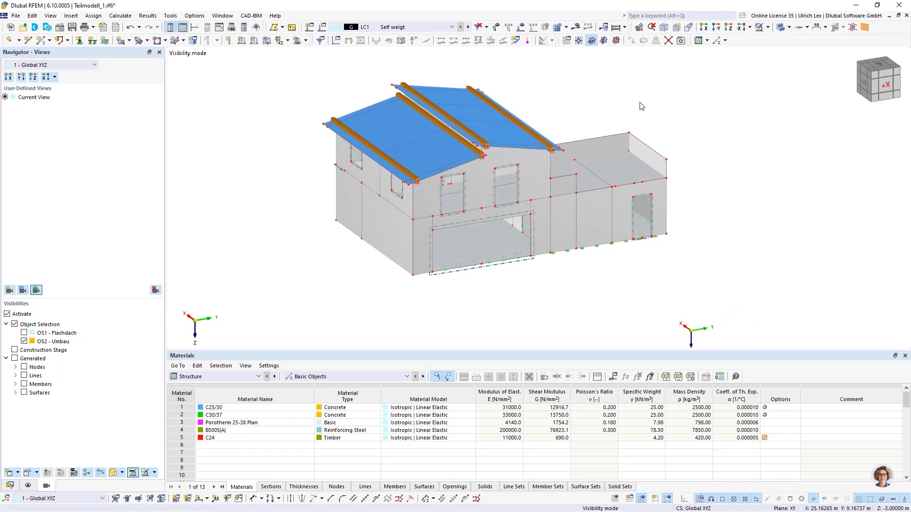
pyautogui.scroll(1, 642, 105)
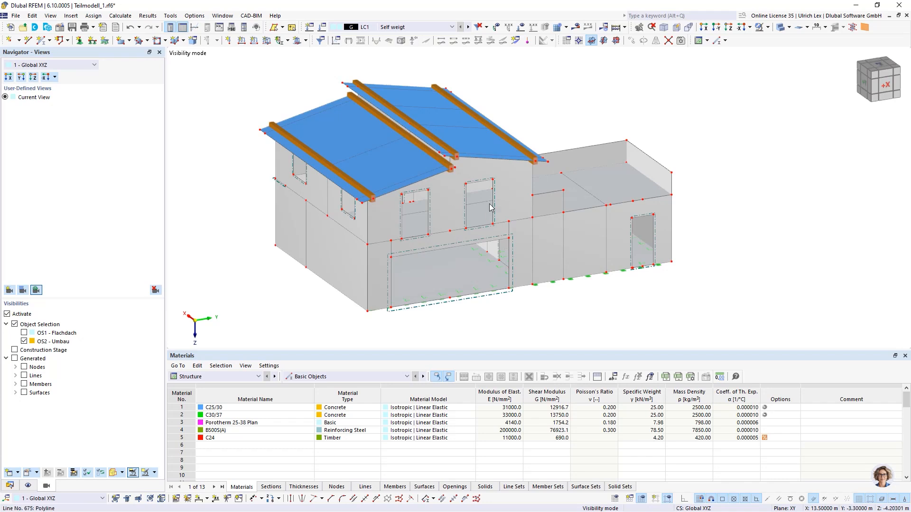
pyautogui.click(469, 28)
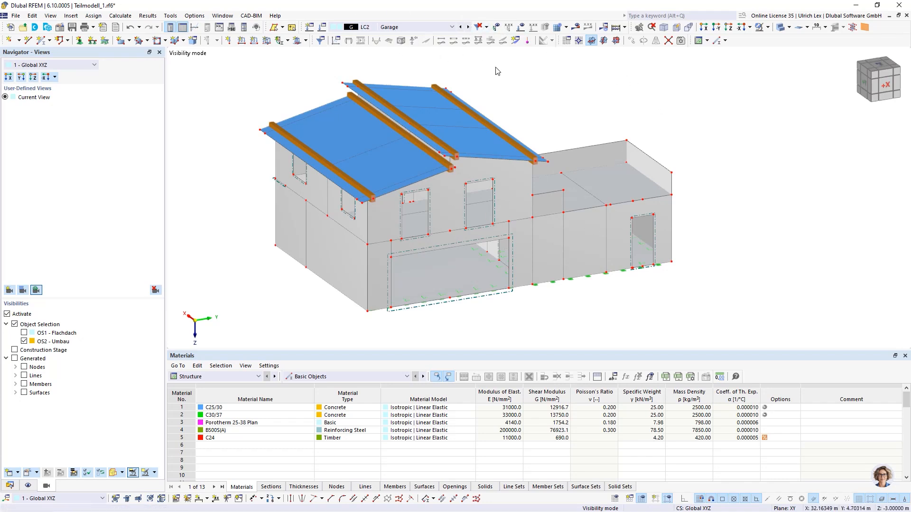
pyautogui.click(24, 333)
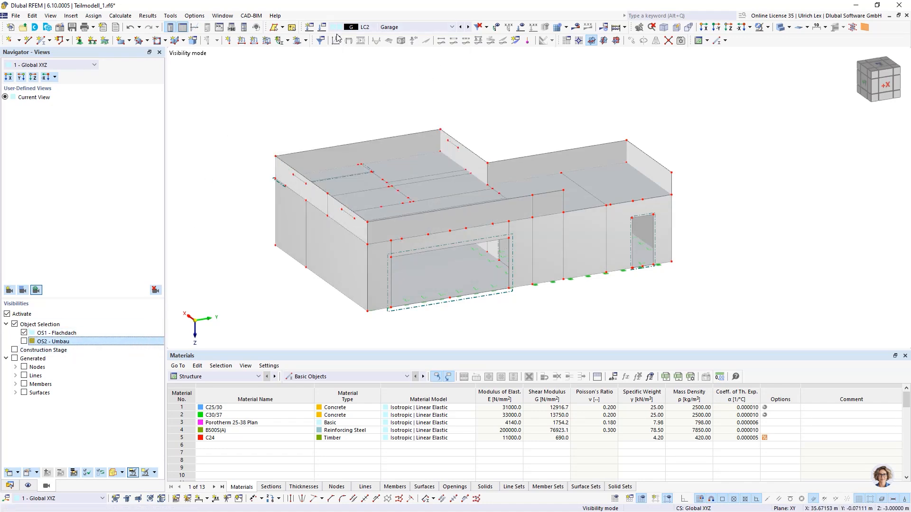
# Step: Create a uniform surface load of 2.30 kN/m² in load case LC2 Garage on flat-roof surfaces 6, 7 and 57
pyautogui.click(268, 44)
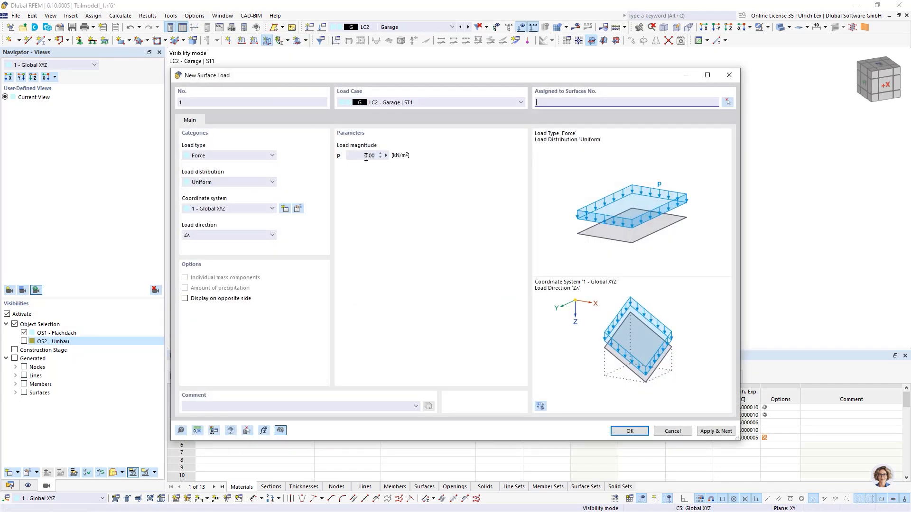
pyautogui.click(366, 157)
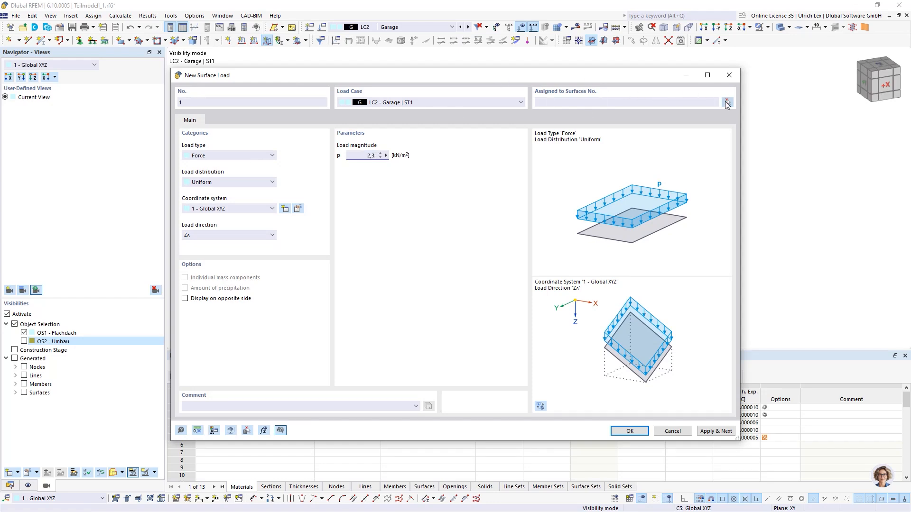
pyautogui.click(727, 103)
pyautogui.click(336, 173)
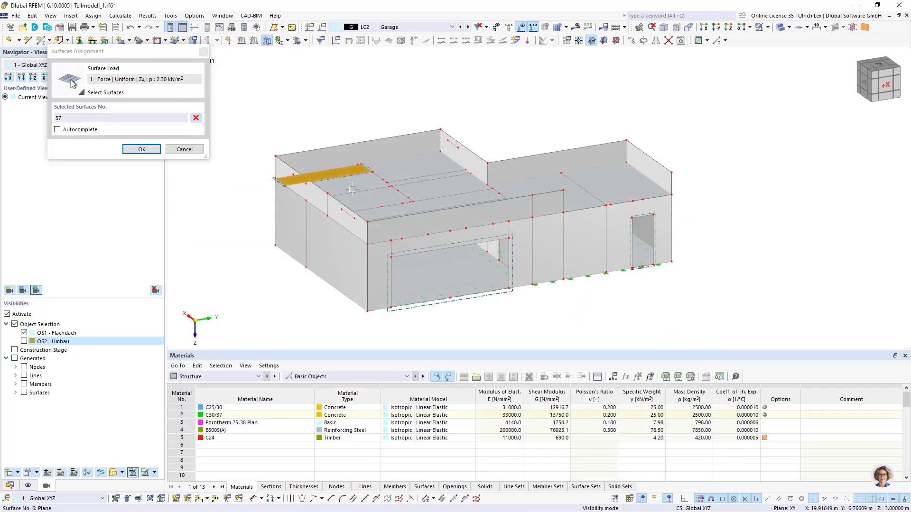
pyautogui.click(361, 189)
pyautogui.click(569, 185)
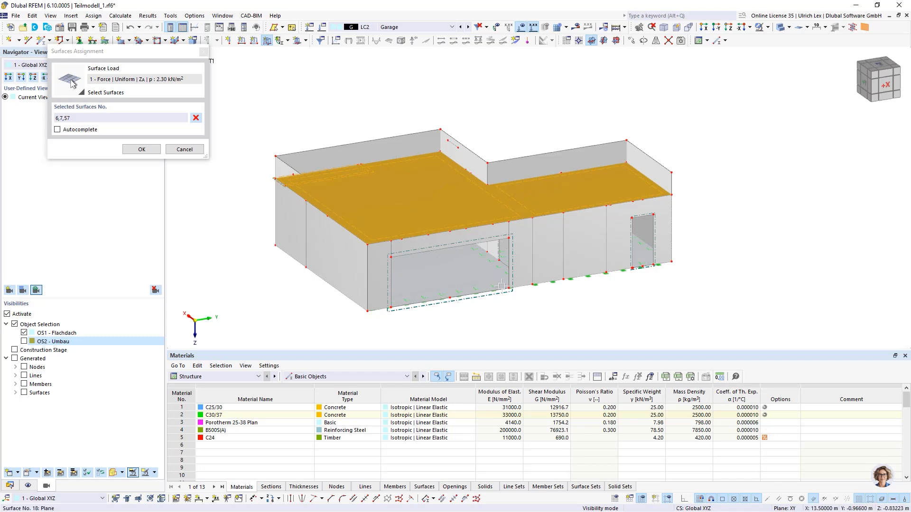
pyautogui.click(143, 150)
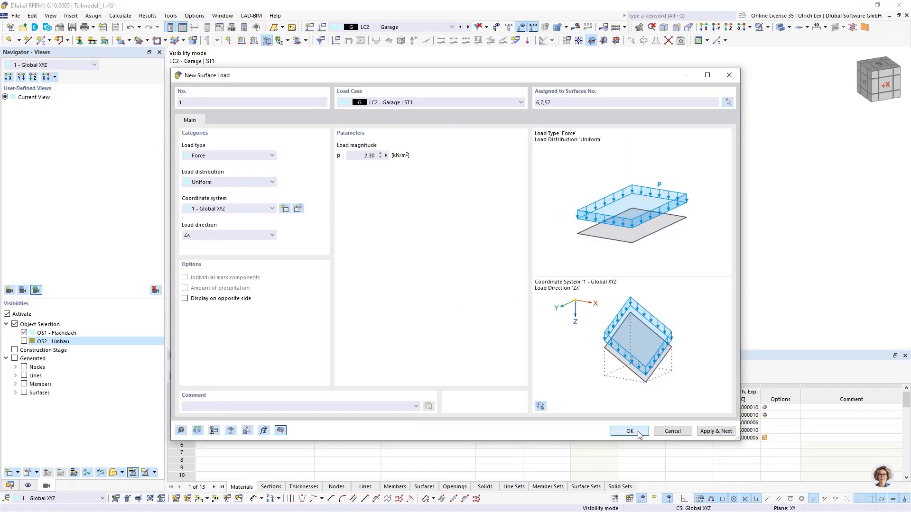
pyautogui.click(634, 432)
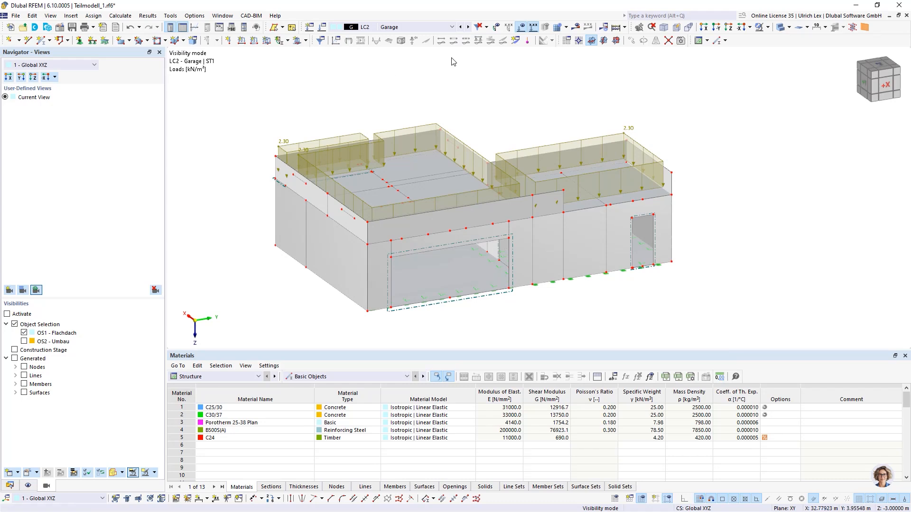
# Step: Make LC3 Garage (Living Room) the active load case and apply a uniform 1.45 kN/m² surface load to surface 6
pyautogui.click(469, 27)
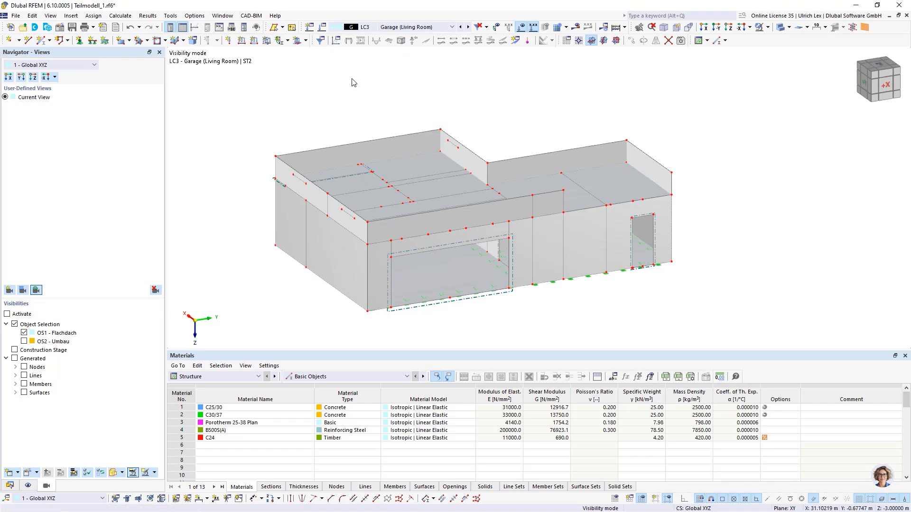
pyautogui.click(267, 42)
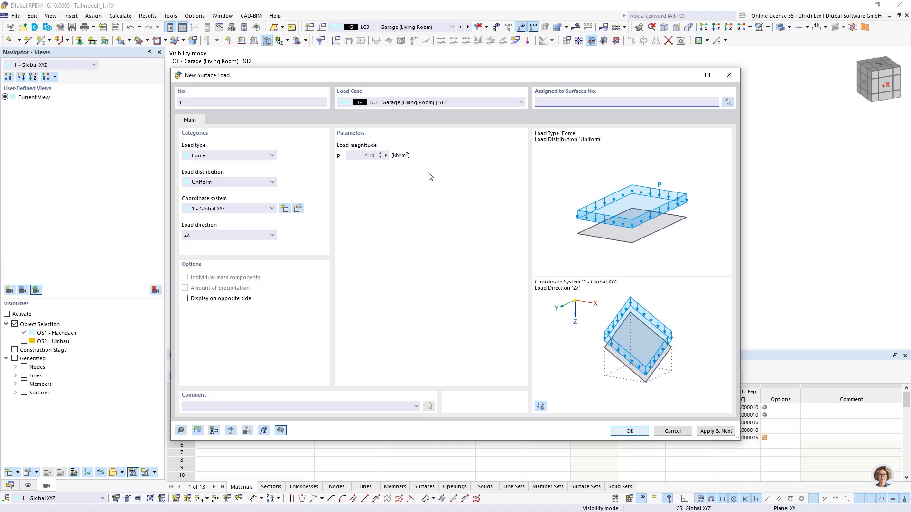
pyautogui.click(367, 155)
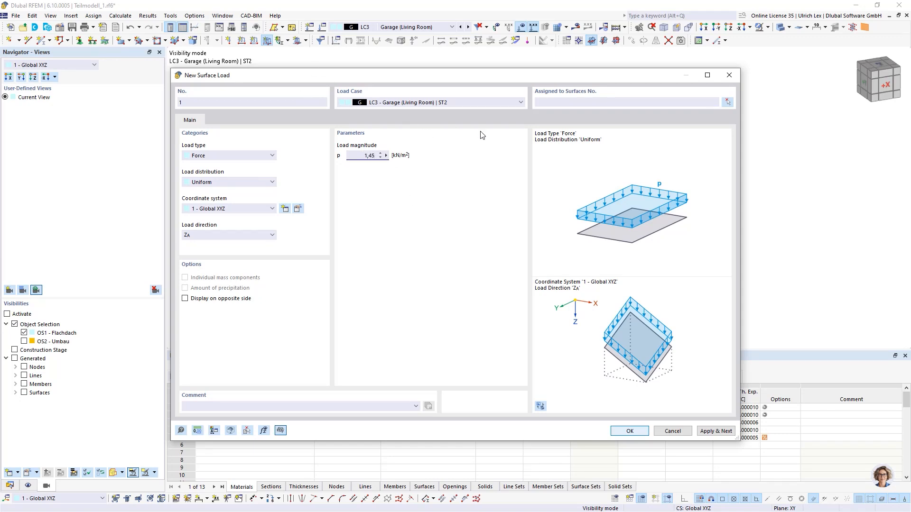
pyautogui.click(728, 104)
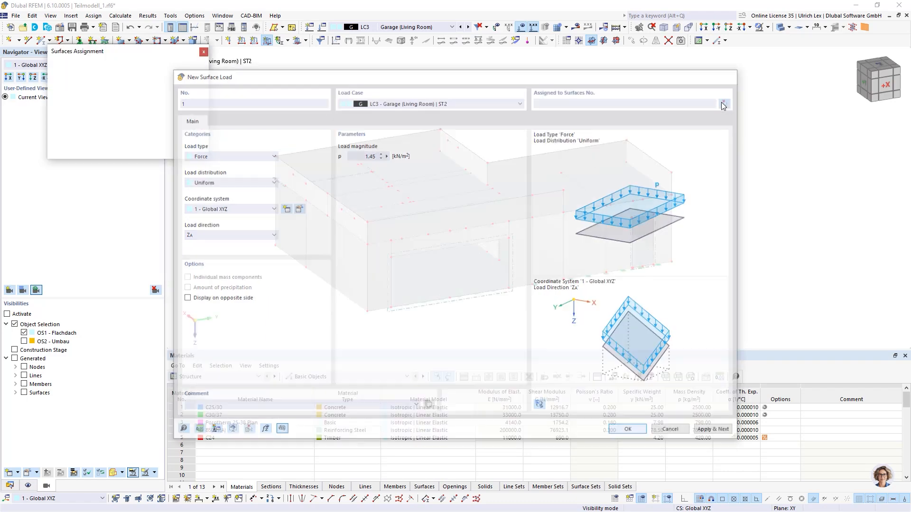
pyautogui.click(370, 219)
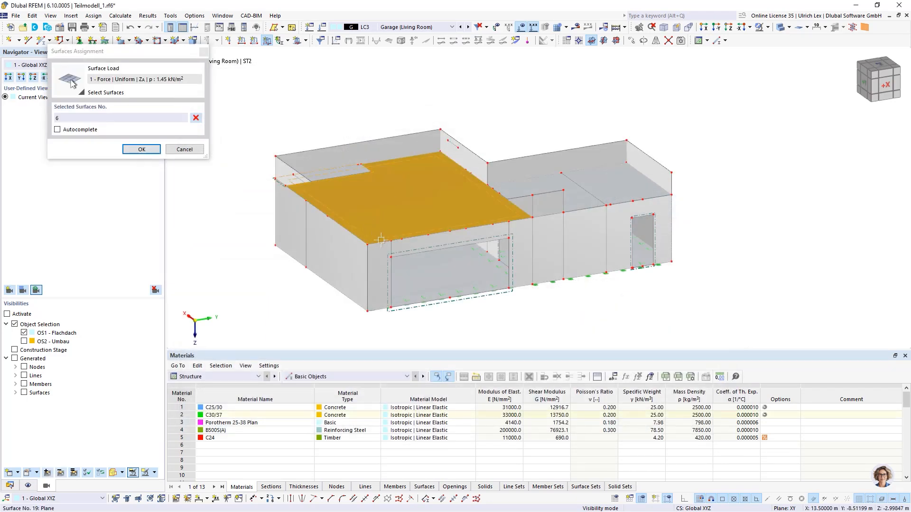
pyautogui.click(141, 150)
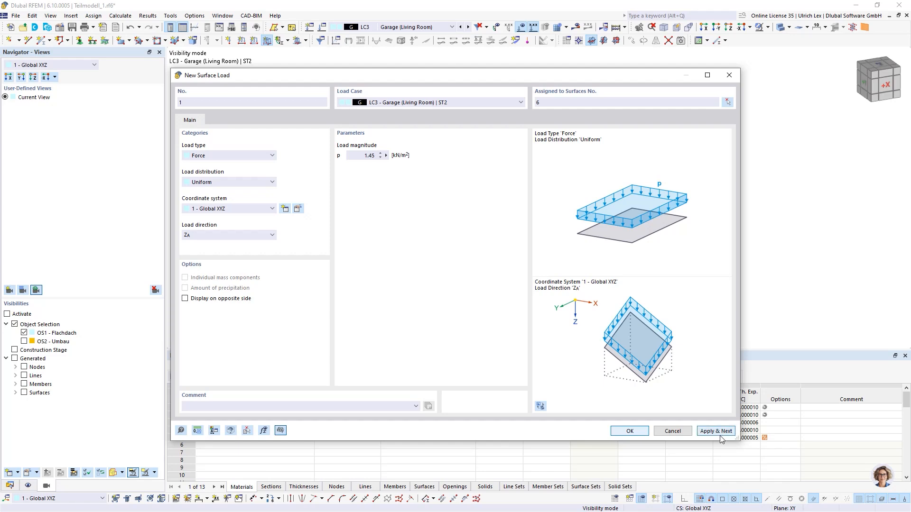
pyautogui.click(717, 431)
# Step: Add a second uniform surface load of 2.30 kN/m² in LC3 on surface 7, the lower side roof
pyautogui.click(570, 103)
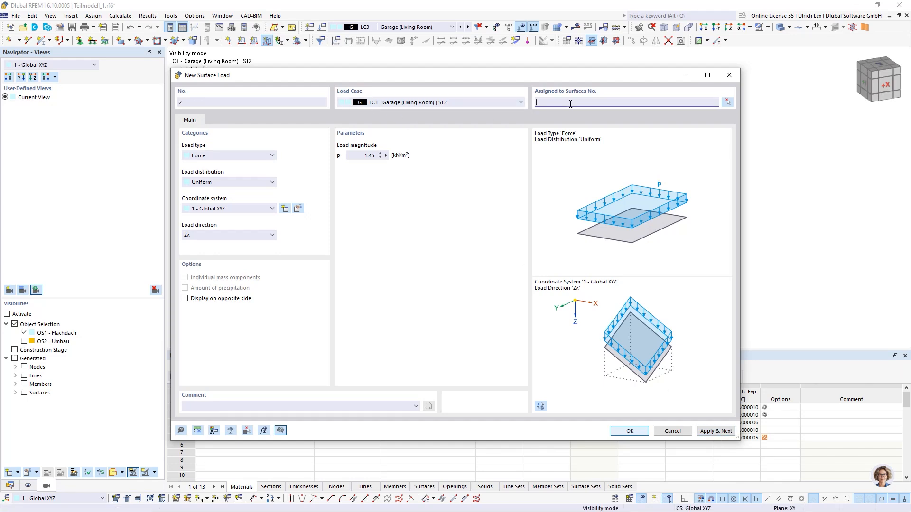
pyautogui.click(364, 156)
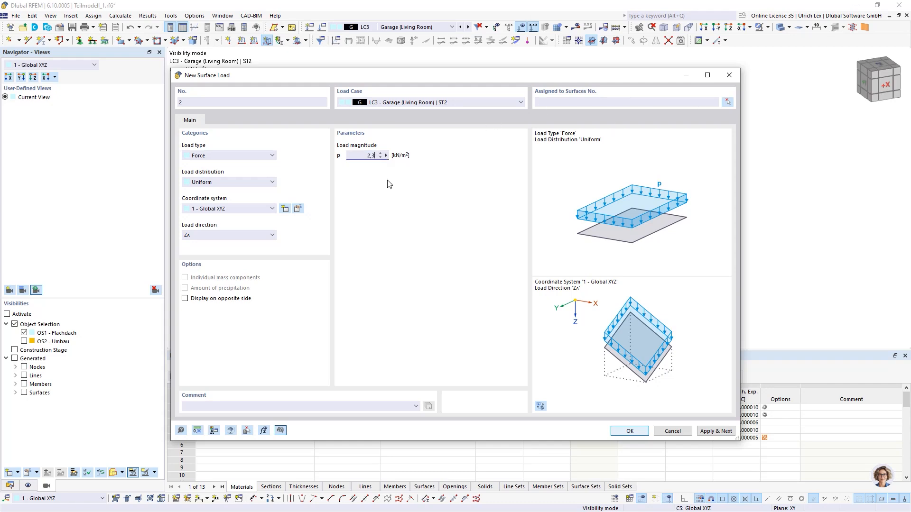
pyautogui.click(727, 102)
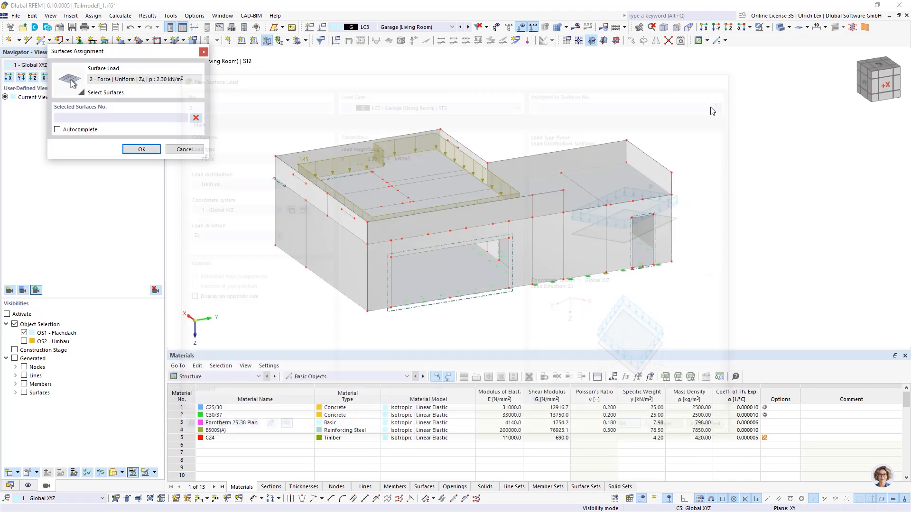
pyautogui.click(621, 195)
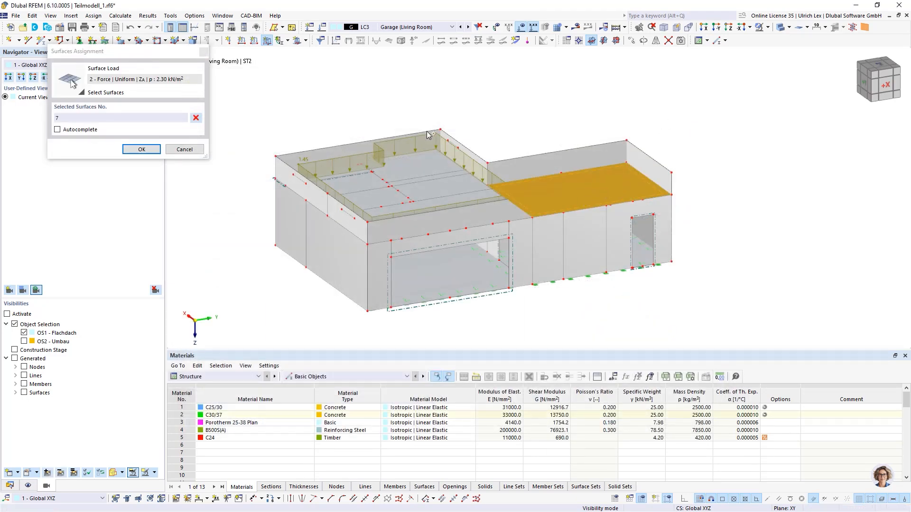
pyautogui.click(141, 150)
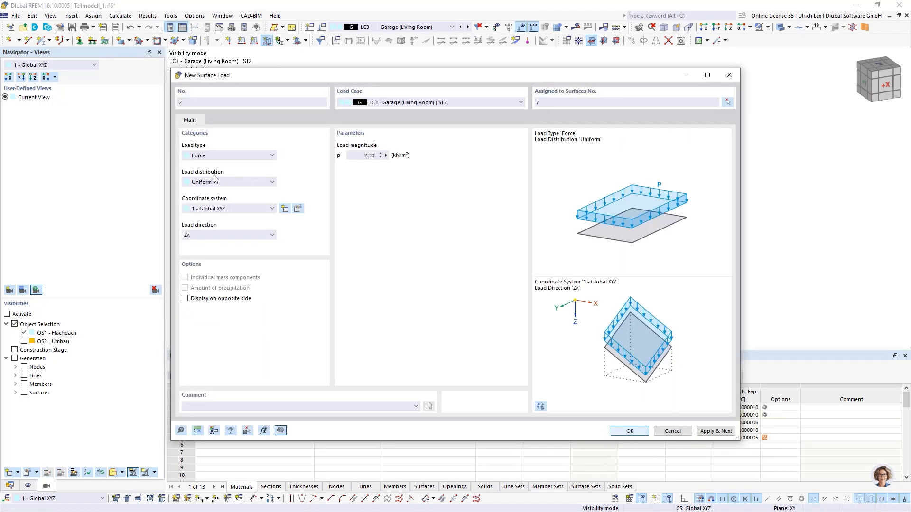
pyautogui.click(628, 430)
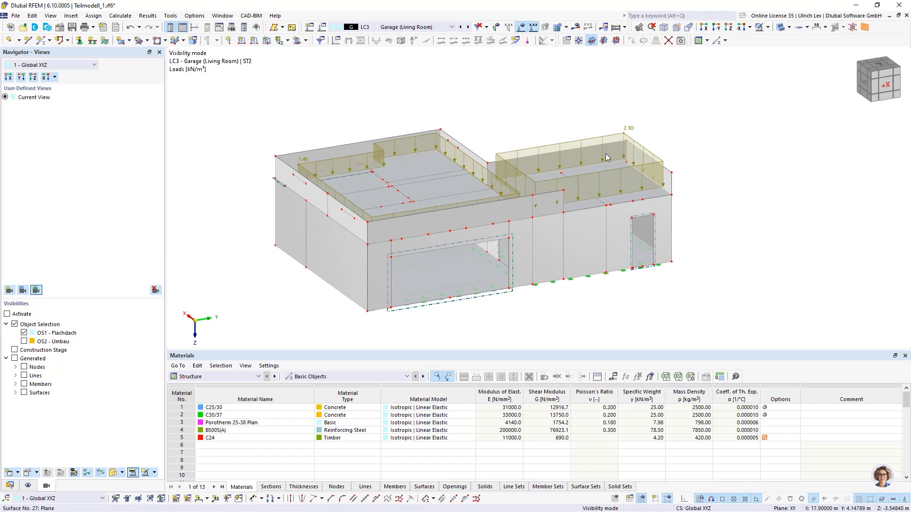
# Step: Make LC4 Roof the active load case and check its load case settings without changing them
pyautogui.click(452, 27)
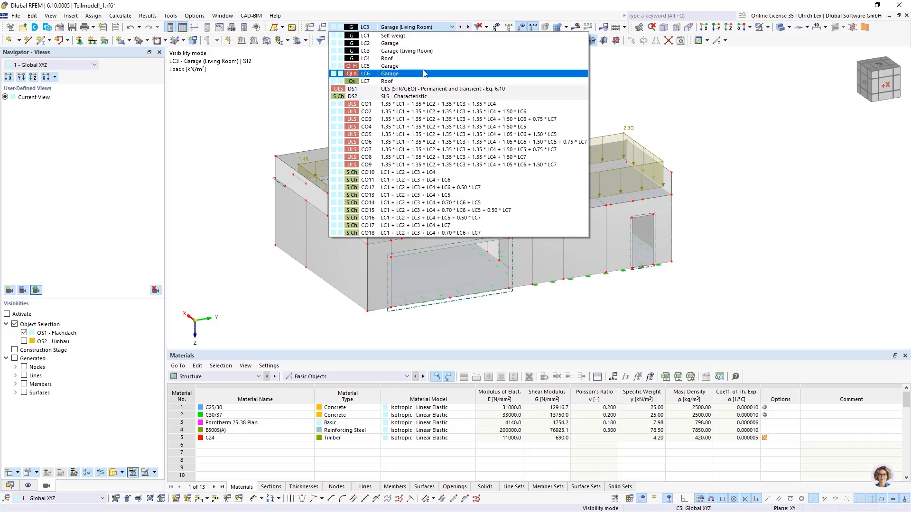
pyautogui.click(433, 58)
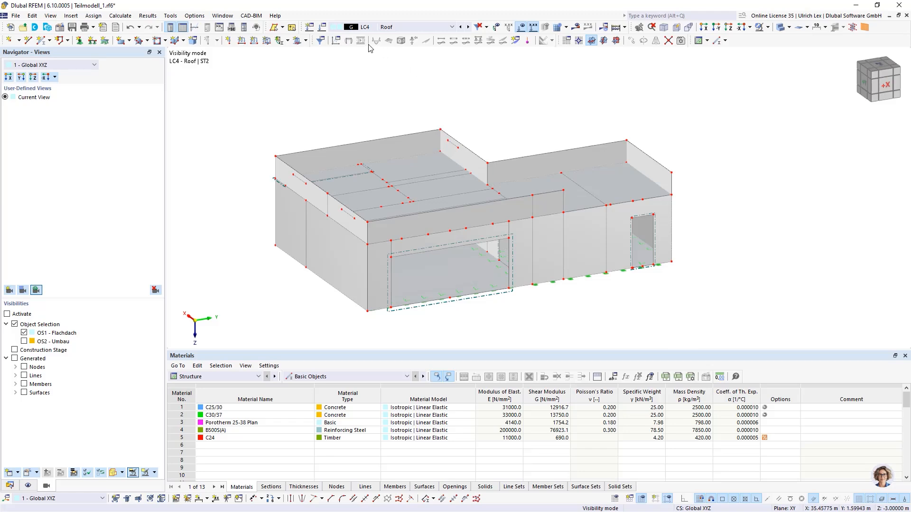
pyautogui.click(322, 30)
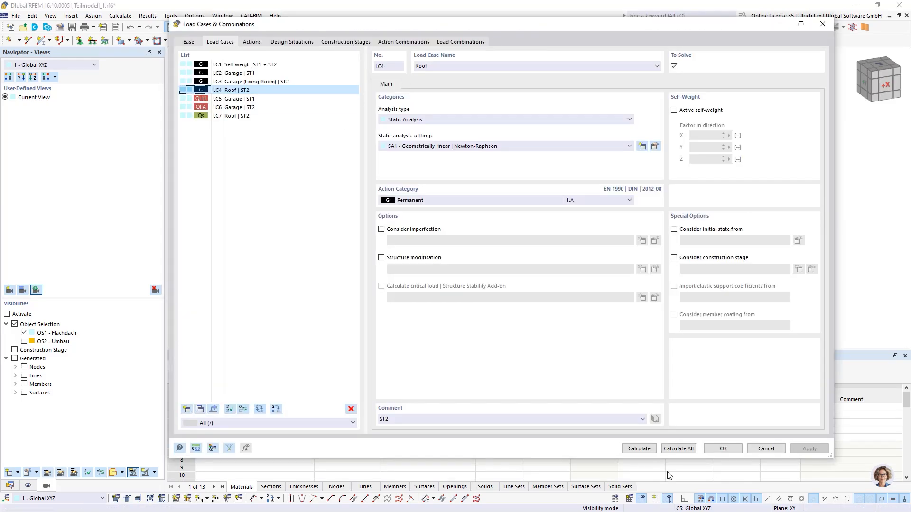
pyautogui.click(765, 448)
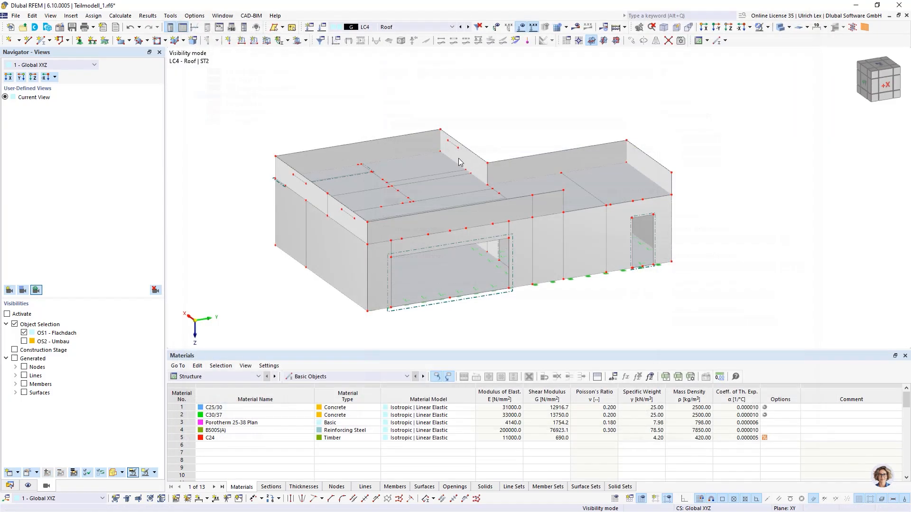
# Step: Define a new surface load of 1.90 kN/m² in LC4 and display only the OS2 - Umbau objects for surface selection
pyautogui.click(267, 42)
pyautogui.click(370, 155)
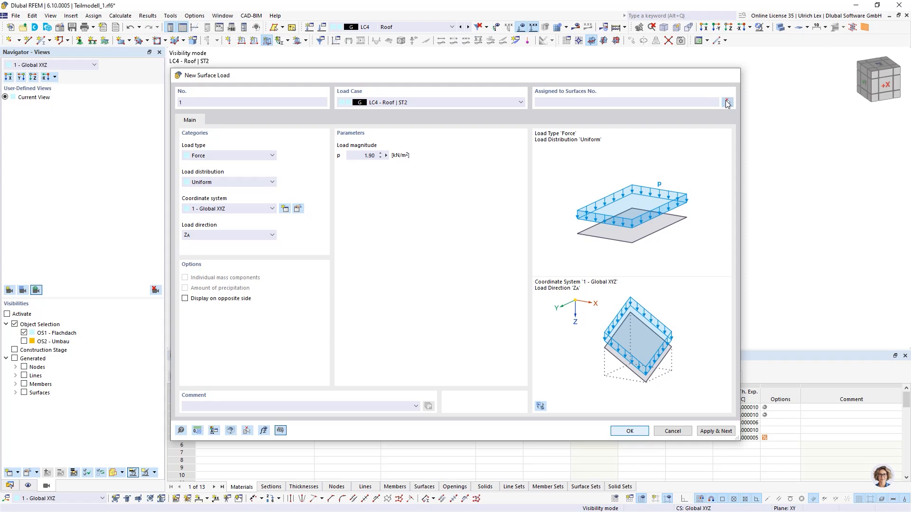
pyautogui.click(727, 103)
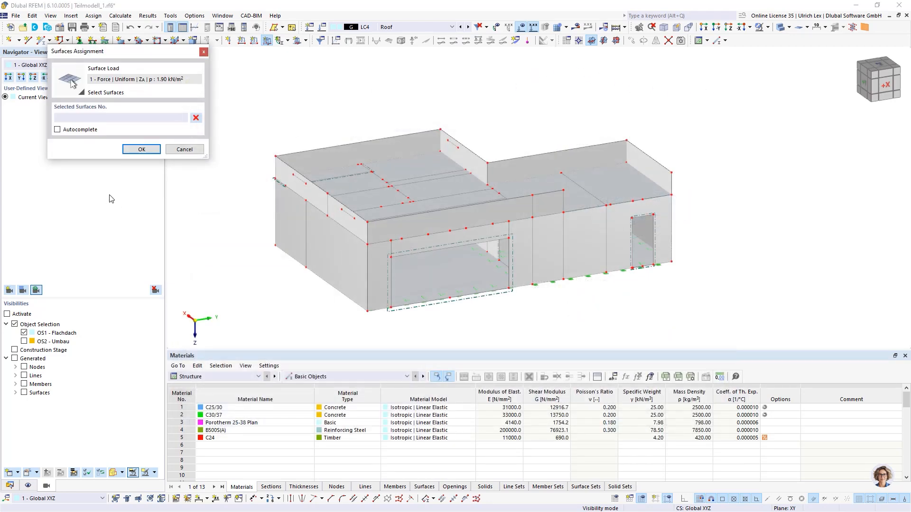
pyautogui.click(25, 341)
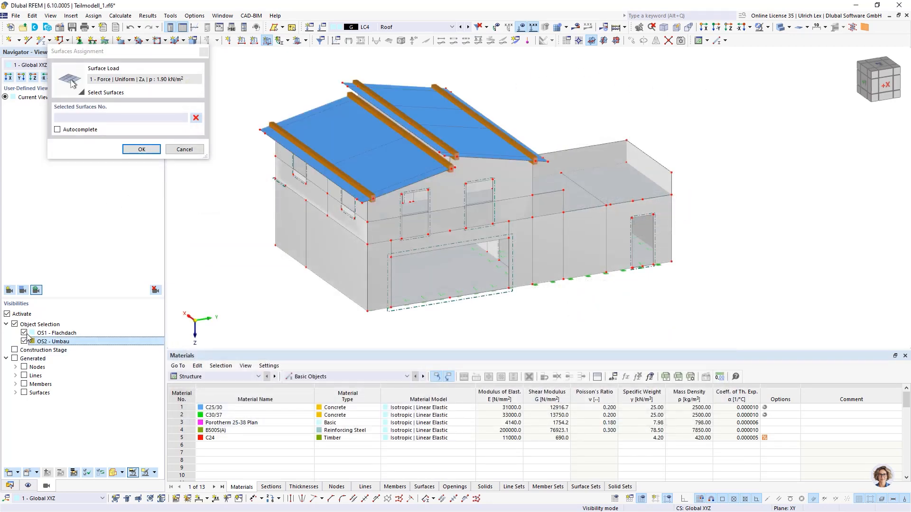
pyautogui.click(24, 333)
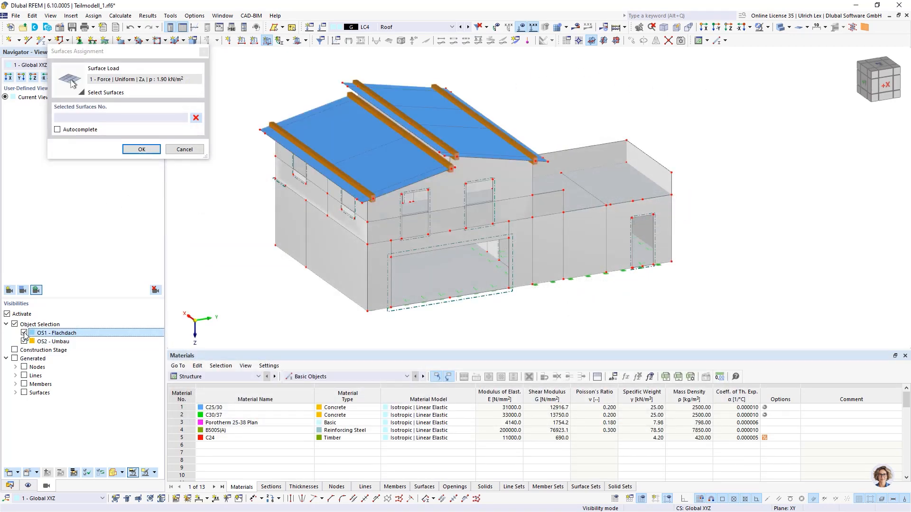
# Step: Assign the 1.90 kN/m² load to pitched roof surfaces 43 and 44, keeping the global Z direction on true area
pyautogui.click(330, 119)
pyautogui.click(414, 99)
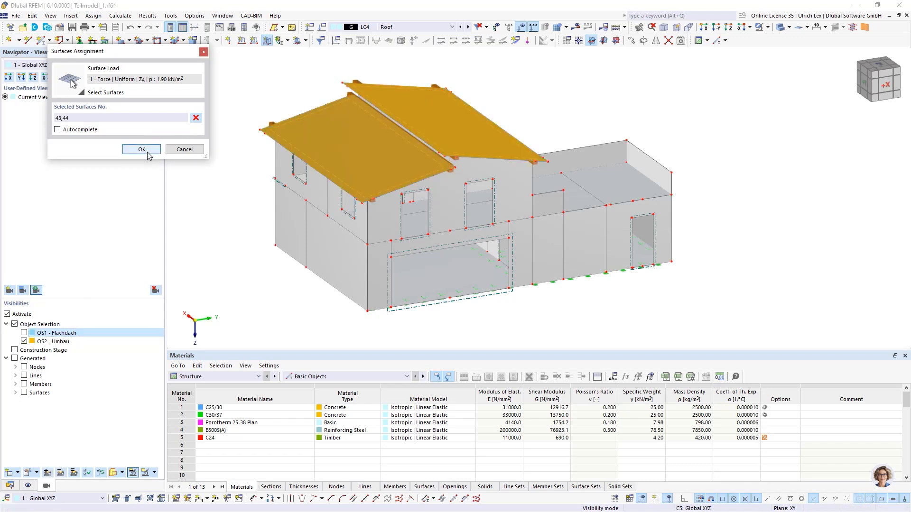
pyautogui.click(142, 150)
pyautogui.click(266, 236)
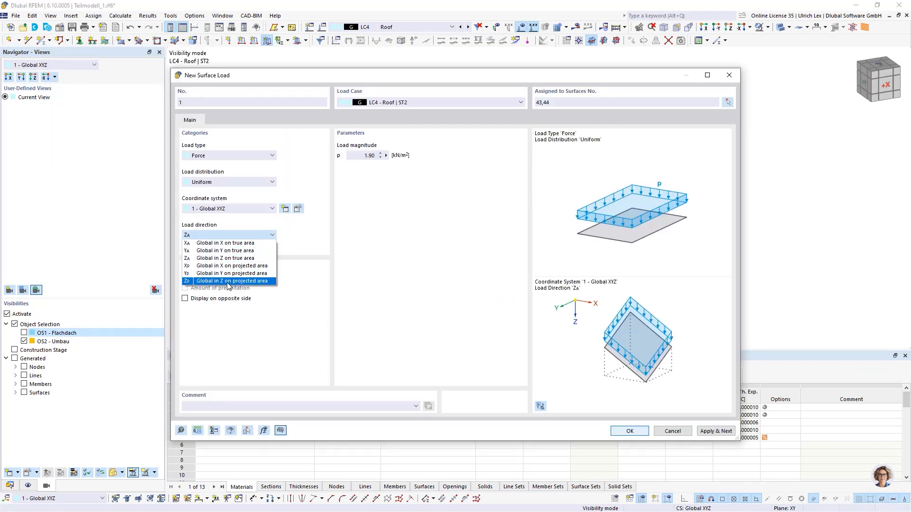
pyautogui.click(403, 208)
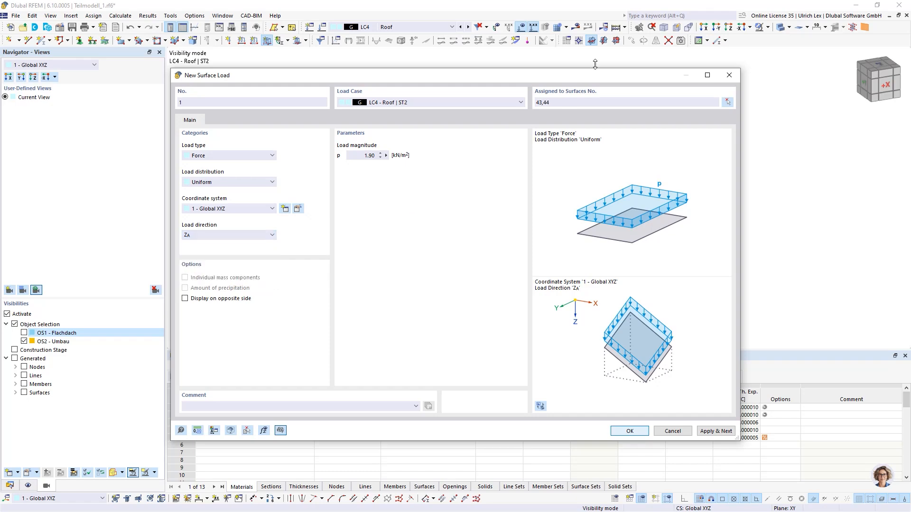
pyautogui.click(630, 432)
# Step: Inspect the roof loads on the converted building and switch the active load case to LC5 Garage
pyautogui.scroll(-3, 752, 212)
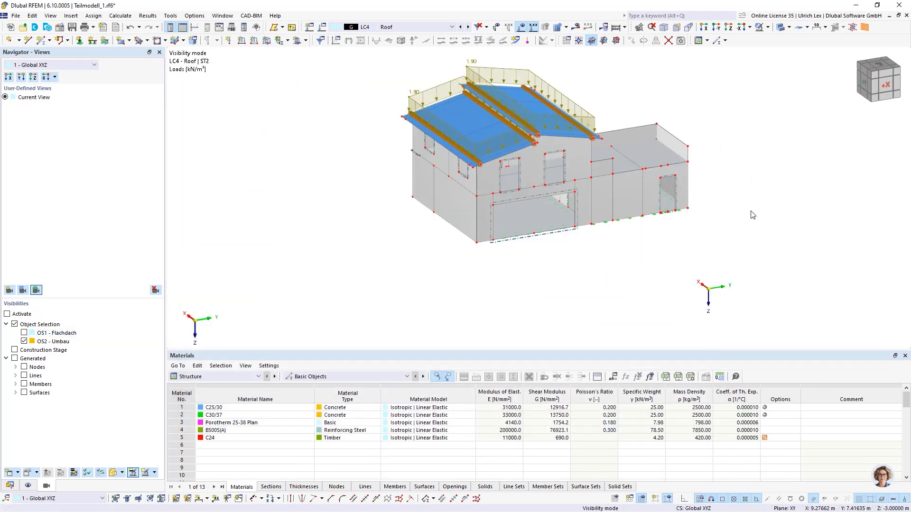
pyautogui.keyDown('ctrl'); pyautogui.moveTo(773, 285); pyautogui.dragTo(778, 256, button='middle'); pyautogui.keyUp('ctrl')
pyautogui.rightClick(778, 256)
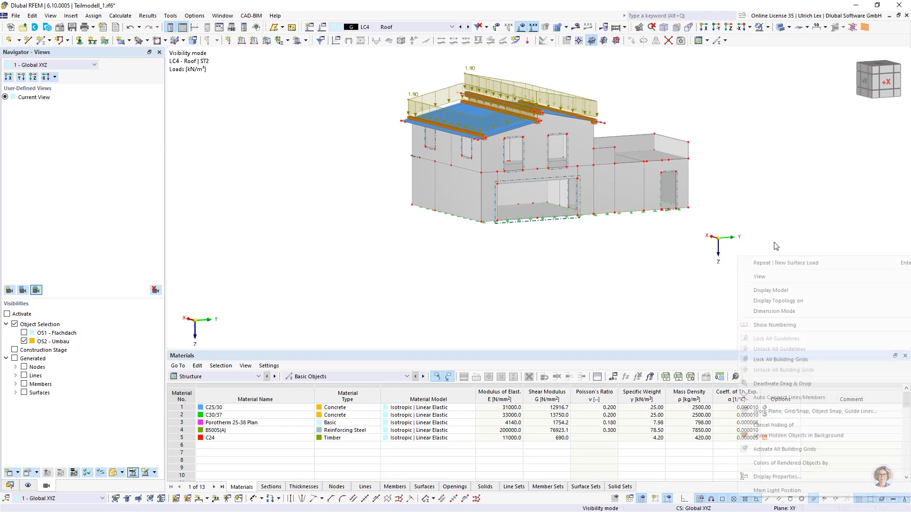
pyautogui.click(541, 64)
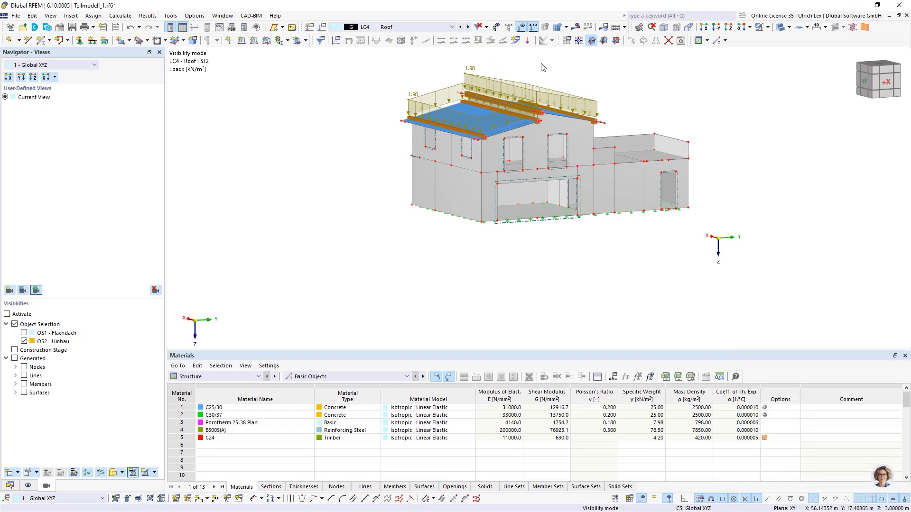
pyautogui.click(452, 27)
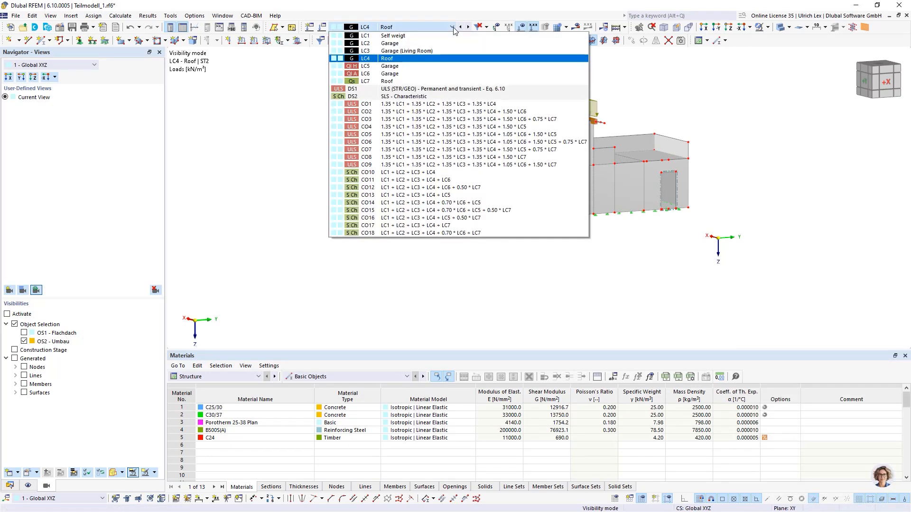
pyautogui.click(453, 29)
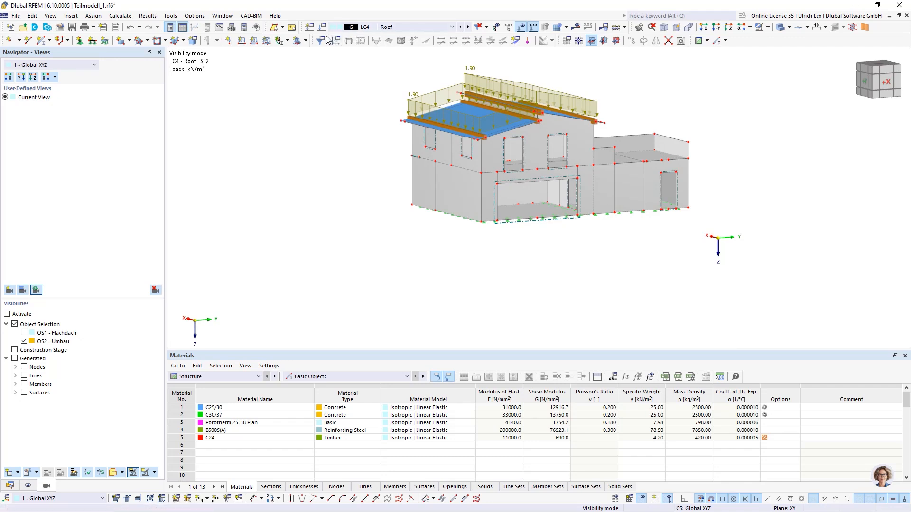
pyautogui.click(467, 29)
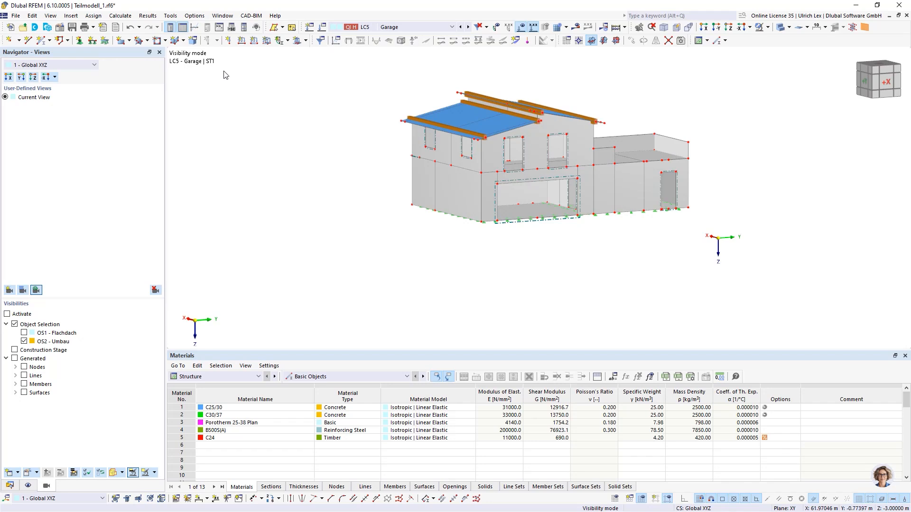
# Step: Define a new surface load of 4.00 kN/m² in LC5 and display only the OS1 - Flachdach objects for surface selection
pyautogui.click(267, 41)
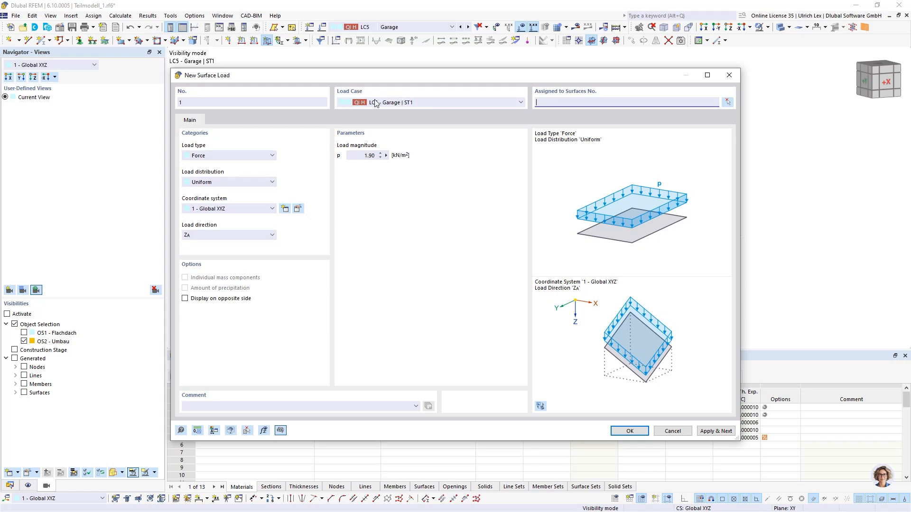
pyautogui.moveTo(364, 156); pyautogui.dragTo(399, 157)
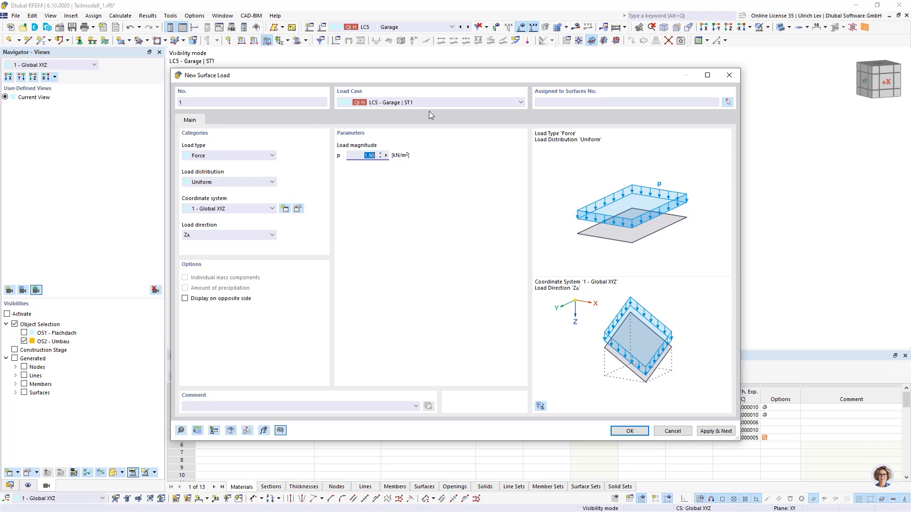
pyautogui.write('4')
pyautogui.click(472, 172)
pyautogui.click(727, 102)
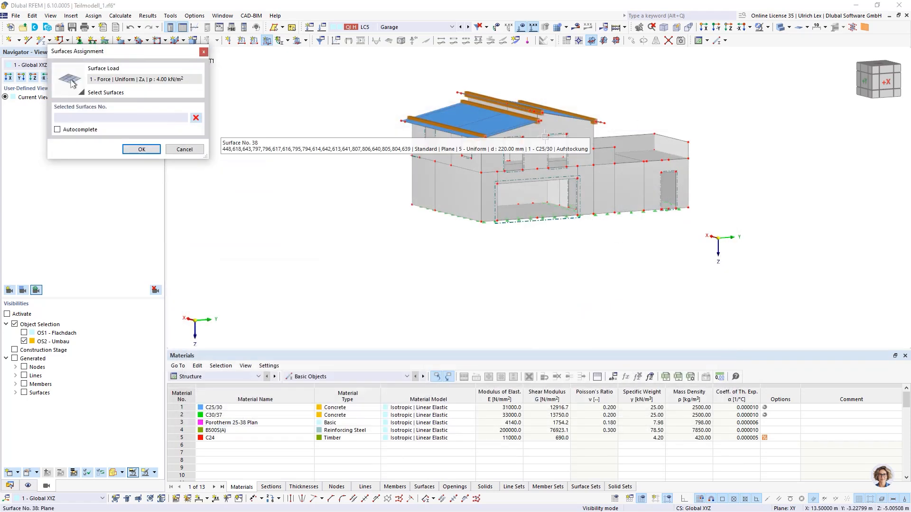
pyautogui.click(23, 333)
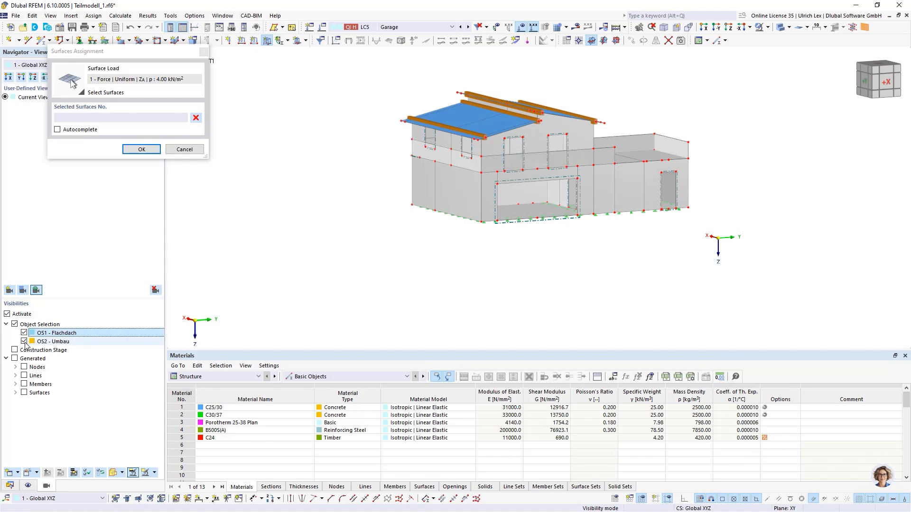
pyautogui.click(24, 341)
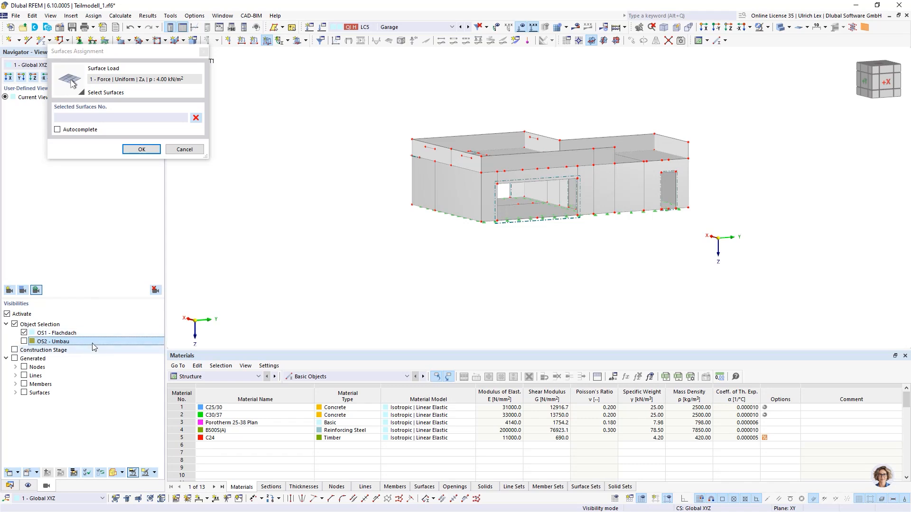
# Step: Assign the 4.00 kN/m² garage load to flat-roof surfaces 6, 7 and 57 and create the load
pyautogui.scroll(-1, 331, 237)
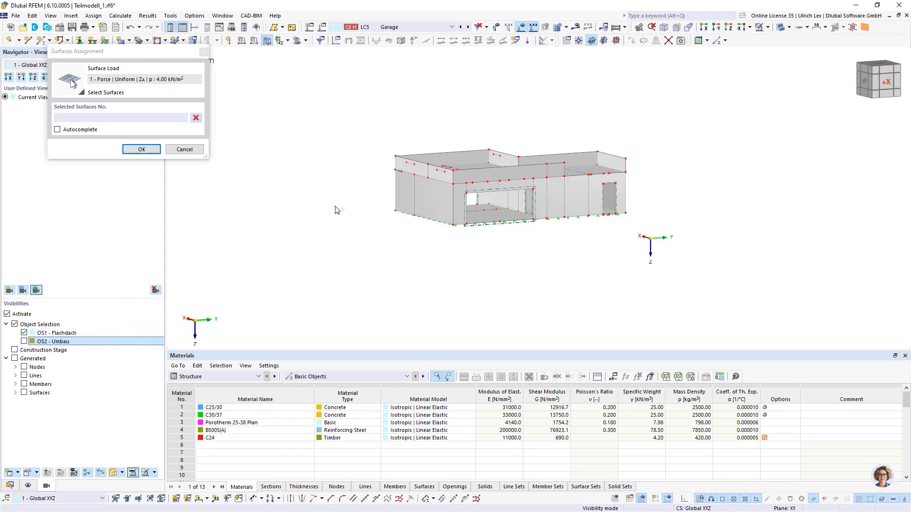
pyautogui.keyDown('ctrl'); pyautogui.moveTo(335, 208); pyautogui.dragTo(339, 272, button='middle'); pyautogui.keyUp('ctrl')
pyautogui.scroll(1, 339, 274)
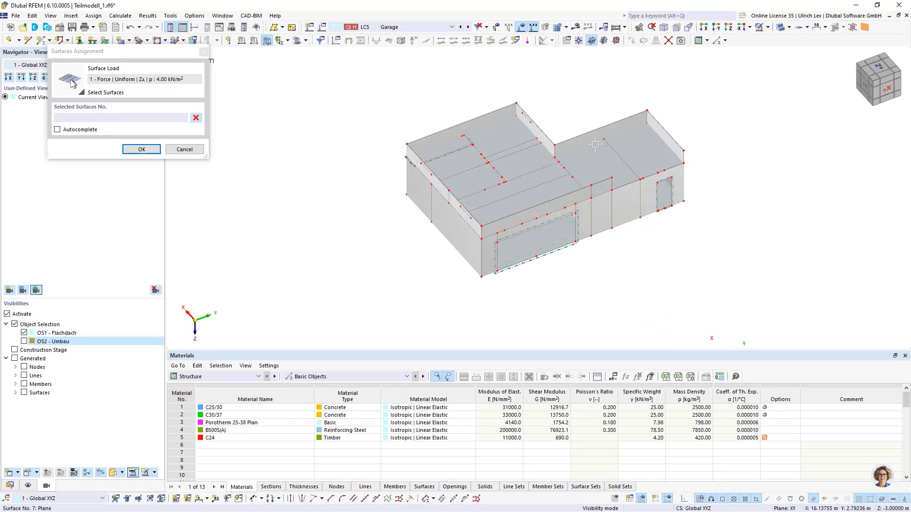
pyautogui.scroll(2, 644, 151)
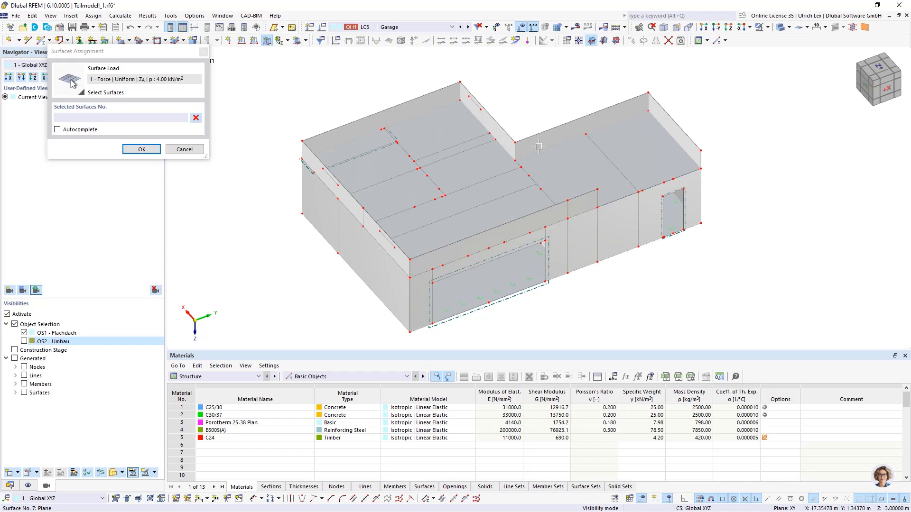
pyautogui.click(374, 145)
pyautogui.click(390, 165)
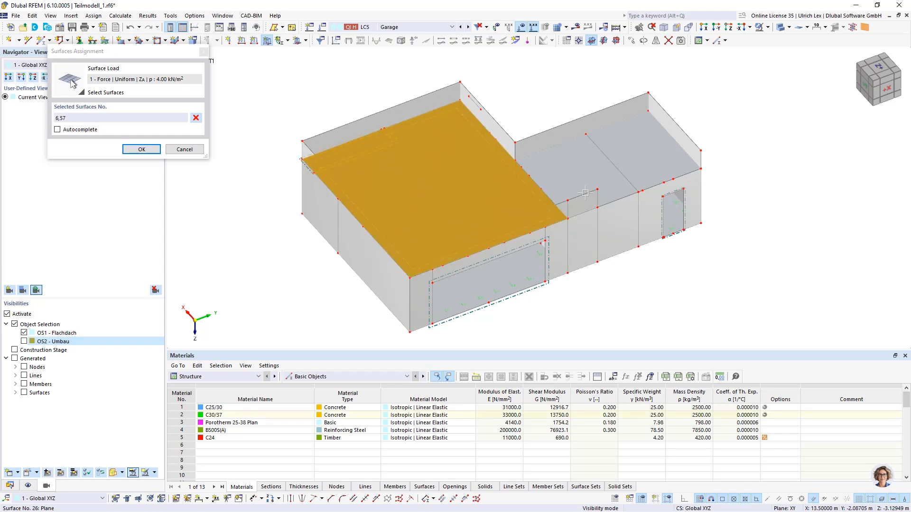
pyautogui.click(570, 171)
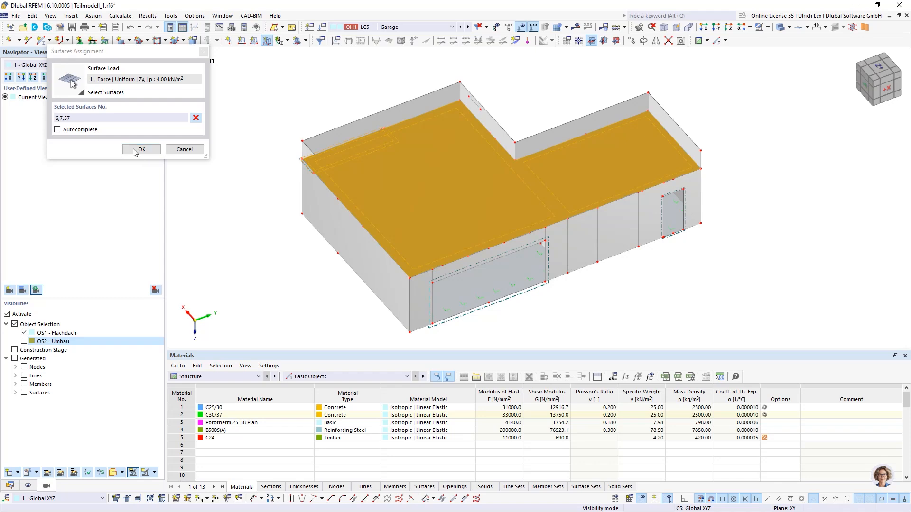
pyautogui.click(156, 152)
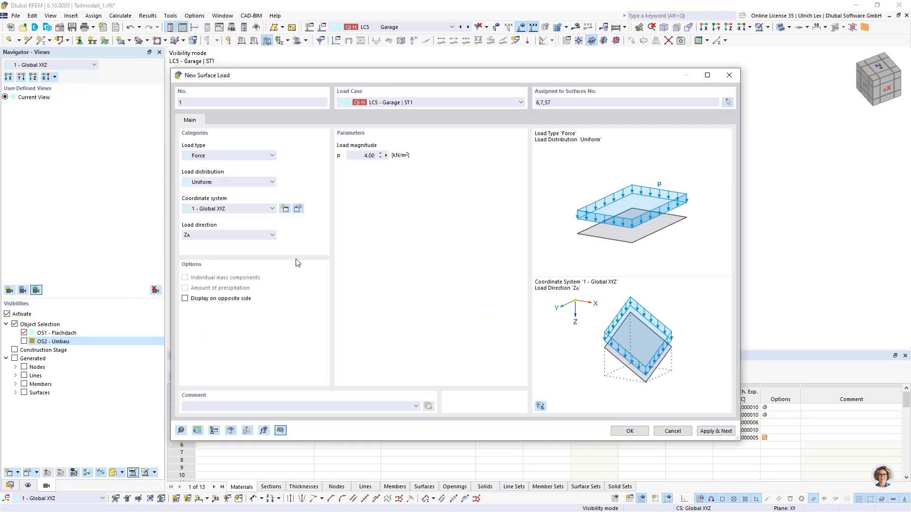
pyautogui.click(631, 430)
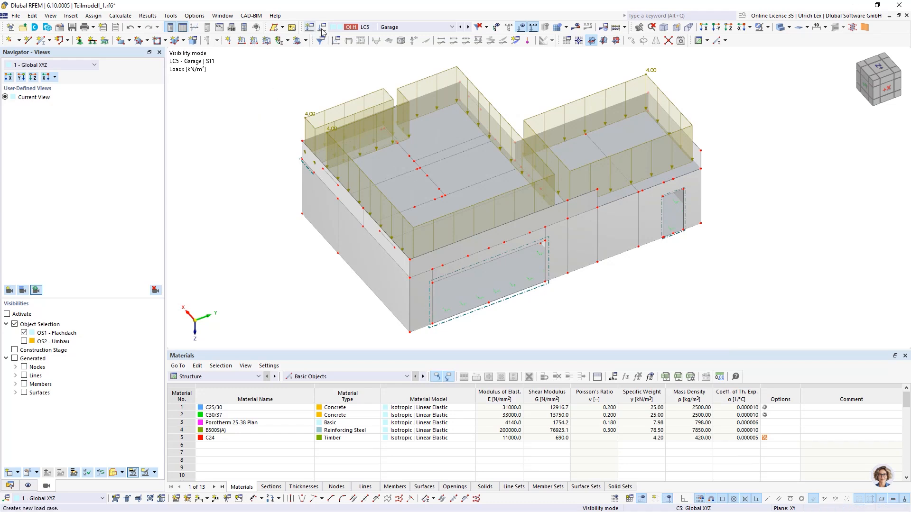
# Step: Activate load case LC6 Garage and apply a 4.00 kN/m² surface load to surface 7 of the lower roof part
pyautogui.click(469, 29)
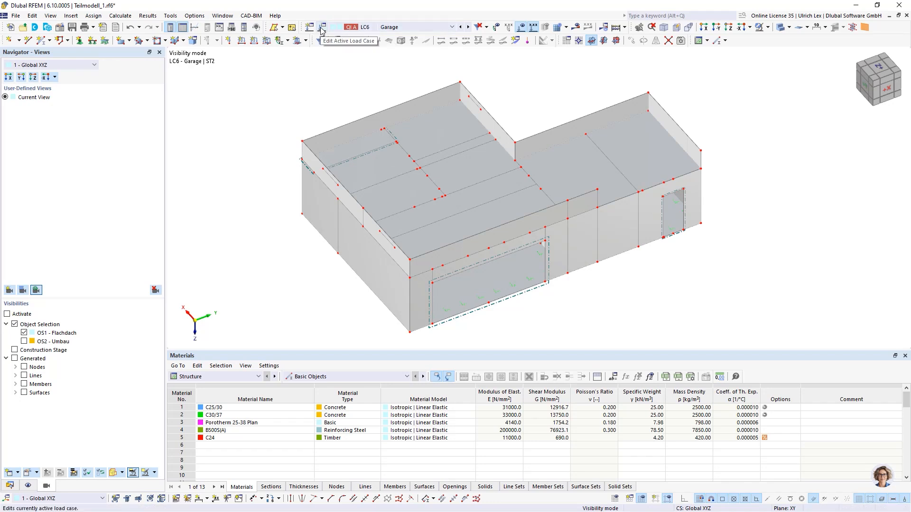
pyautogui.click(267, 40)
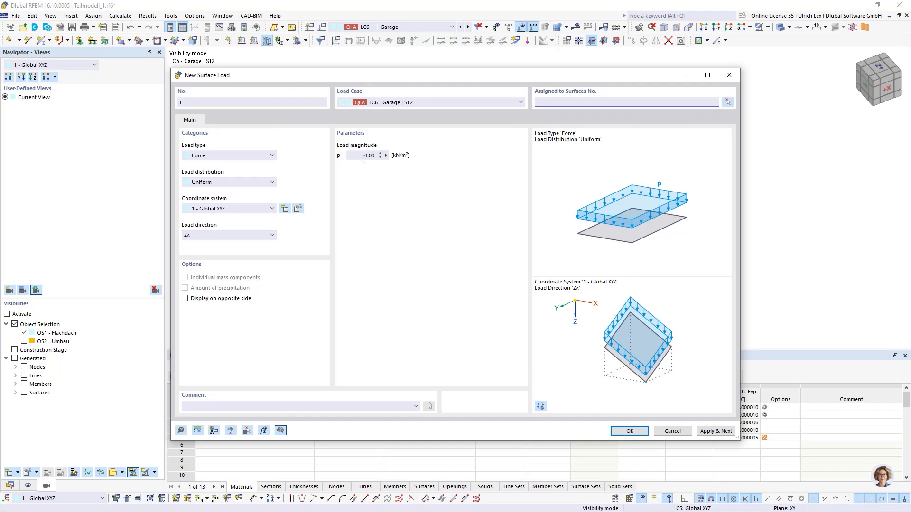
pyautogui.click(727, 102)
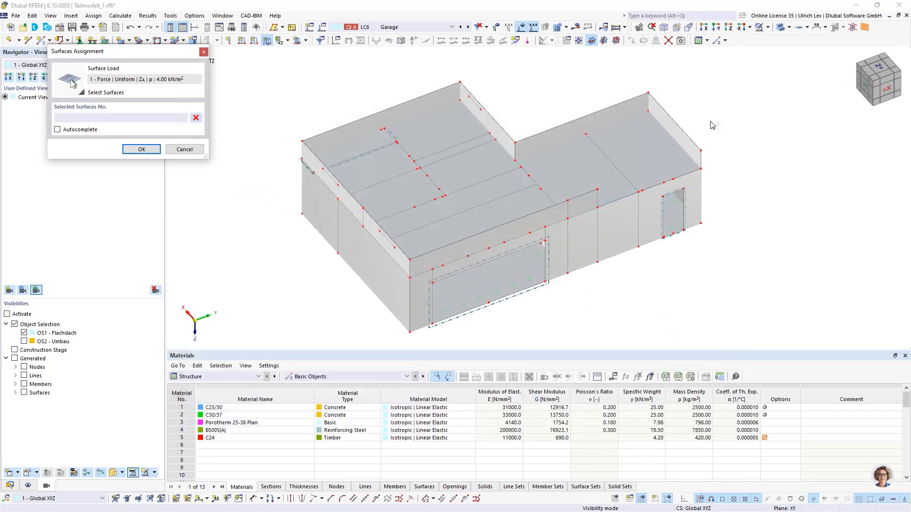
pyautogui.click(648, 151)
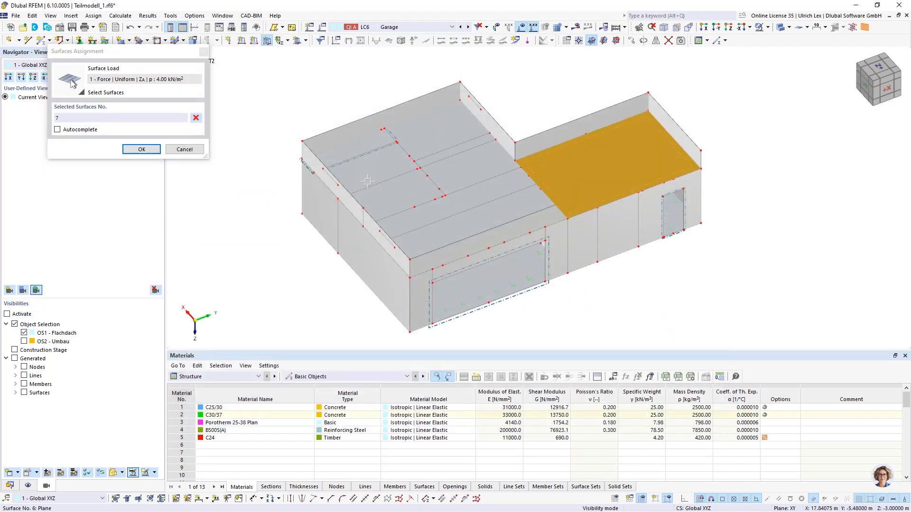
pyautogui.click(132, 150)
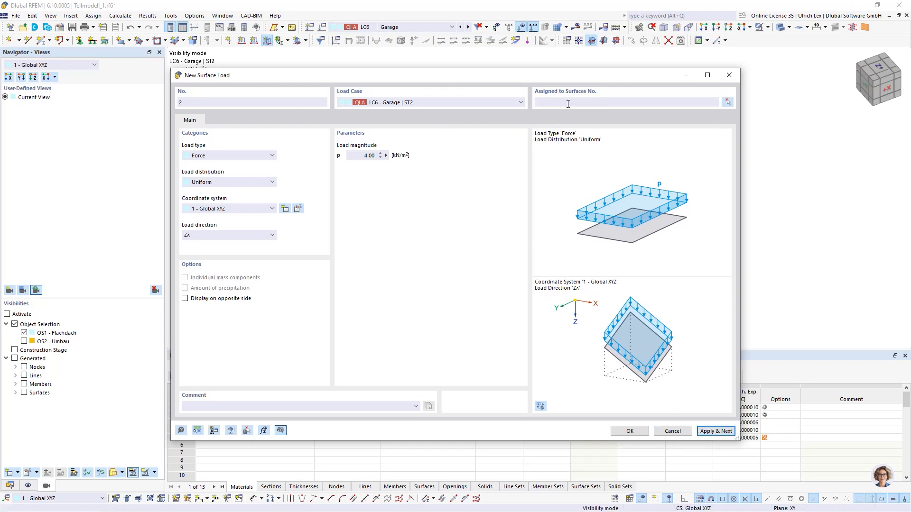
# Step: Add a second LC6 surface load of 1.50 kN/m² on slab surface 6
pyautogui.click(727, 103)
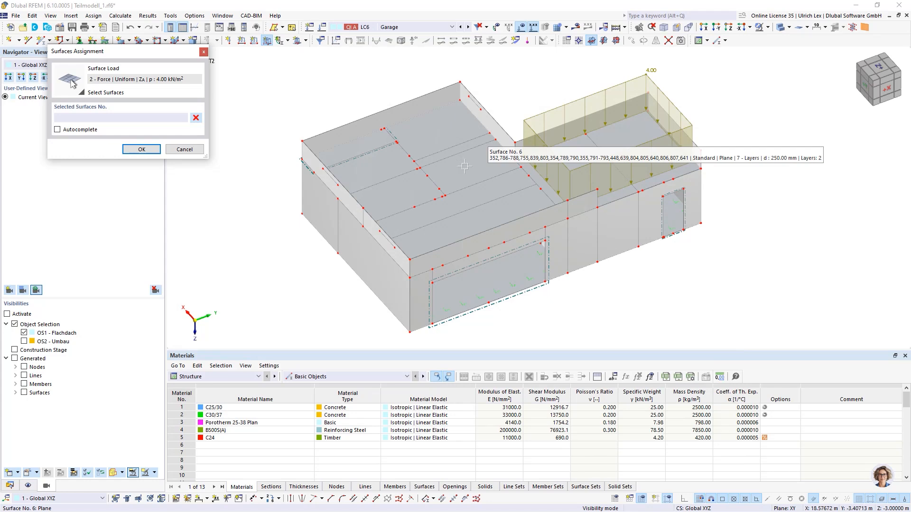
pyautogui.click(463, 163)
pyautogui.click(142, 150)
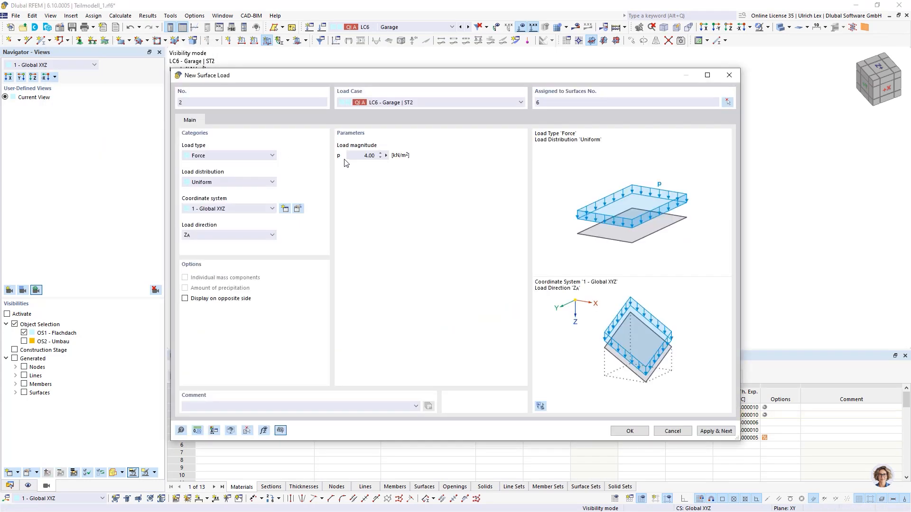
pyautogui.doubleClick(369, 155)
pyautogui.write('1,5')
pyautogui.press('Tab')
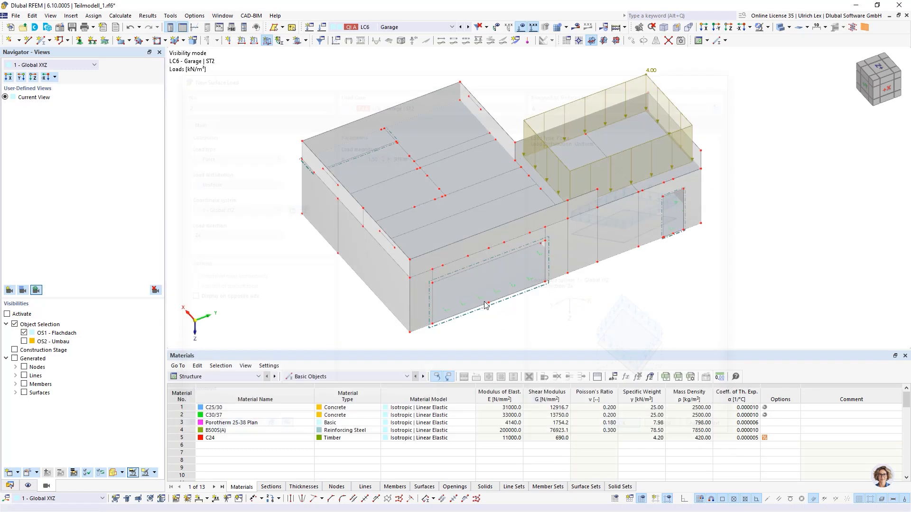
pyautogui.click(630, 431)
pyautogui.moveTo(635, 313); pyautogui.dragTo(664, 275, button='middle')
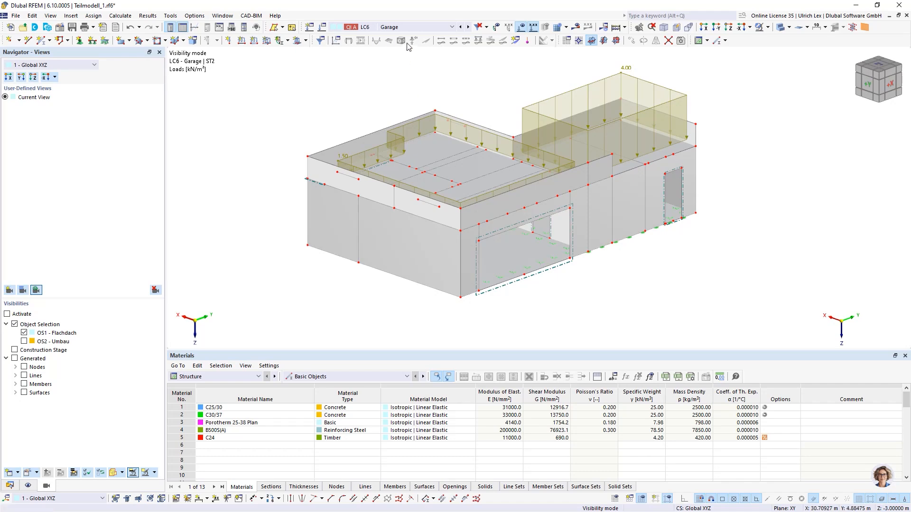
# Step: Activate load case LC7 Roof and define a new 2.20 kN/m² surface load acting globally in Z on projected area
pyautogui.click(403, 27)
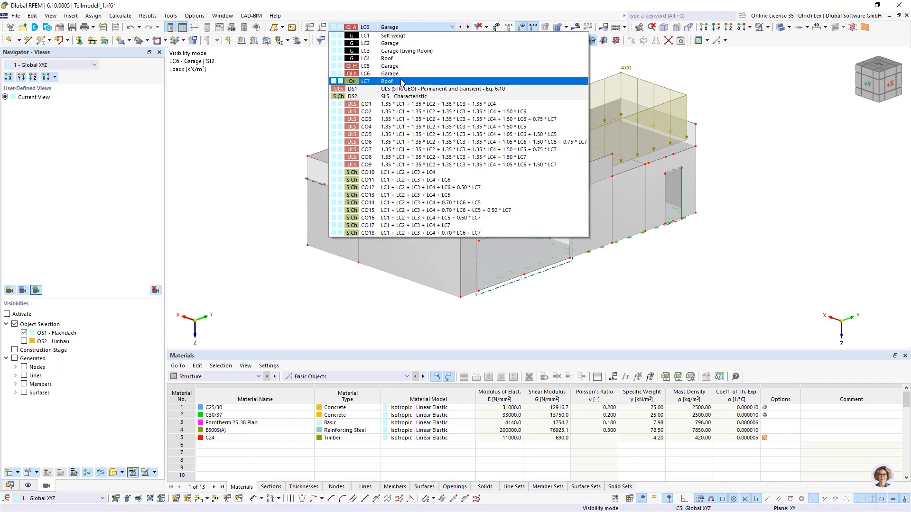
pyautogui.click(407, 82)
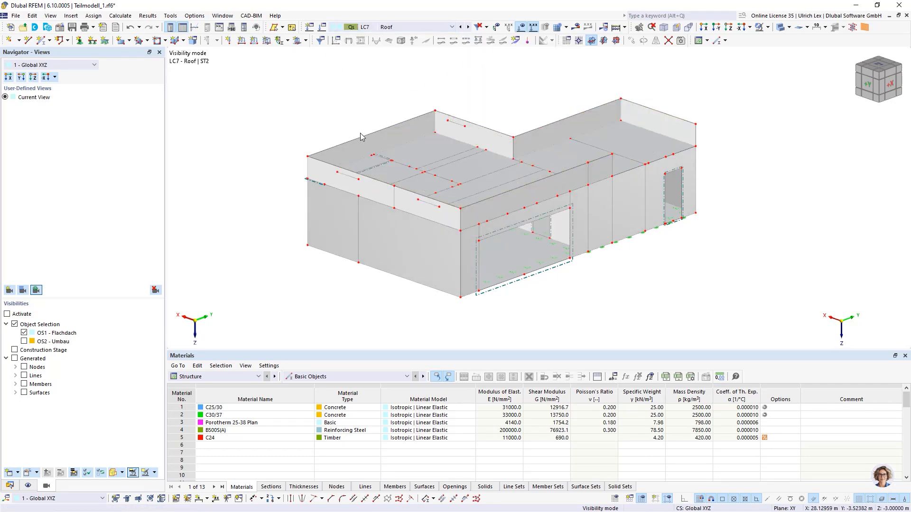
pyautogui.keyDown('ctrl'); pyautogui.moveTo(363, 137); pyautogui.dragTo(673, 306, button='middle'); pyautogui.keyUp('ctrl')
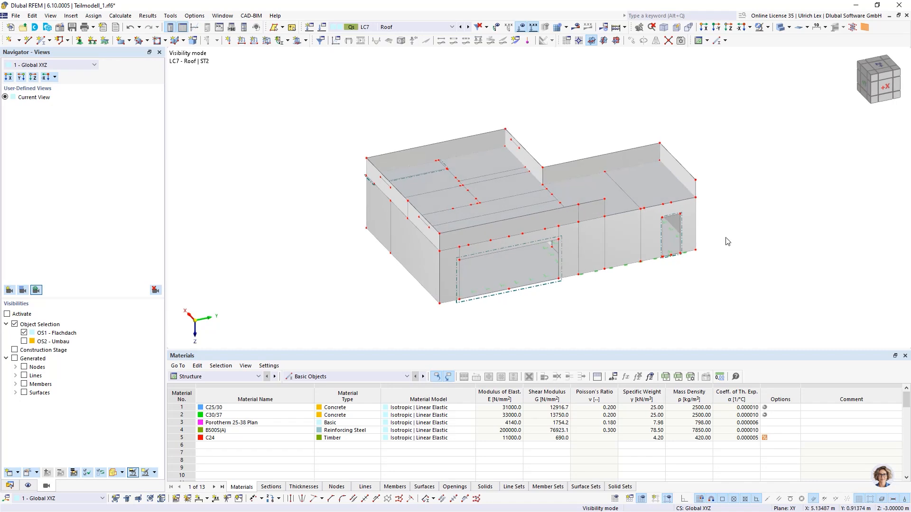
pyautogui.scroll(2, 726, 240)
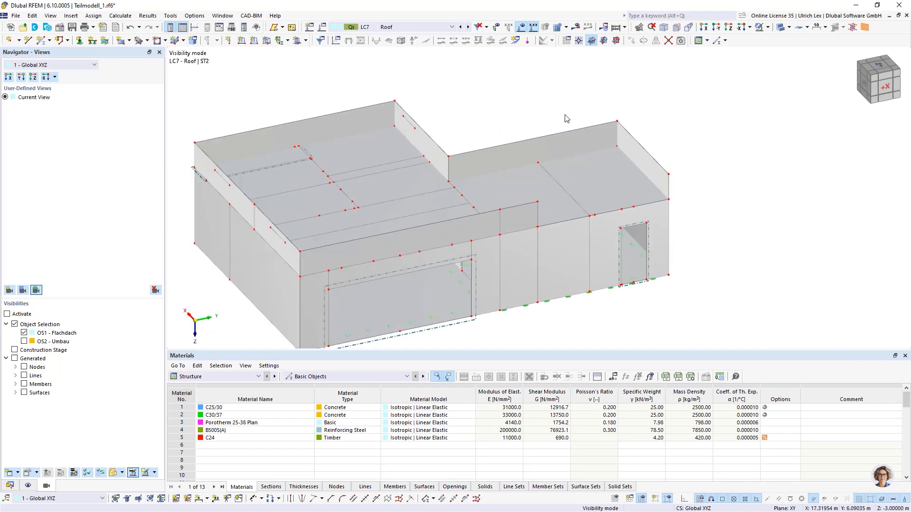
pyautogui.click(266, 41)
pyautogui.click(369, 156)
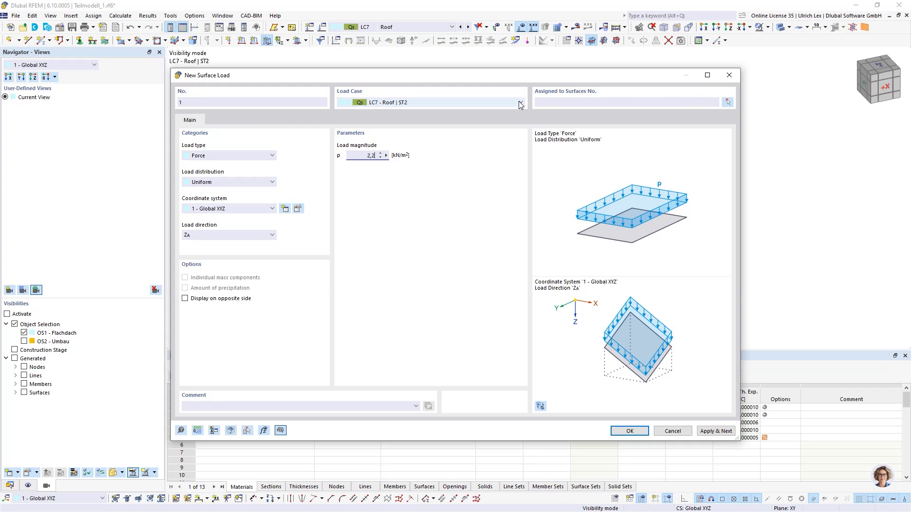
pyautogui.click(250, 236)
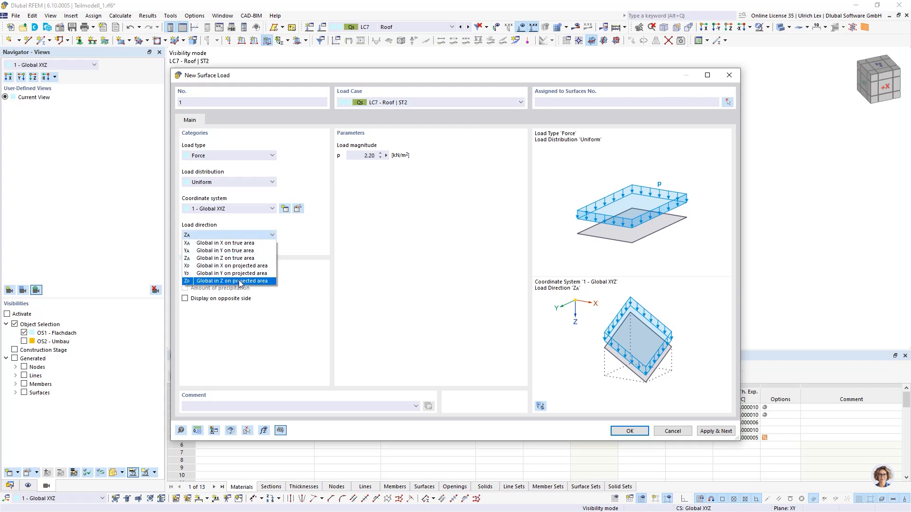
pyautogui.click(209, 283)
# Step: Display only the OS2 - Umbau objects for assigning the LC7 roof load
pyautogui.click(722, 102)
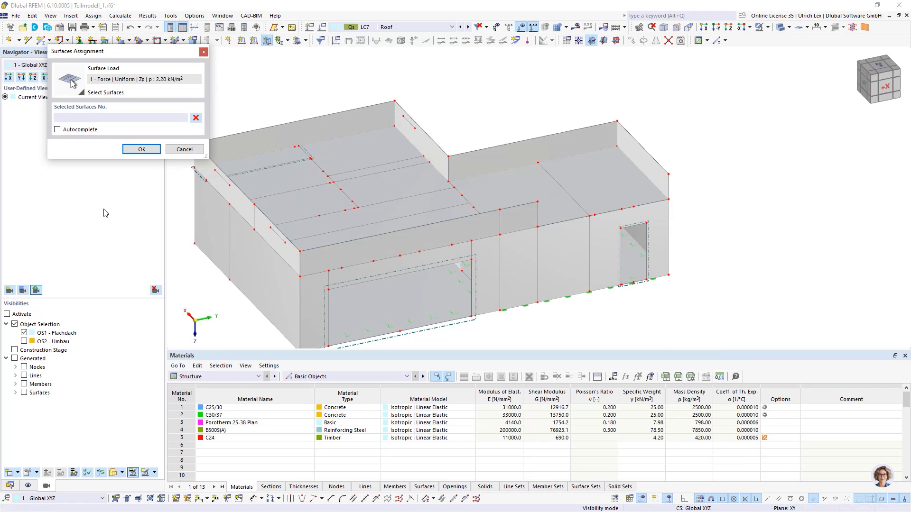
pyautogui.click(24, 341)
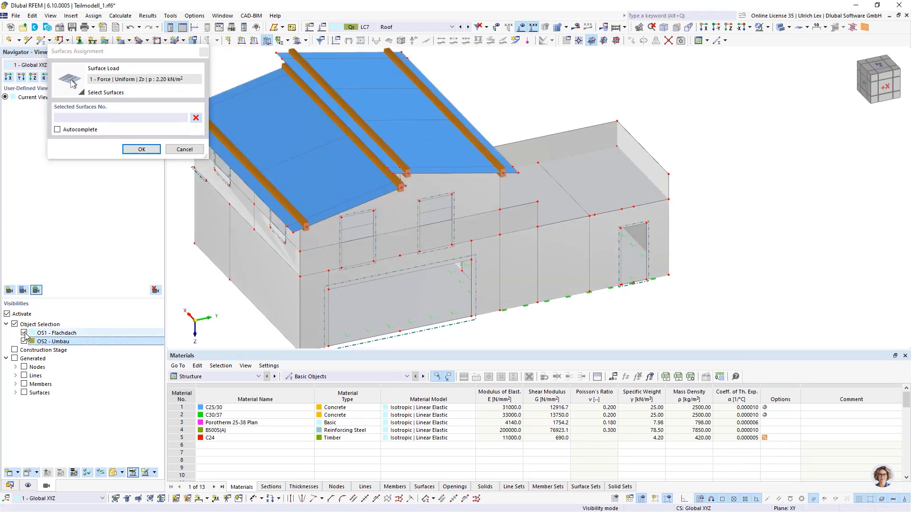
pyautogui.click(23, 332)
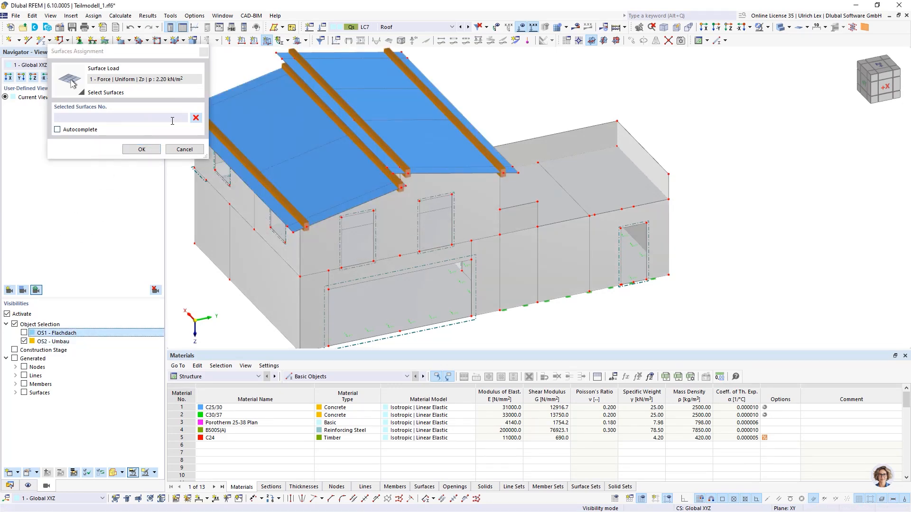
pyautogui.click(141, 149)
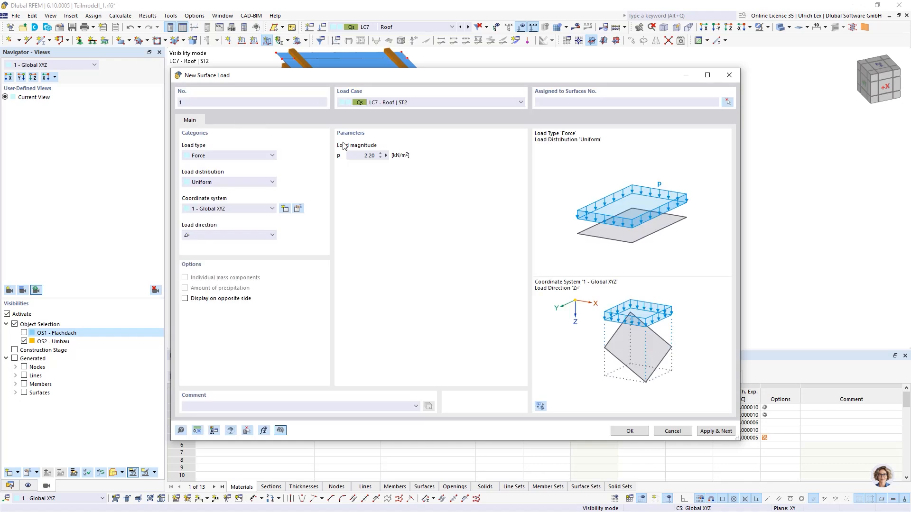
# Step: Assign the 2.20 kN/m² projected-area load to pitched roof surfaces 43 and 44 and create the load
pyautogui.click(726, 102)
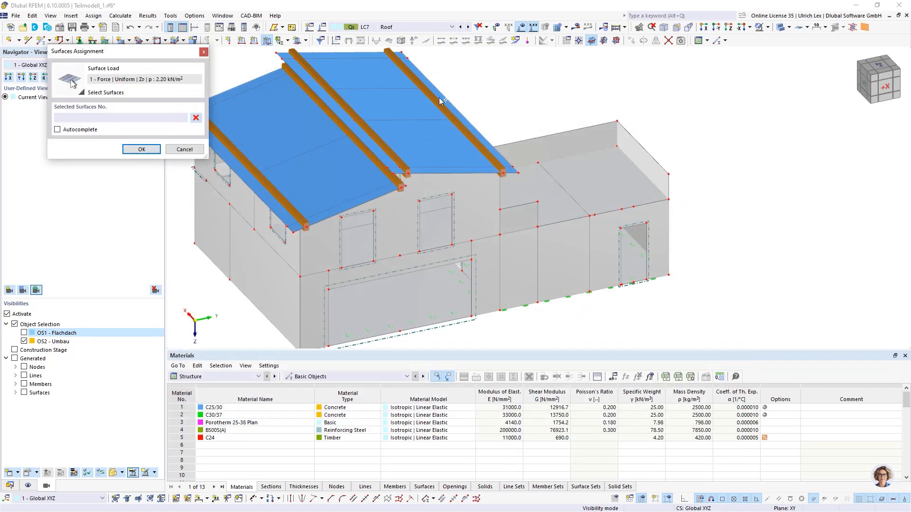
pyautogui.click(287, 136)
pyautogui.click(373, 102)
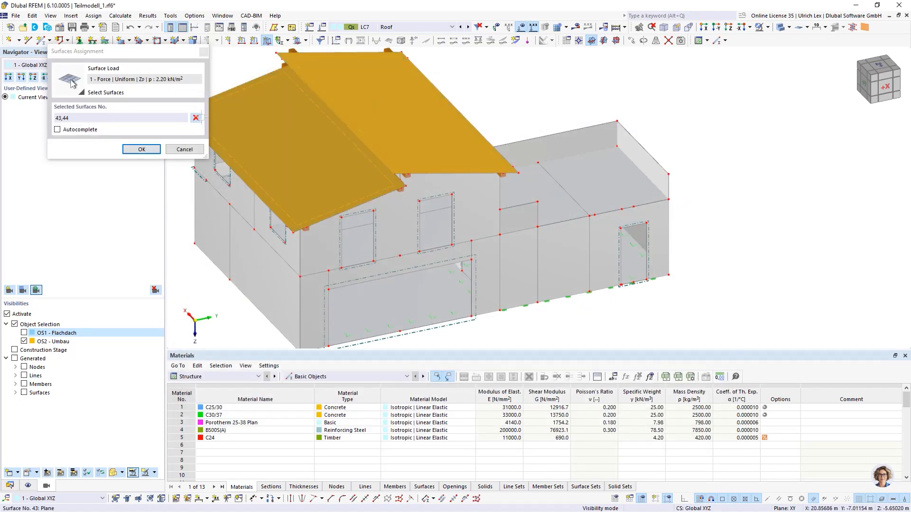
pyautogui.click(141, 149)
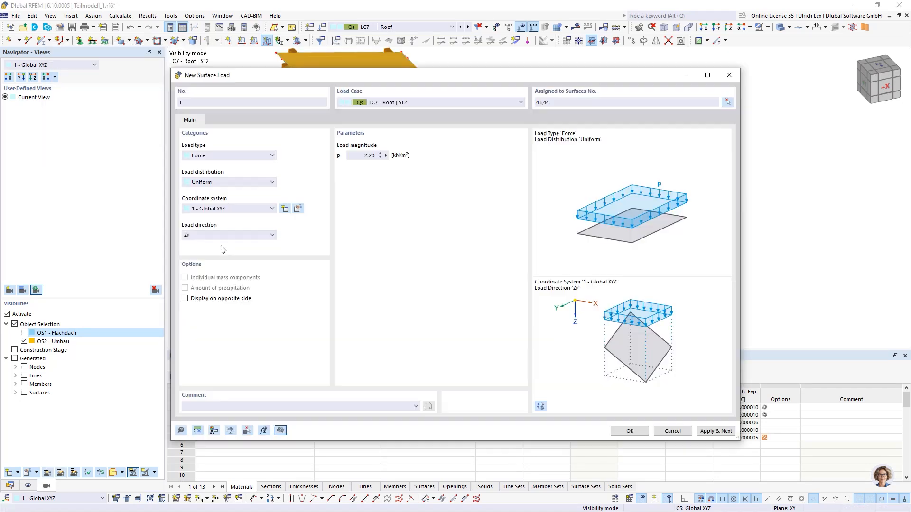
pyautogui.click(640, 431)
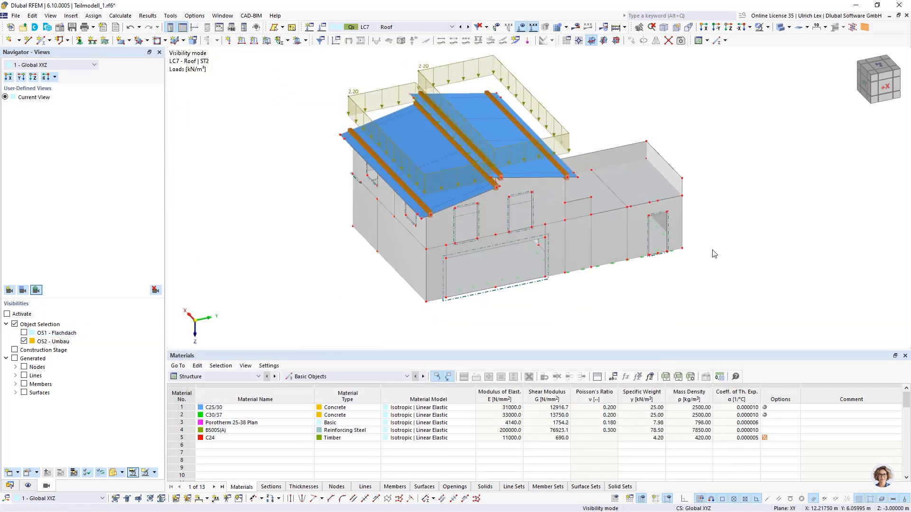
# Step: Examine the available load wizards in the model data and the activated add-ons in Teilmodell_1's base data
pyautogui.click(10, 485)
pyautogui.scroll(-2, 35, 342)
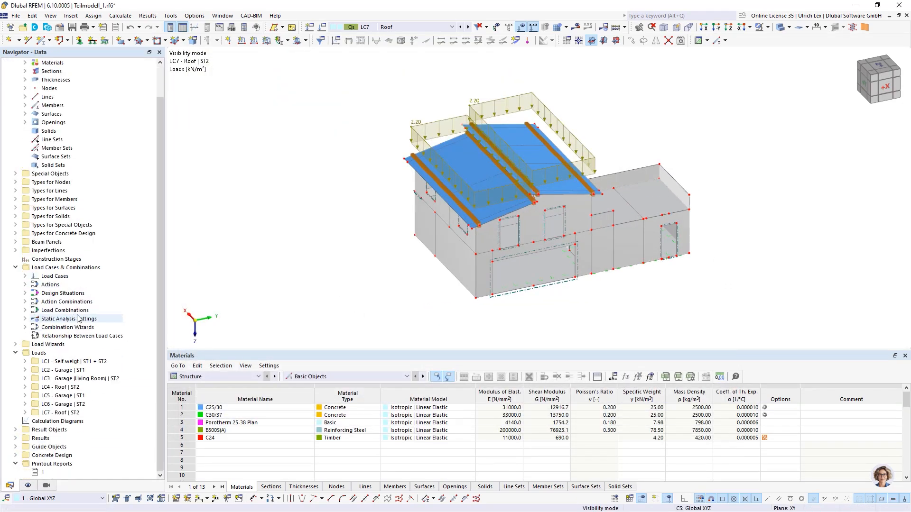
pyautogui.click(16, 344)
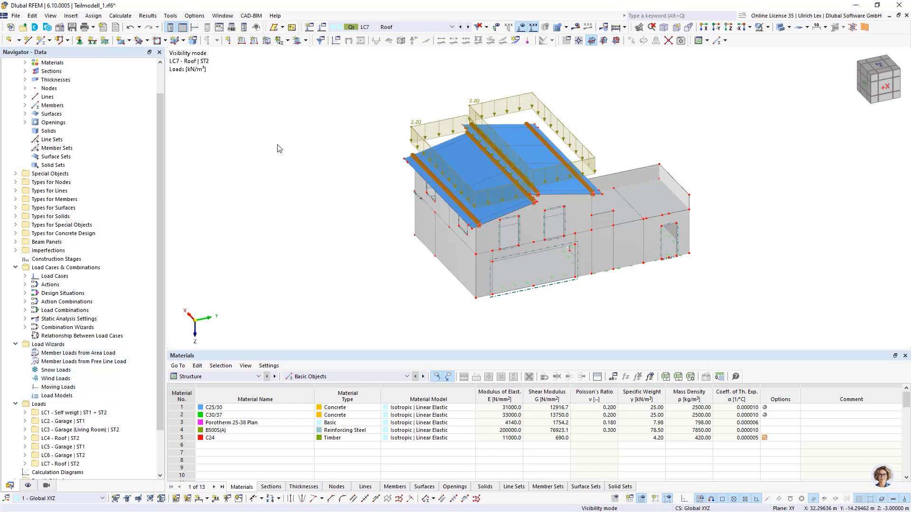
pyautogui.keyDown('ctrl'); pyautogui.moveTo(335, 270); pyautogui.dragTo(358, 262, button='middle'); pyautogui.keyUp('ctrl')
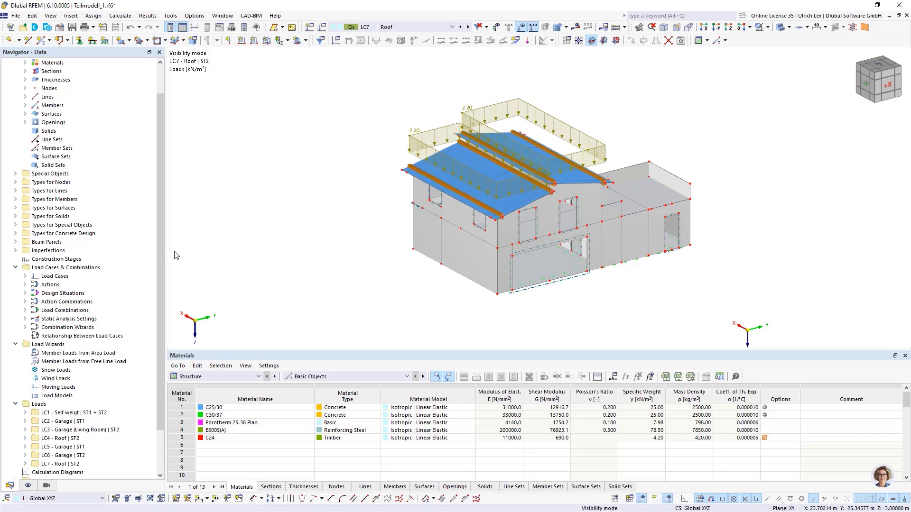
pyautogui.scroll(2, 73, 252)
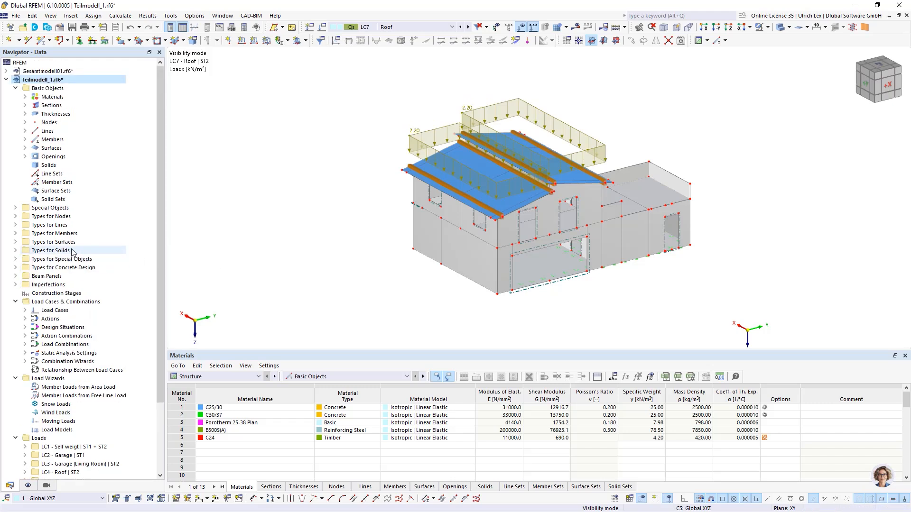
pyautogui.rightClick(45, 81)
pyautogui.click(66, 90)
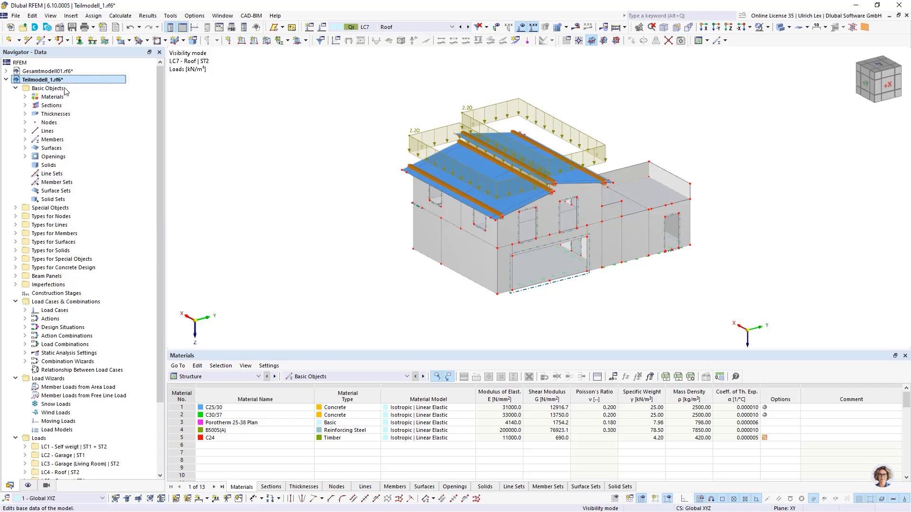
pyautogui.click(249, 58)
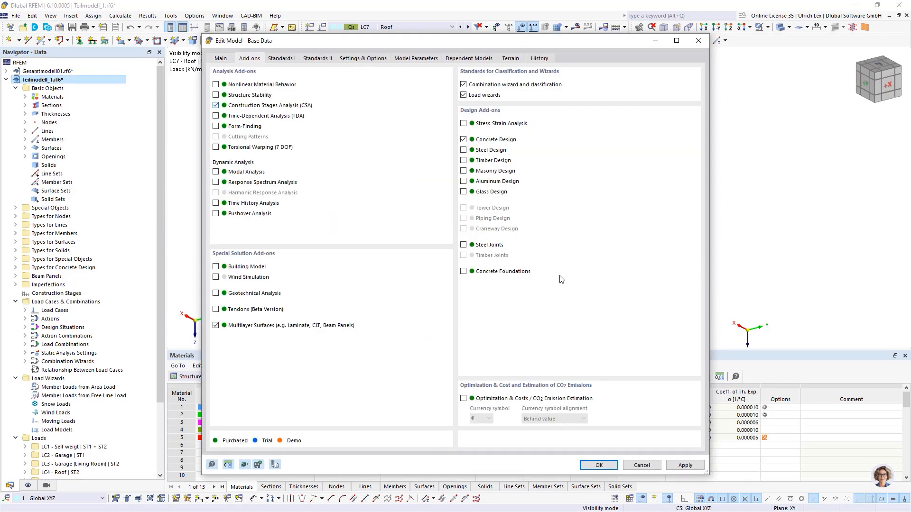
pyautogui.click(642, 465)
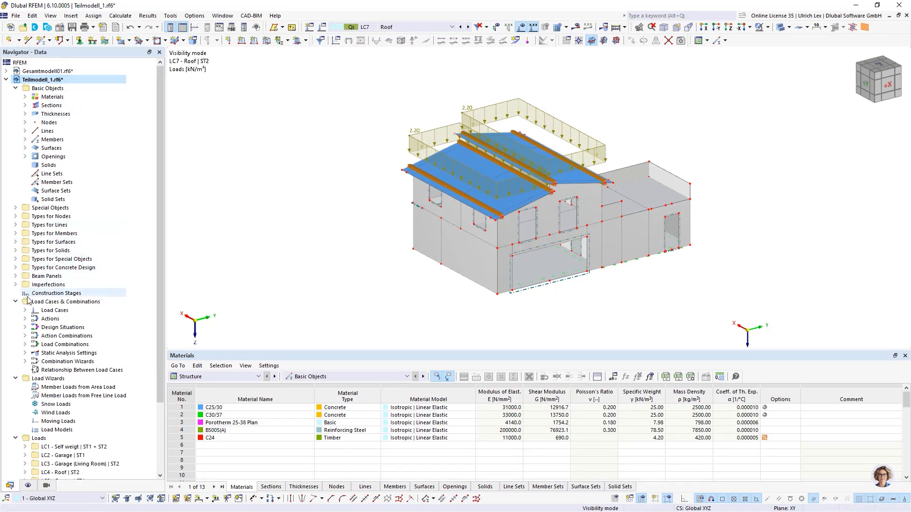
# Step: Create the first construction stage and enable surface changes compared to the previous stage
pyautogui.rightClick(78, 295)
pyautogui.click(97, 310)
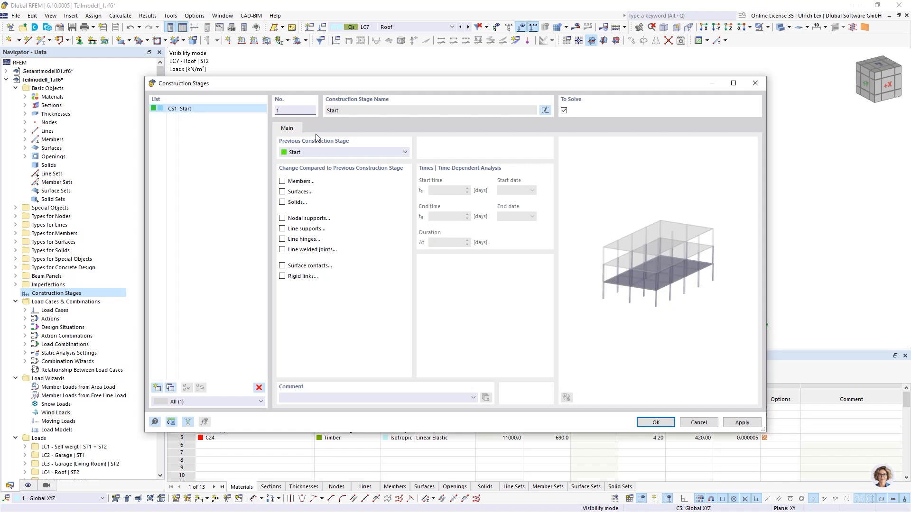
pyautogui.moveTo(402, 85); pyautogui.dragTo(419, 81)
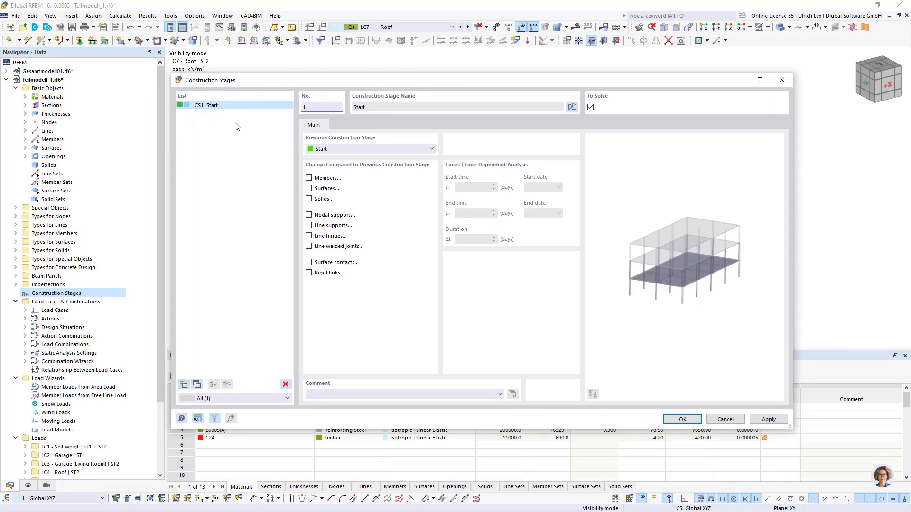
pyautogui.click(309, 189)
pyautogui.click(342, 126)
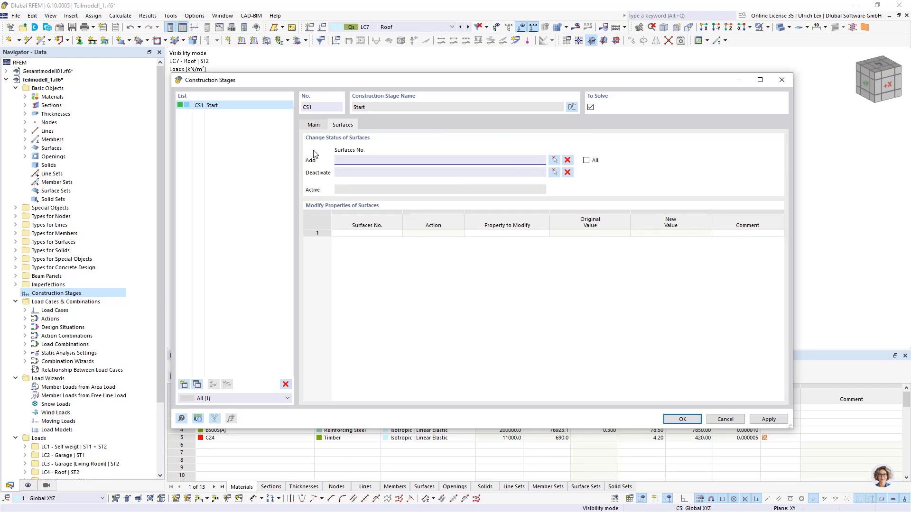
pyautogui.click(316, 126)
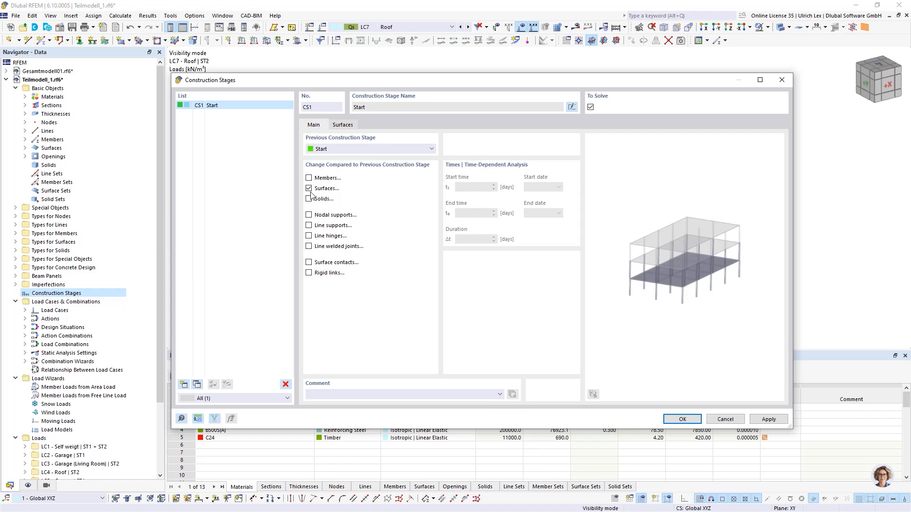
pyautogui.click(342, 125)
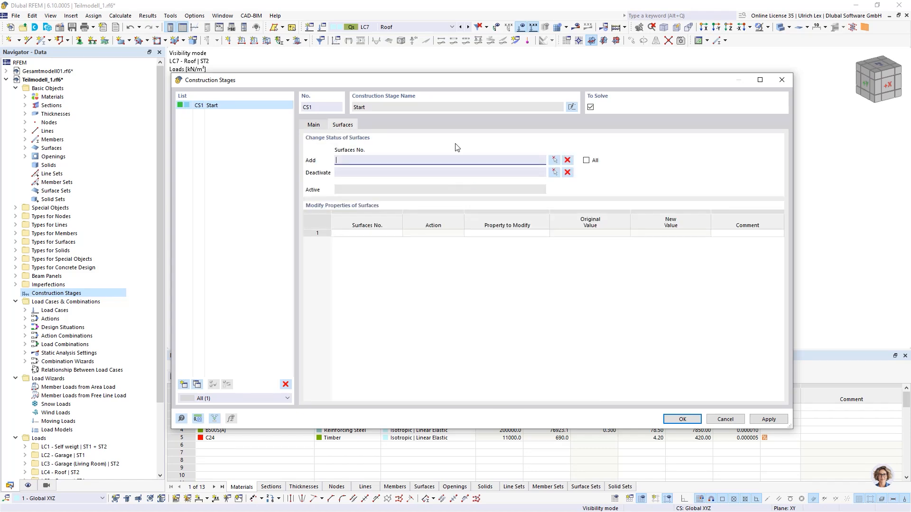
# Step: Isolate the OS1 - Flachdach objects and add all their surfaces (2,3,6,7,13-22,24-29,50,57) to construction stage CS1
pyautogui.click(554, 160)
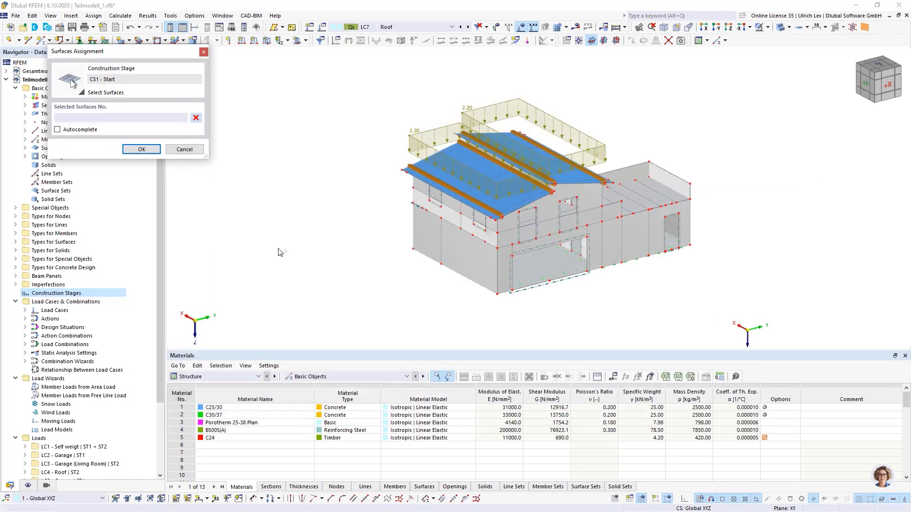
pyautogui.click(46, 485)
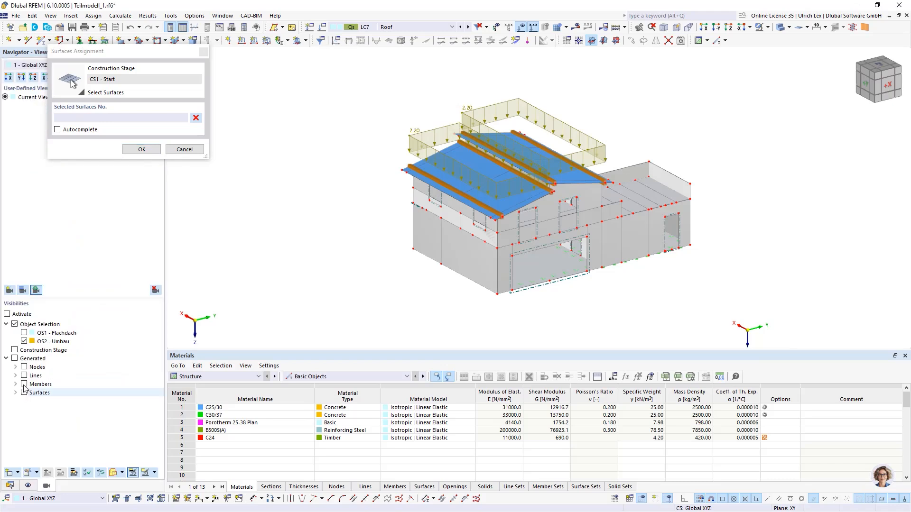
pyautogui.click(13, 324)
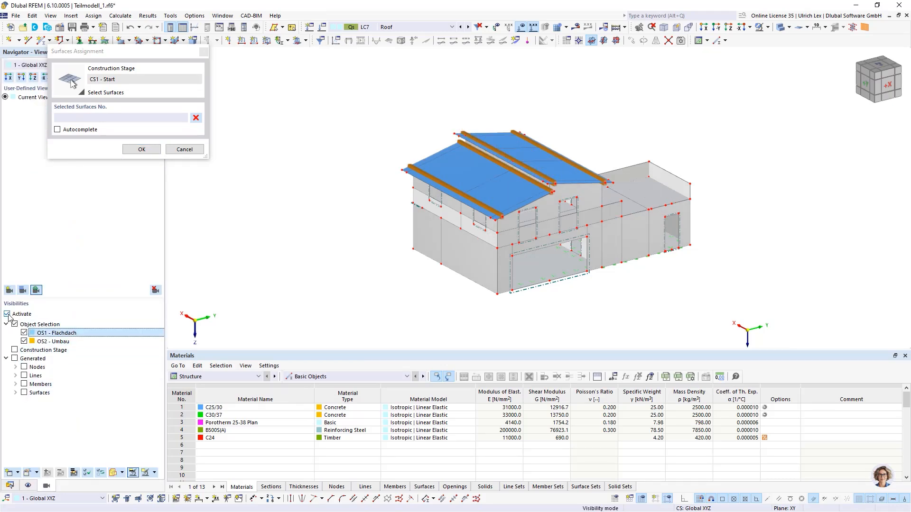
pyautogui.click(23, 341)
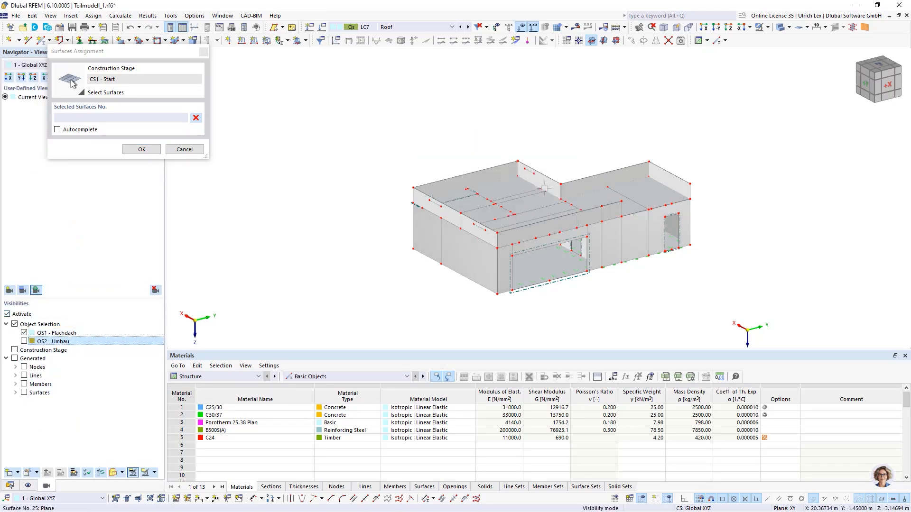
pyautogui.moveTo(335, 106); pyautogui.dragTo(712, 318)
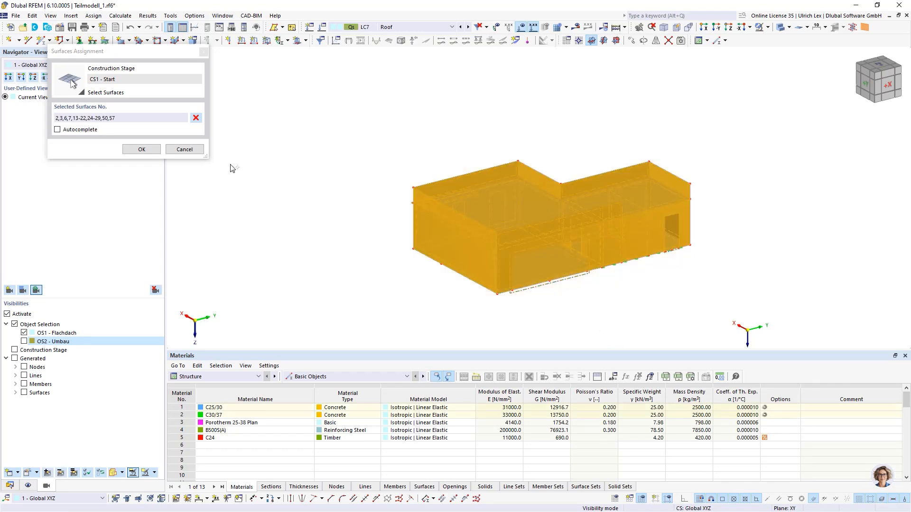
pyautogui.click(148, 150)
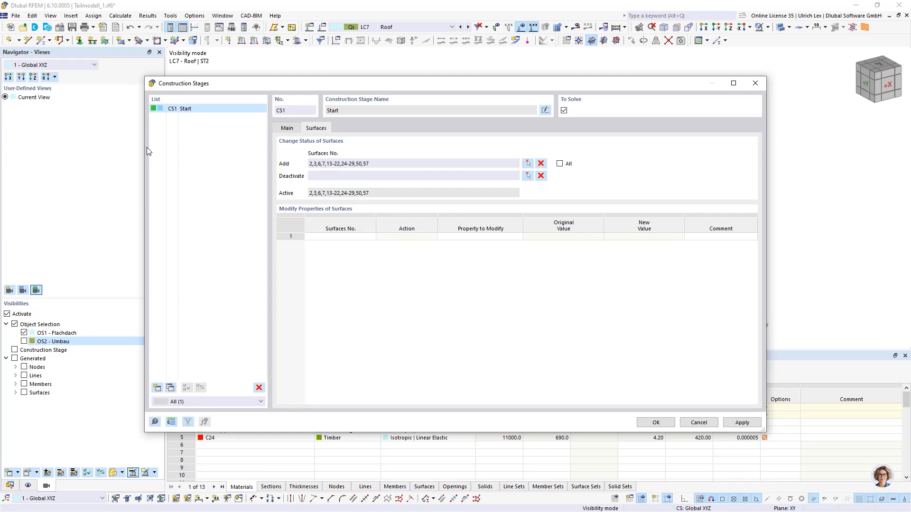
pyautogui.click(284, 128)
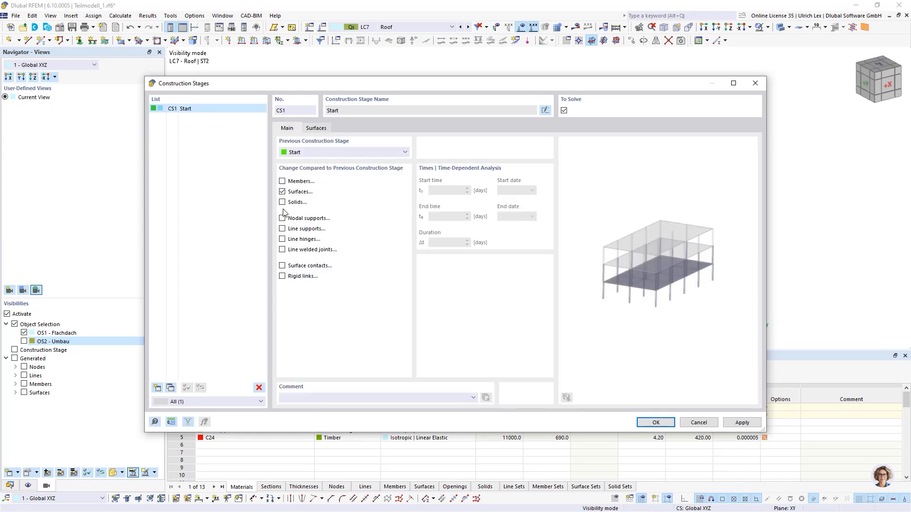
pyautogui.click(283, 181)
pyautogui.click(325, 128)
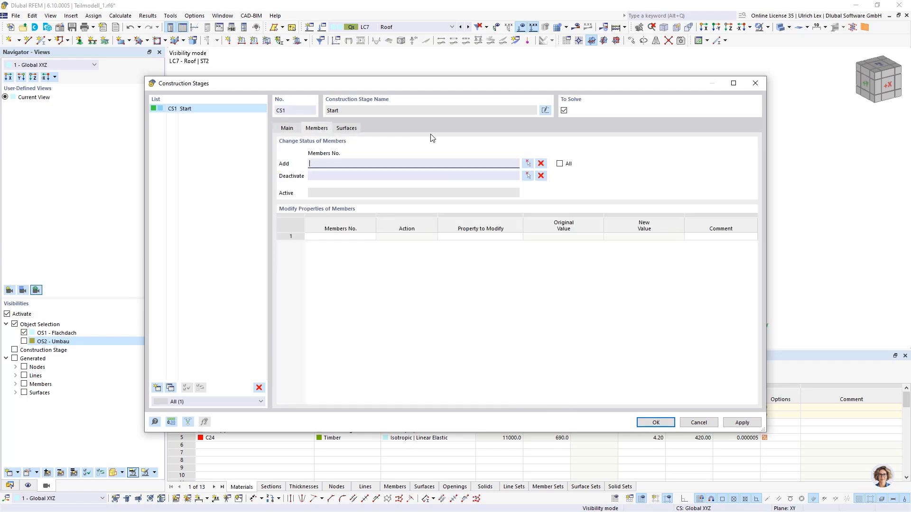
pyautogui.click(559, 164)
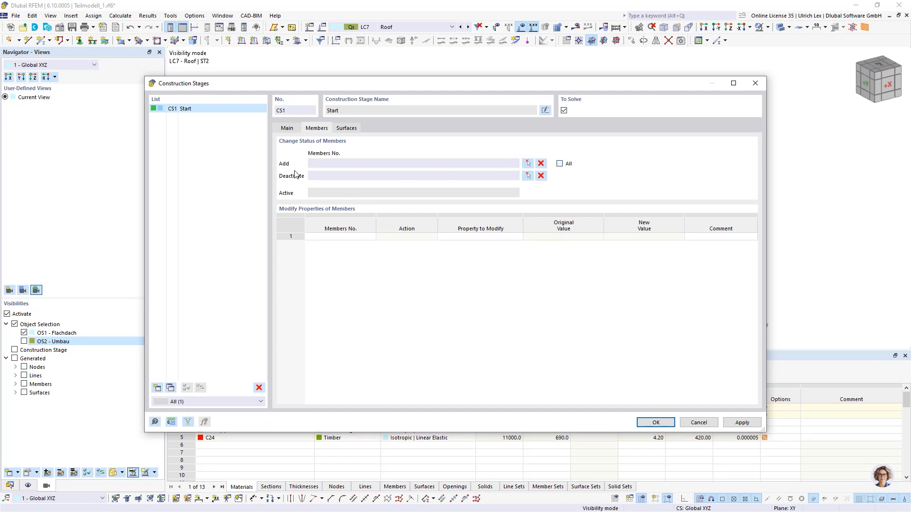
pyautogui.click(294, 130)
pyautogui.click(283, 182)
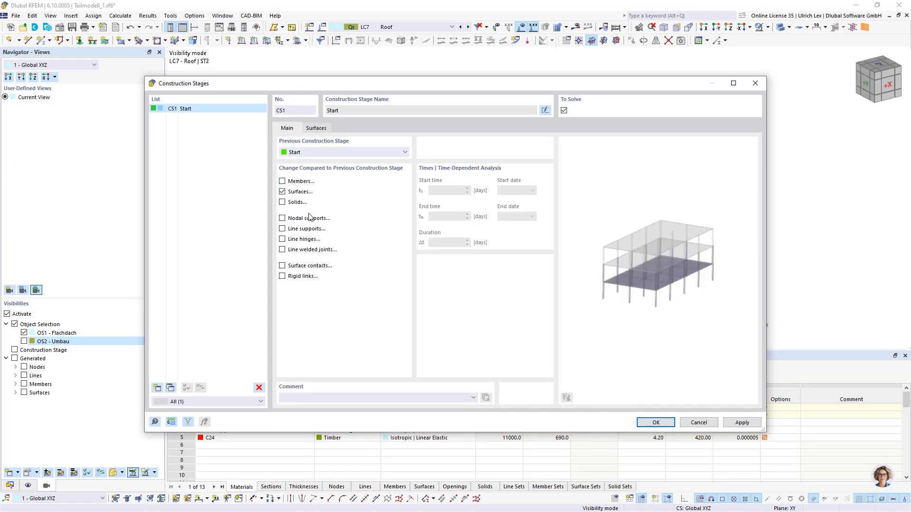
# Step: Enable nodal support changes for construction stage CS1 and add all nodal supports
pyautogui.click(281, 218)
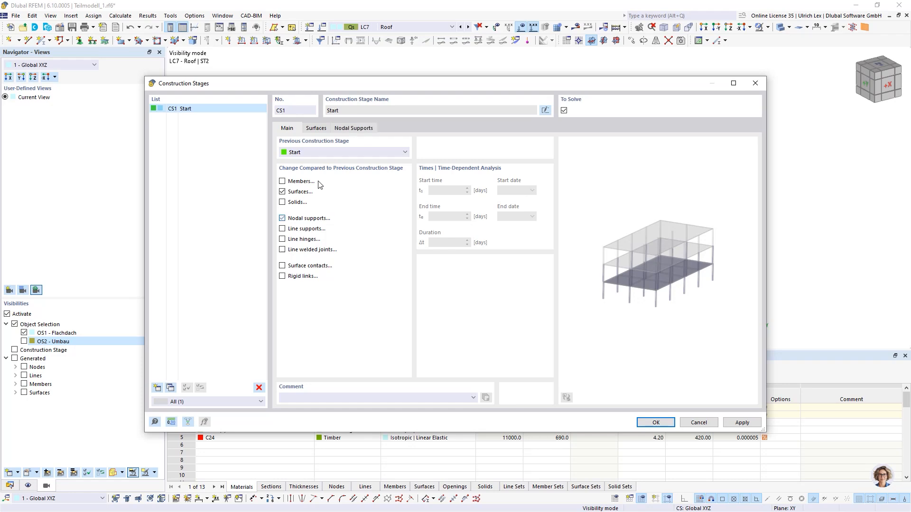
pyautogui.click(354, 128)
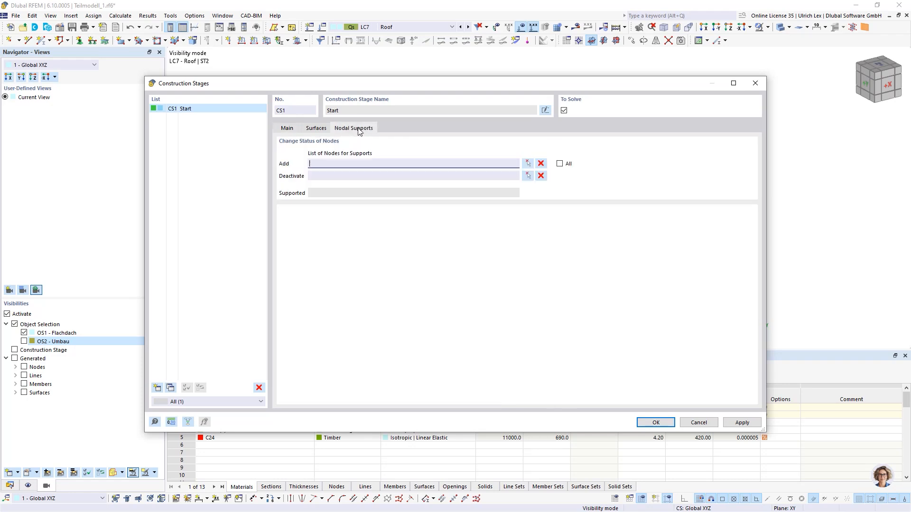
pyautogui.click(560, 164)
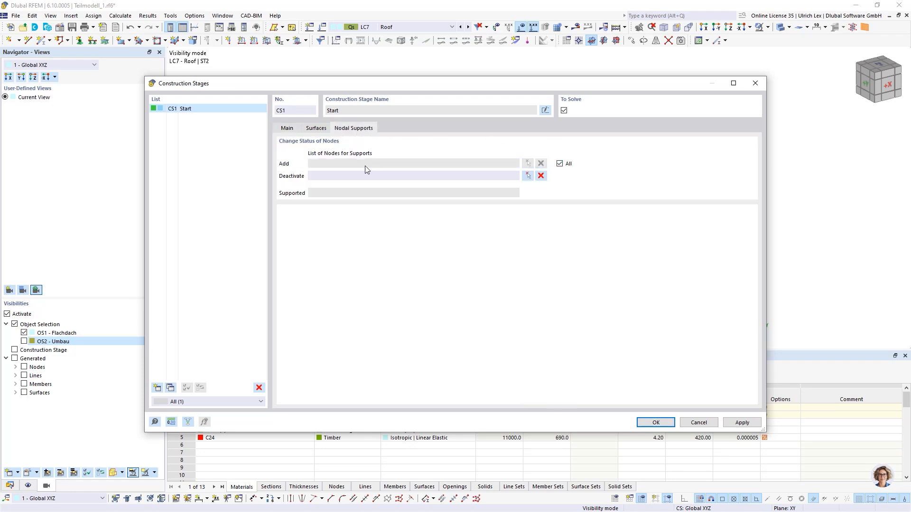
pyautogui.click(291, 130)
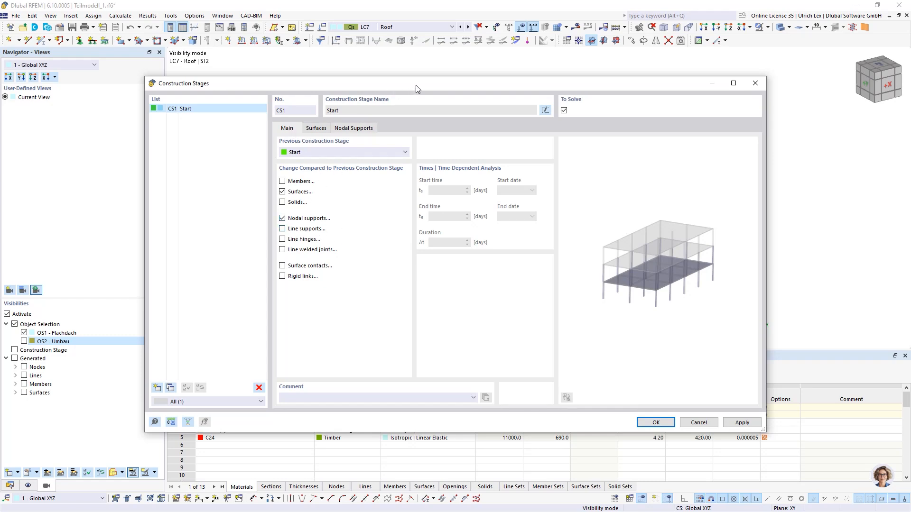
# Step: Check the surfaces assigned to CS1 and create a second construction stage following it
pyautogui.moveTo(415, 84); pyautogui.dragTo(398, 300)
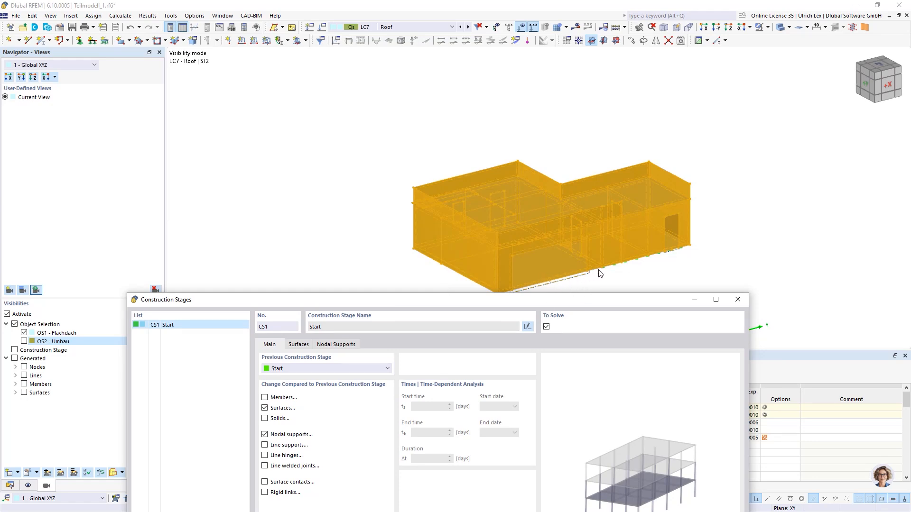
pyautogui.moveTo(592, 301); pyautogui.dragTo(588, 142)
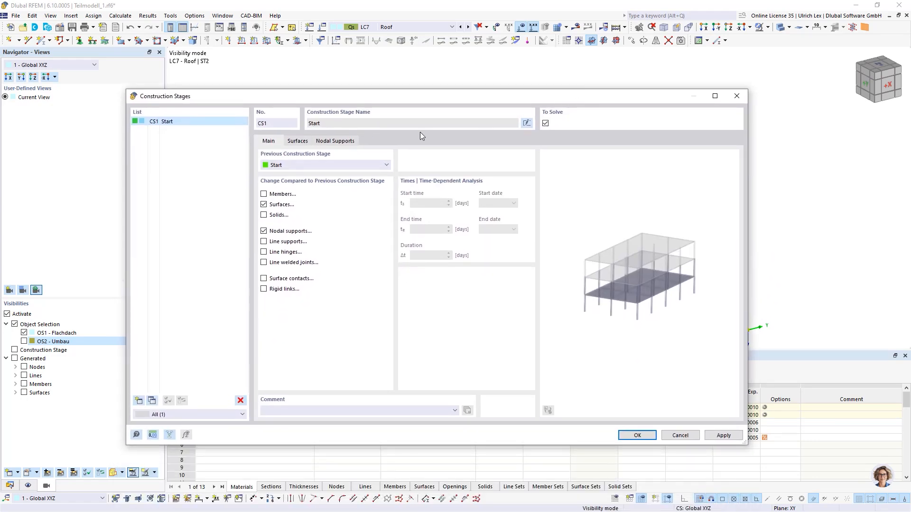
pyautogui.click(300, 142)
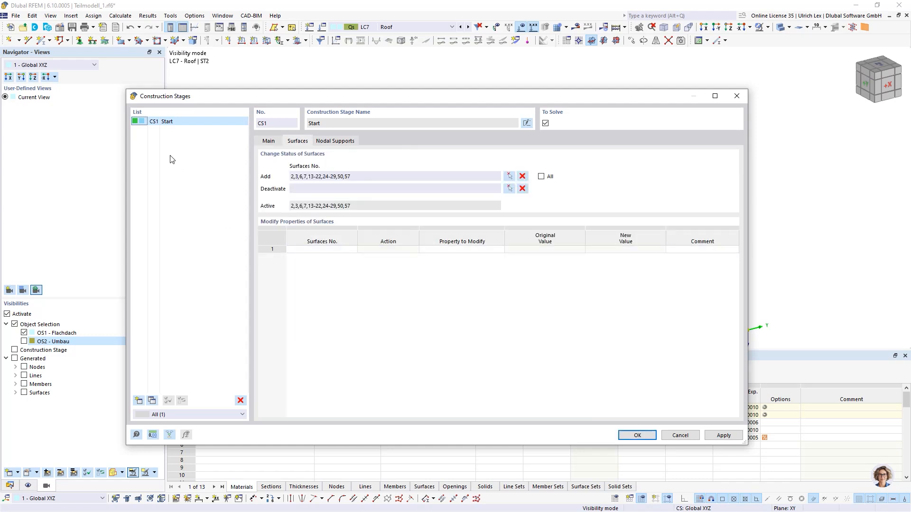
pyautogui.moveTo(285, 96); pyautogui.dragTo(277, 68)
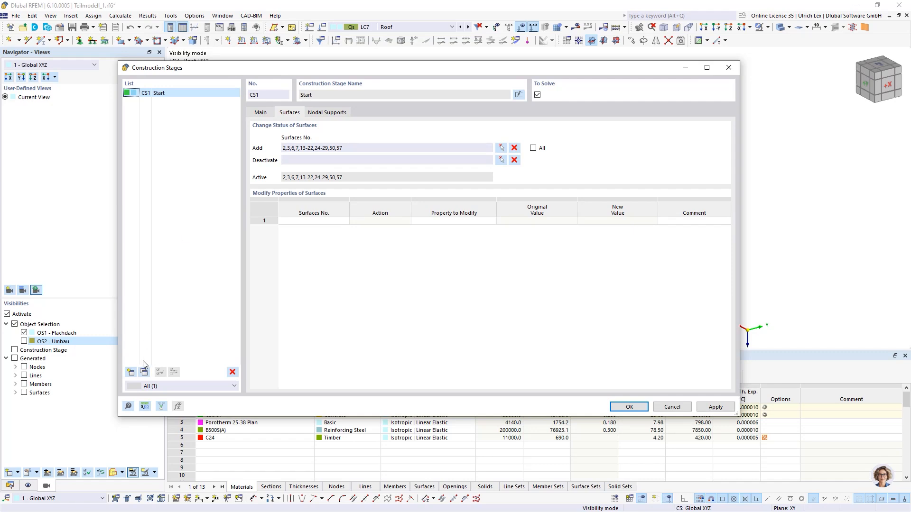
pyautogui.click(130, 372)
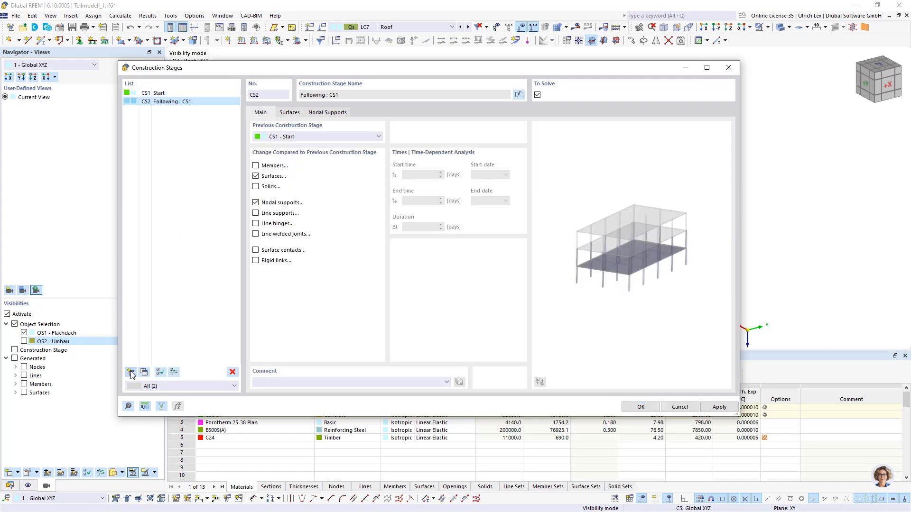
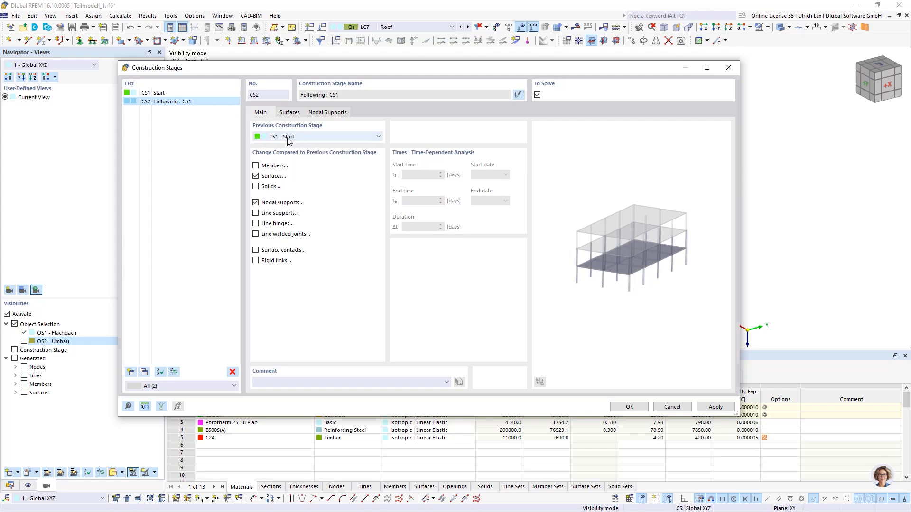
# Step: Deactivate the flat roof's parapet surfaces 22 and 24-26 in construction stage CS2, picking them with only OS1 - Flachdach displayed
pyautogui.click(291, 113)
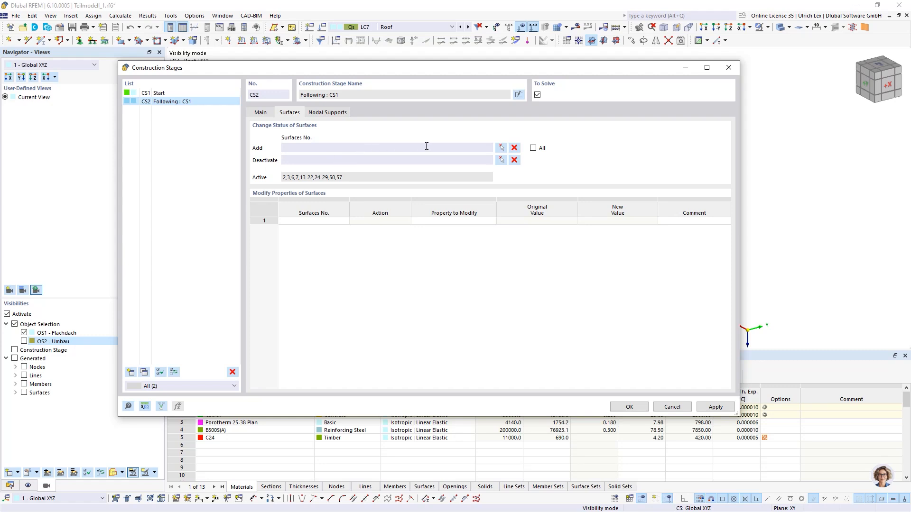
pyautogui.click(501, 161)
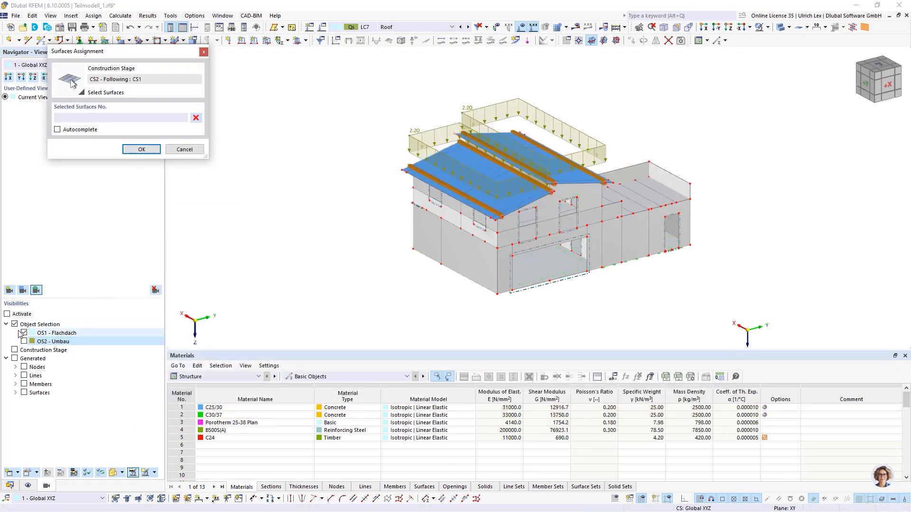
pyautogui.click(9, 319)
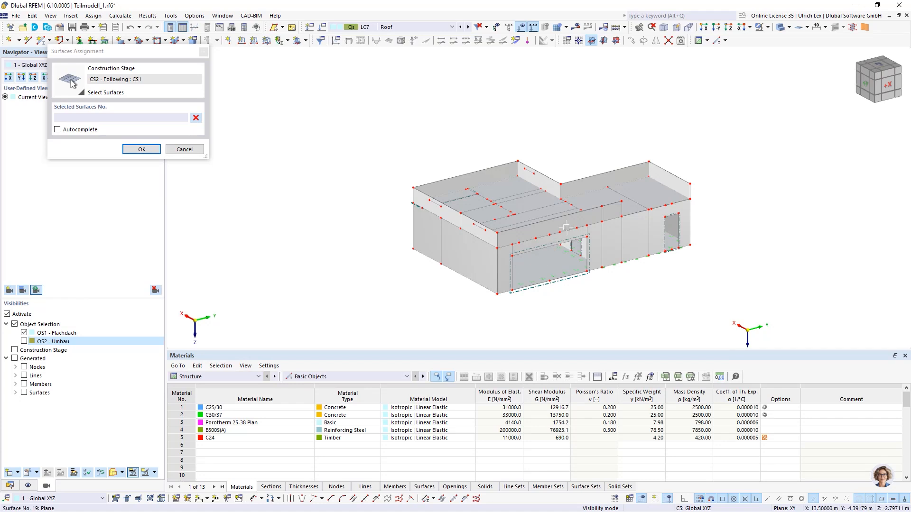
pyautogui.scroll(2, 568, 225)
pyautogui.click(568, 226)
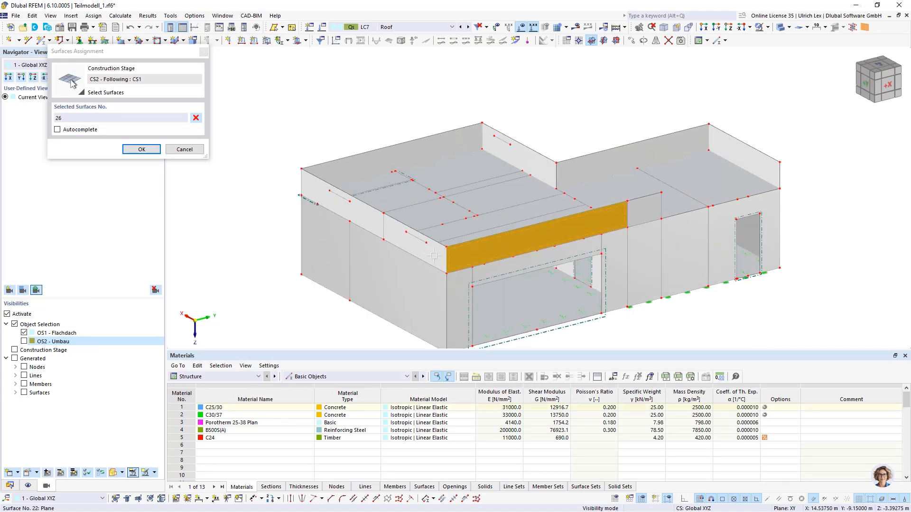
pyautogui.click(375, 211)
pyautogui.click(360, 165)
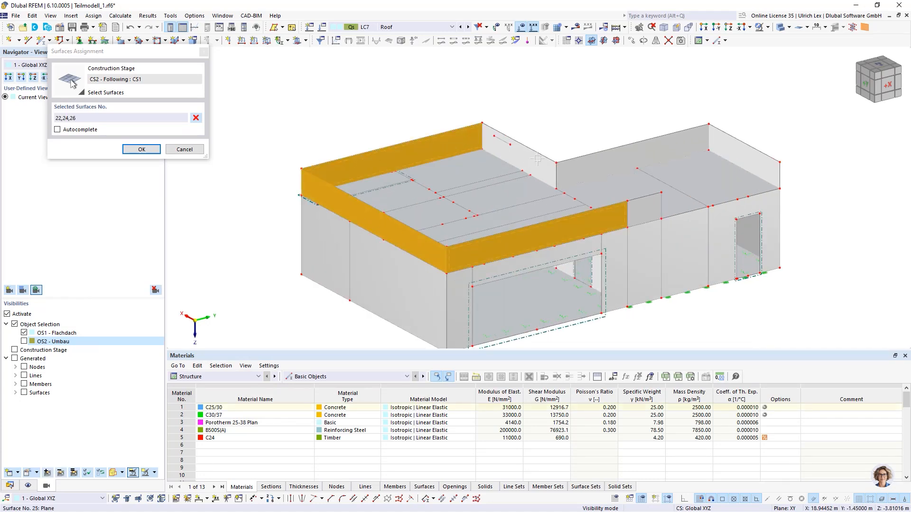
pyautogui.click(515, 148)
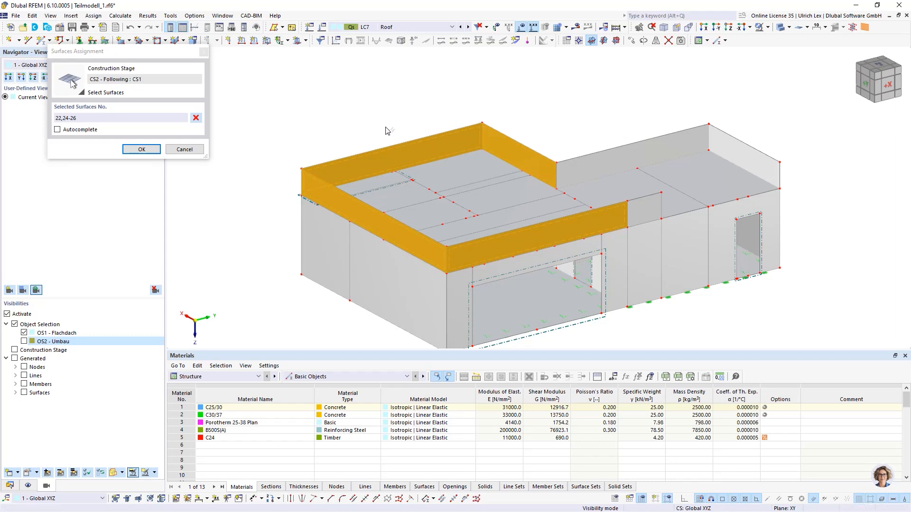
pyautogui.click(151, 150)
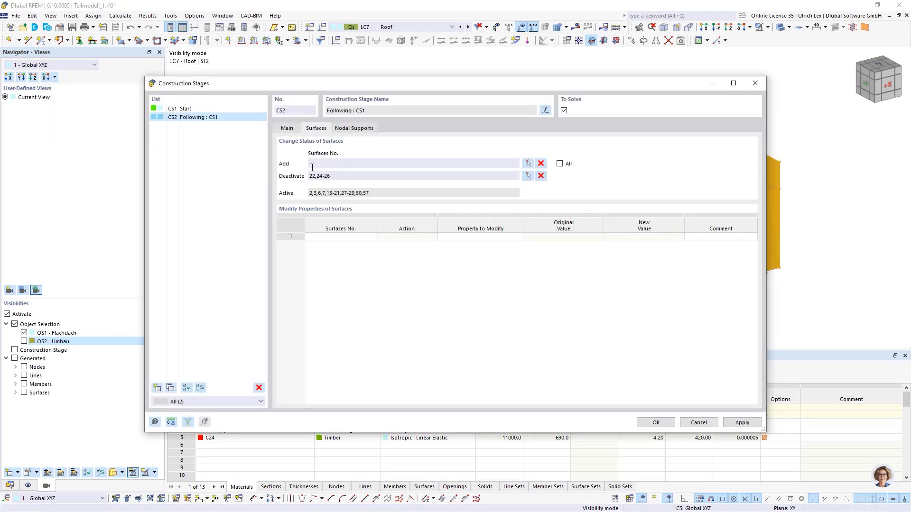
# Step: Show only the OS2 - Umbau objects and select upper-storey wall surfaces 37 and 38 for addition to CS2
pyautogui.click(527, 163)
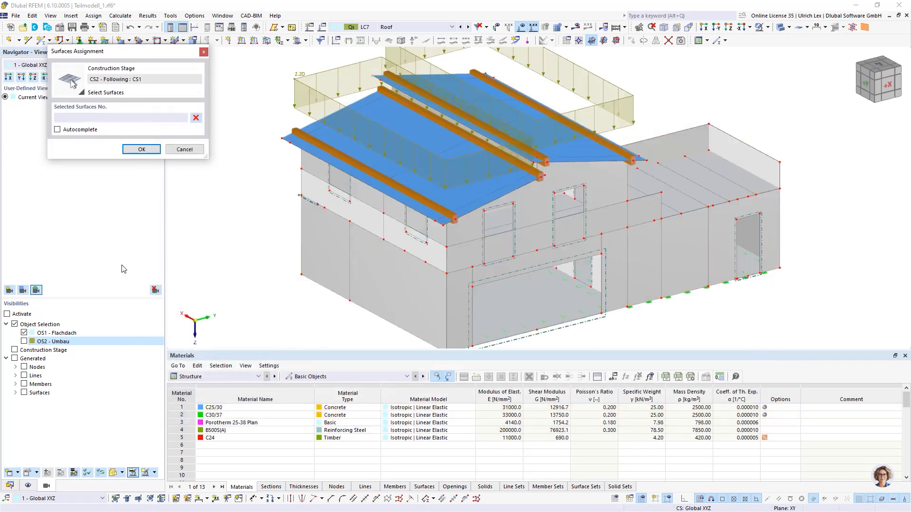
pyautogui.click(23, 341)
pyautogui.click(24, 333)
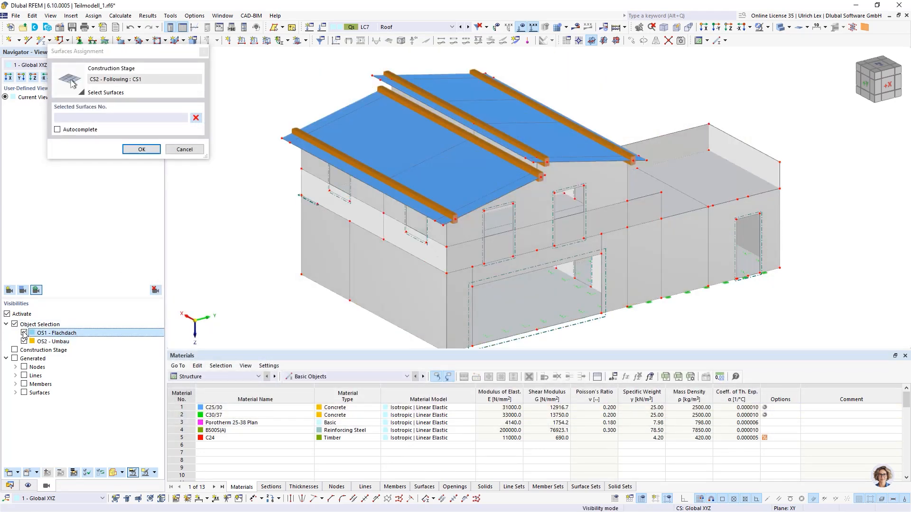
pyautogui.click(479, 241)
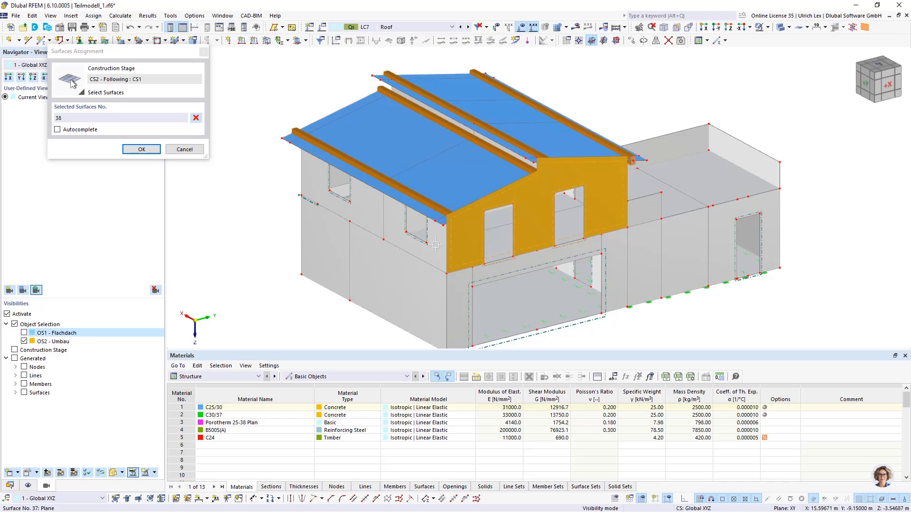
pyautogui.click(362, 222)
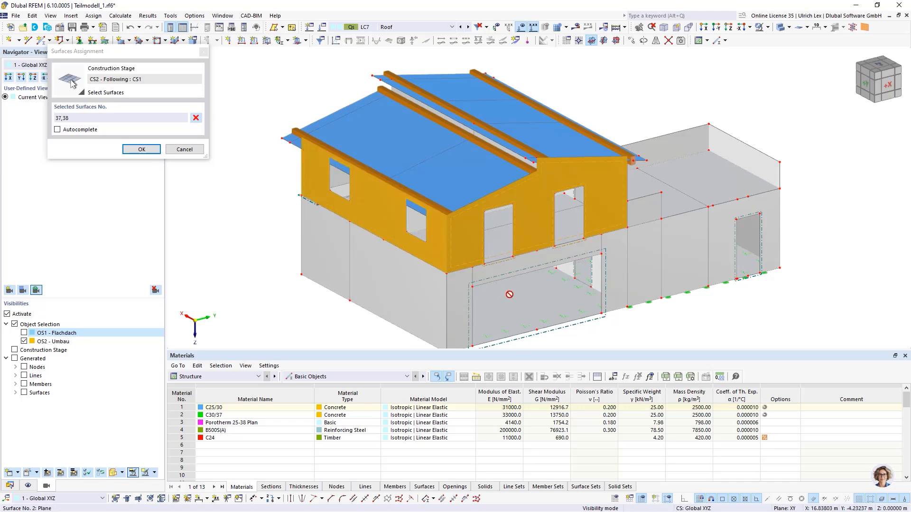
# Step: Select the remaining upper-storey wall surfaces 39, 40, 41 and 56 for addition to CS2
pyautogui.keyDown('ctrl'); pyautogui.moveTo(530, 302); pyautogui.dragTo(488, 266, button='middle'); pyautogui.keyUp('ctrl')
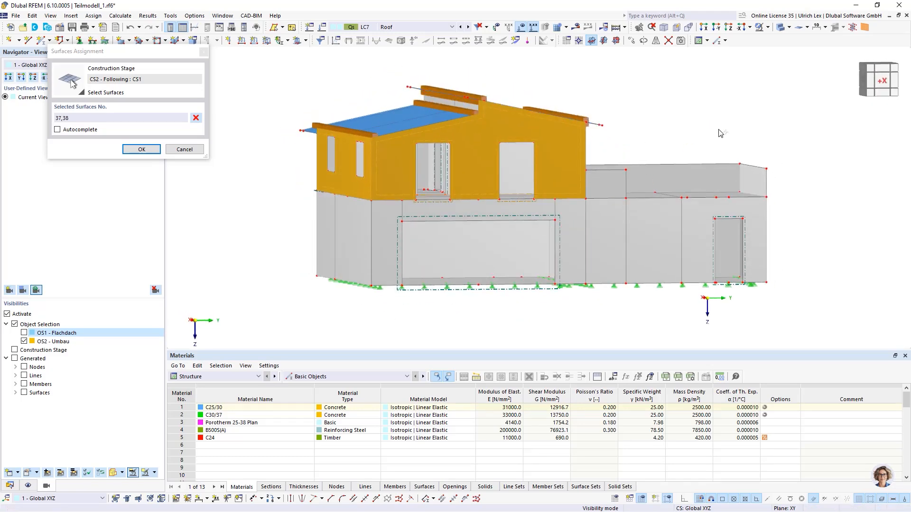
pyautogui.keyDown('ctrl'); pyautogui.moveTo(726, 132); pyautogui.dragTo(490, 155, button='middle'); pyautogui.keyUp('ctrl')
pyautogui.scroll(2, 490, 155)
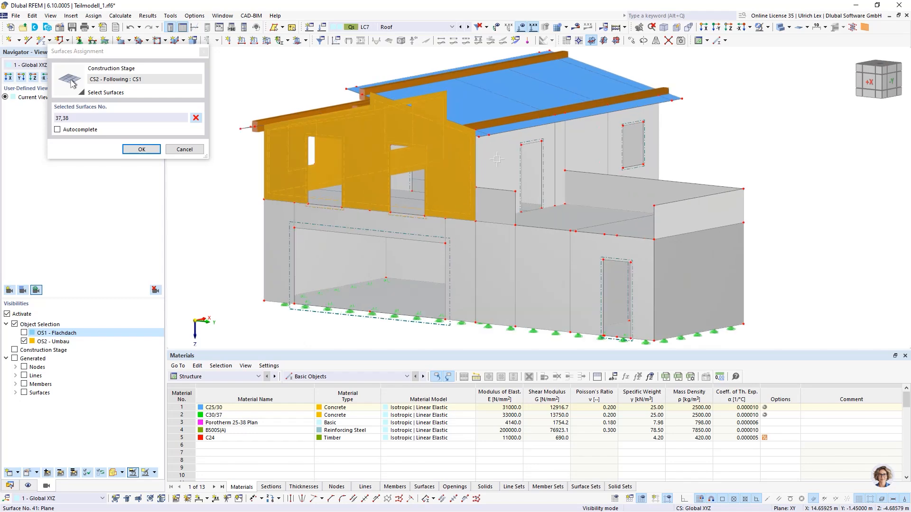
pyautogui.click(490, 155)
pyautogui.click(591, 140)
pyautogui.keyDown('ctrl'); pyautogui.moveTo(590, 141); pyautogui.dragTo(525, 167, button='middle'); pyautogui.keyUp('ctrl')
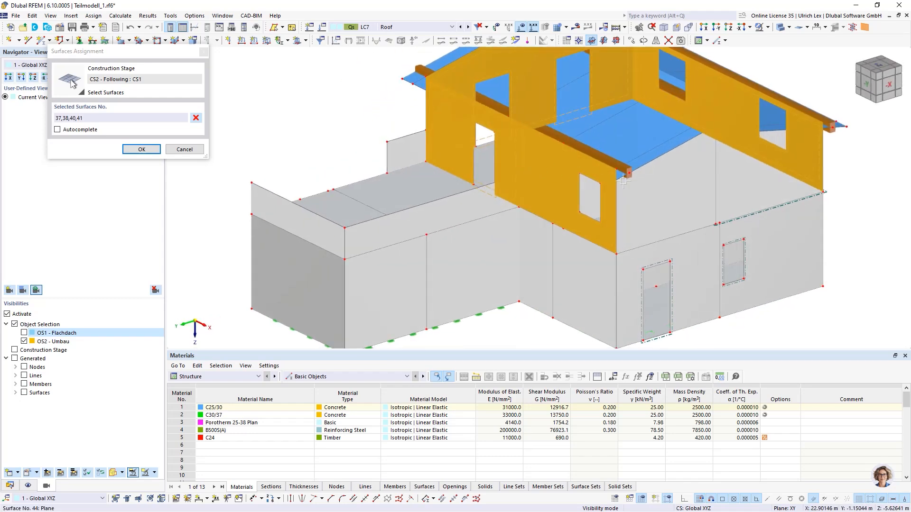
pyautogui.click(651, 198)
pyautogui.click(591, 208)
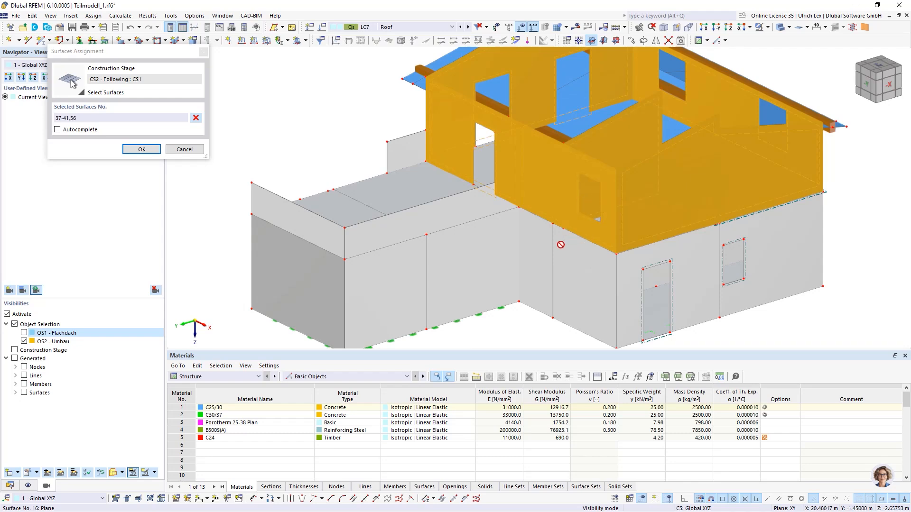
# Step: Select the upper-storey interior wall surfaces 55 and 53 through the wall openings for addition to CS2
pyautogui.keyDown('ctrl'); pyautogui.moveTo(569, 254); pyautogui.dragTo(633, 228, button='middle'); pyautogui.keyUp('ctrl')
pyautogui.scroll(6, 646, 163)
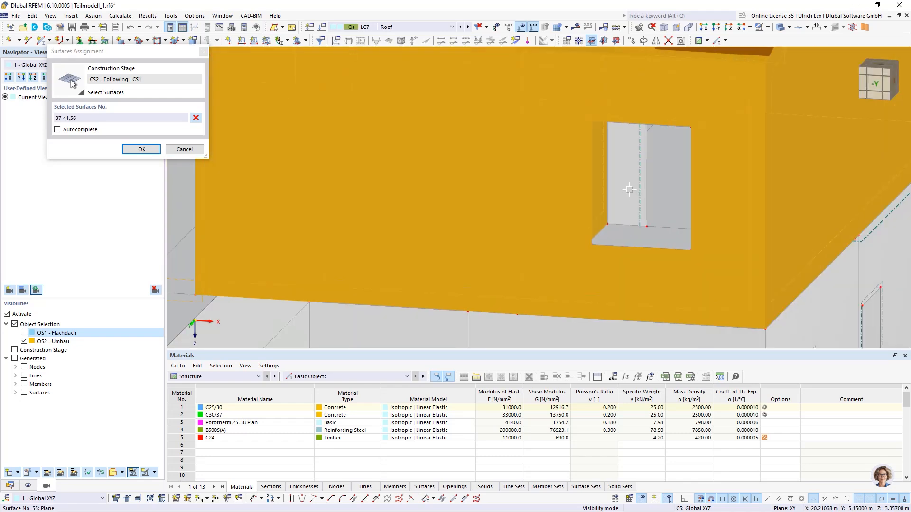
pyautogui.click(635, 195)
pyautogui.scroll(-7, 581, 188)
pyautogui.keyDown('ctrl'); pyautogui.moveTo(571, 206); pyautogui.dragTo(738, 249, button='middle'); pyautogui.keyUp('ctrl')
pyautogui.scroll(7, 416, 211)
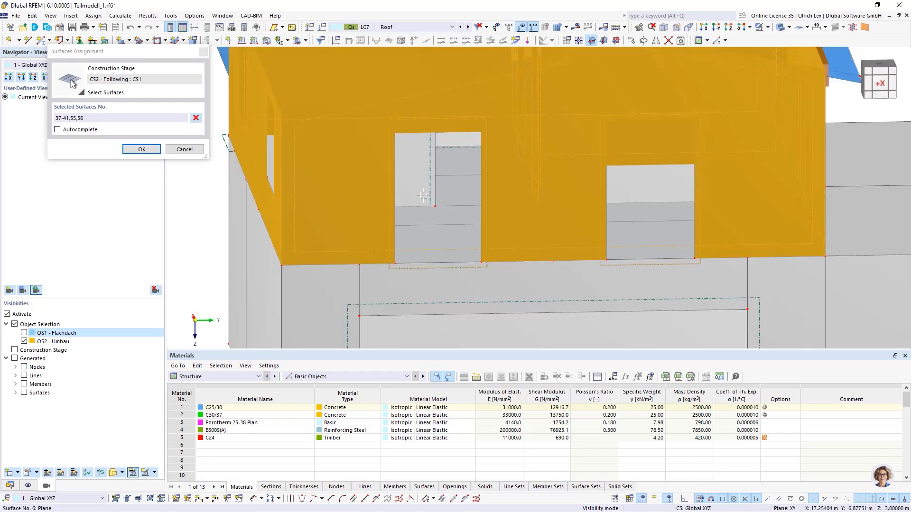
pyautogui.click(410, 141)
pyautogui.scroll(-8, 410, 141)
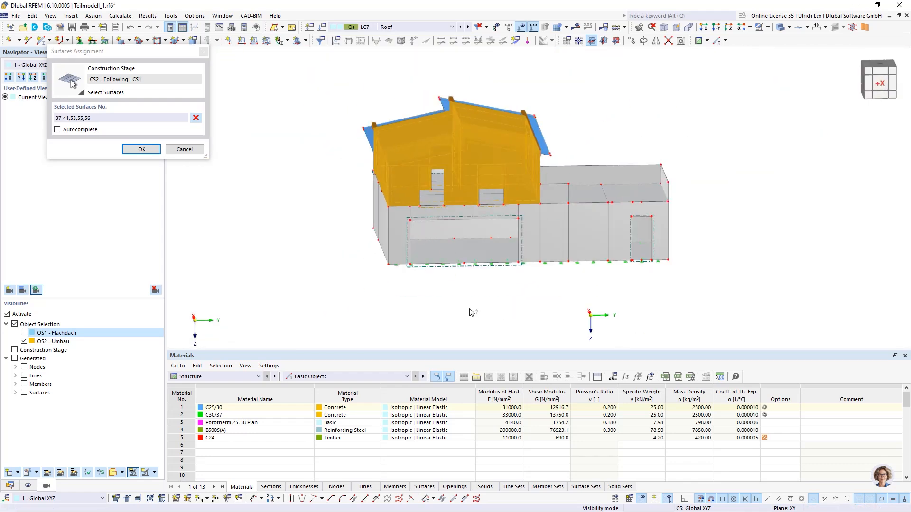
# Step: Select interior wall surface 54 behind the garage opening and add the complete surface selection 37-41,53-56 to CS2
pyautogui.keyDown('ctrl'); pyautogui.moveTo(530, 293); pyautogui.dragTo(488, 294, button='middle'); pyautogui.keyUp('ctrl')
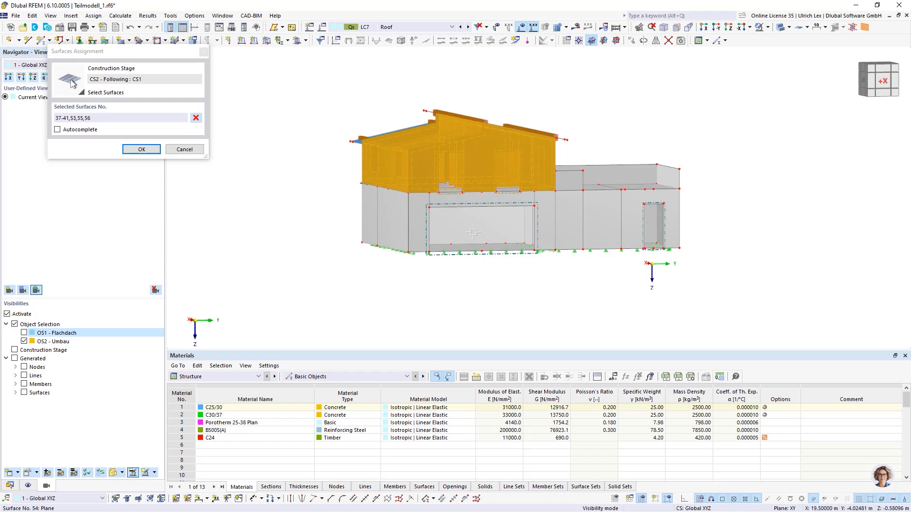
pyautogui.scroll(5, 481, 227)
pyautogui.click(479, 214)
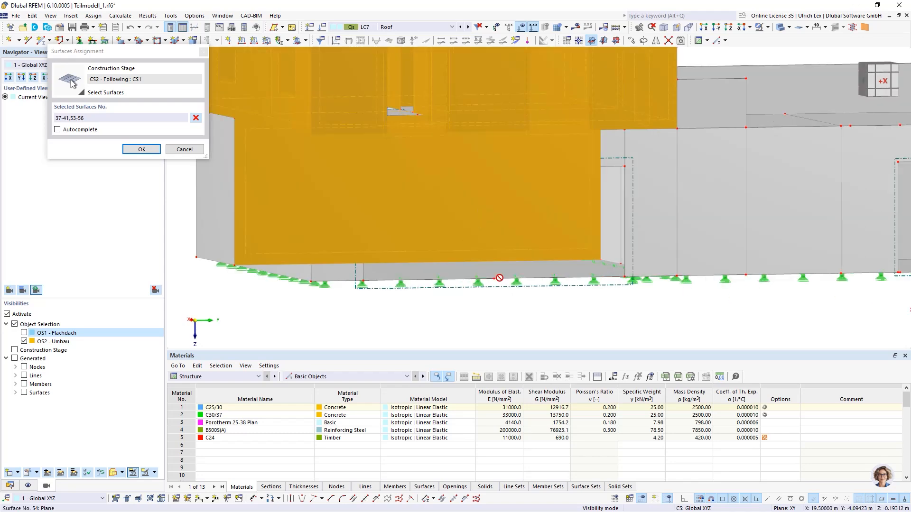
pyautogui.scroll(-8, 479, 218)
pyautogui.keyDown('ctrl'); pyautogui.moveTo(458, 307); pyautogui.dragTo(525, 309, button='middle'); pyautogui.keyUp('ctrl')
pyautogui.scroll(4, 539, 237)
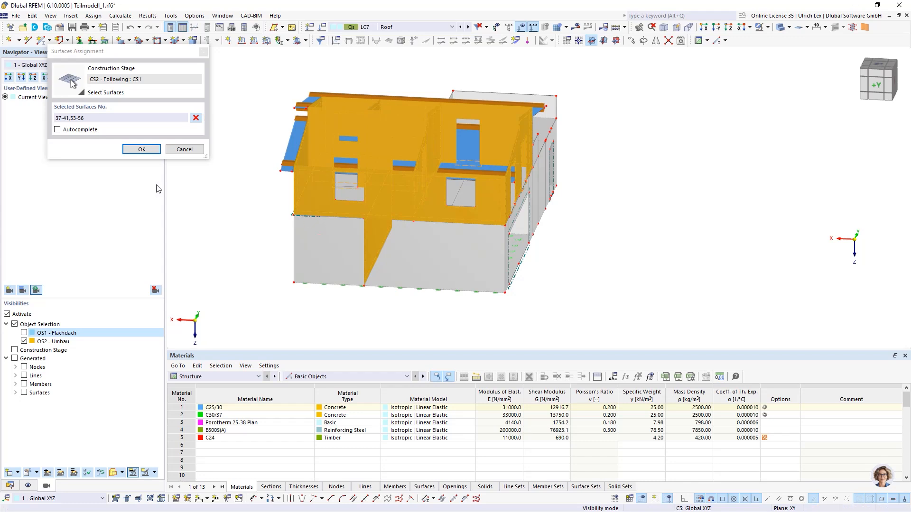
pyautogui.moveTo(146, 52); pyautogui.dragTo(214, 69)
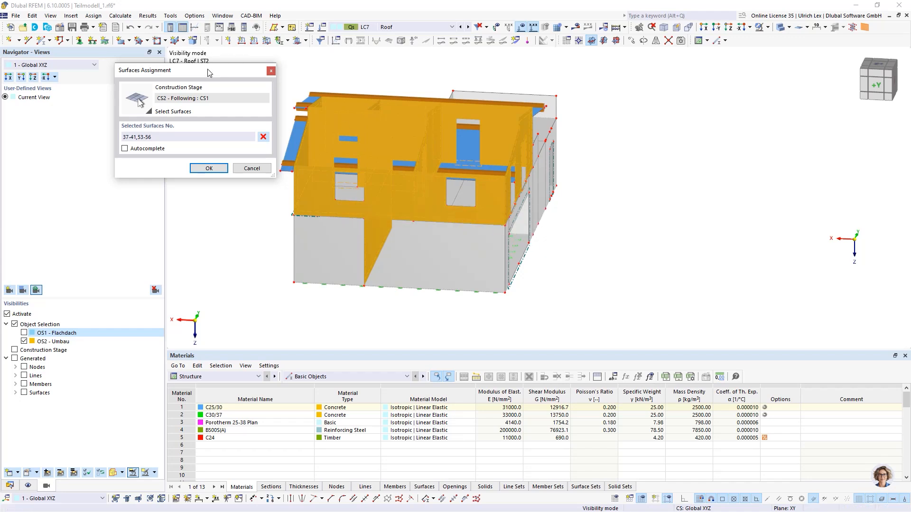
pyautogui.moveTo(207, 73); pyautogui.dragTo(176, 98)
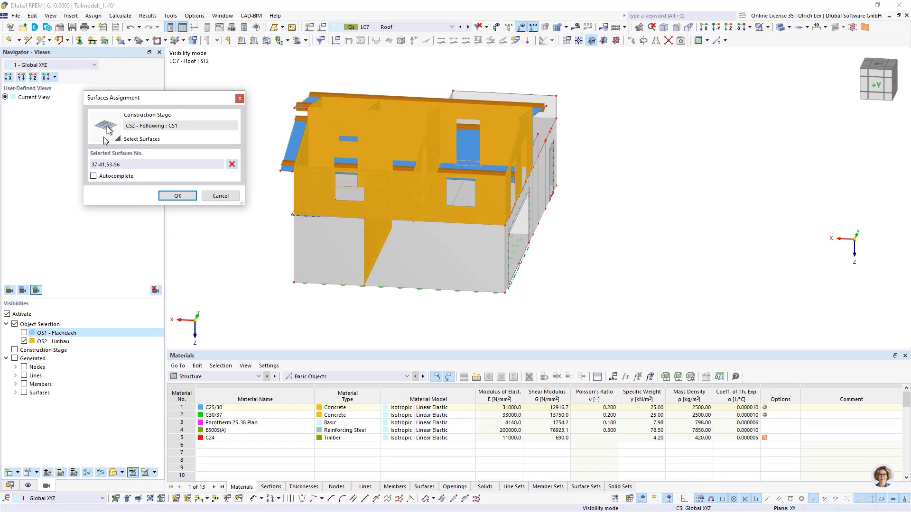
pyautogui.click(178, 196)
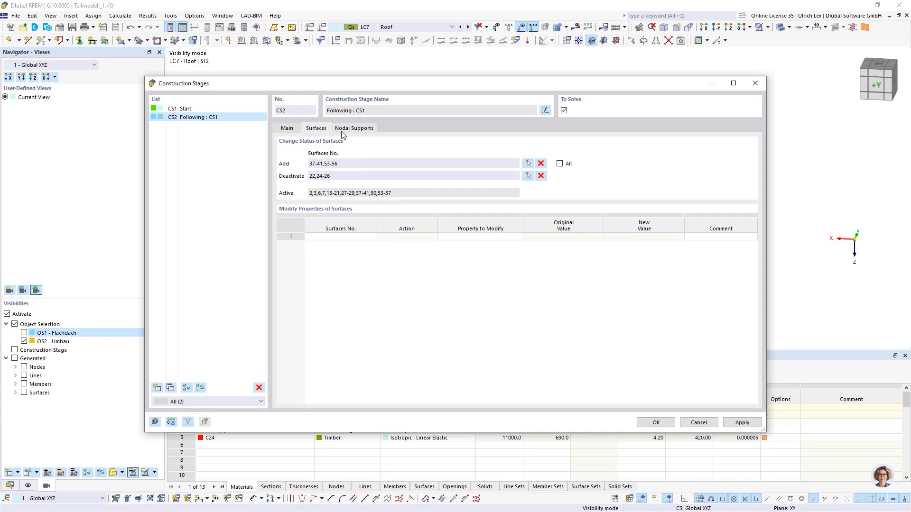
# Step: Enable member changes for construction stage CS2, add all members, and accept the construction stage definitions
pyautogui.click(287, 129)
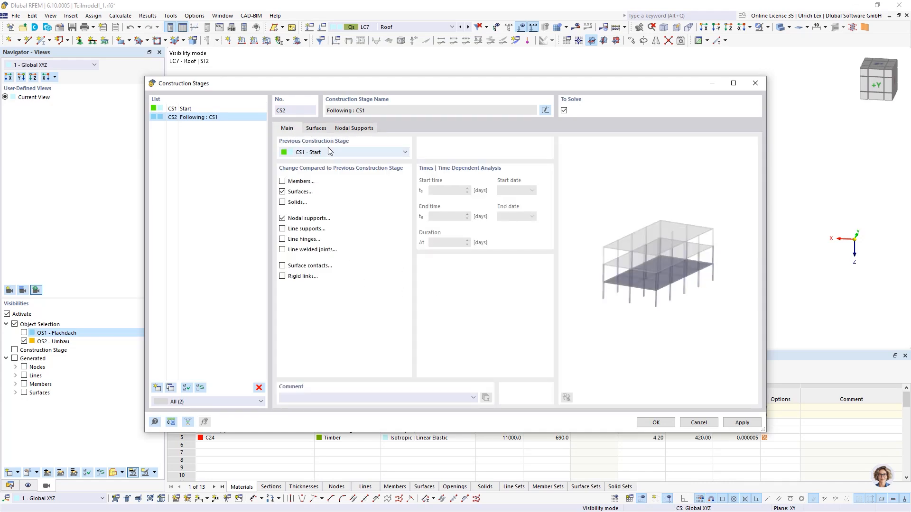
pyautogui.click(282, 182)
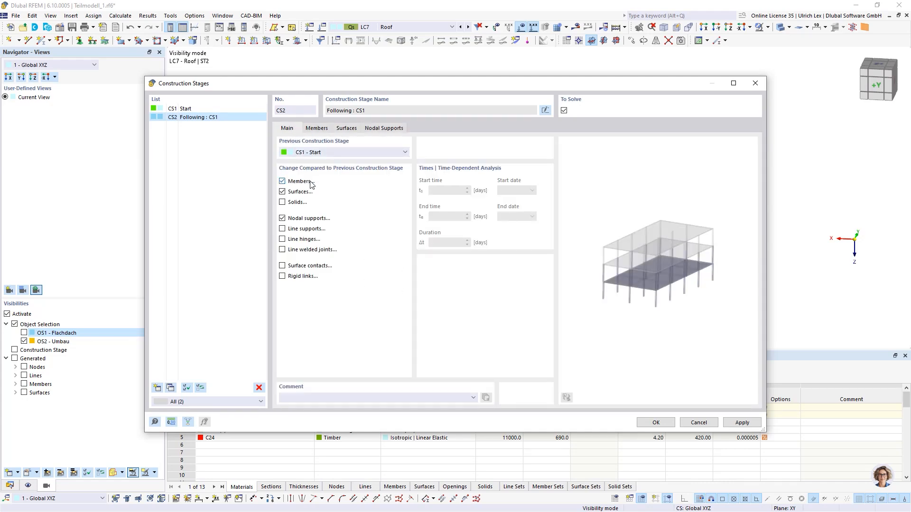
pyautogui.click(317, 129)
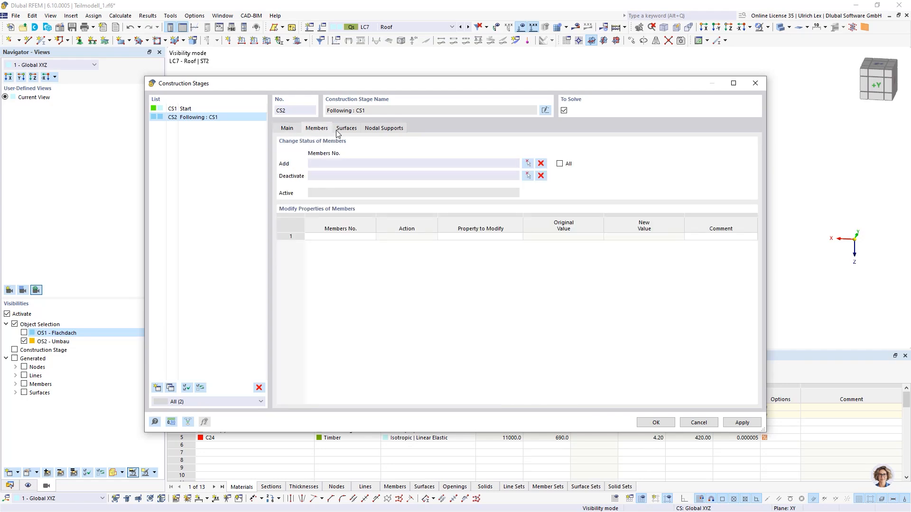
pyautogui.click(559, 164)
pyautogui.click(288, 129)
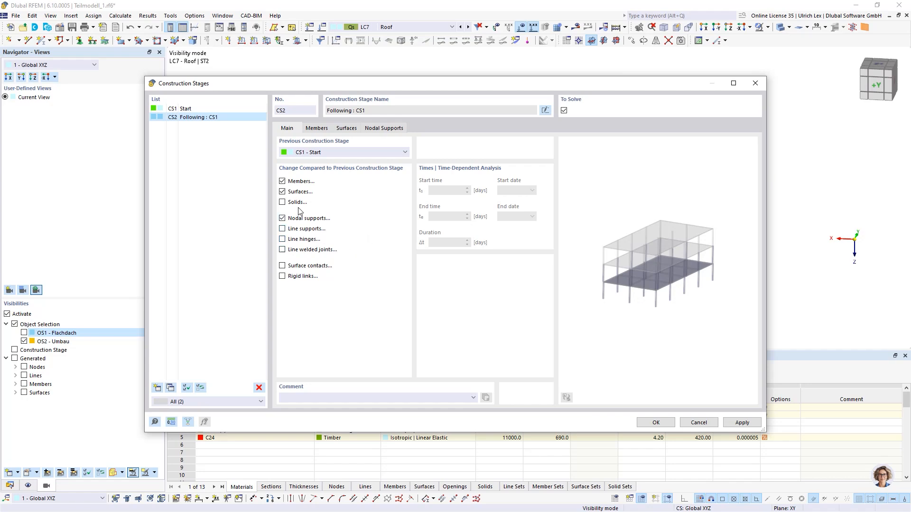
pyautogui.click(663, 425)
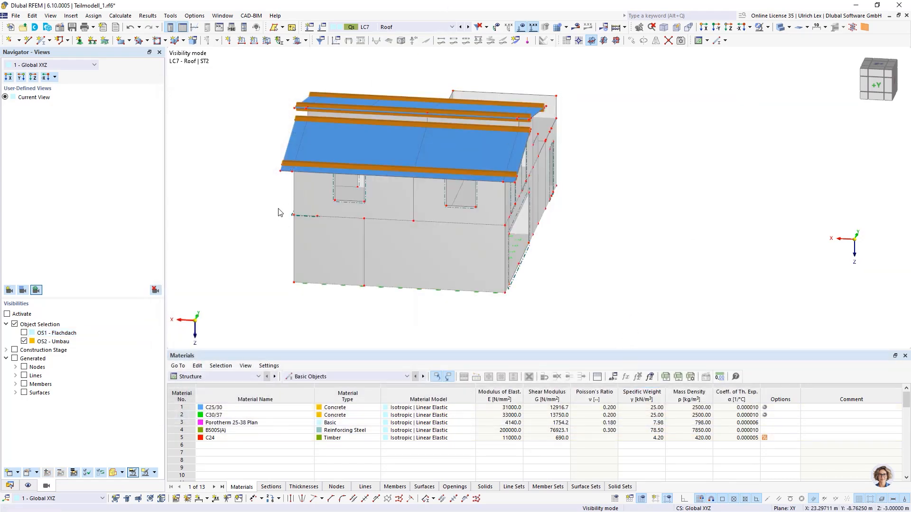
# Step: Display construction stage CS1 - Start in the model and turn off the Object Selection visibility
pyautogui.click(10, 485)
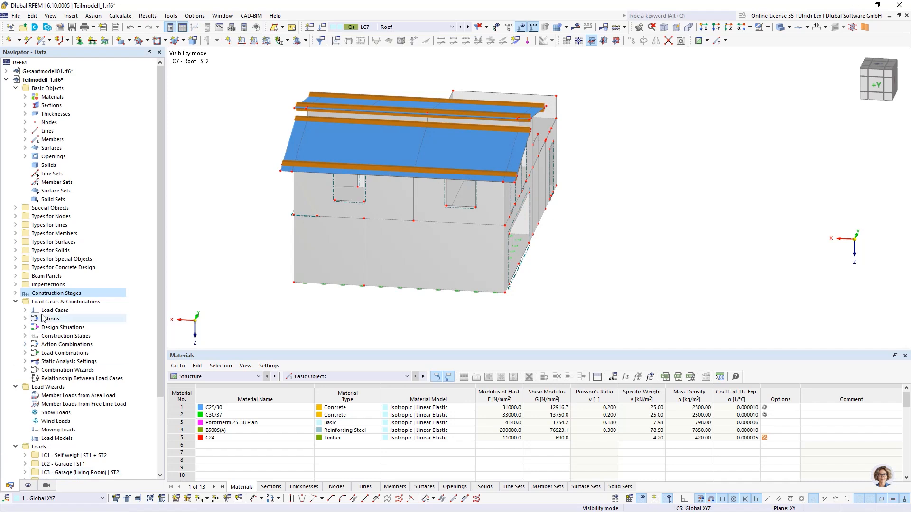
pyautogui.click(16, 293)
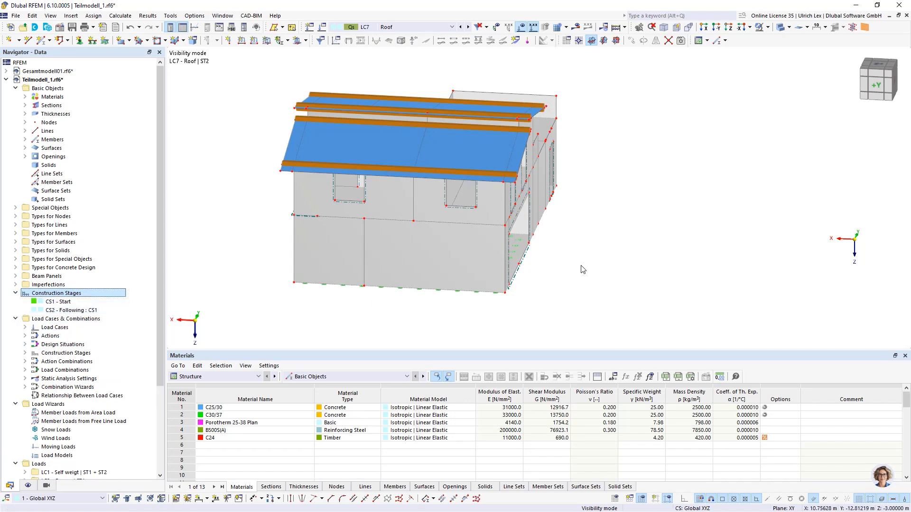
pyautogui.click(452, 27)
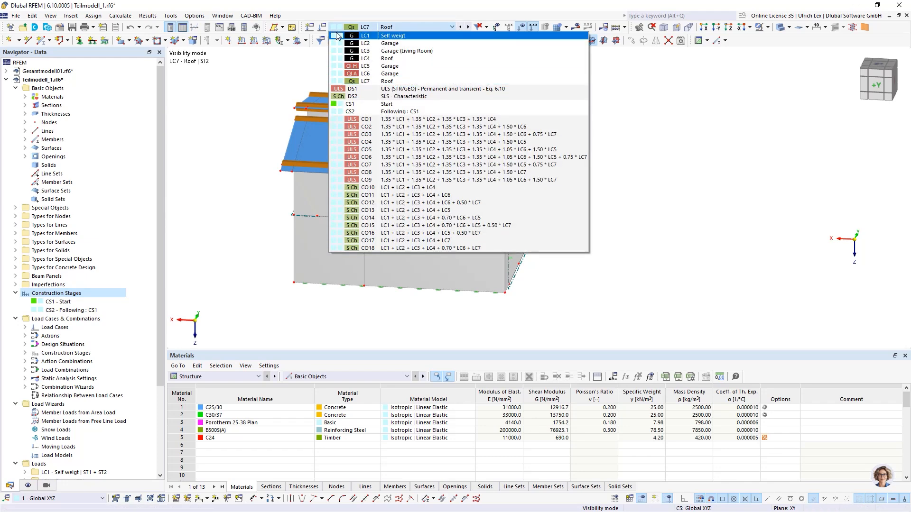
pyautogui.click(437, 104)
pyautogui.keyDown('ctrl'); pyautogui.moveTo(624, 242); pyautogui.dragTo(543, 235, button='middle'); pyautogui.keyUp('ctrl')
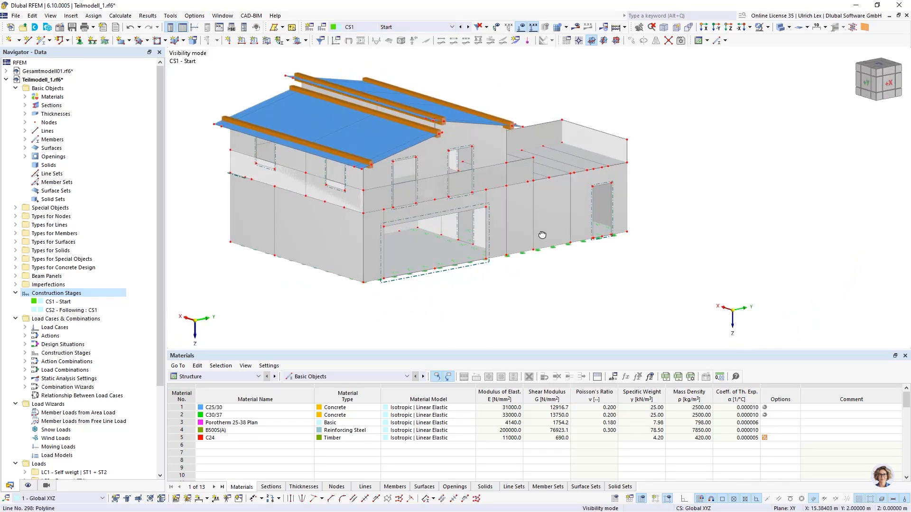
pyautogui.click(45, 485)
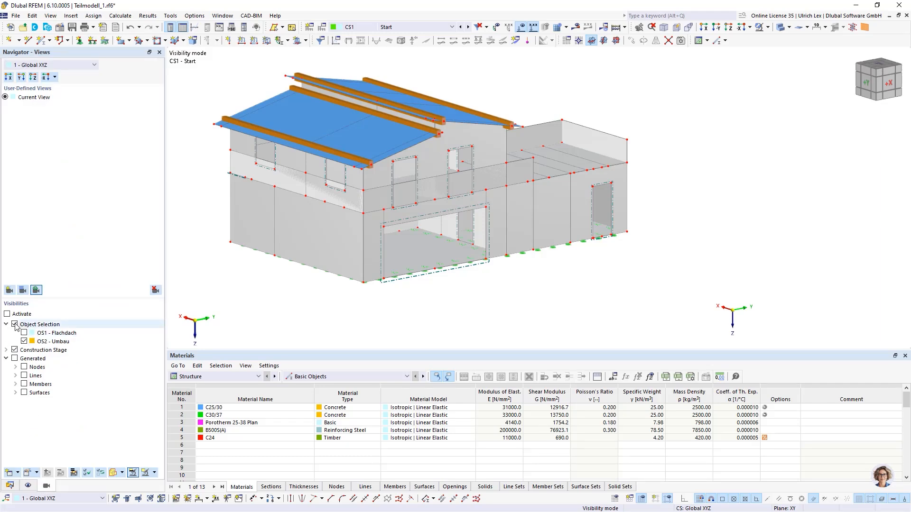
pyautogui.click(14, 324)
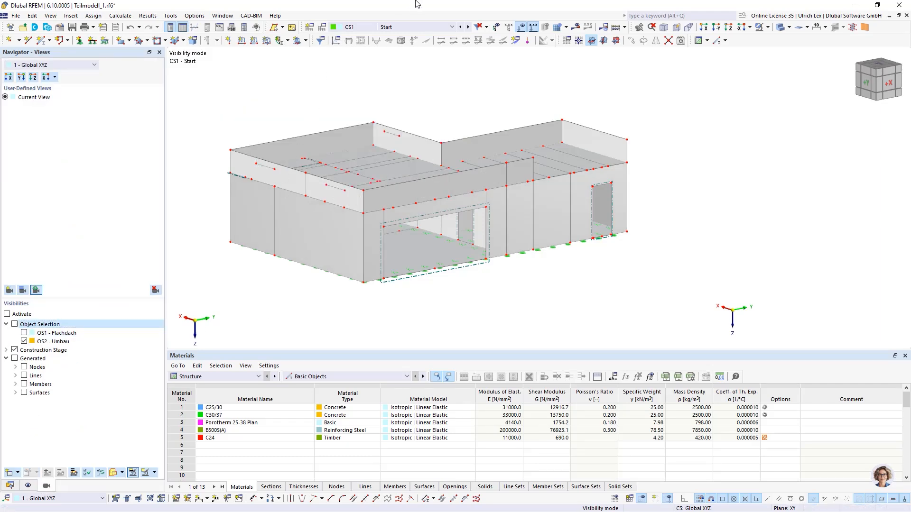
# Step: View load case LC6 - Garage, return to construction stage CS1 - Start, and examine its flat roof
pyautogui.click(444, 27)
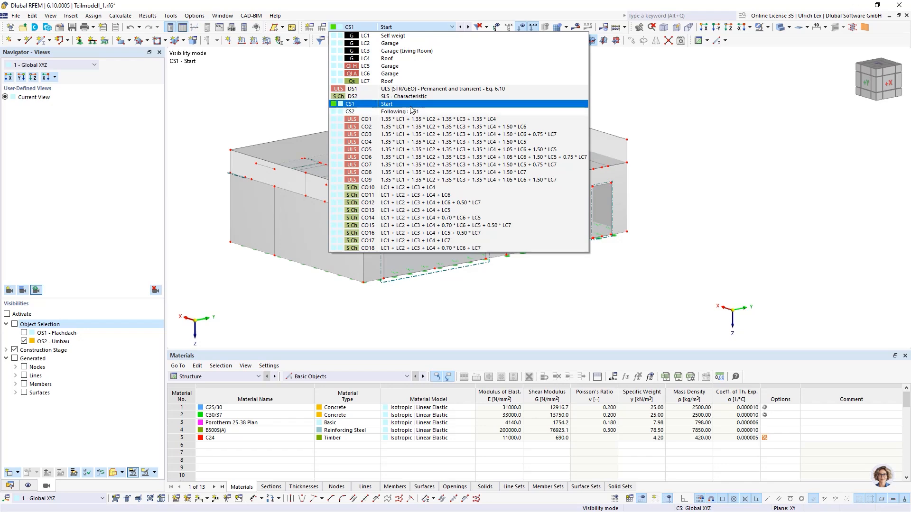
pyautogui.click(413, 73)
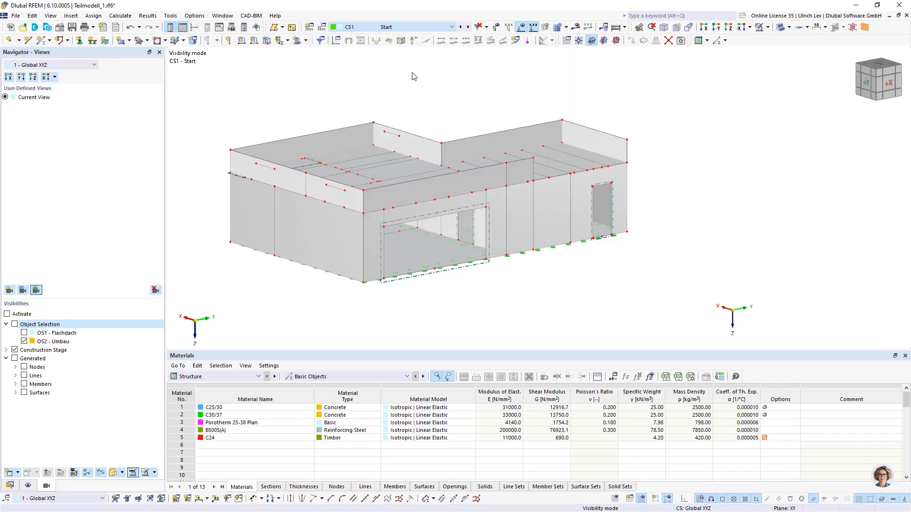
pyautogui.click(423, 26)
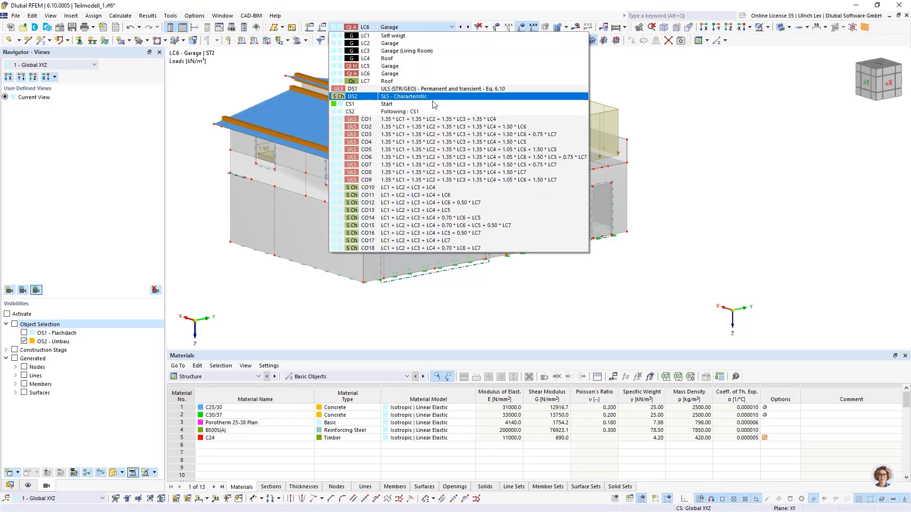
pyautogui.click(433, 105)
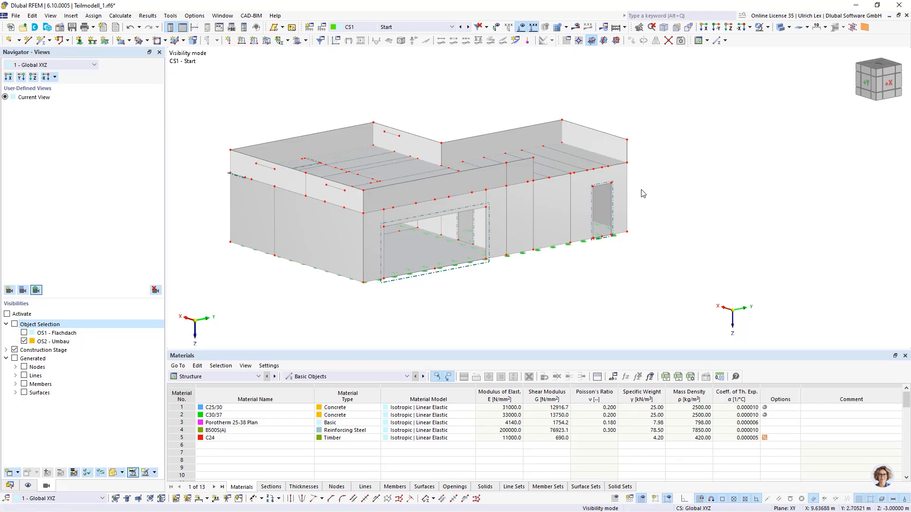
pyautogui.keyDown('ctrl'); pyautogui.moveTo(707, 180); pyautogui.dragTo(635, 164, button='middle'); pyautogui.keyUp('ctrl')
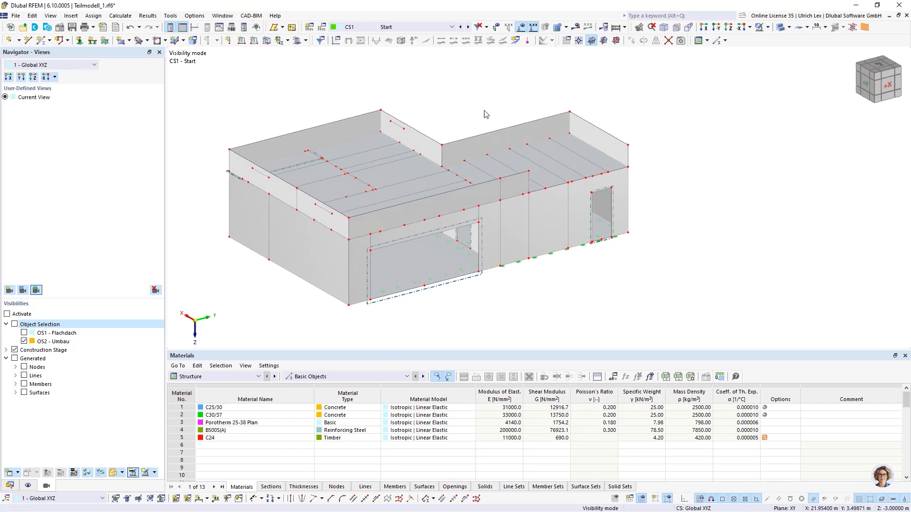
# Step: Display construction stage CS2 and examine the upper storey, including floor surface 57 beside the interior wall, for incorrect or missing surfaces
pyautogui.click(468, 27)
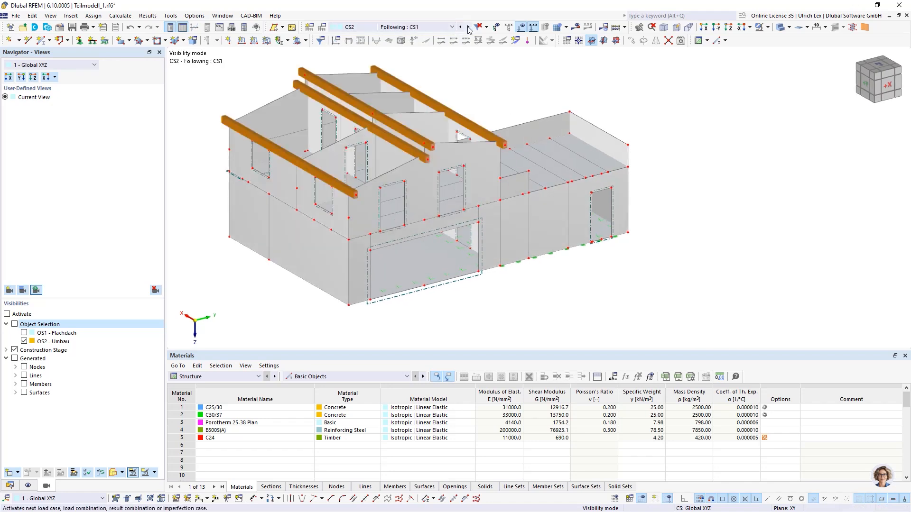
pyautogui.keyDown('ctrl'); pyautogui.moveTo(501, 285); pyautogui.dragTo(517, 326, button='middle'); pyautogui.keyUp('ctrl')
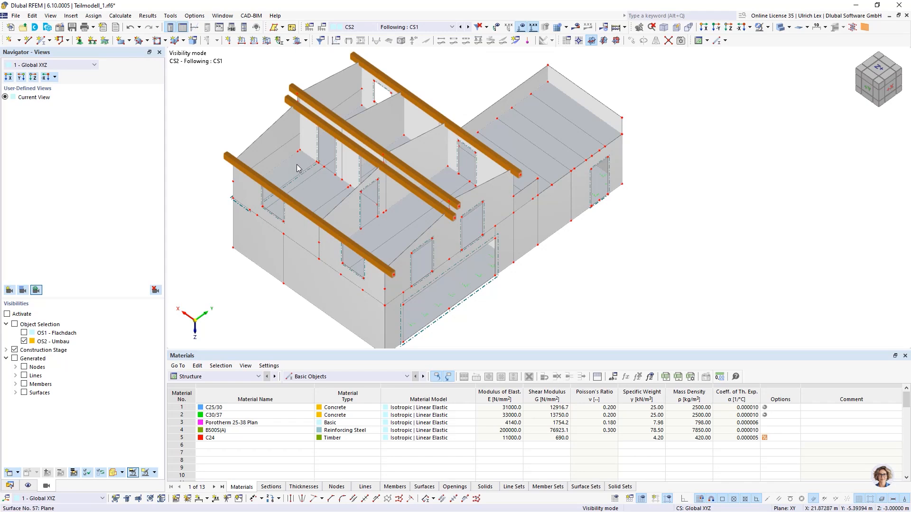
pyautogui.scroll(5, 291, 183)
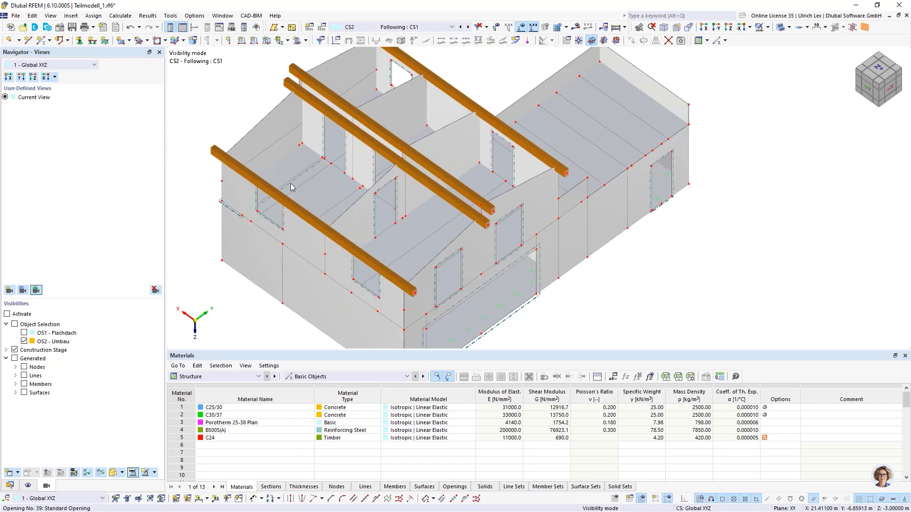
pyautogui.click(340, 130)
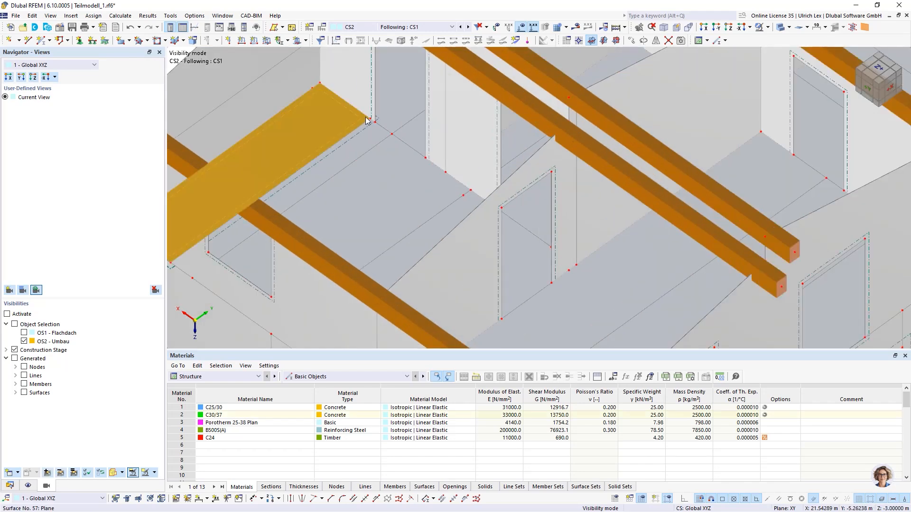
pyautogui.scroll(-5, 366, 116)
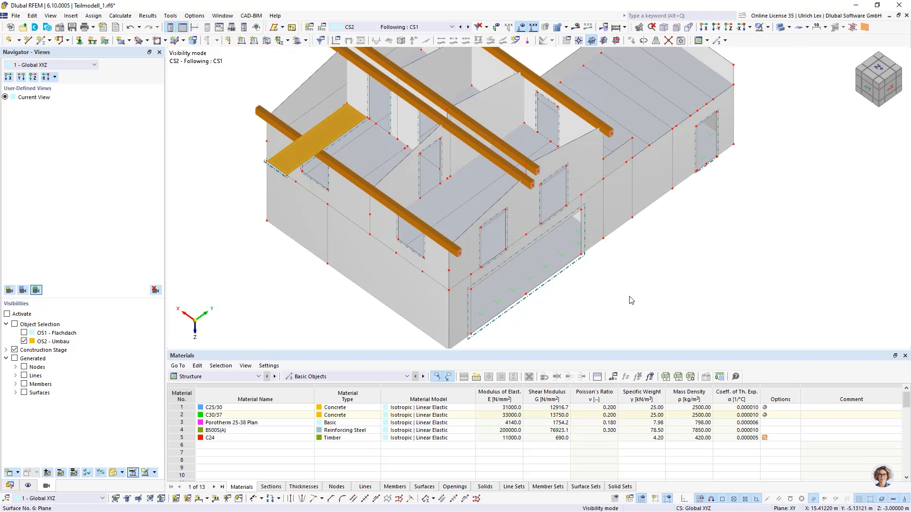
pyautogui.moveTo(654, 295); pyautogui.dragTo(624, 262, button='middle')
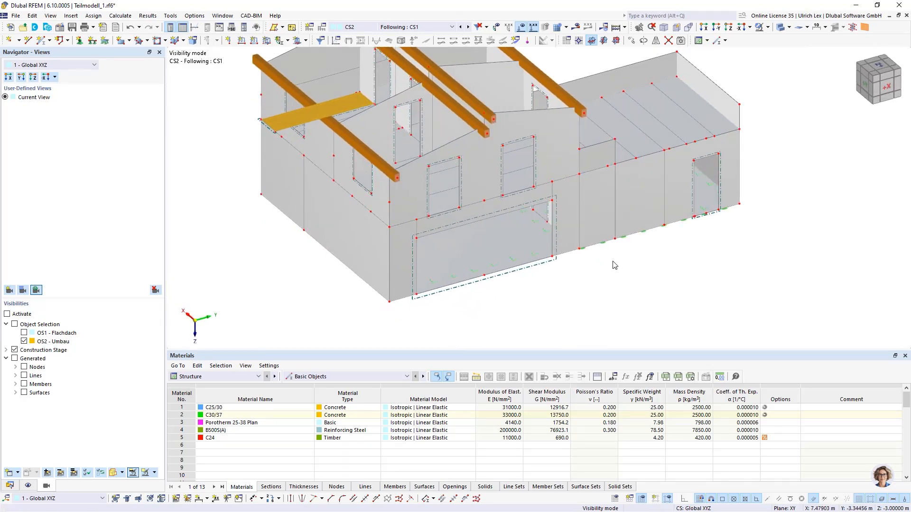
pyautogui.scroll(-2, 625, 262)
pyautogui.press('Escape')
pyautogui.scroll(2, 651, 98)
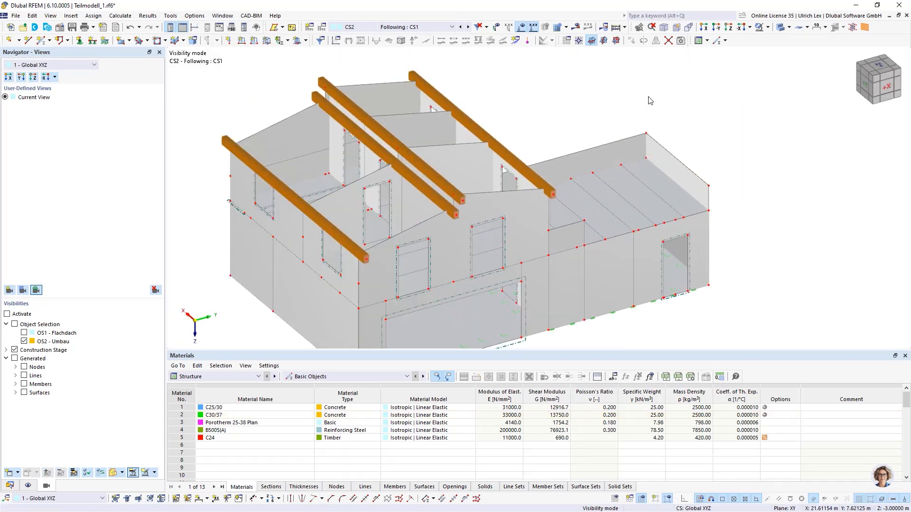
# Step: Add the two pitched roof surfaces 43 and 44 to the surfaces added in construction stage CS2
pyautogui.click(9, 485)
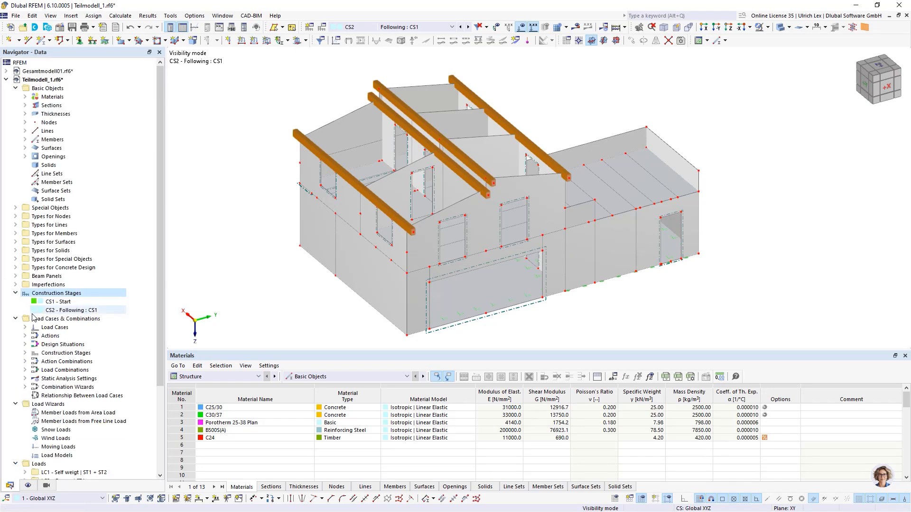
pyautogui.doubleClick(66, 311)
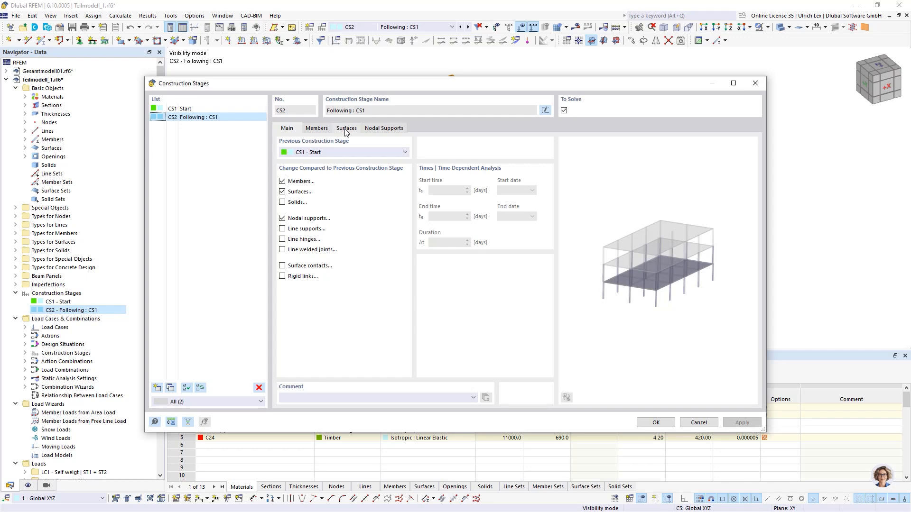
pyautogui.click(346, 129)
pyautogui.click(527, 163)
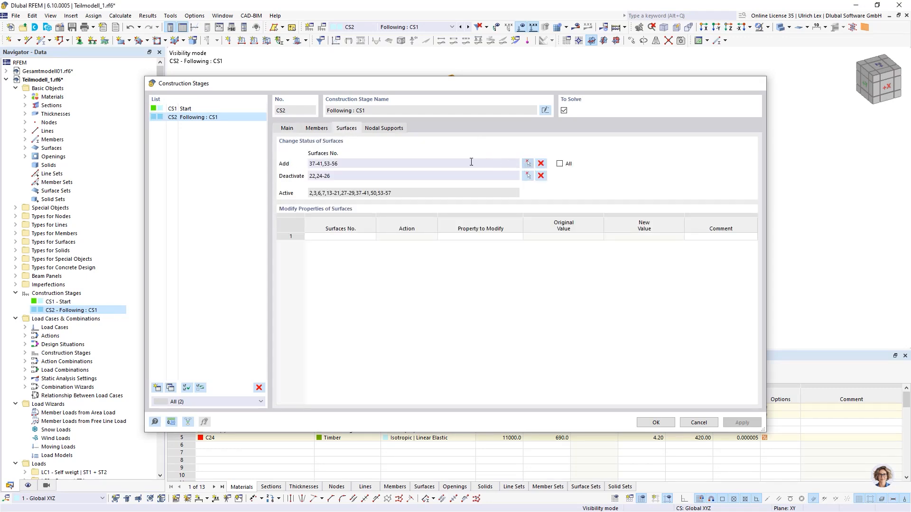
pyautogui.scroll(3, 321, 113)
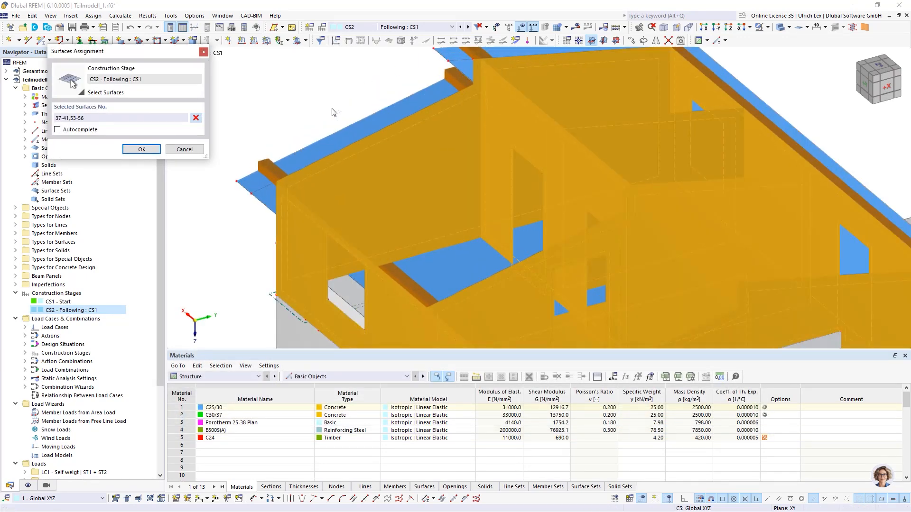
pyautogui.click(346, 132)
pyautogui.scroll(-2, 424, 109)
pyautogui.scroll(3, 424, 108)
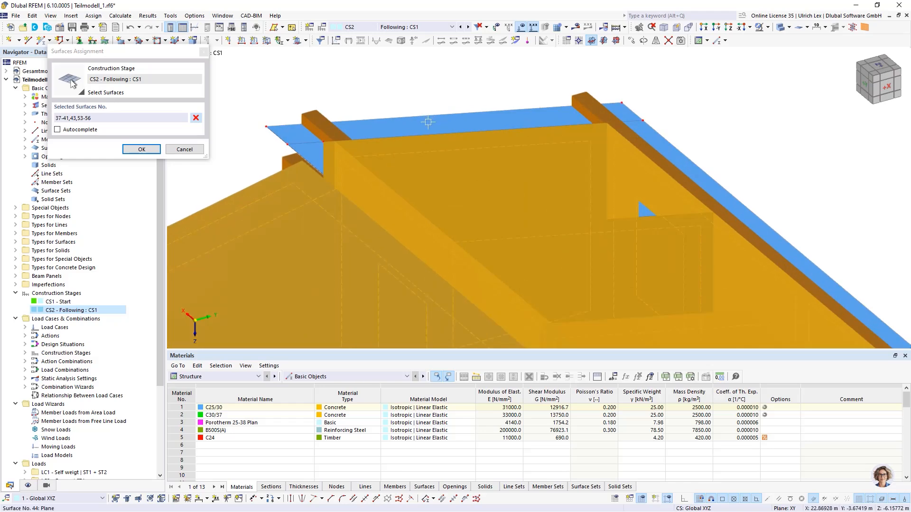
pyautogui.click(425, 112)
pyautogui.scroll(-2, 469, 96)
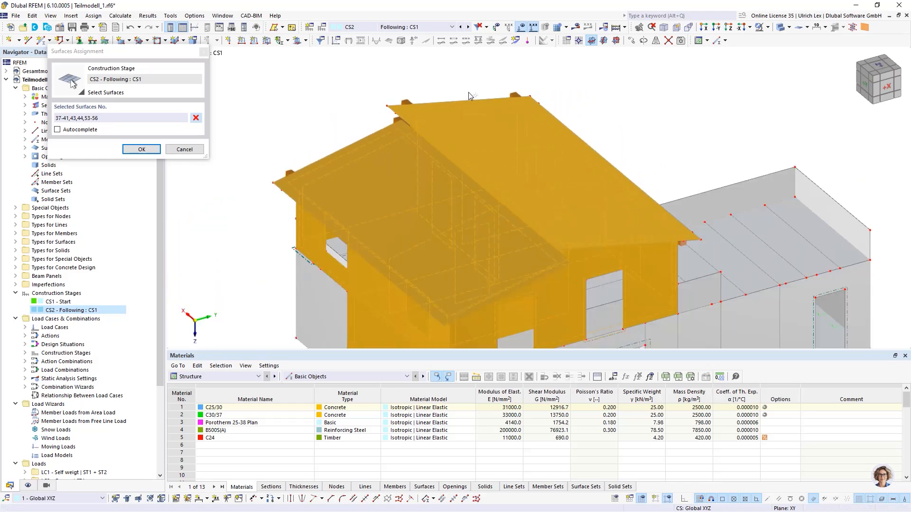
pyautogui.click(153, 150)
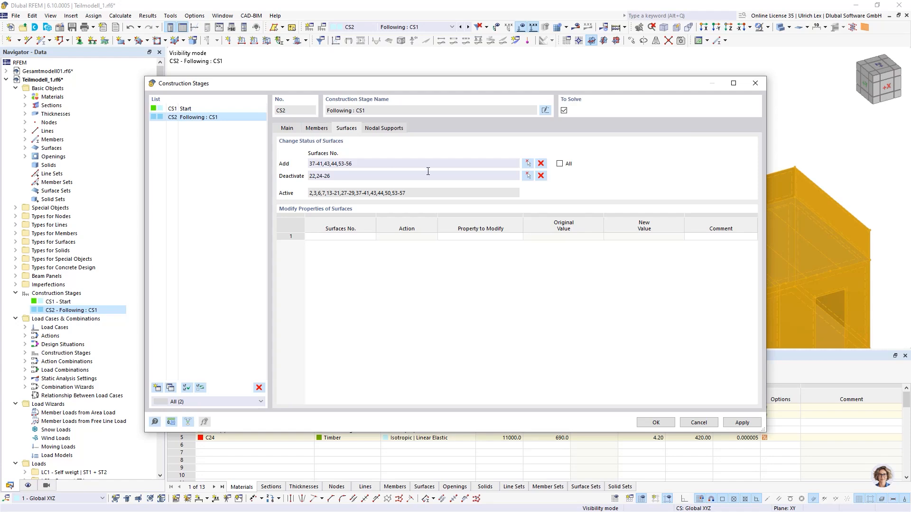
# Step: Add floor surface 57 to the deactivated surfaces 22,24-26 of CS2 and accept the construction stage changes
pyautogui.scroll(5, 333, 255)
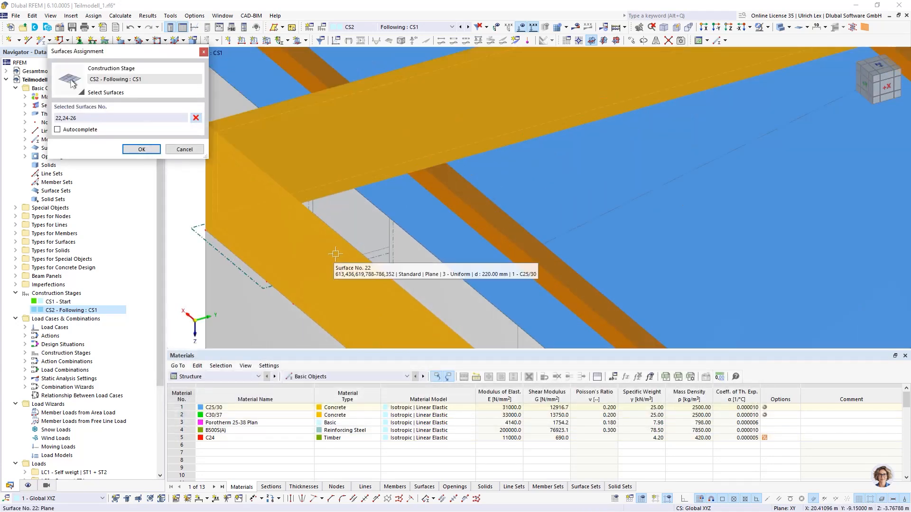
pyautogui.click(378, 233)
pyautogui.scroll(-6, 270, 246)
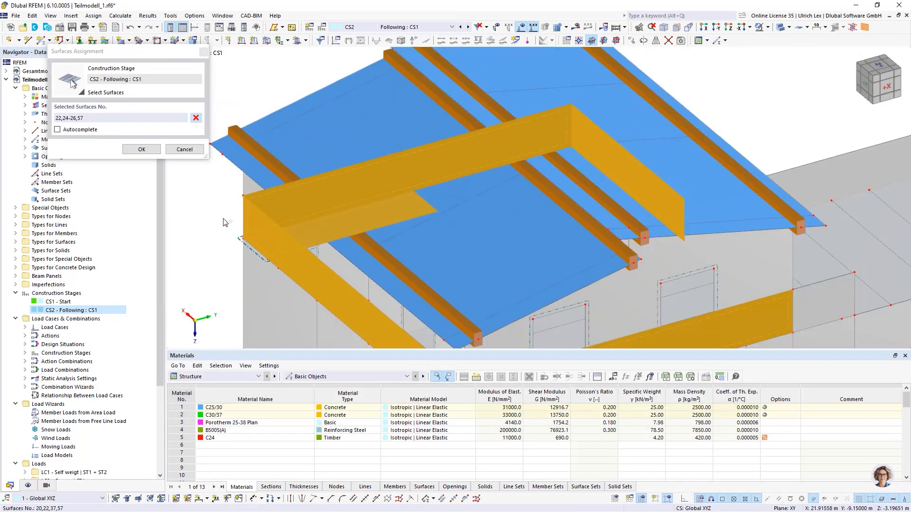
pyautogui.keyDown('ctrl'); pyautogui.moveTo(200, 207); pyautogui.dragTo(216, 190, button='middle'); pyautogui.keyUp('ctrl')
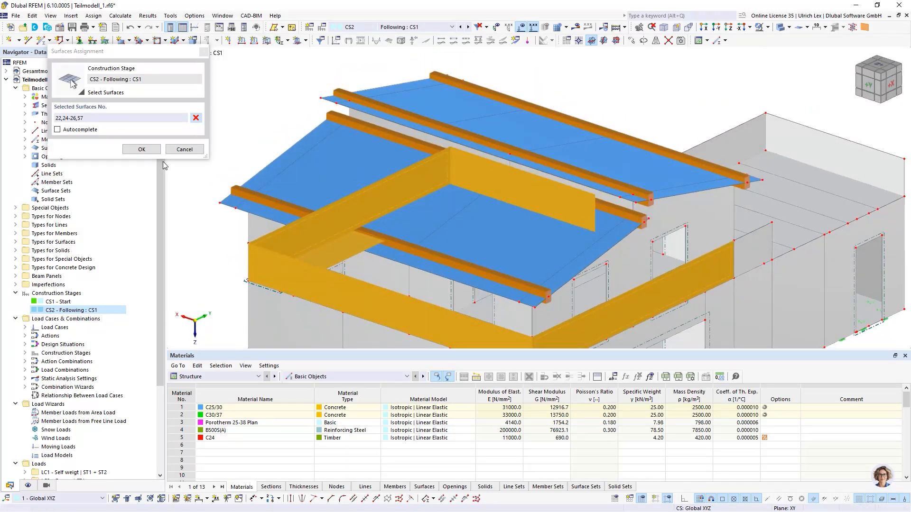
pyautogui.click(141, 149)
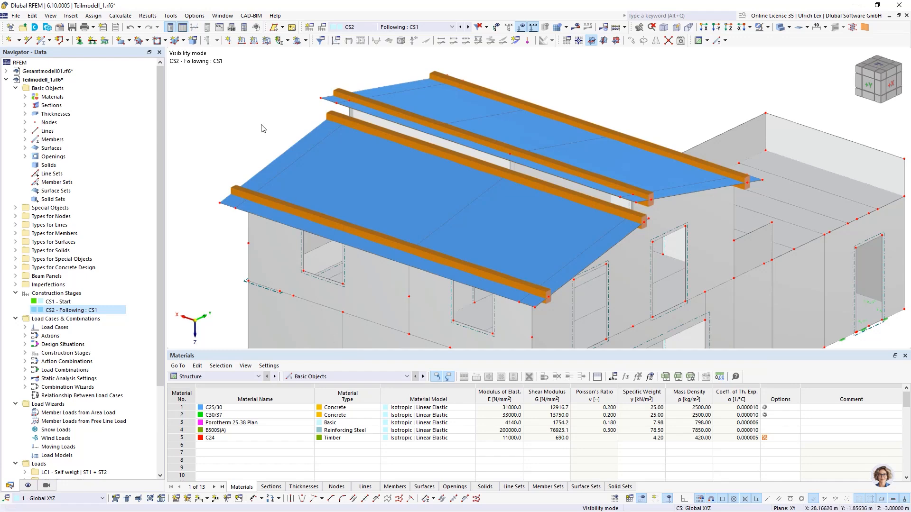
# Step: Examine the converted building in CS2, including the floor behind the upper window, and compare it with construction stage CS1 - Start
pyautogui.scroll(-5, 379, 97)
pyautogui.keyDown('ctrl'); pyautogui.moveTo(731, 315); pyautogui.dragTo(480, 310, button='middle'); pyautogui.keyUp('ctrl')
pyautogui.scroll(6, 429, 223)
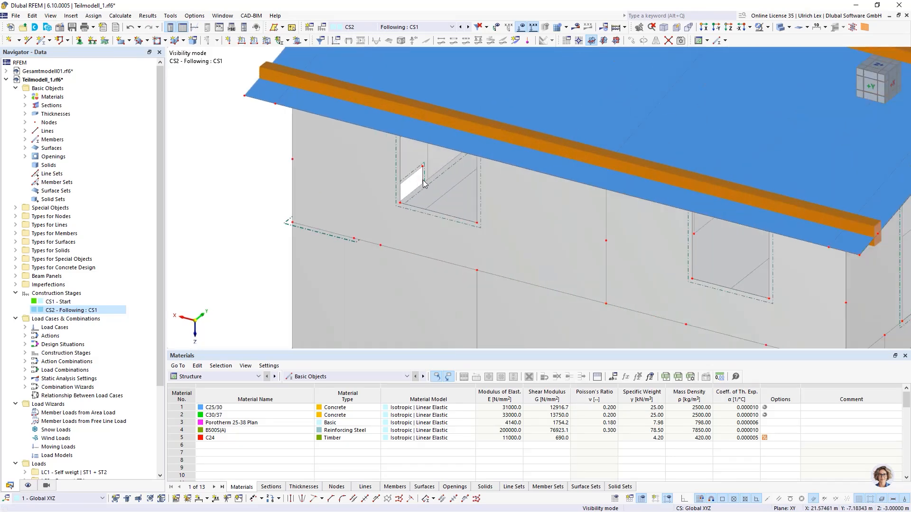
pyautogui.scroll(-7, 334, 187)
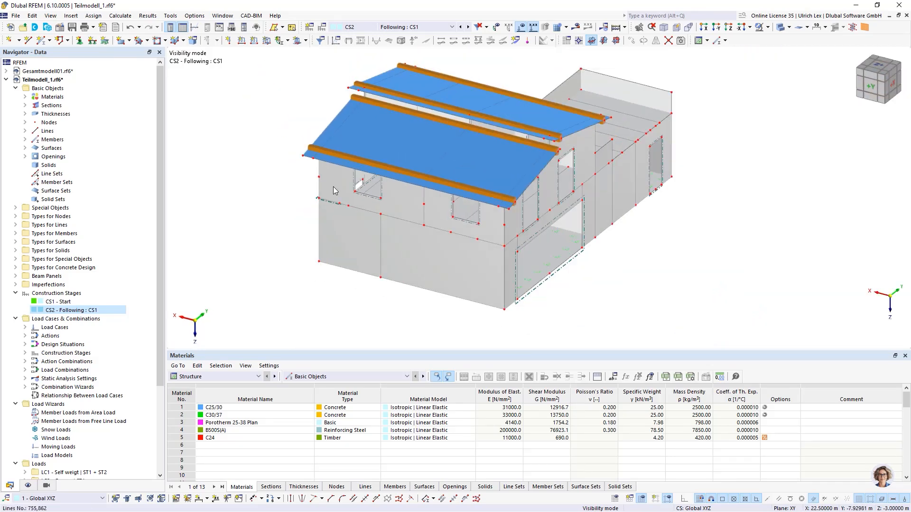
pyautogui.click(460, 27)
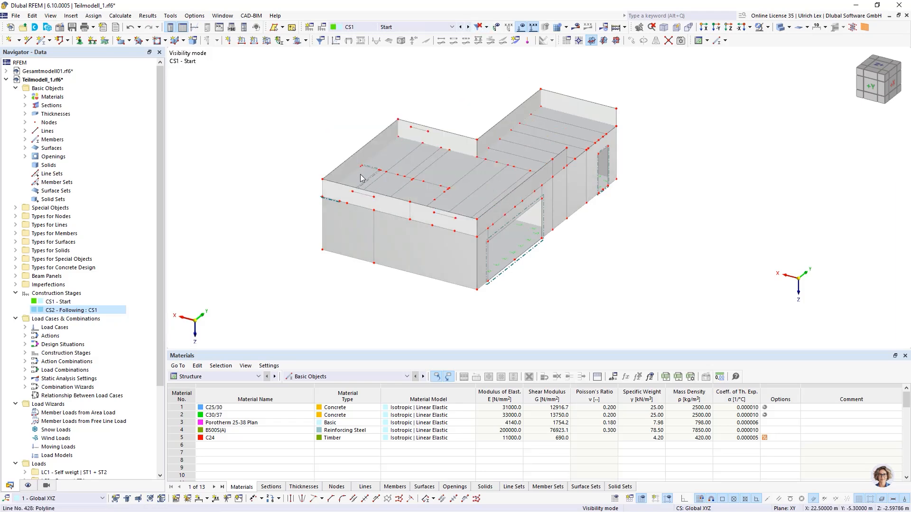
pyautogui.scroll(-1, 521, 256)
pyautogui.keyDown('ctrl'); pyautogui.moveTo(629, 274); pyautogui.dragTo(578, 281, button='middle'); pyautogui.keyUp('ctrl')
pyautogui.scroll(2, 601, 117)
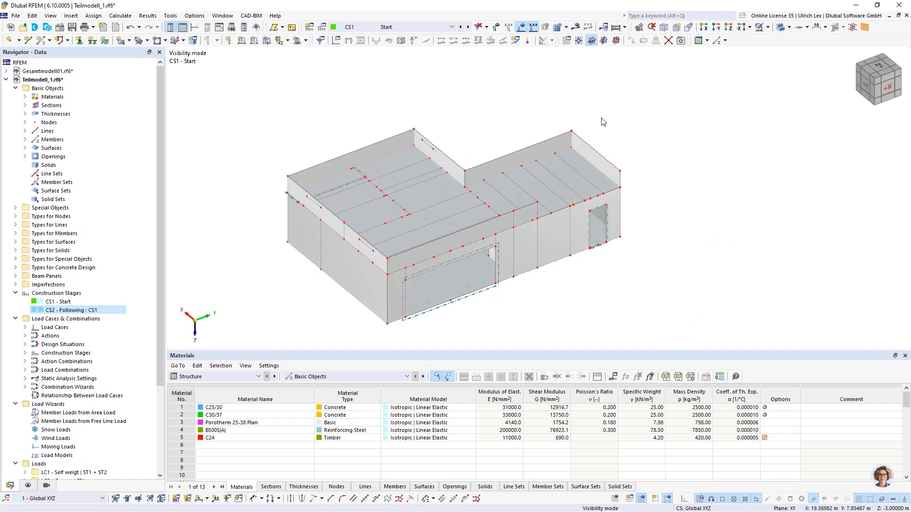
pyautogui.scroll(-2, 603, 98)
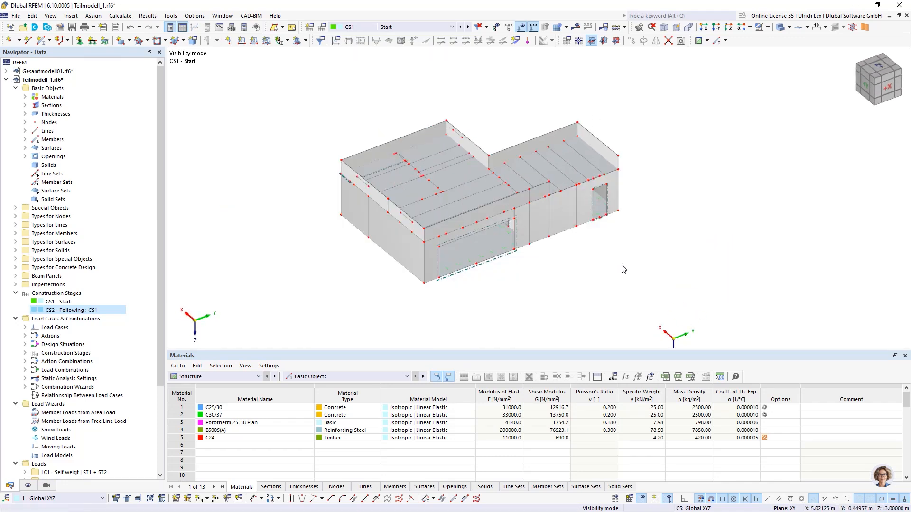
pyautogui.moveTo(610, 258)
pyautogui.keyDown('ctrl'); pyautogui.mouseDown(button='middle')
pyautogui.moveTo(494, 218)
pyautogui.moveTo(606, 249)
pyautogui.mouseUp(button='middle'); pyautogui.keyUp('ctrl')
pyautogui.scroll(1, 666, 154)
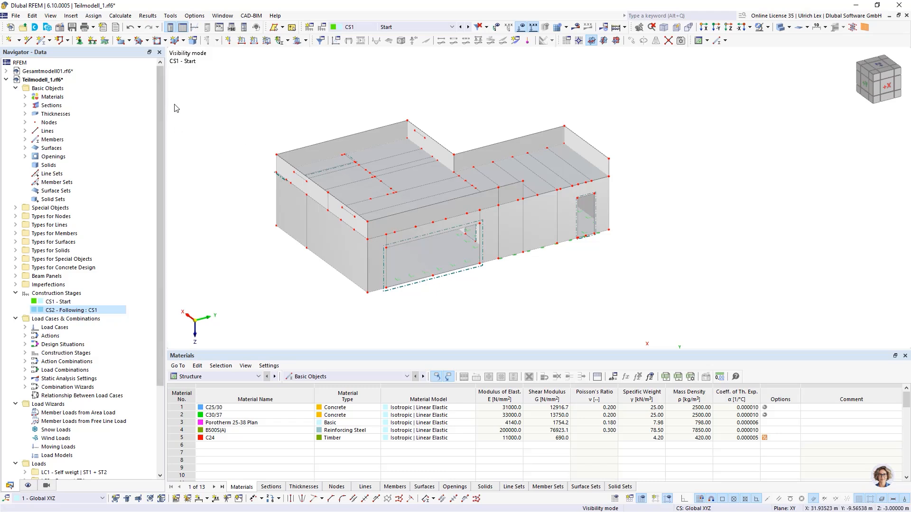
# Step: Generate the finite element mesh using the existing mesh settings
pyautogui.click(121, 16)
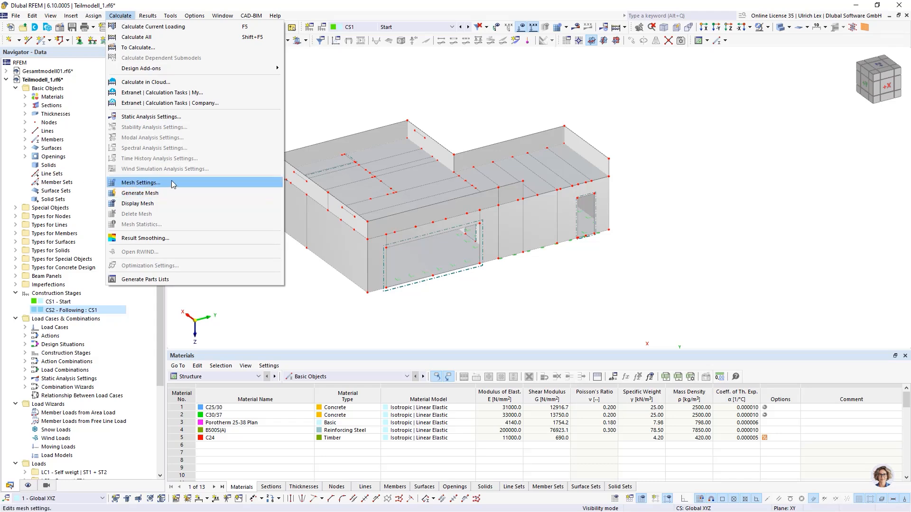
pyautogui.click(162, 182)
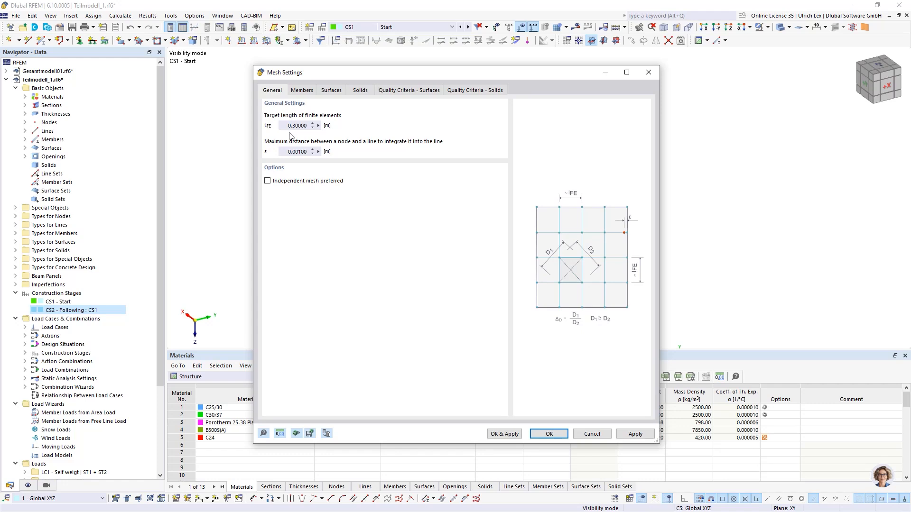
pyautogui.moveTo(408, 75)
pyautogui.mouseDown()
pyautogui.moveTo(429, 72)
pyautogui.moveTo(419, 72)
pyautogui.mouseUp()
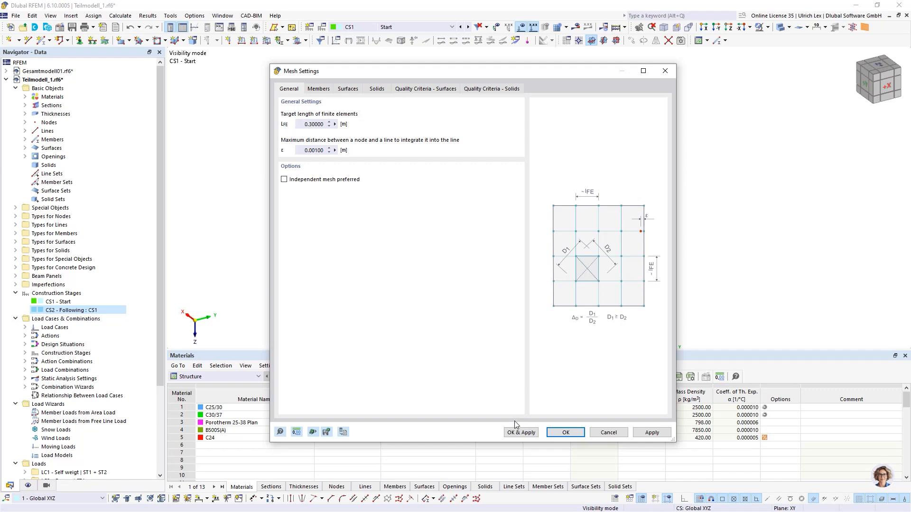
pyautogui.click(520, 433)
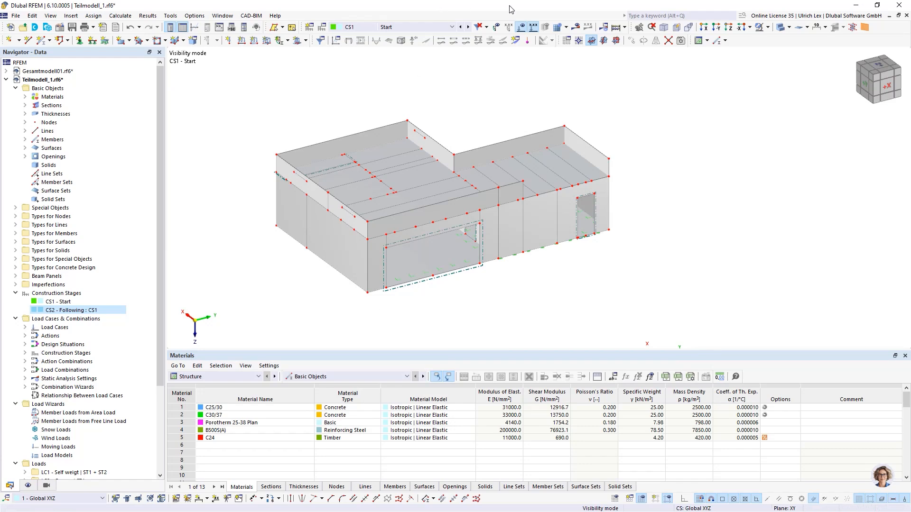
# Step: Open the list of available mesh commands
pyautogui.click(566, 27)
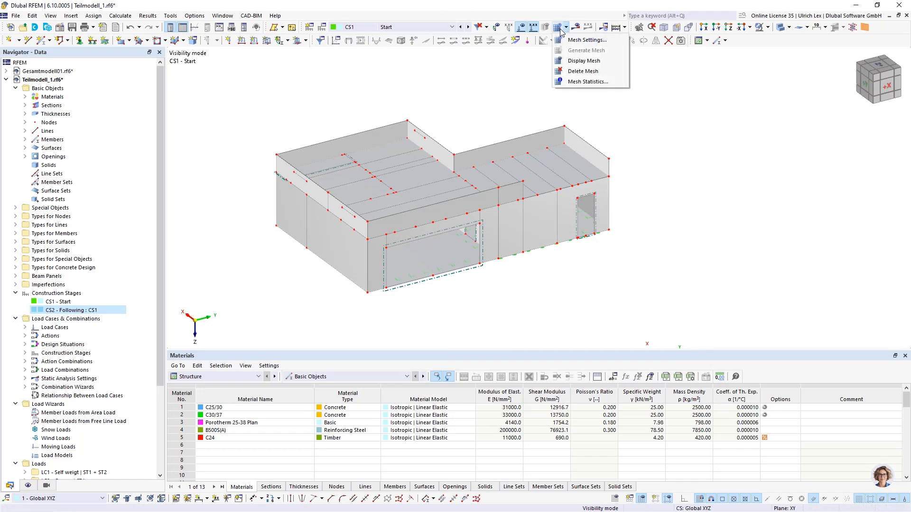
# Step: Display the FE mesh and examine it on the model in construction stages CS1 and CS2
pyautogui.click(609, 62)
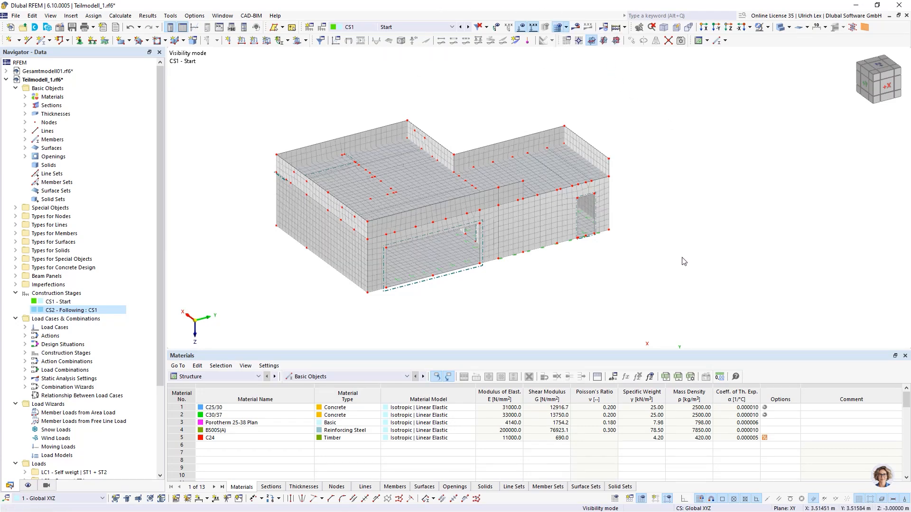
pyautogui.keyDown('ctrl'); pyautogui.moveTo(683, 261); pyautogui.dragTo(712, 249, button='middle'); pyautogui.keyUp('ctrl')
pyautogui.keyDown('ctrl'); pyautogui.moveTo(722, 246); pyautogui.dragTo(662, 247, button='middle'); pyautogui.keyUp('ctrl')
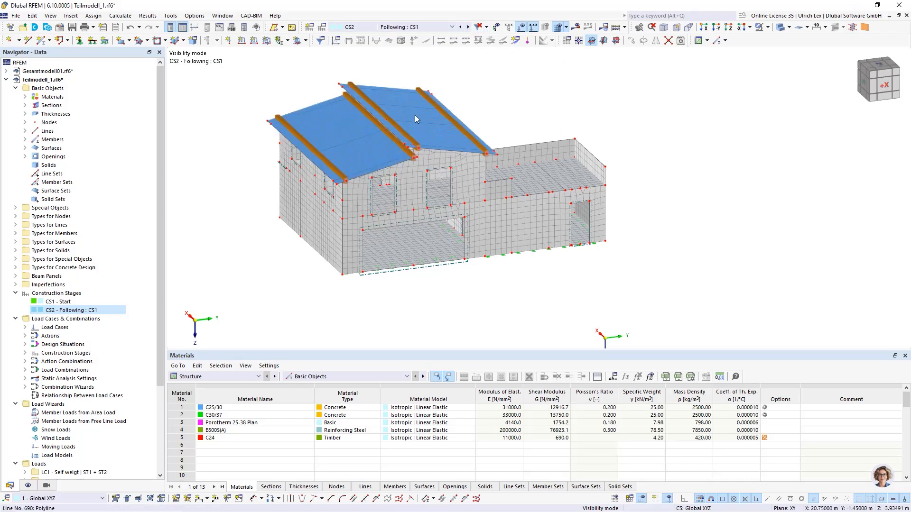
pyautogui.keyDown('ctrl'); pyautogui.moveTo(459, 290); pyautogui.dragTo(377, 295, button='middle'); pyautogui.keyUp('ctrl')
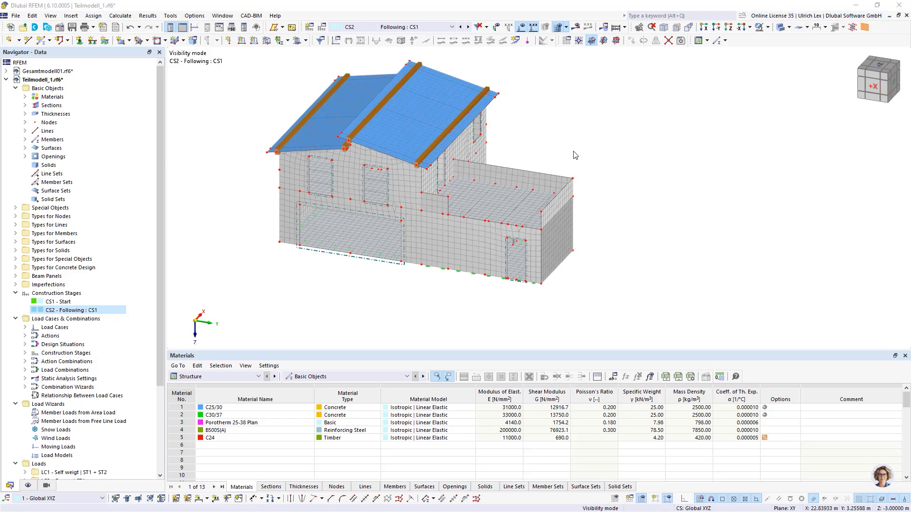
# Step: Open the load cases and combinations settings and review the defined load cases with their stage comments
pyautogui.click(323, 30)
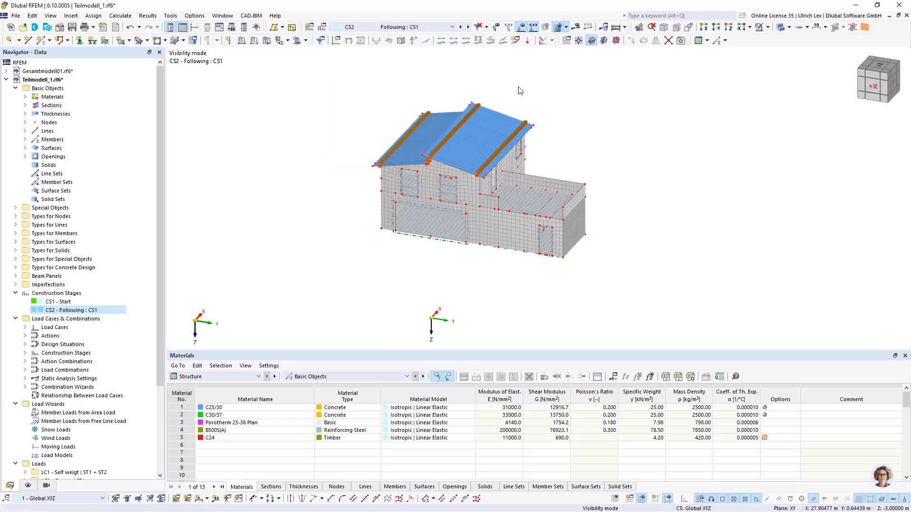
pyautogui.click(323, 29)
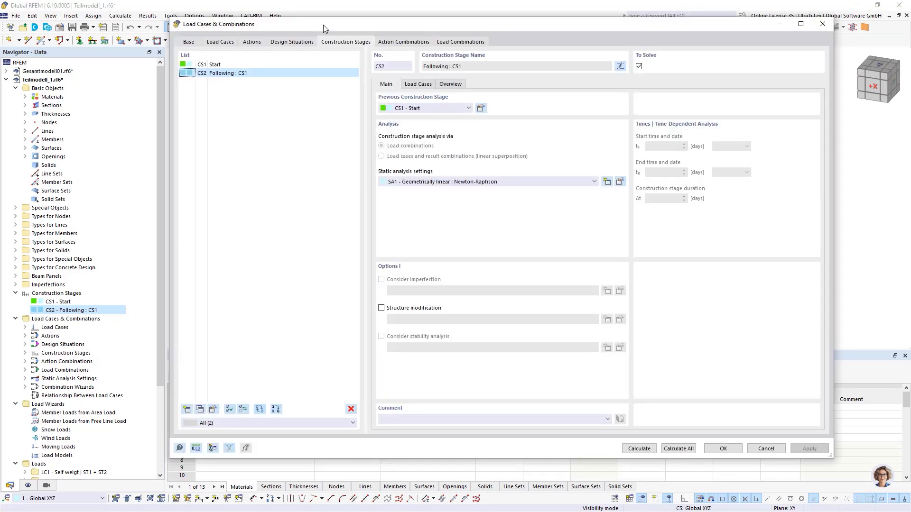
pyautogui.moveTo(323, 25); pyautogui.dragTo(301, 30)
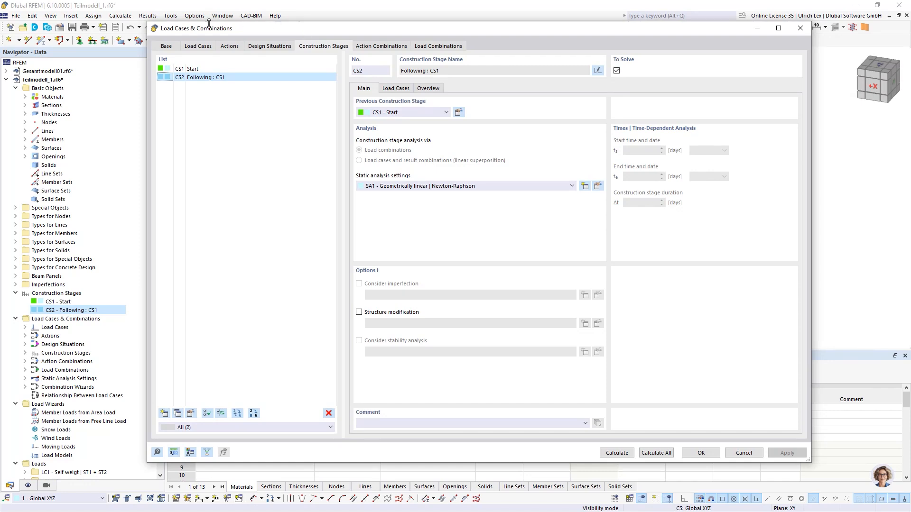
pyautogui.click(199, 50)
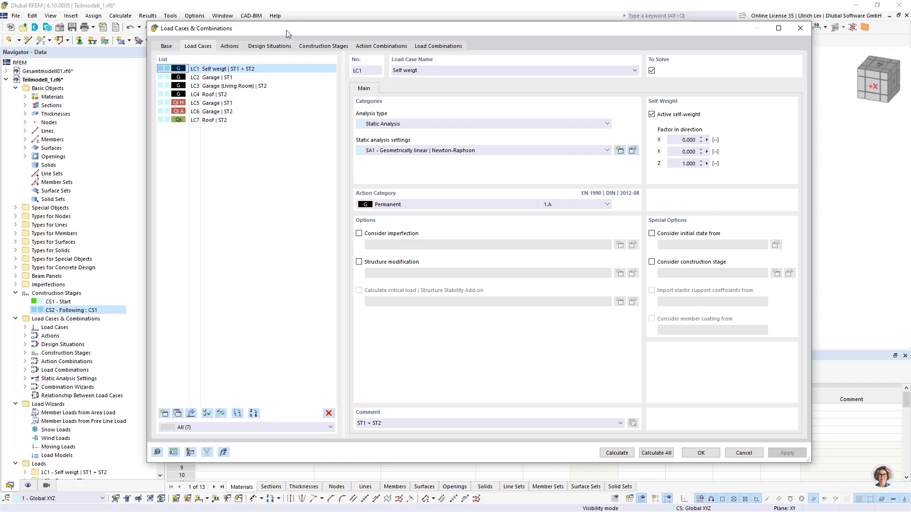
pyautogui.moveTo(286, 30); pyautogui.dragTo(271, 23)
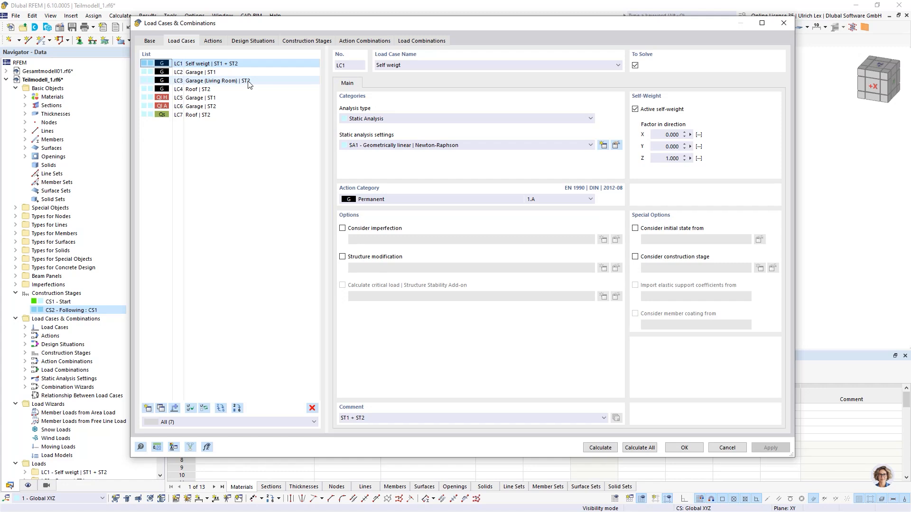
# Step: Assign load cases LC1 Self weigt, LC2 Garage and LC5 Garage to construction stage CS1 Start
pyautogui.click(315, 43)
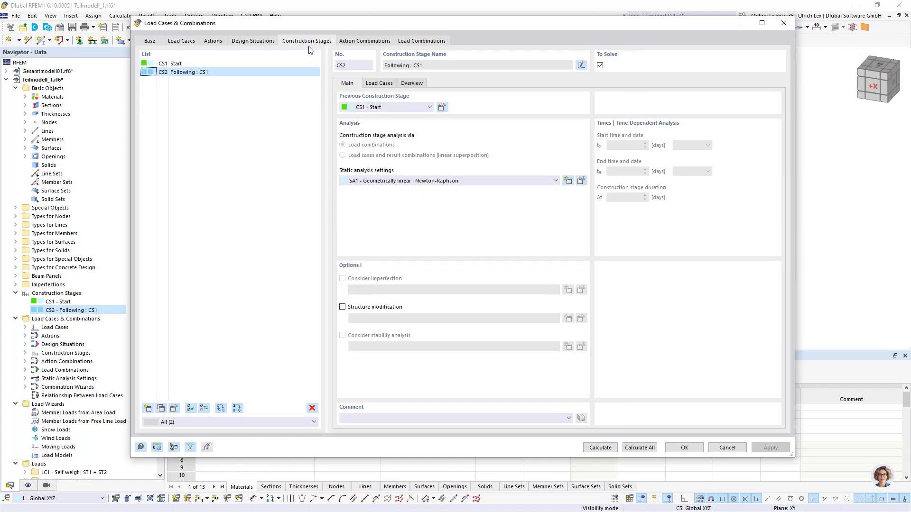
pyautogui.click(190, 63)
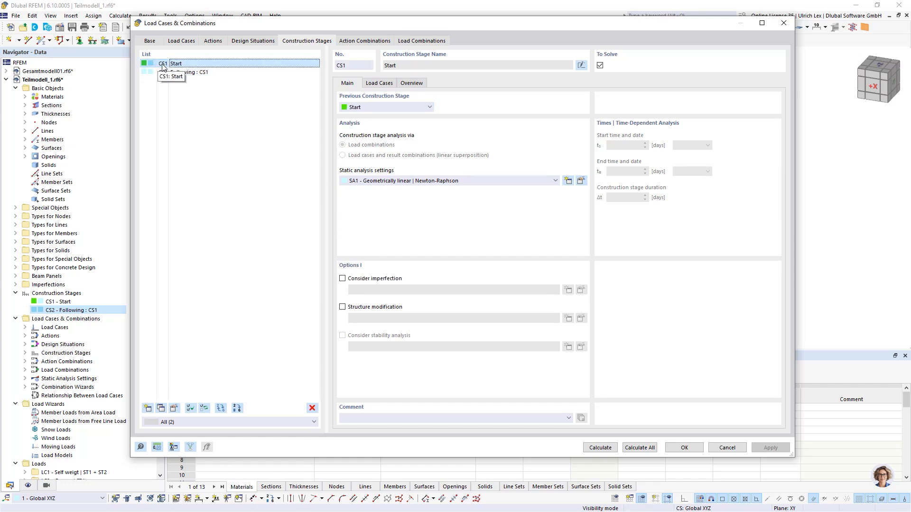
pyautogui.click(380, 83)
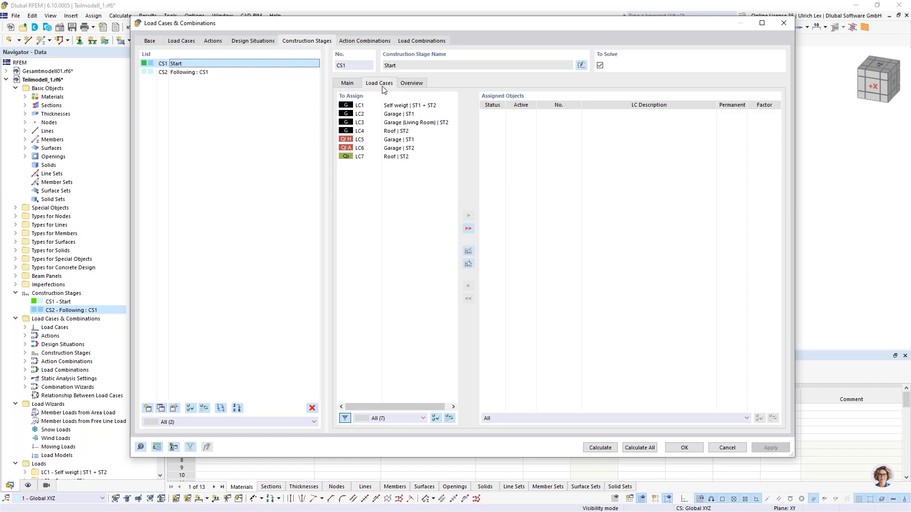
pyautogui.doubleClick(427, 105)
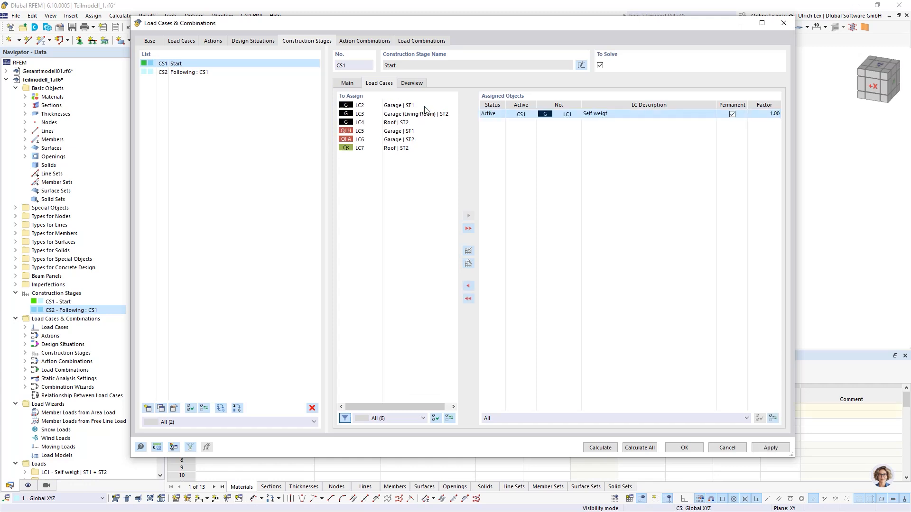
pyautogui.doubleClick(396, 105)
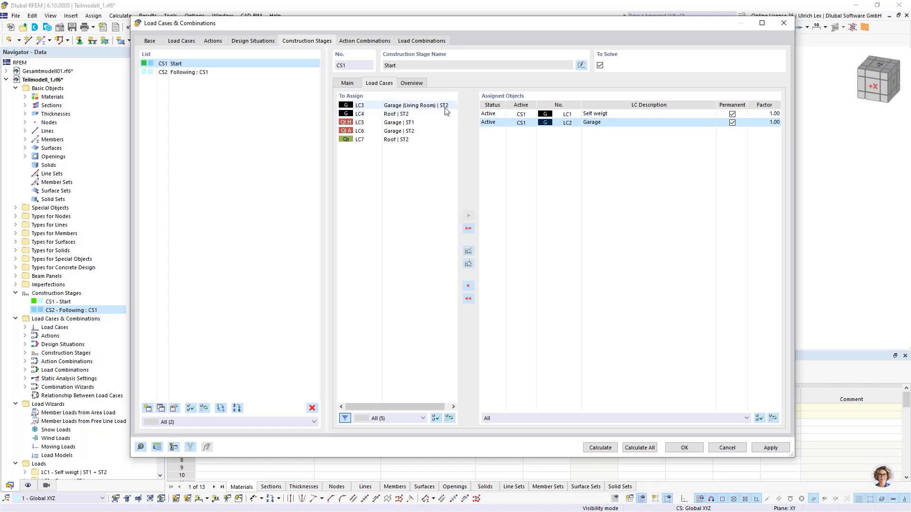
pyautogui.click(372, 124)
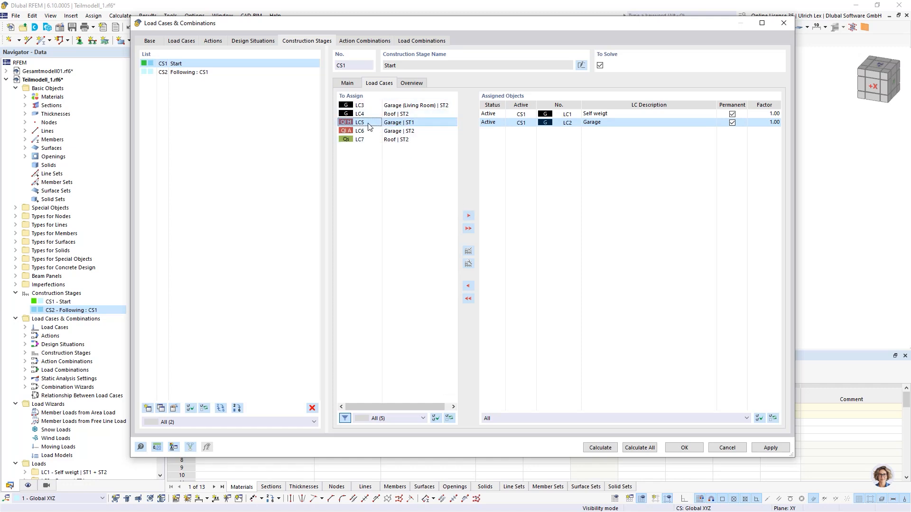
pyautogui.doubleClick(369, 124)
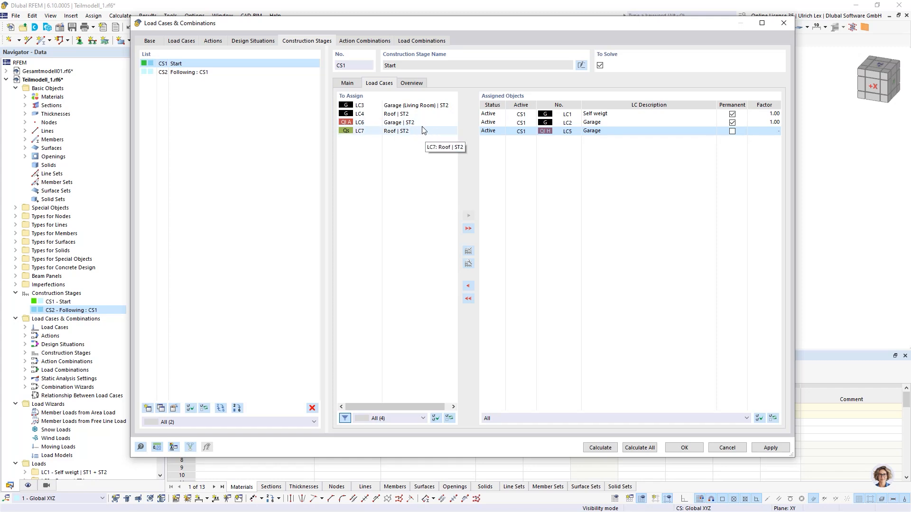
# Step: Assign load cases LC3 Garage (Living Room), LC4 Roof, LC6 Garage and LC7 Roof to construction stage CS2
pyautogui.click(352, 86)
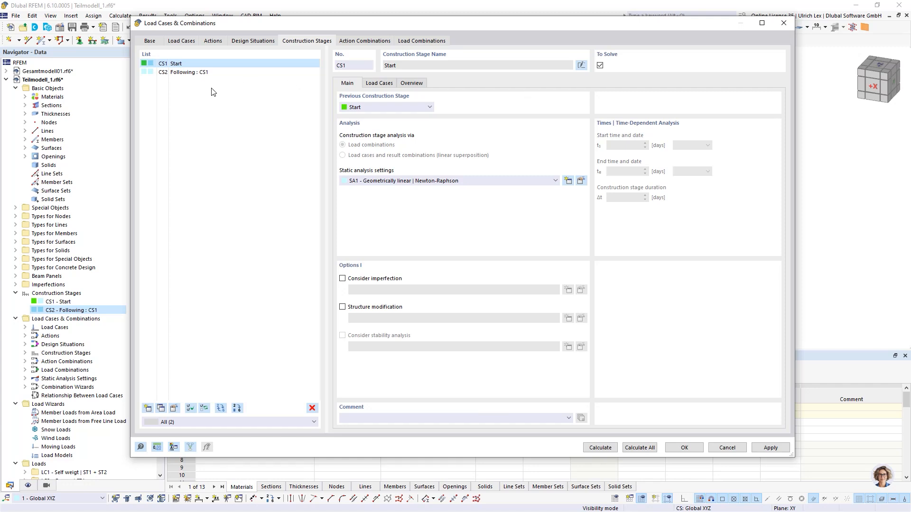
pyautogui.click(179, 74)
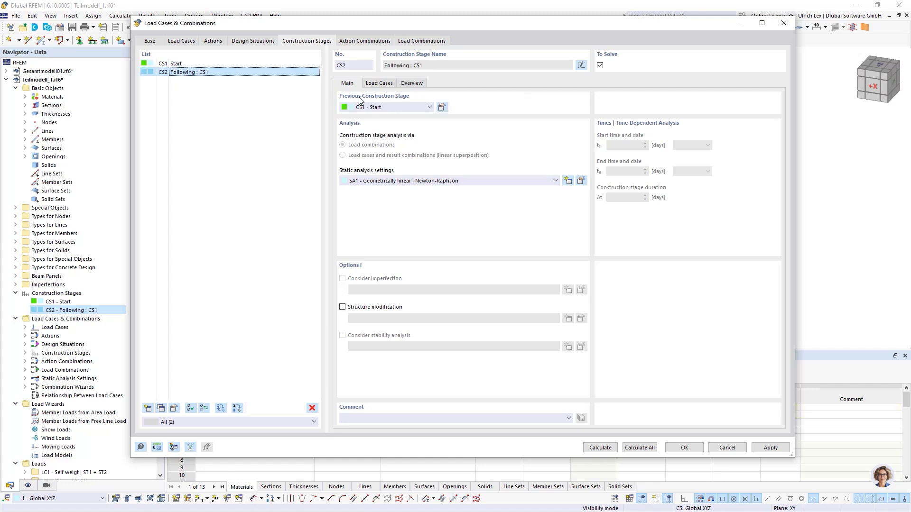
pyautogui.click(372, 84)
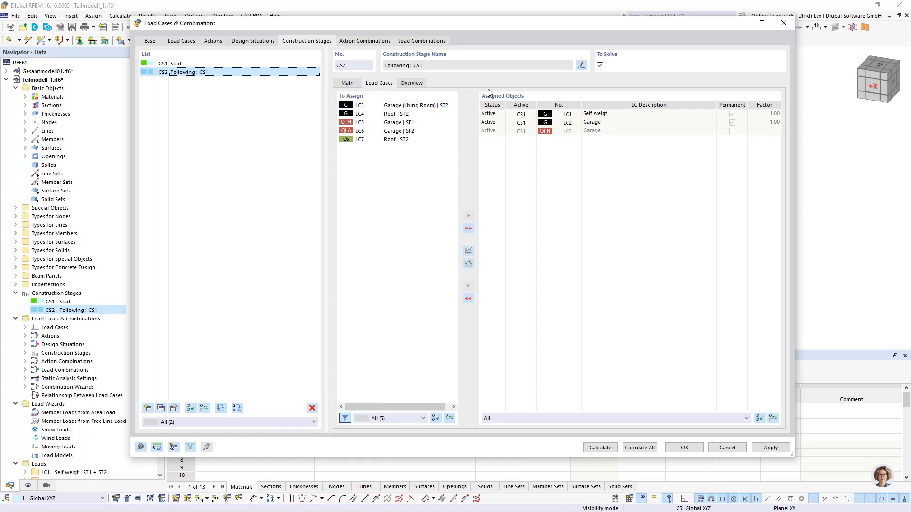
pyautogui.doubleClick(370, 106)
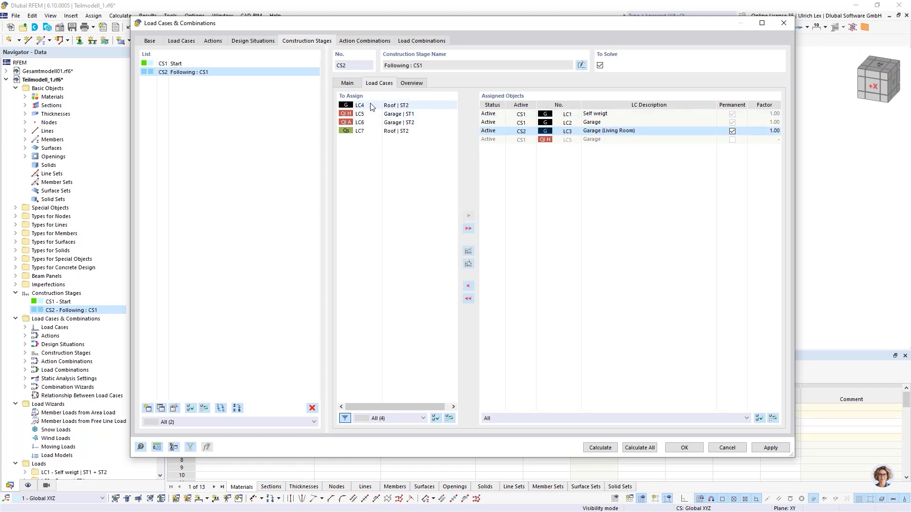
pyautogui.doubleClick(372, 106)
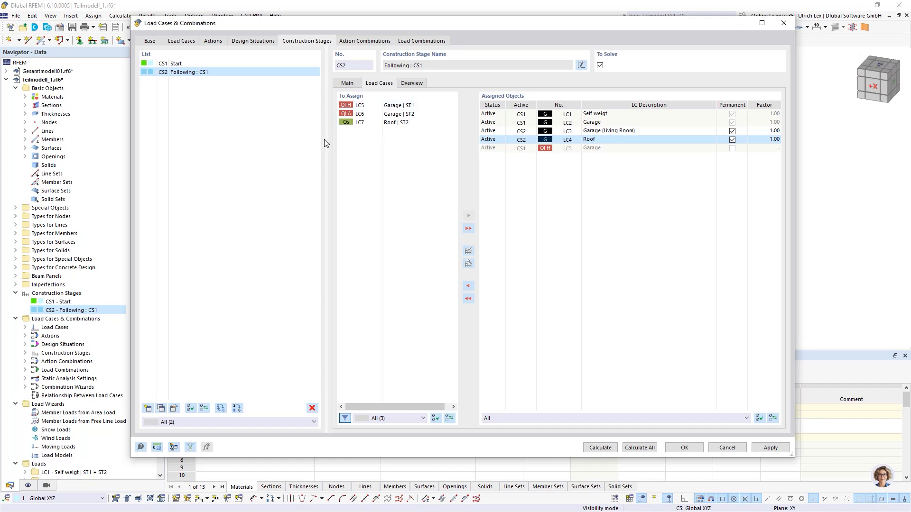
pyautogui.doubleClick(371, 116)
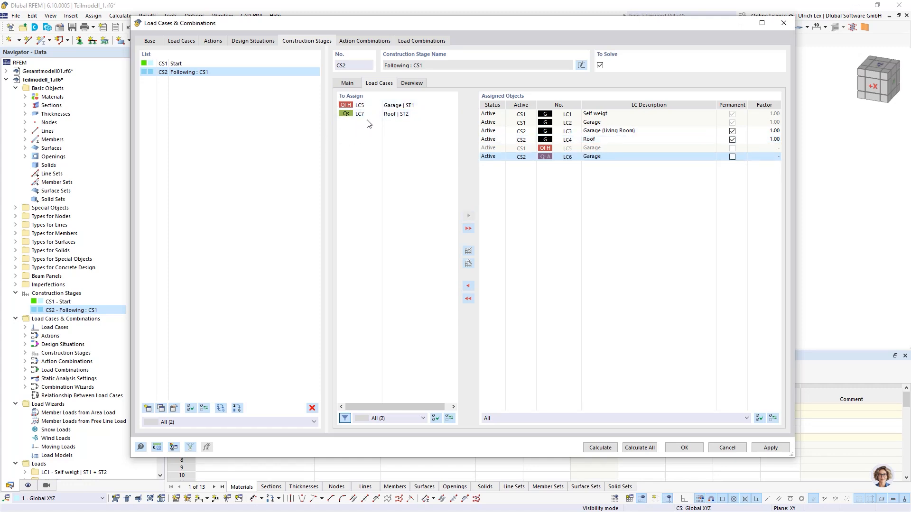
pyautogui.doubleClick(371, 115)
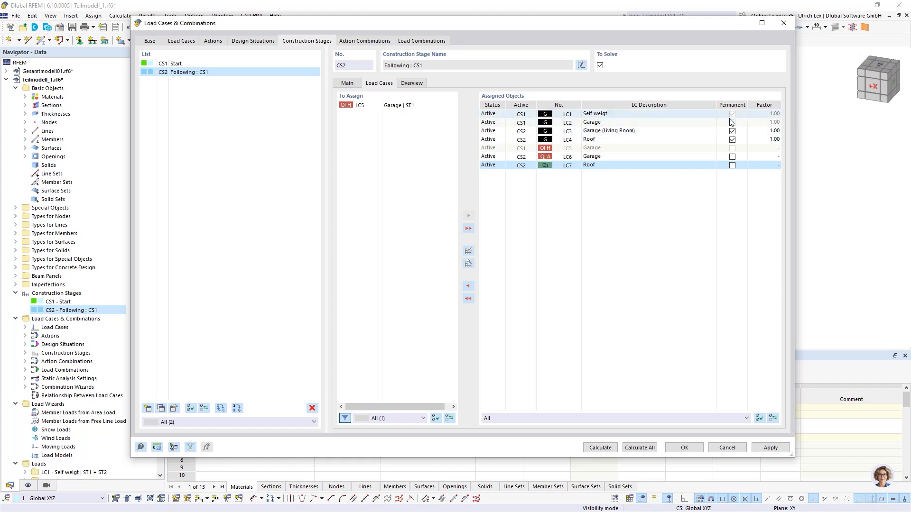
# Step: Compare the load cases of both stages, set LC2 Garage to Inactive in construction stage CS2 and accept the settings
pyautogui.click(183, 67)
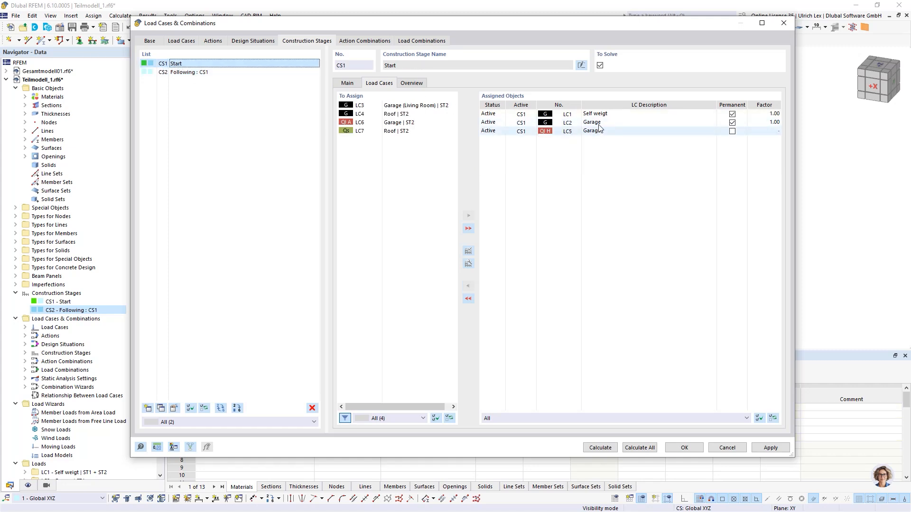
pyautogui.click(192, 74)
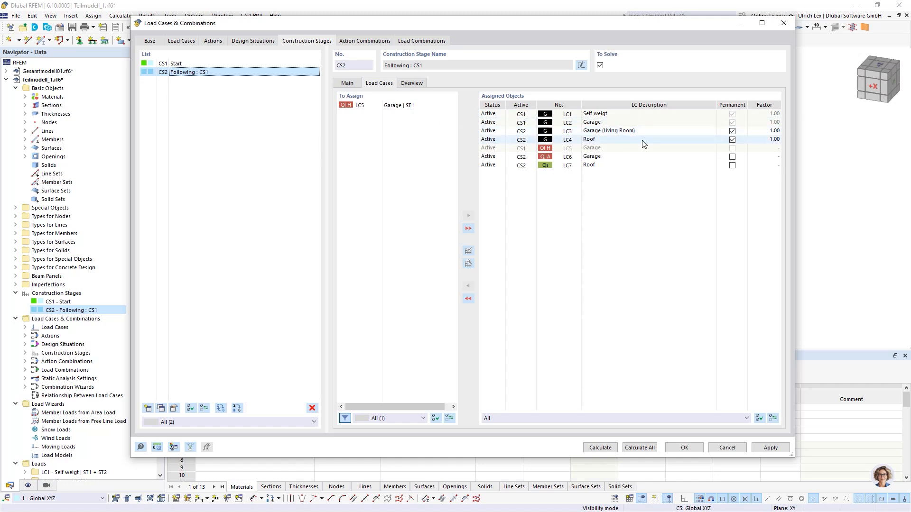
pyautogui.click(496, 123)
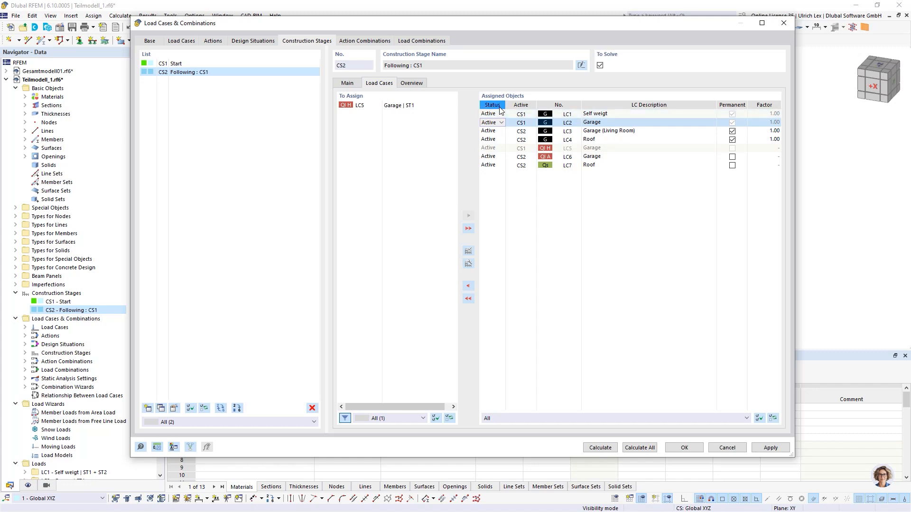
pyautogui.click(502, 122)
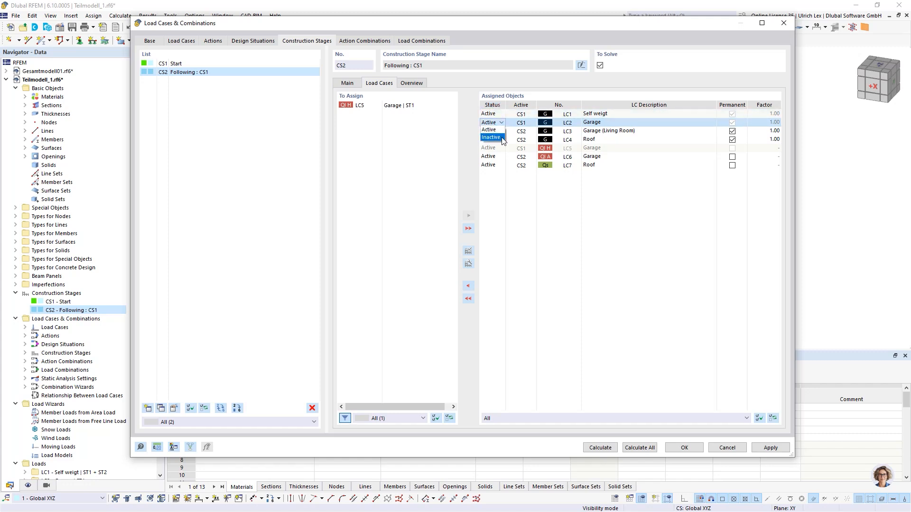
pyautogui.click(501, 139)
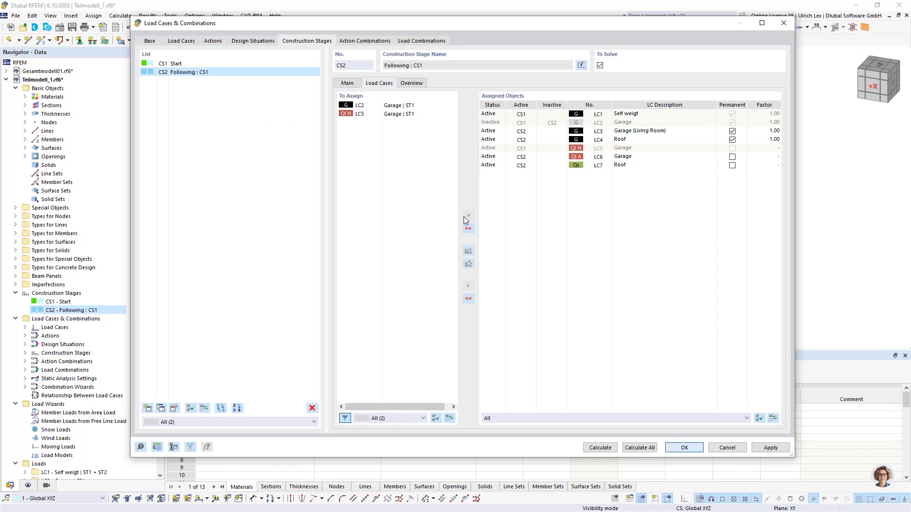
pyautogui.press('Return')
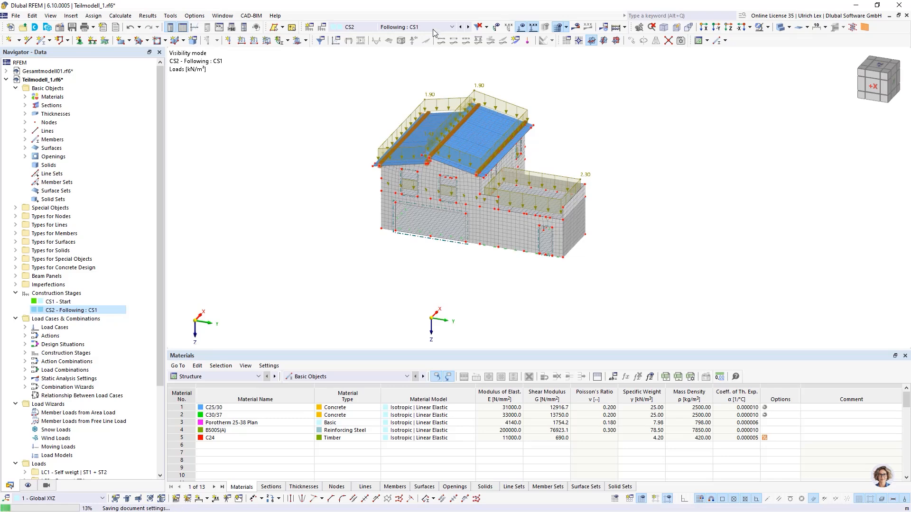
# Step: Switch the model to construction stage CS1 Start and examine its assigned loads from different sides
pyautogui.click(431, 27)
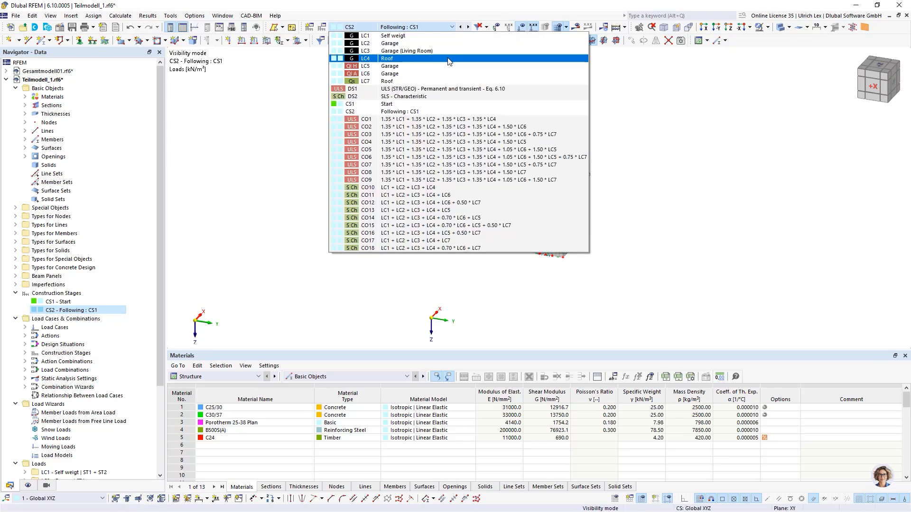
pyautogui.click(432, 104)
pyautogui.keyDown('ctrl'); pyautogui.moveTo(519, 278); pyautogui.dragTo(424, 221, button='middle'); pyautogui.keyUp('ctrl')
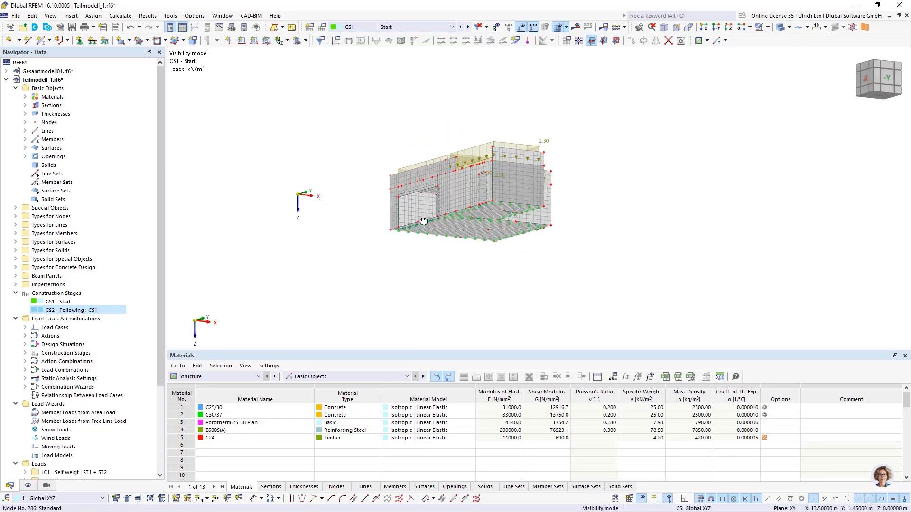
pyautogui.keyDown('ctrl'); pyautogui.moveTo(424, 221); pyautogui.dragTo(499, 255, button='right'); pyautogui.keyUp('ctrl')
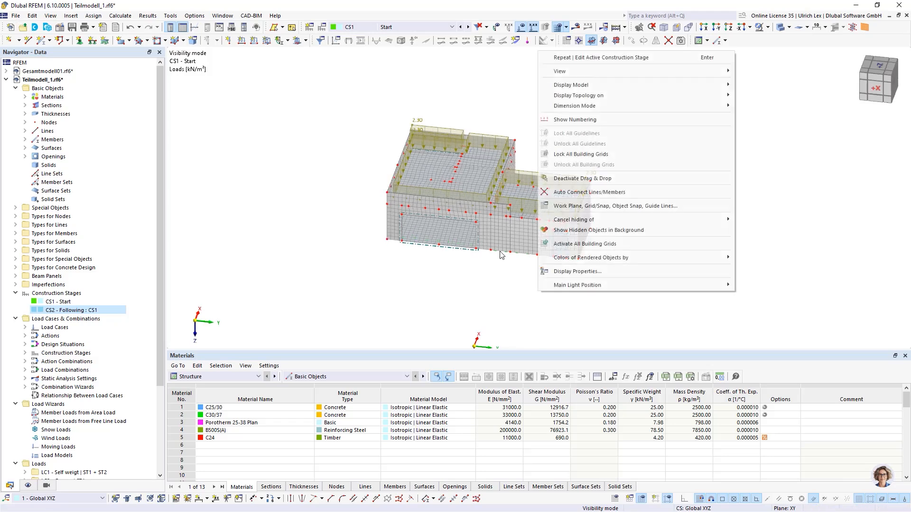
pyautogui.click(634, 325)
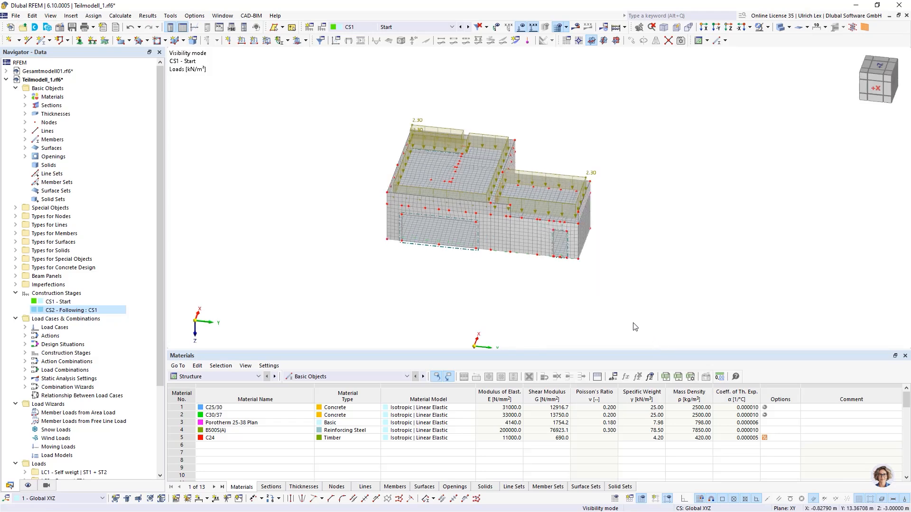
# Step: Turn off the FE mesh display so the CS1 loads show on the plain model
pyautogui.click(566, 27)
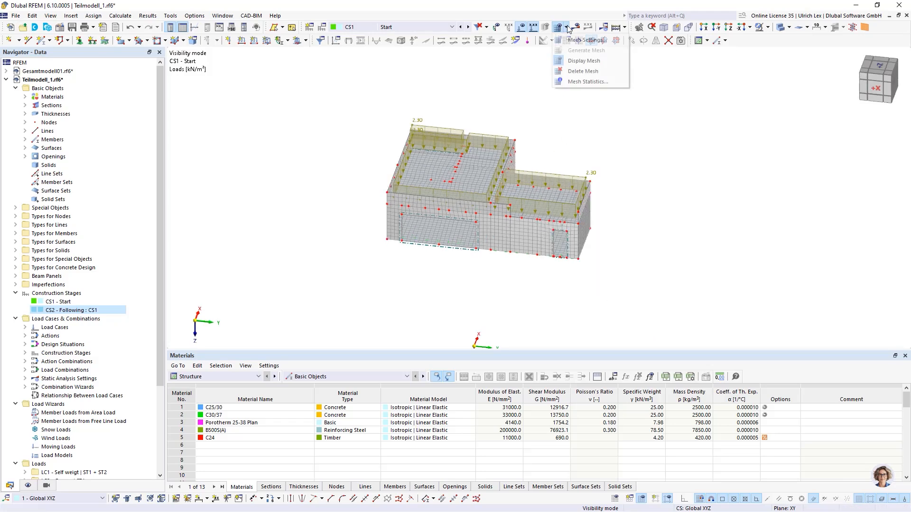
pyautogui.click(600, 61)
pyautogui.keyDown('ctrl'); pyautogui.moveTo(645, 256); pyautogui.dragTo(623, 241, button='right'); pyautogui.keyUp('ctrl')
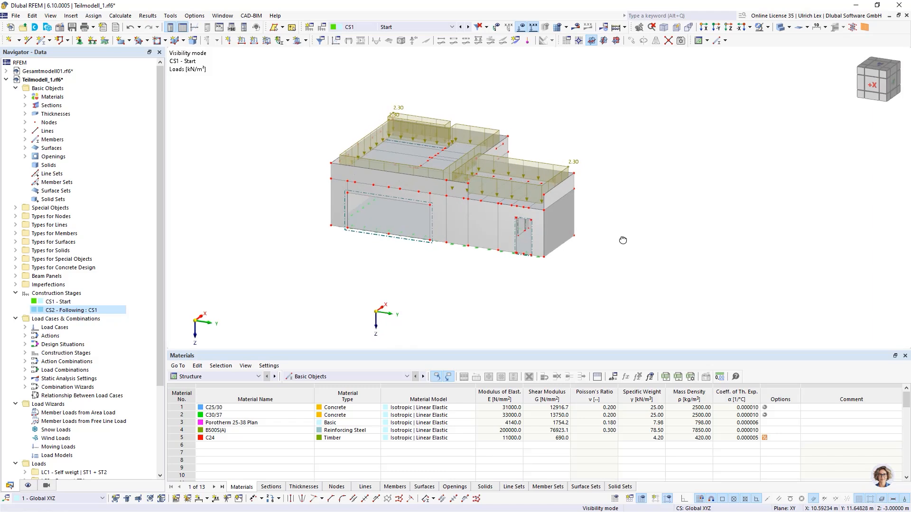
pyautogui.scroll(1, 498, 110)
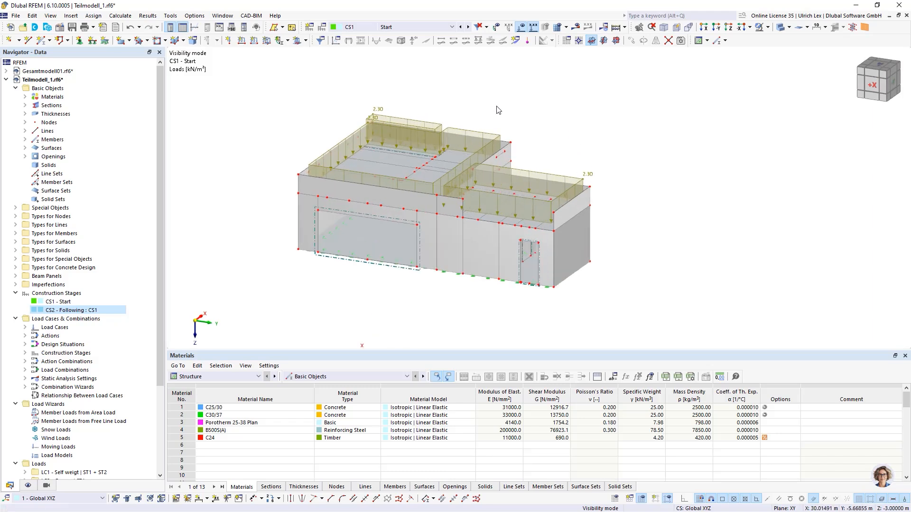
# Step: Switch the model to construction stage CS2 and examine its assigned loads
pyautogui.click(468, 27)
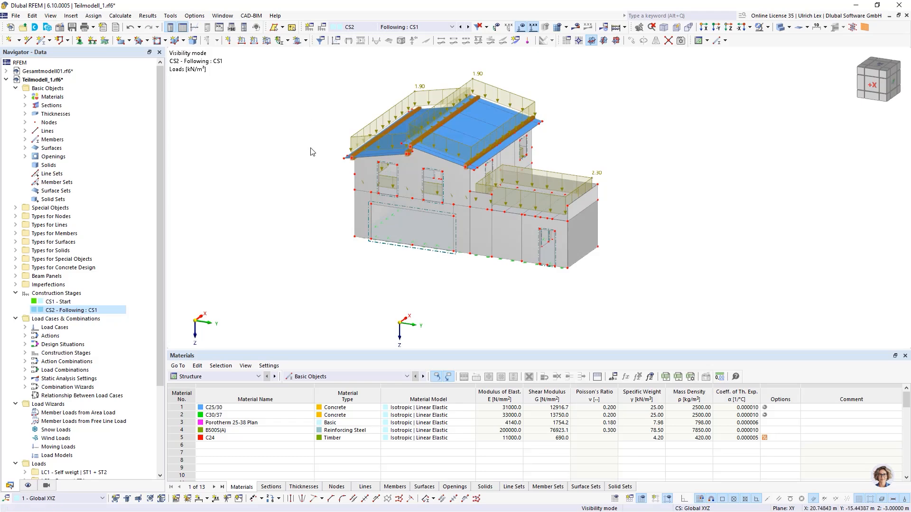
pyautogui.moveTo(311, 150)
pyautogui.keyDown('ctrl'); pyautogui.mouseDown(button='middle')
pyautogui.moveTo(396, 126)
pyautogui.moveTo(367, 114)
pyautogui.moveTo(320, 133)
pyautogui.moveTo(311, 147)
pyautogui.mouseUp(button='middle'); pyautogui.keyUp('ctrl')
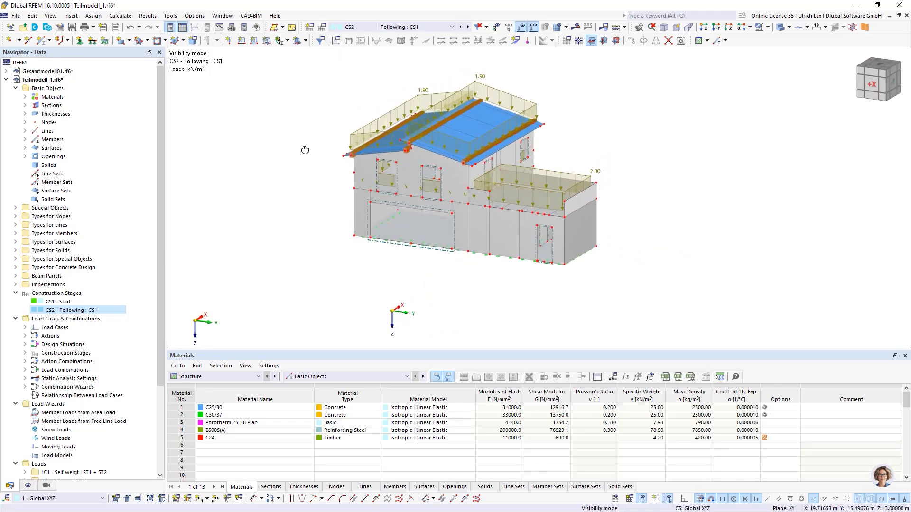
# Step: Edit the combination wizard of design situation DS1 to consider the initial state, assigning construction stage CS1 Start with its final state
pyautogui.click(322, 27)
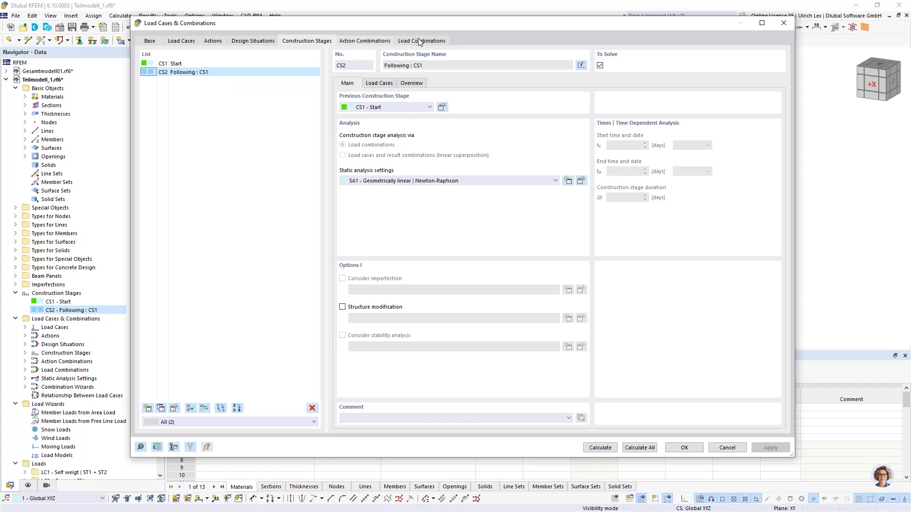
pyautogui.moveTo(525, 25); pyautogui.dragTo(509, 25)
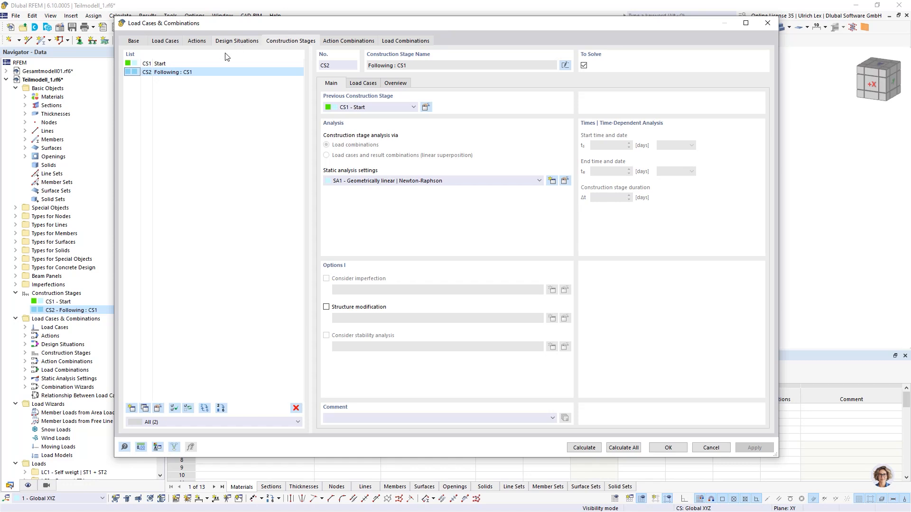
pyautogui.click(237, 40)
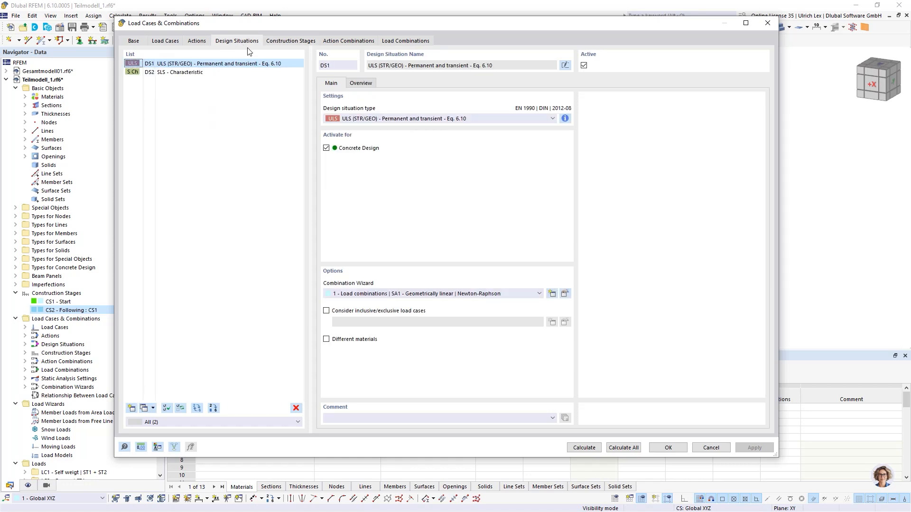
pyautogui.moveTo(306, 27); pyautogui.dragTo(299, 21)
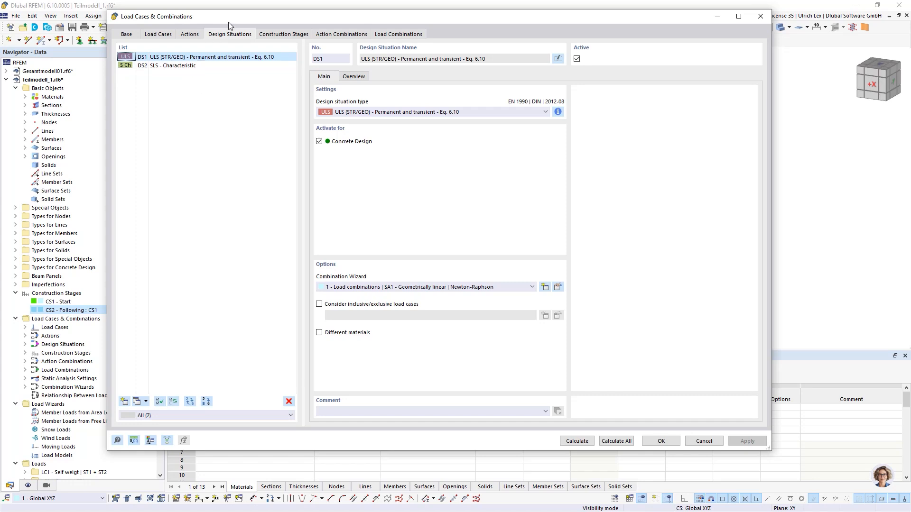
pyautogui.moveTo(239, 17); pyautogui.dragTo(260, 22)
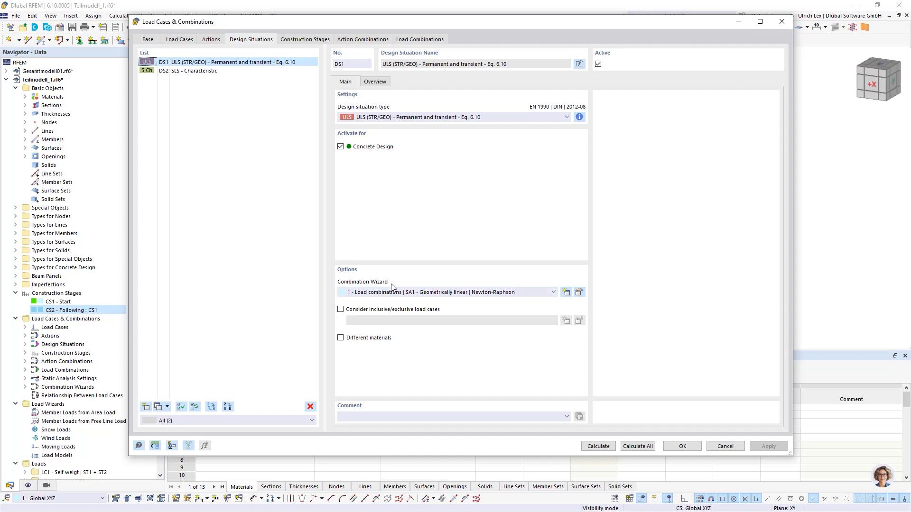
pyautogui.click(579, 292)
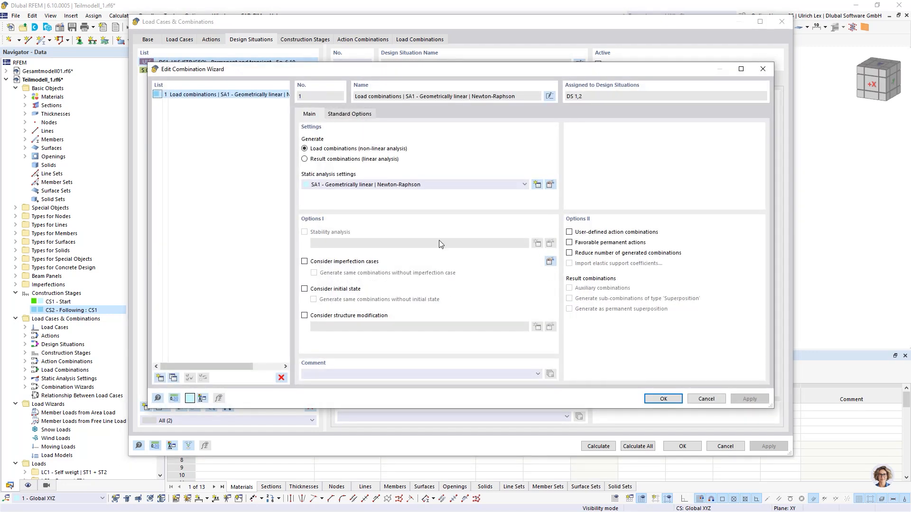
pyautogui.moveTo(360, 65); pyautogui.dragTo(369, 46)
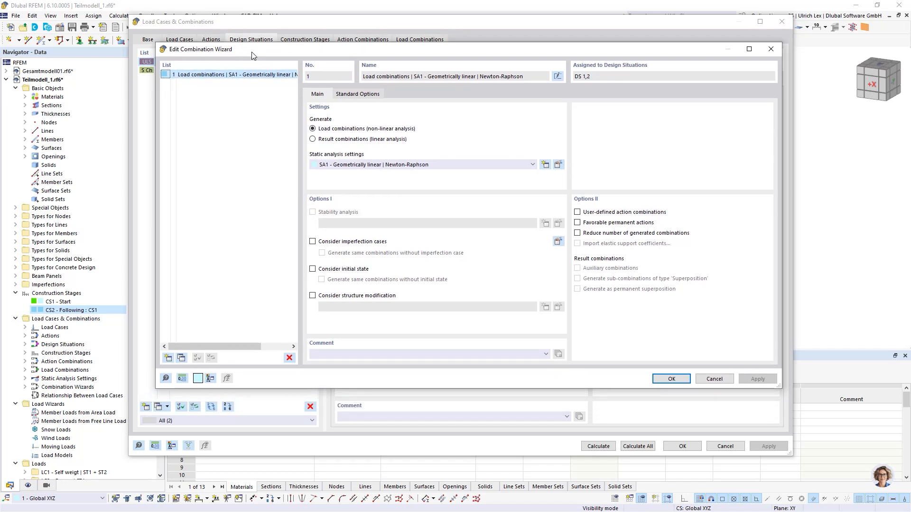
pyautogui.moveTo(255, 56); pyautogui.dragTo(313, 68)
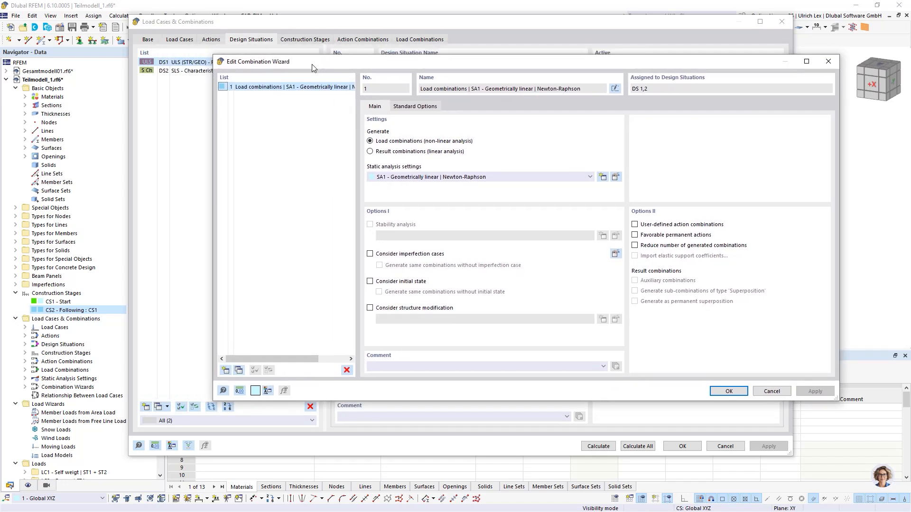
pyautogui.click(370, 282)
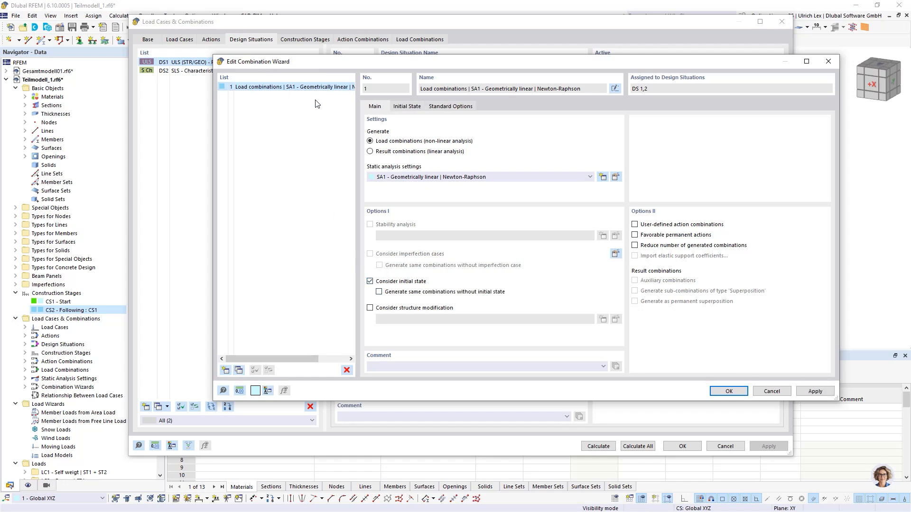
pyautogui.click(409, 107)
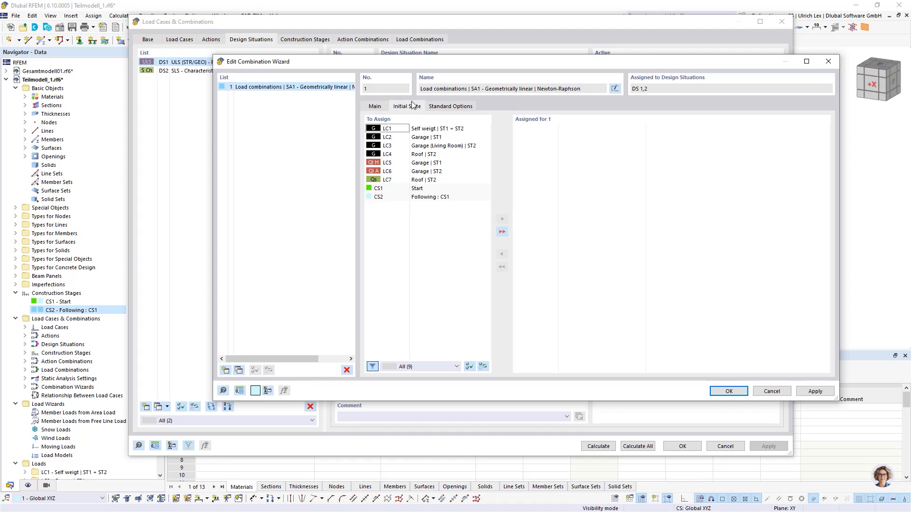
pyautogui.doubleClick(379, 189)
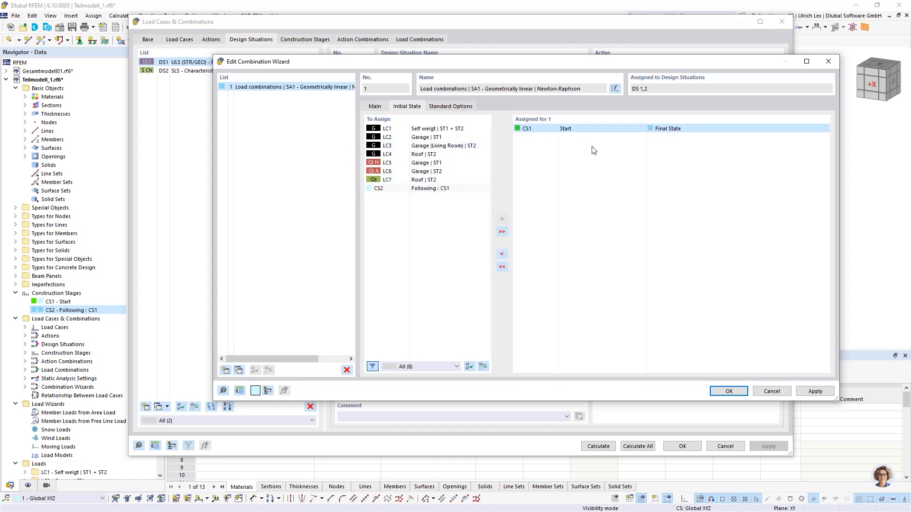
pyautogui.click(744, 394)
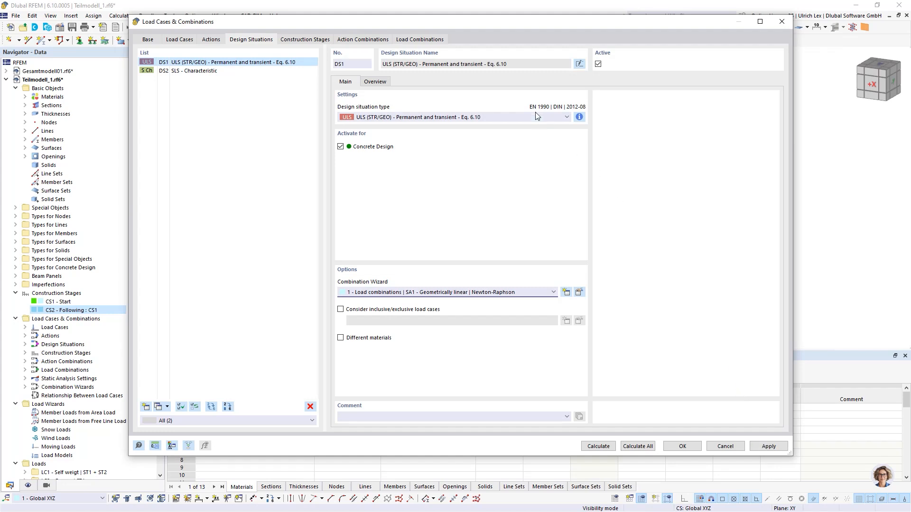
# Step: Enter the comment ST1 for design situation DS1 and for its combination wizard 1
pyautogui.click(394, 418)
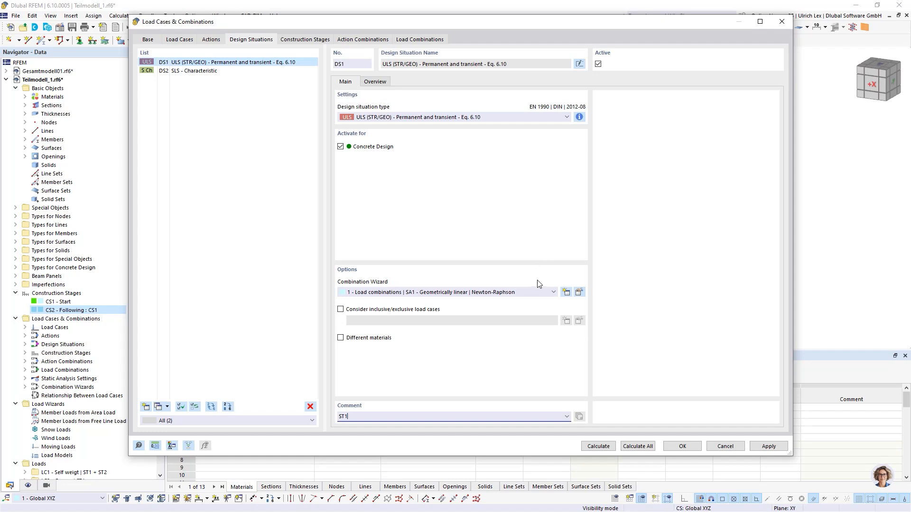
pyautogui.click(579, 292)
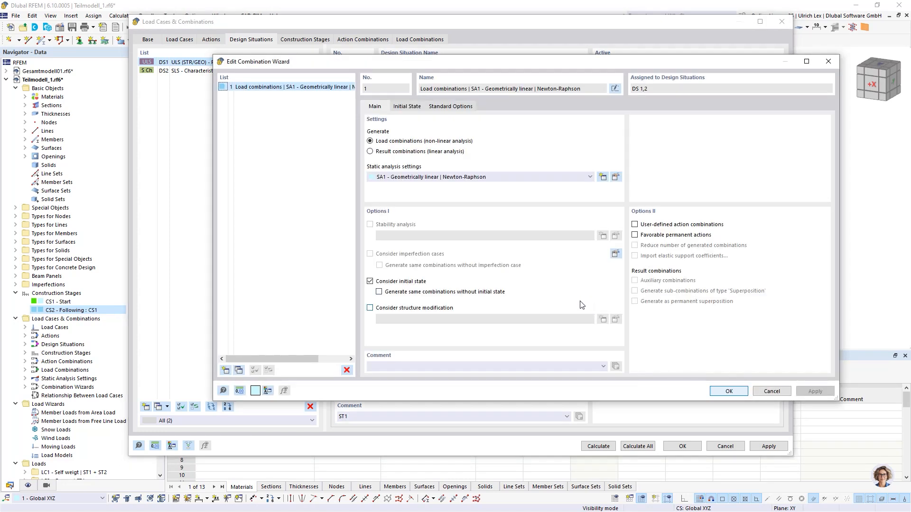
pyautogui.click(421, 365)
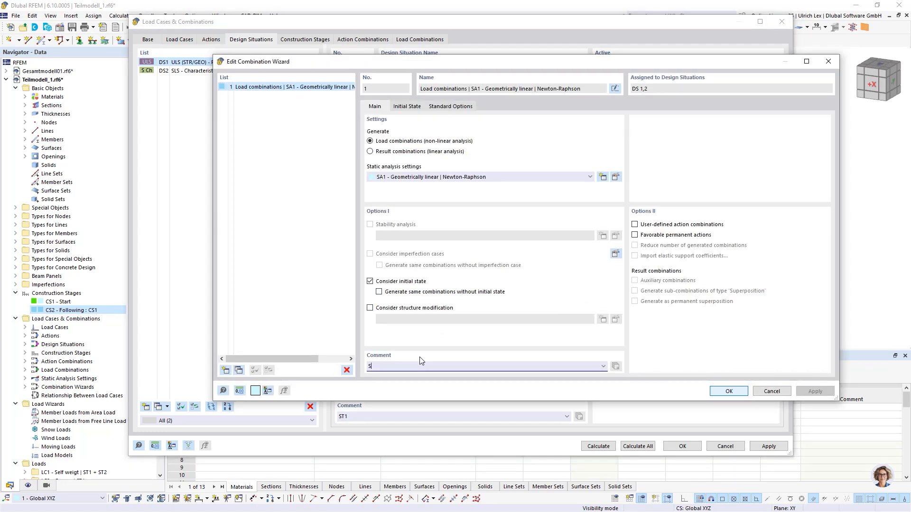
pyautogui.write('ST1')
pyautogui.moveTo(363, 65); pyautogui.dragTo(345, 68)
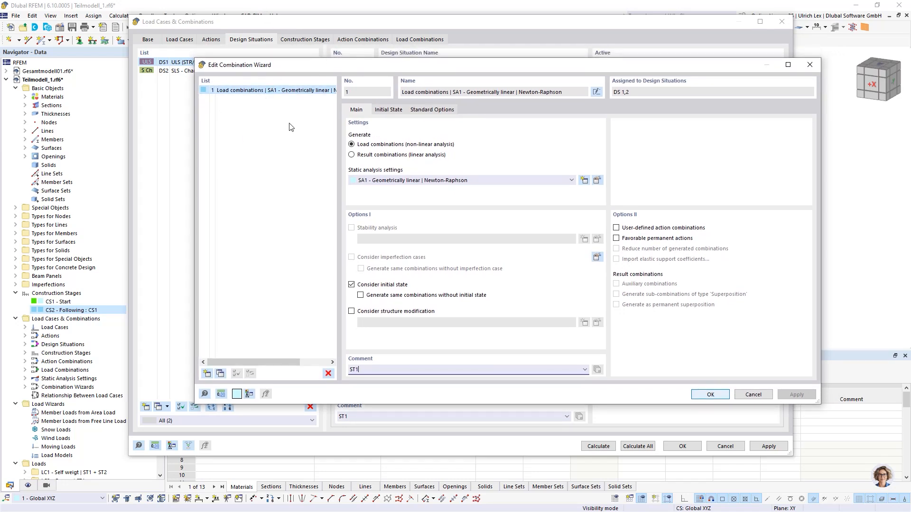
# Step: Copy combination wizard 1, set the copy's comment to ST2 and assign construction stage CS2 as its initial state
pyautogui.click(220, 374)
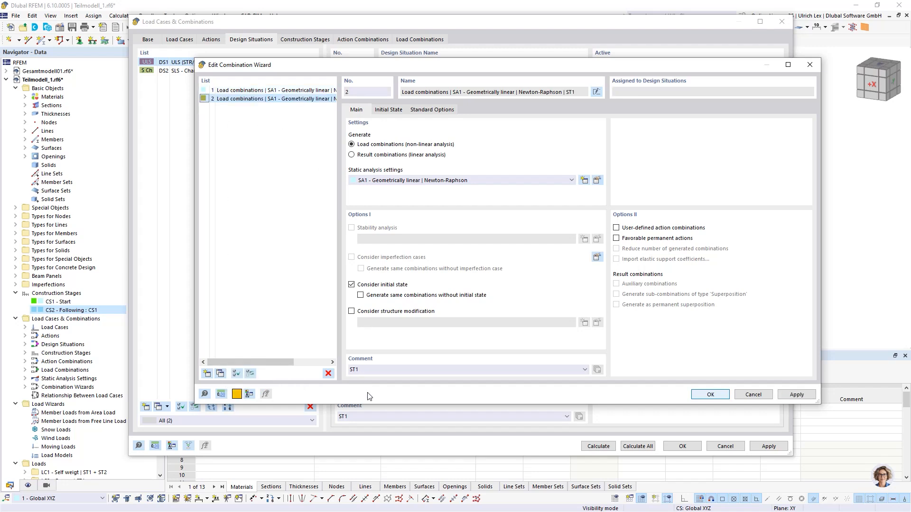
pyautogui.click(376, 370)
pyautogui.click(397, 114)
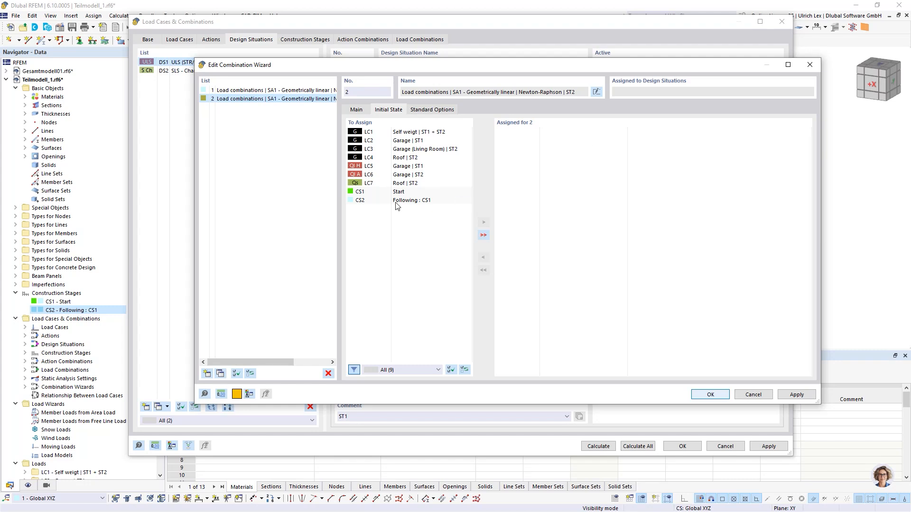
pyautogui.doubleClick(378, 193)
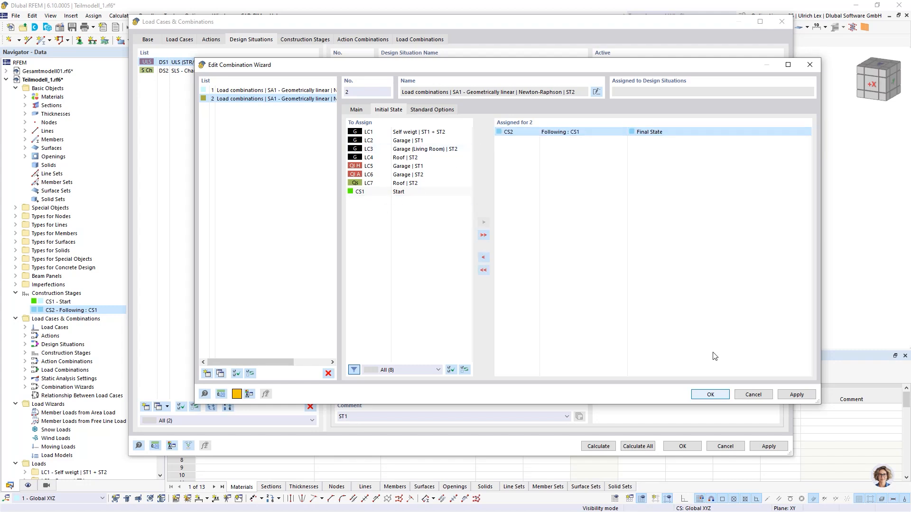
pyautogui.click(710, 395)
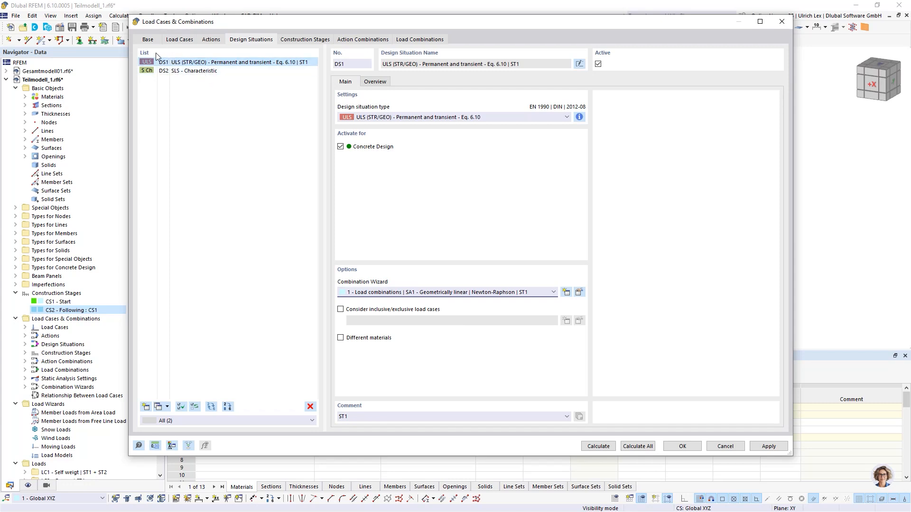
# Step: Assign combination wizard 1 with the comment ST1 to both design situations DS1 and DS2
pyautogui.keyDown('shift'); pyautogui.click(163, 74); pyautogui.keyUp('shift')
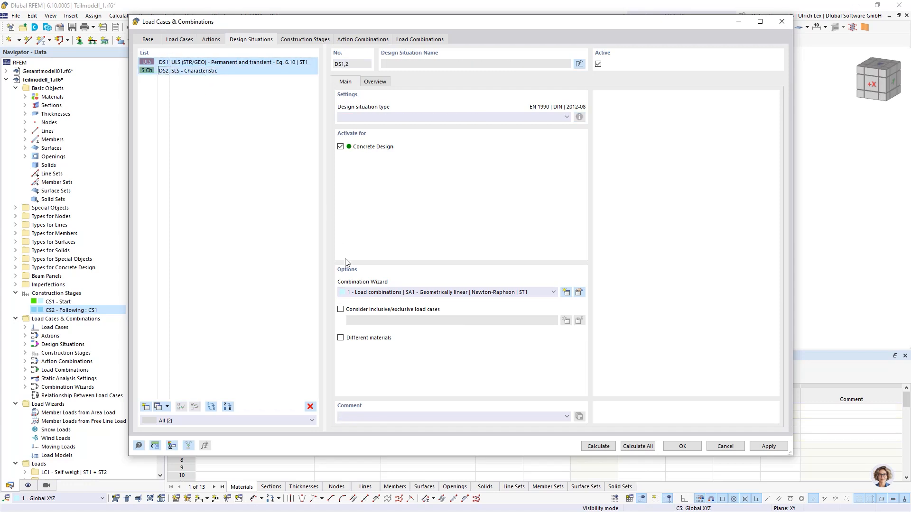
pyautogui.click(541, 293)
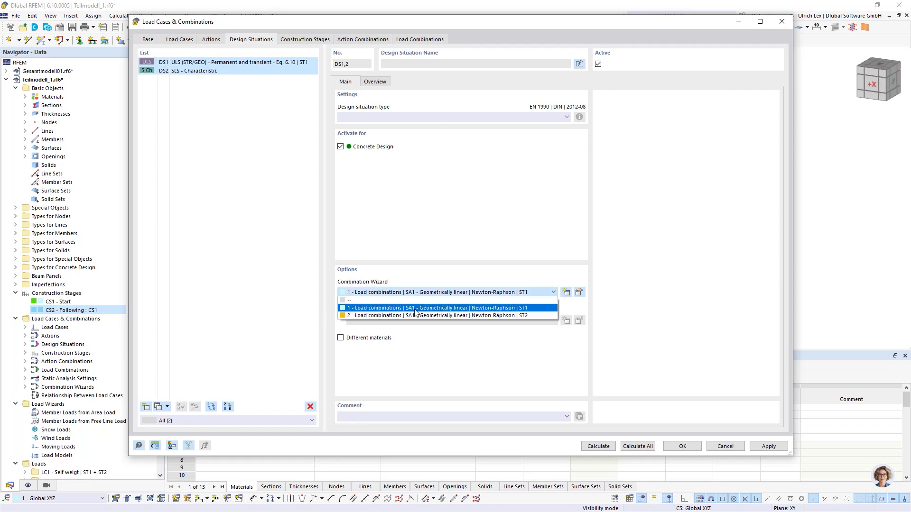
pyautogui.click(541, 309)
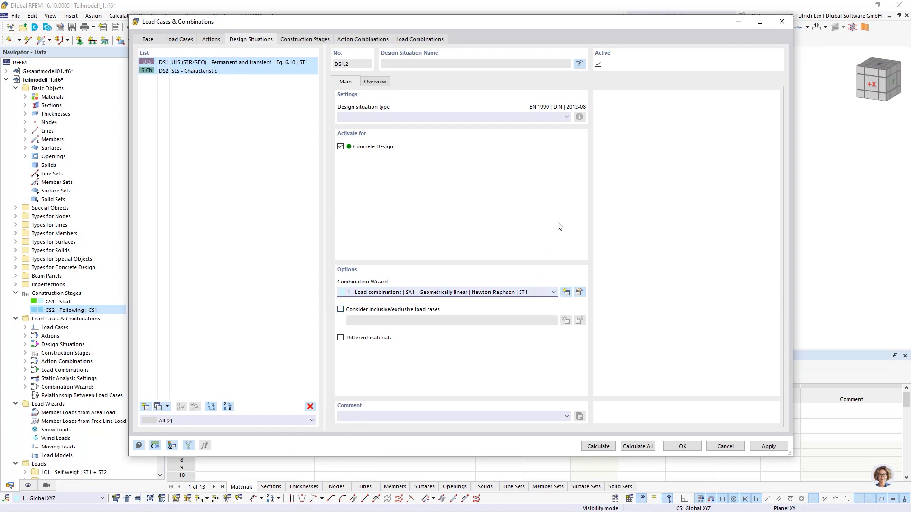
# Step: Duplicate design situations DS1 and DS2 and assign combination wizard 2 with the comment ST2 to both copies
pyautogui.click(216, 120)
pyautogui.click(223, 72)
pyautogui.keyDown('ctrl'); pyautogui.click(227, 65); pyautogui.keyUp('ctrl')
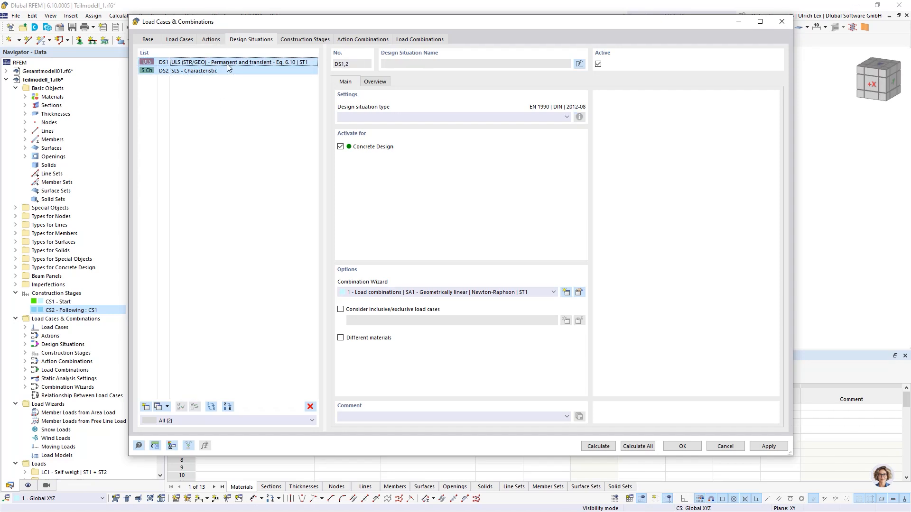
pyautogui.click(157, 409)
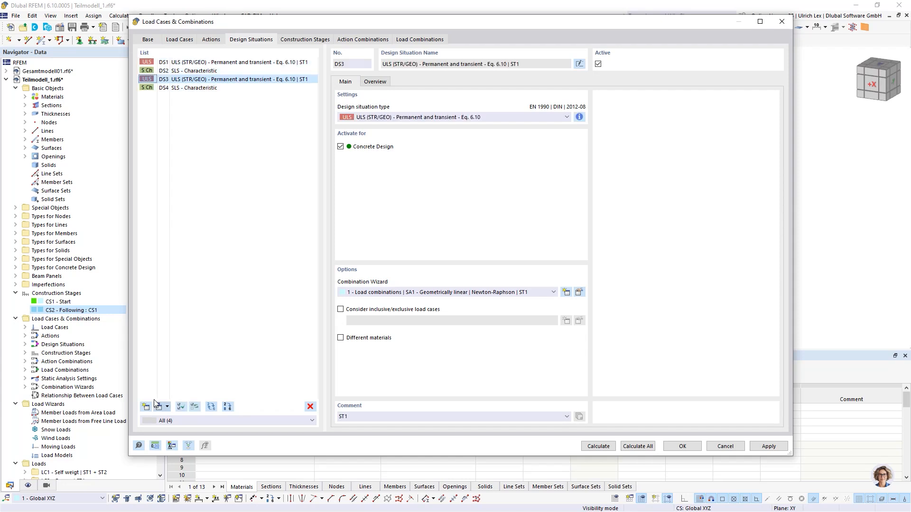
pyautogui.keyDown('shift'); pyautogui.click(199, 88); pyautogui.keyUp('shift')
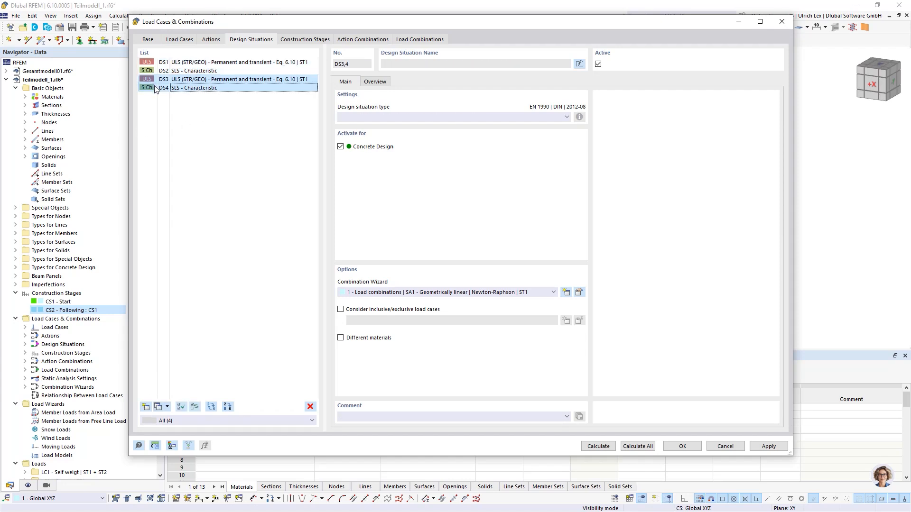
pyautogui.click(534, 292)
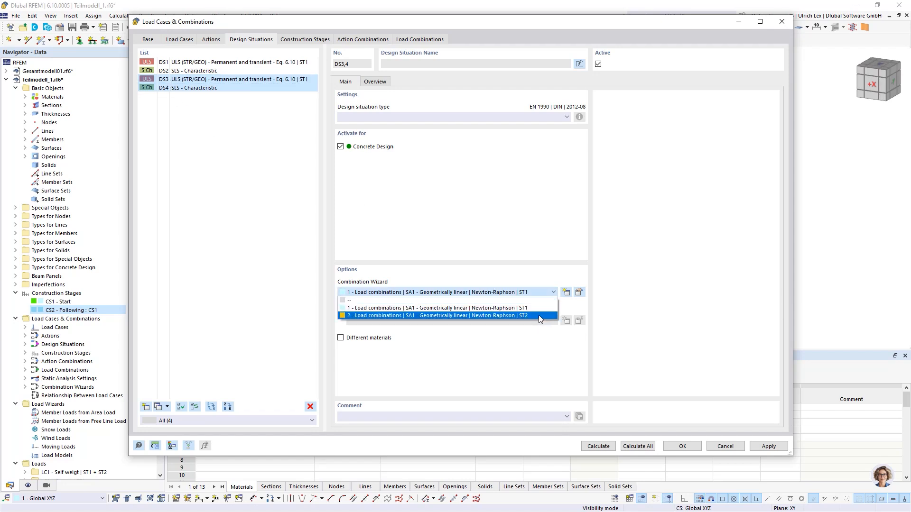
pyautogui.click(538, 315)
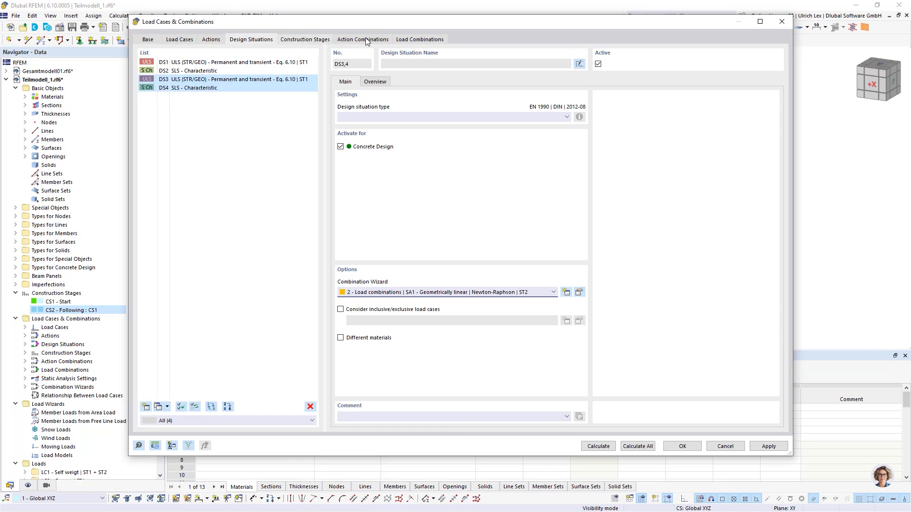
pyautogui.click(279, 134)
# Step: Examine the generated load combinations, comparing CO1 to CO4, CO5 to CO14 and the additional combination CO15
pyautogui.click(427, 41)
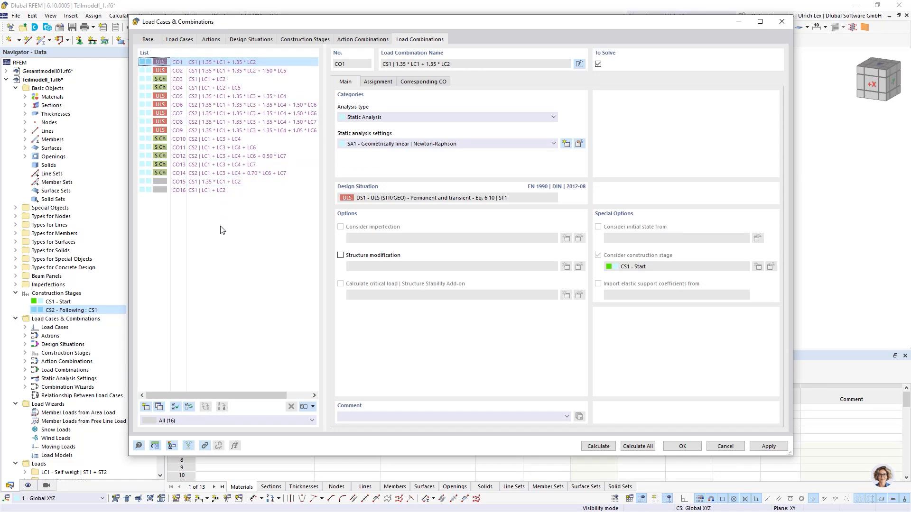
pyautogui.keyDown('shift'); pyautogui.click(211, 89); pyautogui.keyUp('shift')
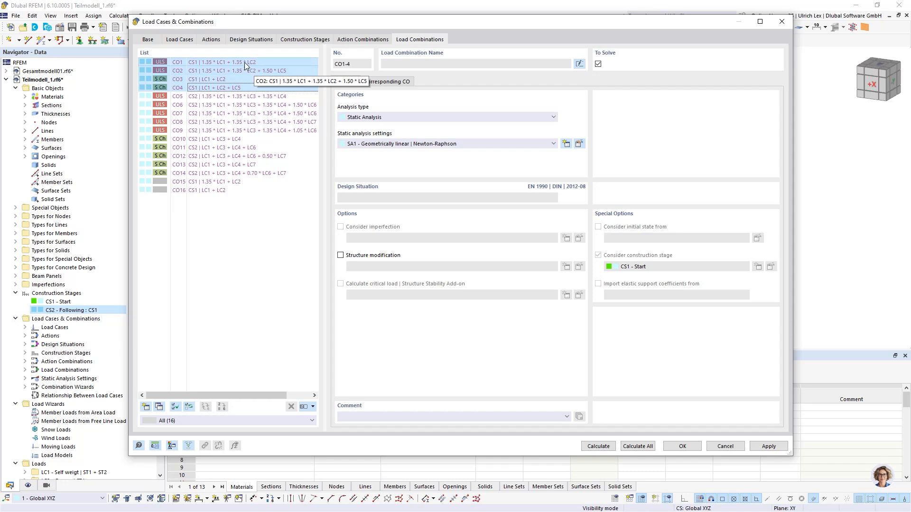
pyautogui.click(184, 99)
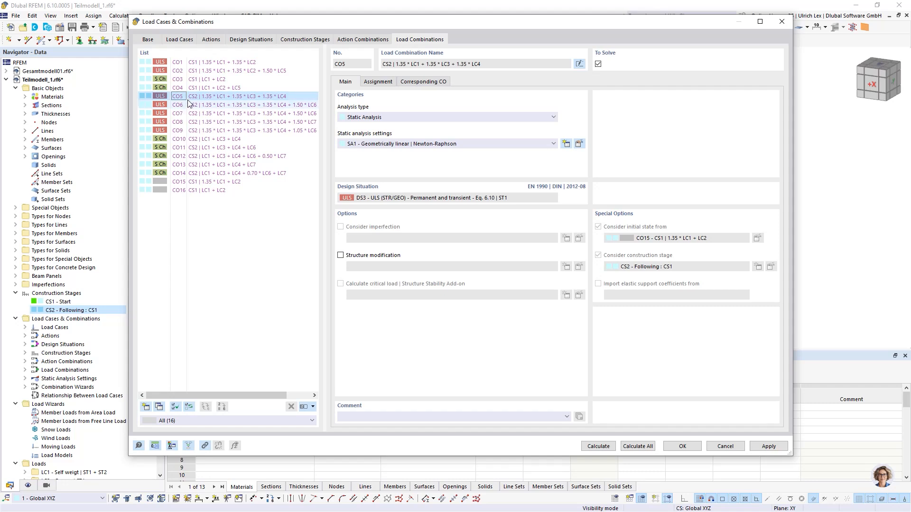
pyautogui.keyDown('shift'); pyautogui.click(186, 174); pyautogui.keyUp('shift')
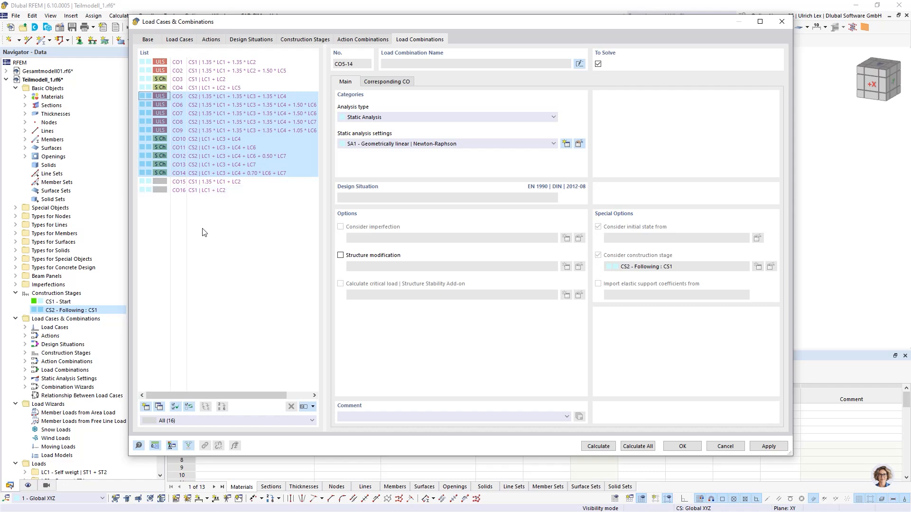
pyautogui.click(185, 183)
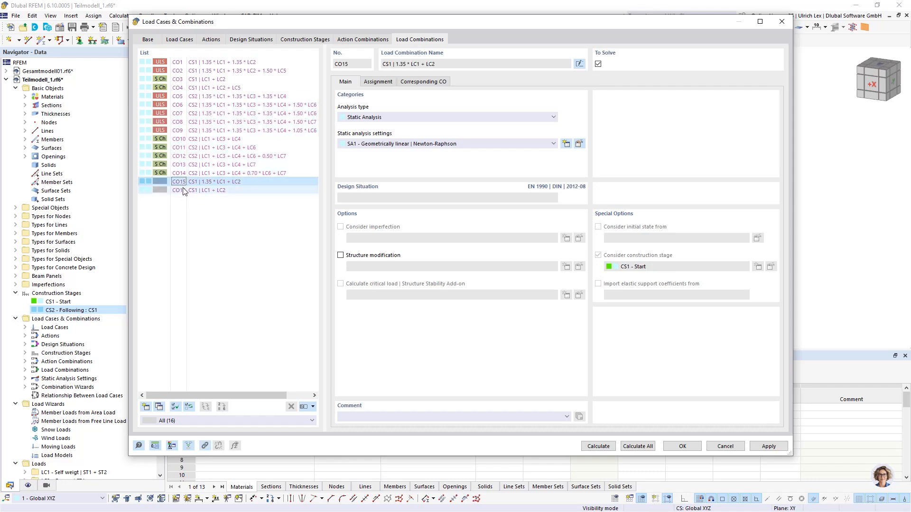
# Step: Check CO14's initial state and construction stage against the combination wizard of DS3 and DS4, and accept the load combinations
pyautogui.click(178, 174)
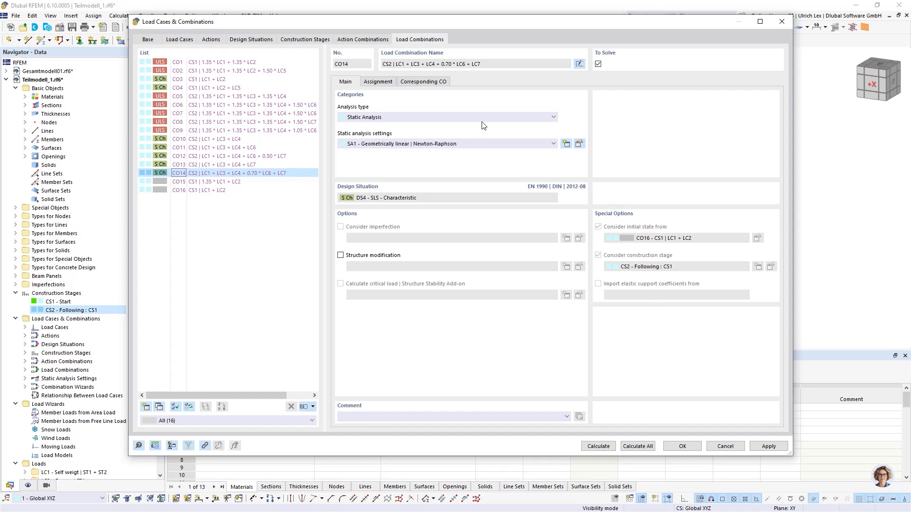
pyautogui.click(255, 40)
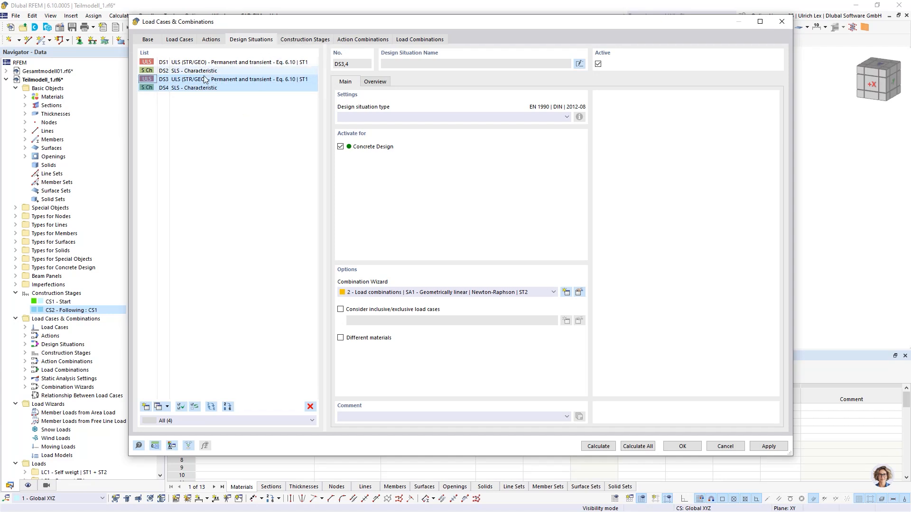
pyautogui.click(415, 39)
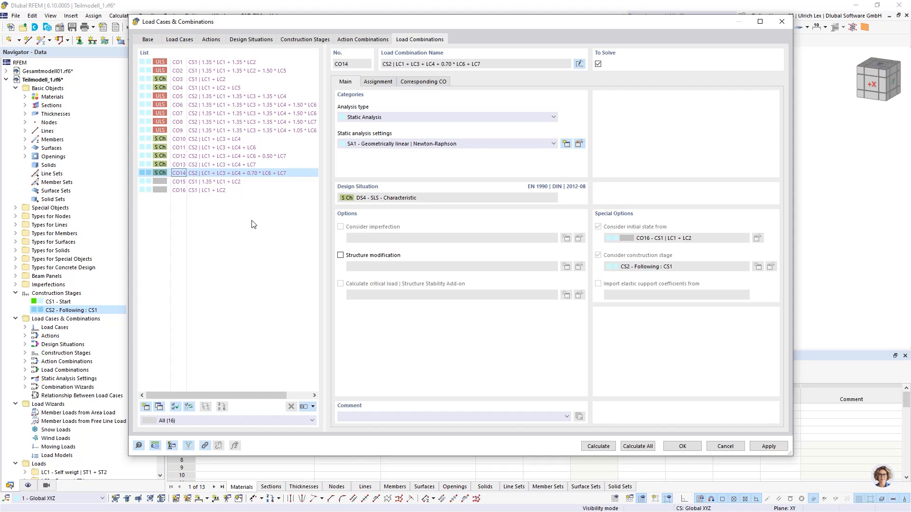
pyautogui.press('Left')
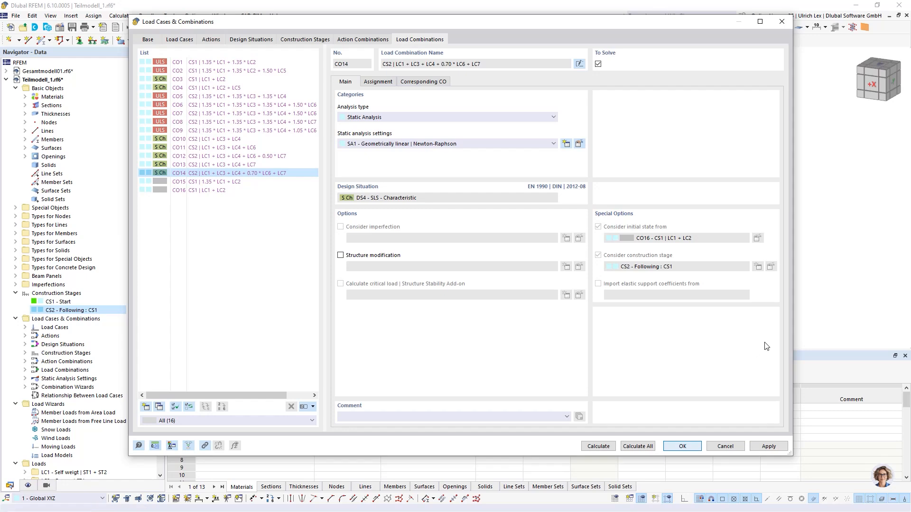
pyautogui.press('Return')
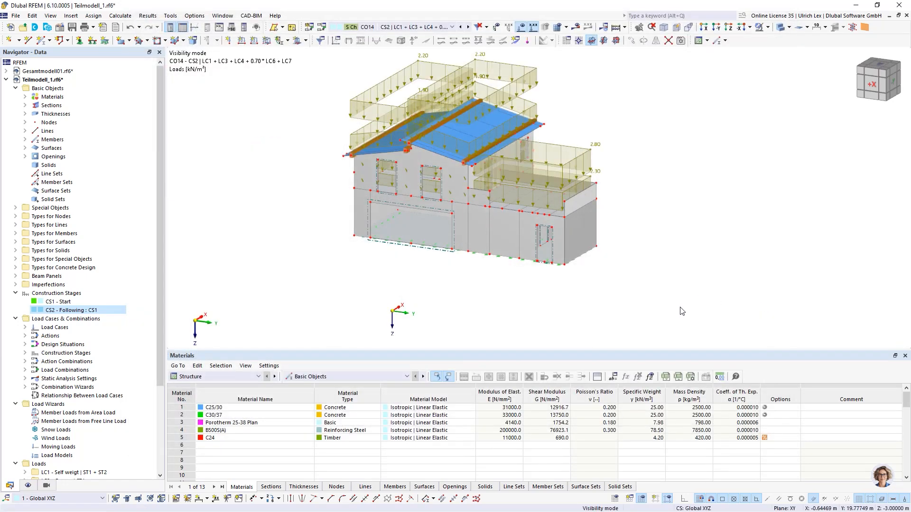
# Step: Calculate load combination CO14 from the load cases and combinations settings
pyautogui.click(451, 27)
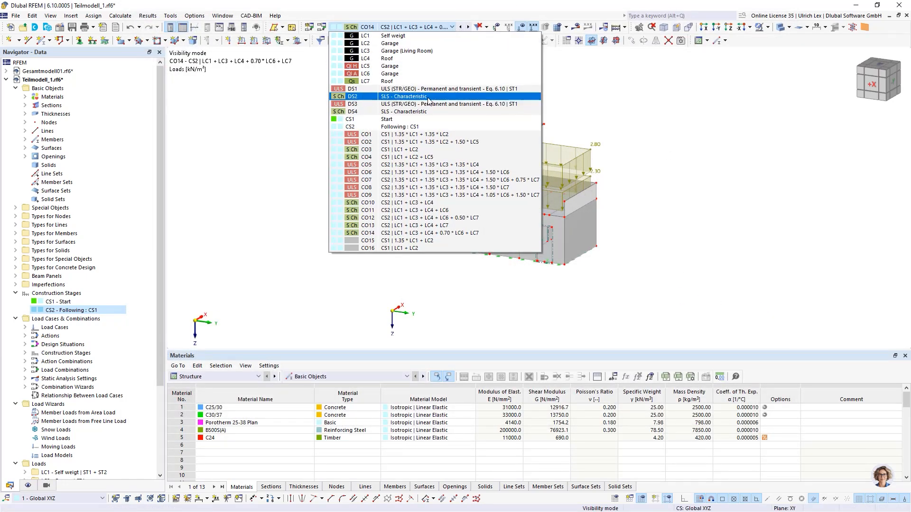
pyautogui.click(631, 130)
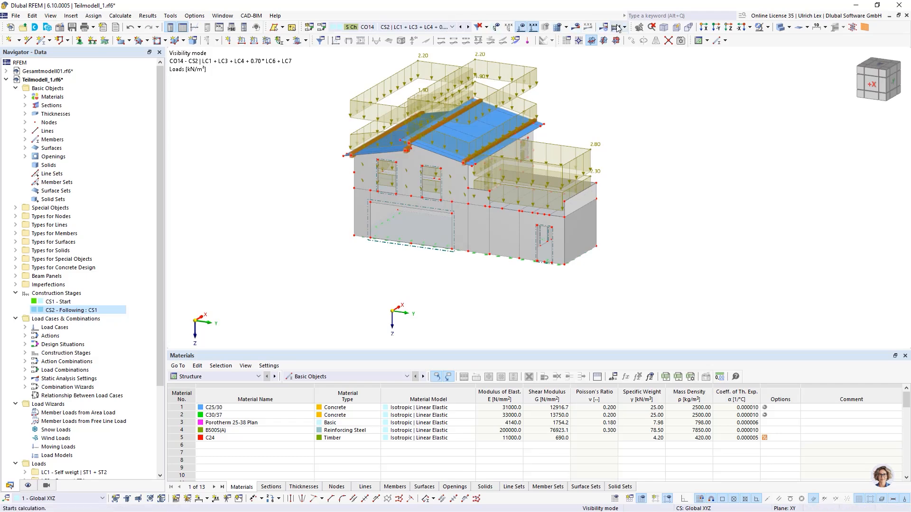
pyautogui.click(323, 28)
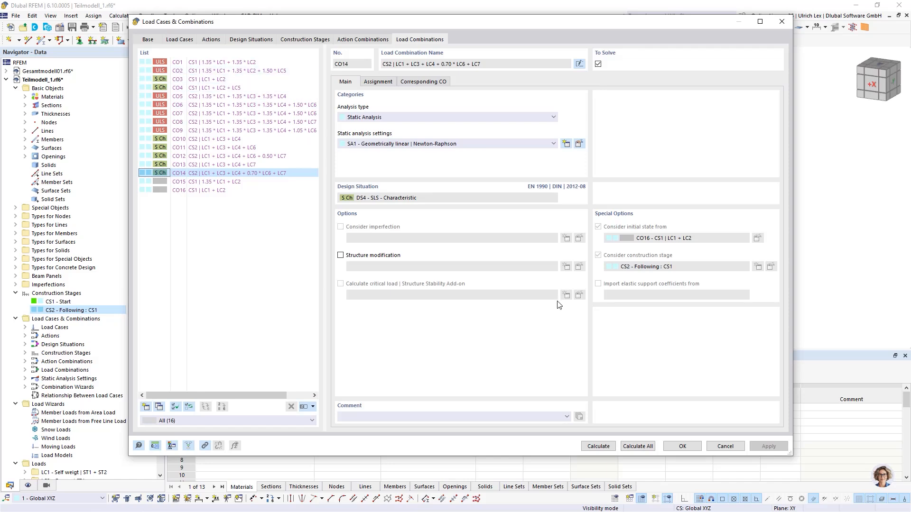
pyautogui.click(599, 446)
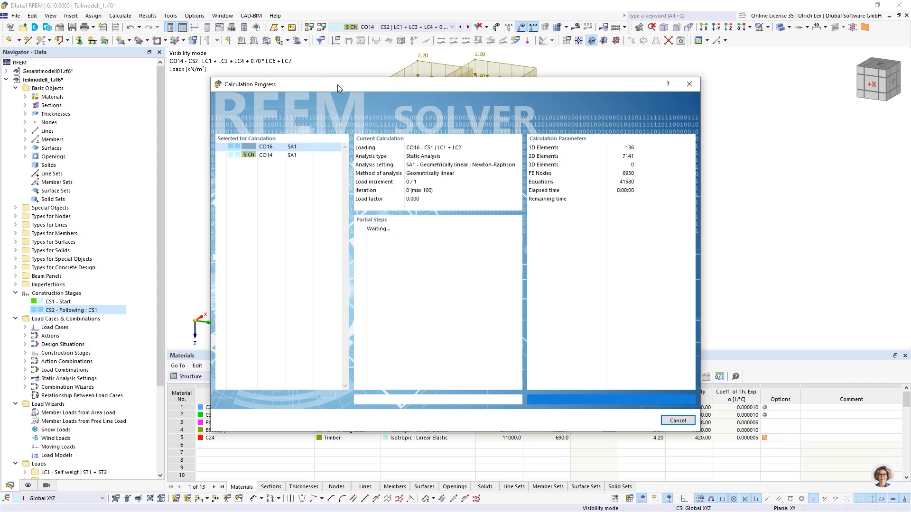
pyautogui.moveTo(392, 68); pyautogui.dragTo(434, 47)
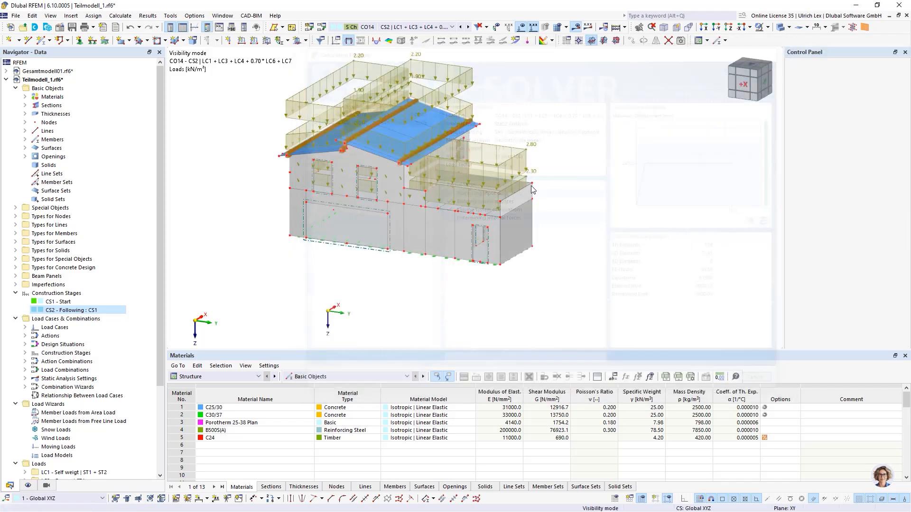
# Step: Calculate all load cases, load combinations and construction stages together with the concrete design
pyautogui.click(321, 31)
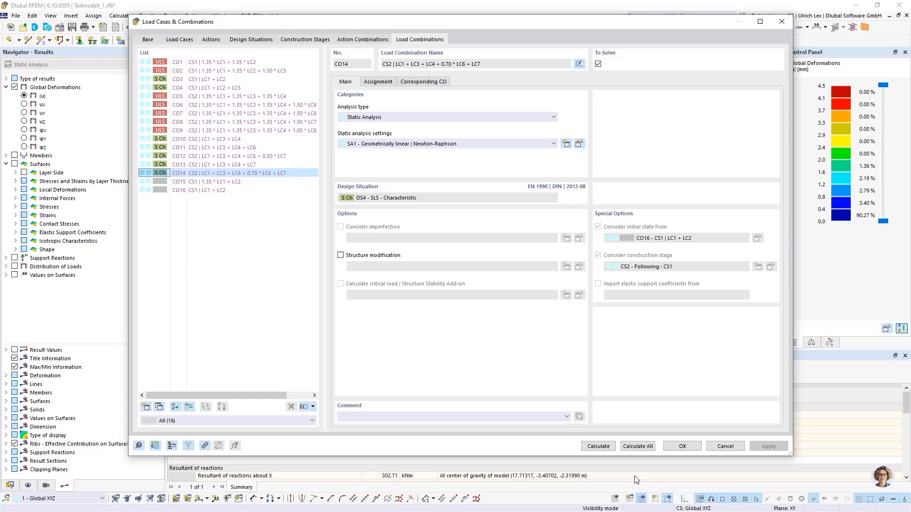
pyautogui.click(638, 446)
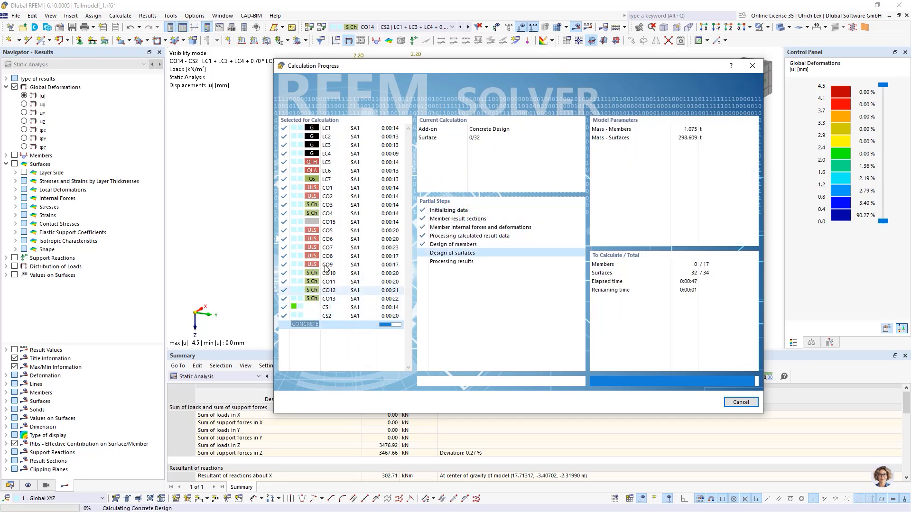
pyautogui.moveTo(460, 65); pyautogui.dragTo(457, 33)
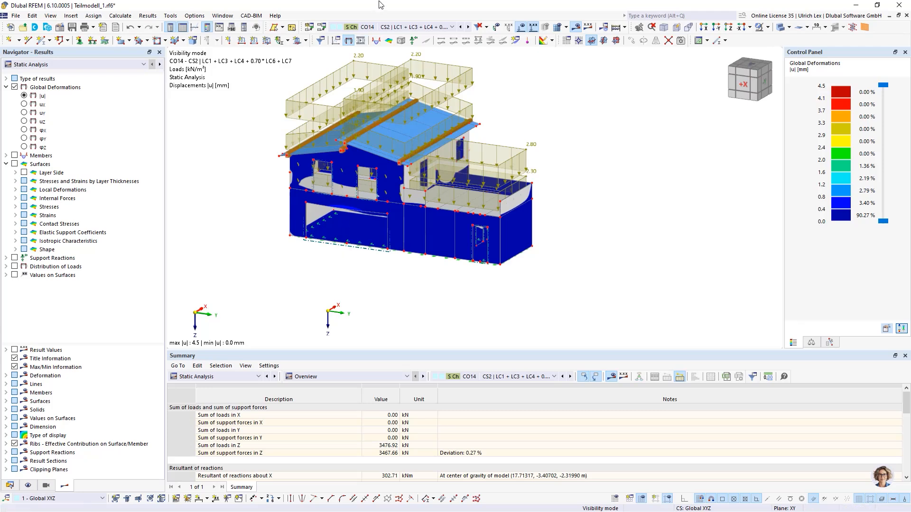
# Step: Examine the global deformations for load combinations CO2 and CO1 and for construction stage CS2
pyautogui.click(452, 28)
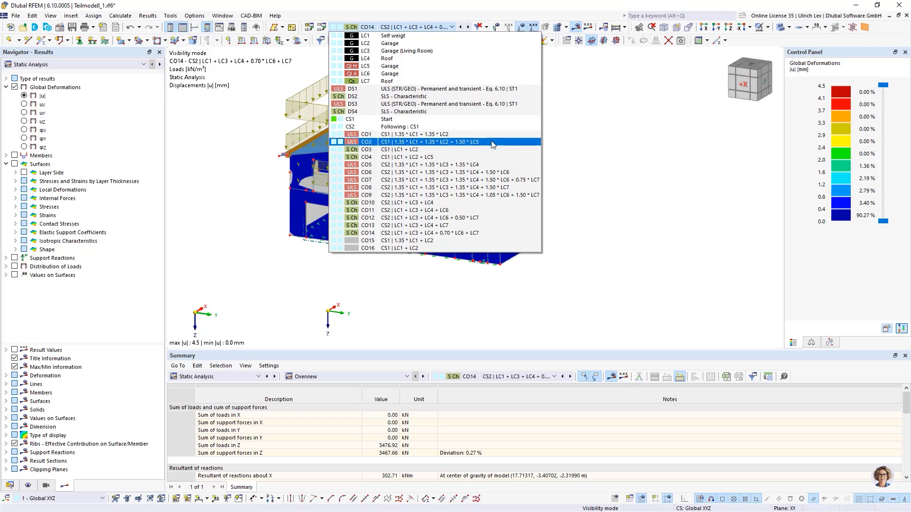
pyautogui.press('Escape')
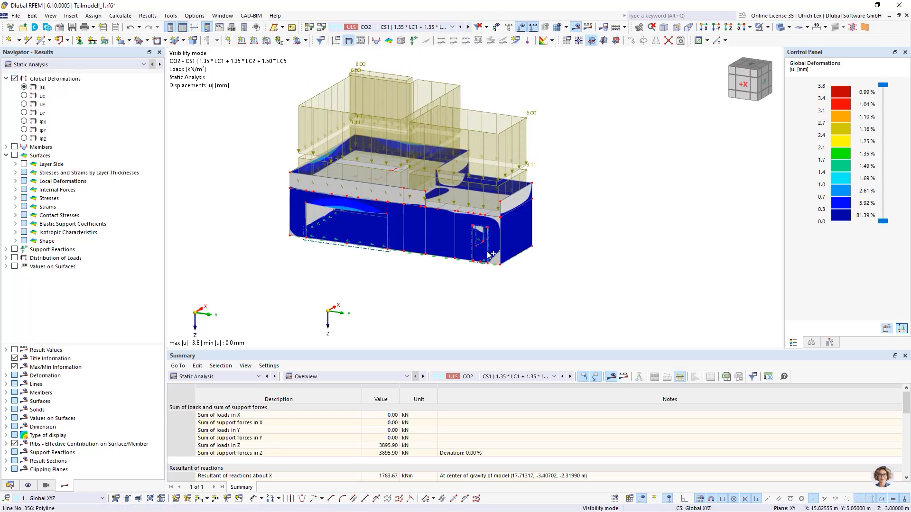
pyautogui.moveTo(465, 296)
pyautogui.keyDown('ctrl'); pyautogui.mouseDown(button='middle')
pyautogui.moveTo(474, 289)
pyautogui.moveTo(468, 295)
pyautogui.mouseUp(button='middle'); pyautogui.keyUp('ctrl')
pyautogui.scroll(1, 468, 295)
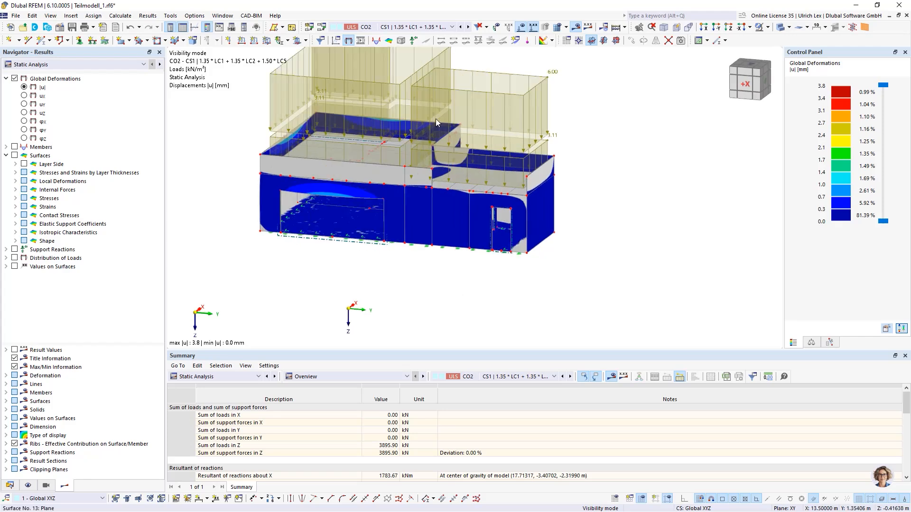
pyautogui.scroll(1, 375, 29)
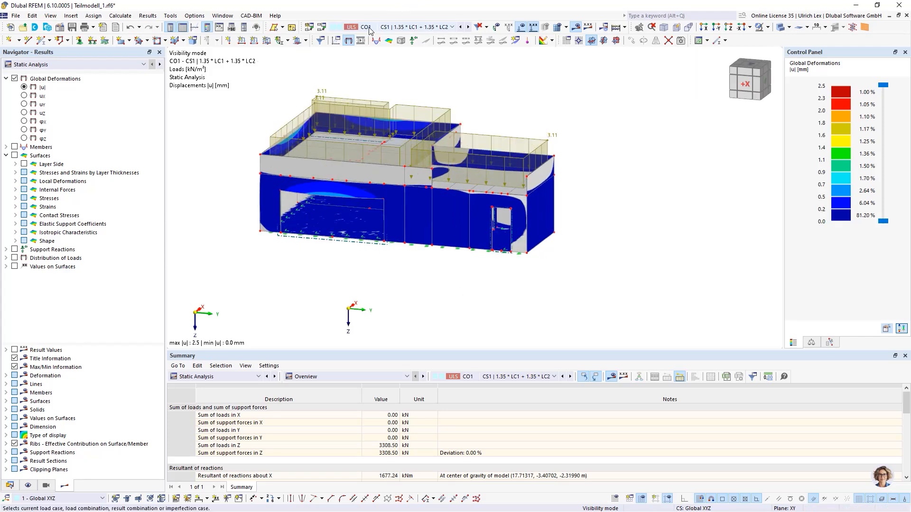
pyautogui.scroll(2, 250, 99)
pyautogui.scroll(-1, 463, 159)
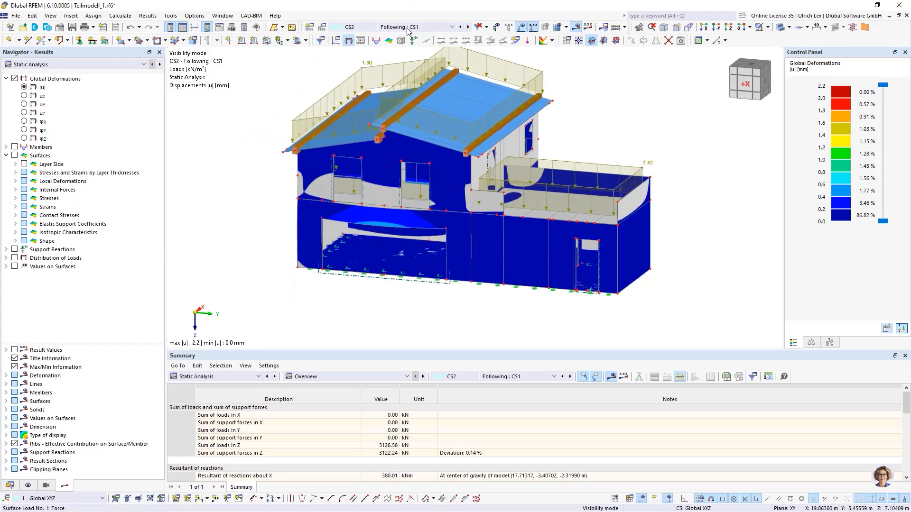
# Step: Display the global deformations of load combination CO2 and hide the loads on the model
pyautogui.click(433, 30)
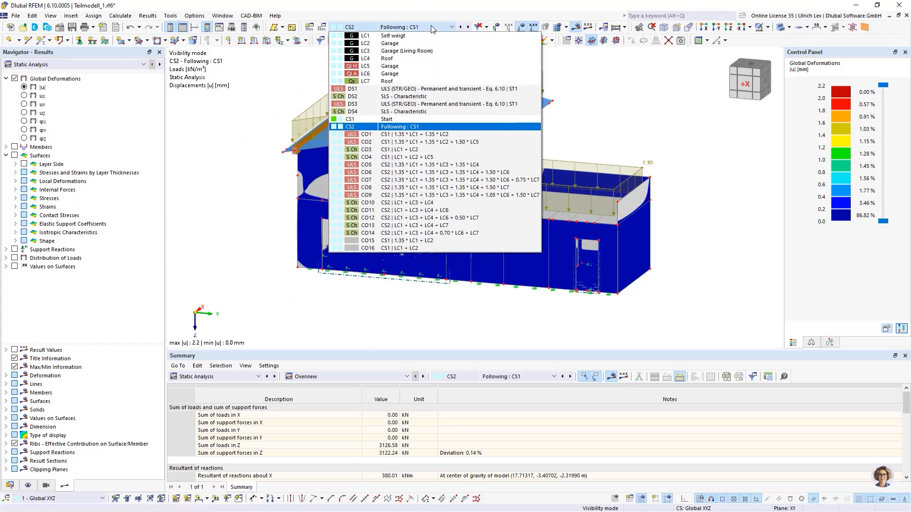
pyautogui.click(428, 143)
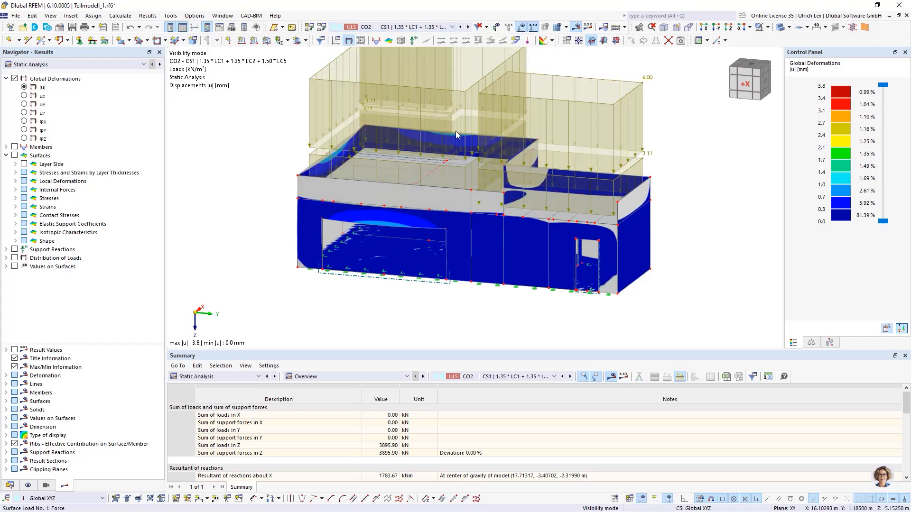
pyautogui.scroll(-1, 458, 314)
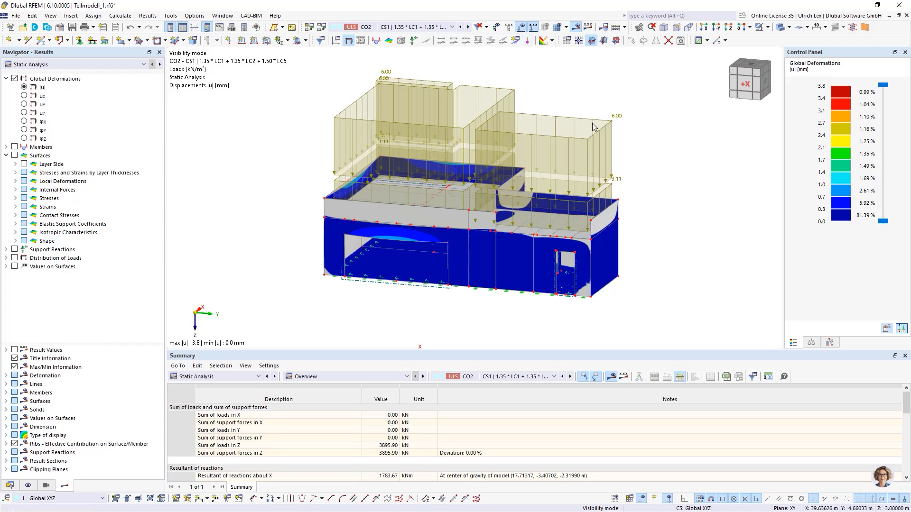
pyautogui.click(520, 27)
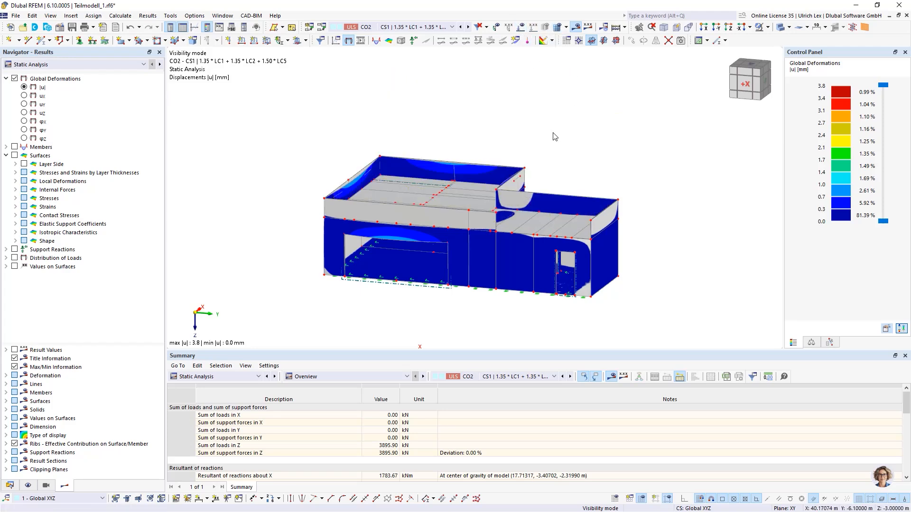
# Step: Display the global deformations of load combination CO5 with the model rendered as a wireframe
pyautogui.click(451, 27)
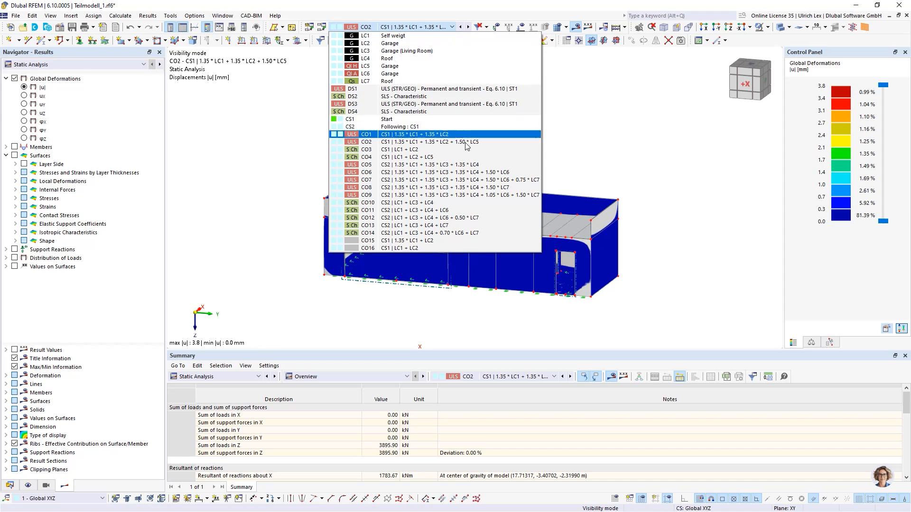
pyautogui.click(385, 166)
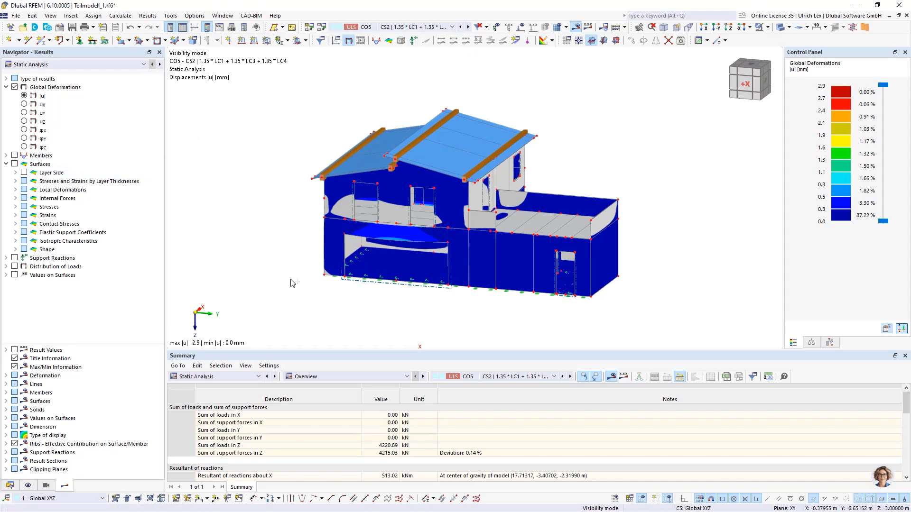
pyautogui.click(780, 27)
pyautogui.keyDown('ctrl'); pyautogui.moveTo(348, 291); pyautogui.dragTo(426, 283, button='middle'); pyautogui.keyUp('ctrl')
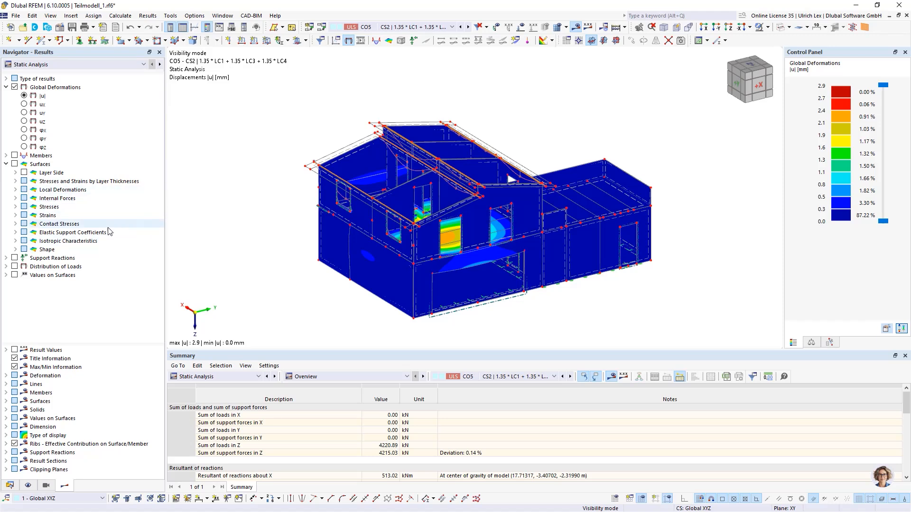
# Step: Compare CO5's deformations as differences to initial state with its final results
pyautogui.click(7, 79)
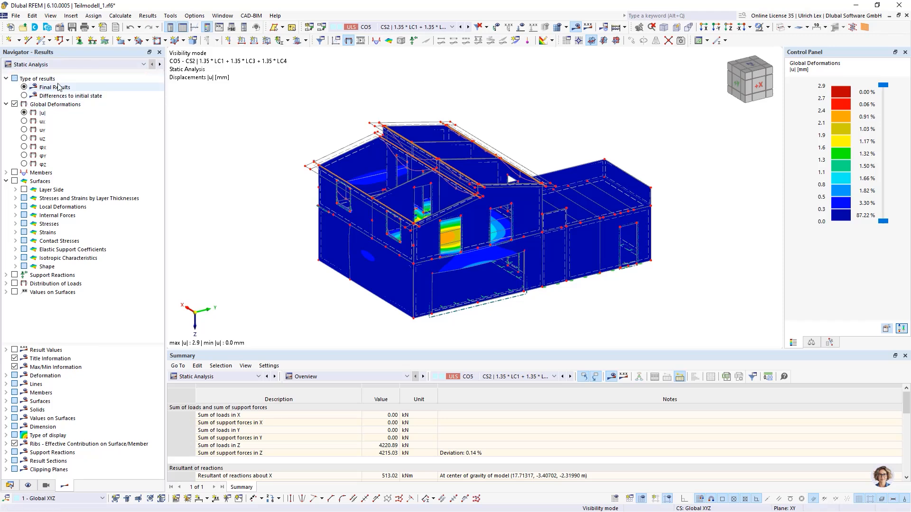
pyautogui.click(24, 95)
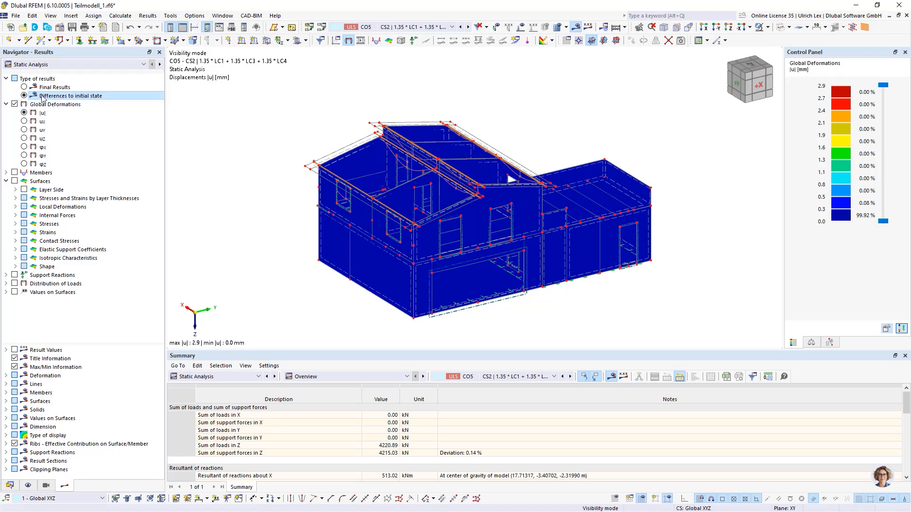
pyautogui.click(24, 87)
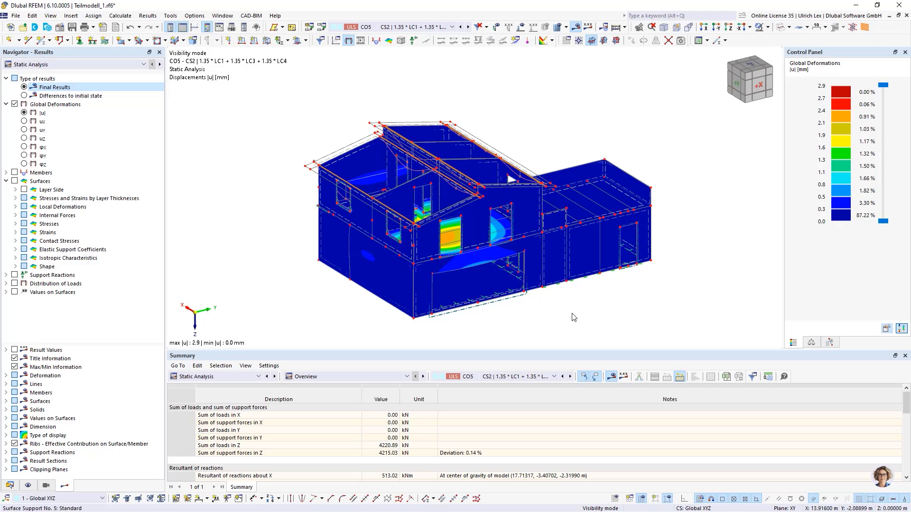
# Step: Examine the final global deformations of CO5 on the building model and enlarge the results summary table
pyautogui.scroll(1, 373, 199)
pyautogui.scroll(1, 503, 98)
pyautogui.scroll(-2, 503, 98)
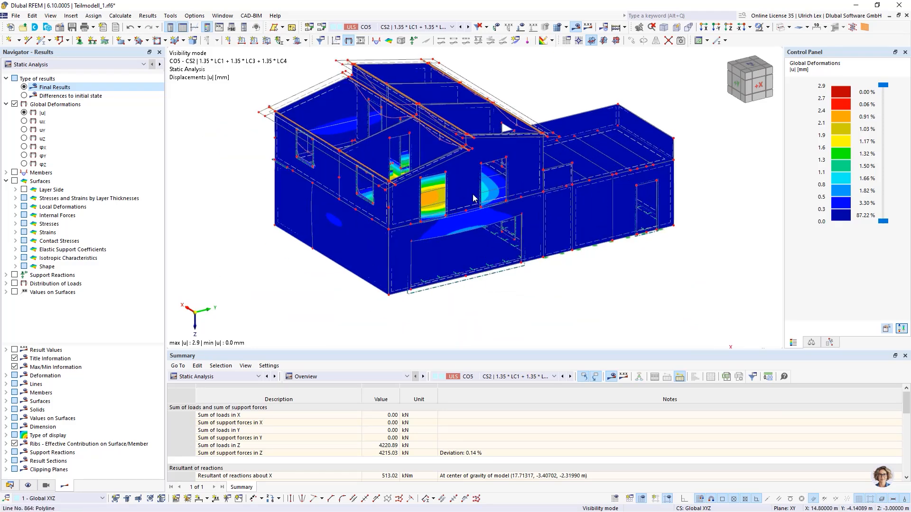
pyautogui.scroll(1, 479, 199)
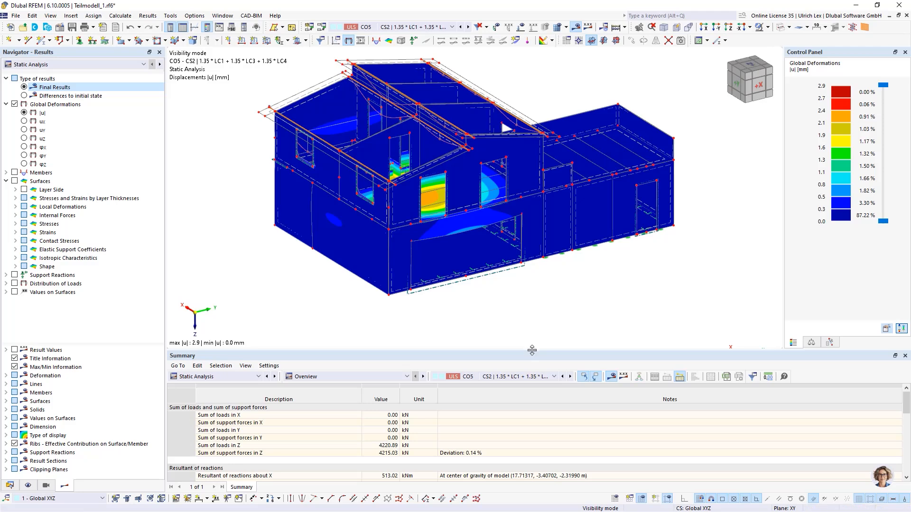
pyautogui.moveTo(530, 351); pyautogui.dragTo(531, 300)
pyautogui.scroll(1, 507, 113)
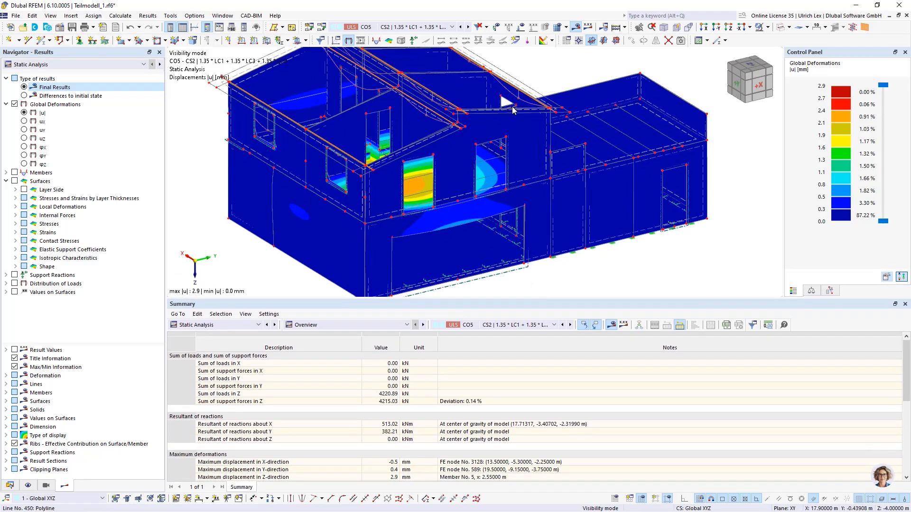
pyautogui.keyDown('ctrl'); pyautogui.moveTo(671, 279); pyautogui.dragTo(643, 274, button='middle'); pyautogui.keyUp('ctrl')
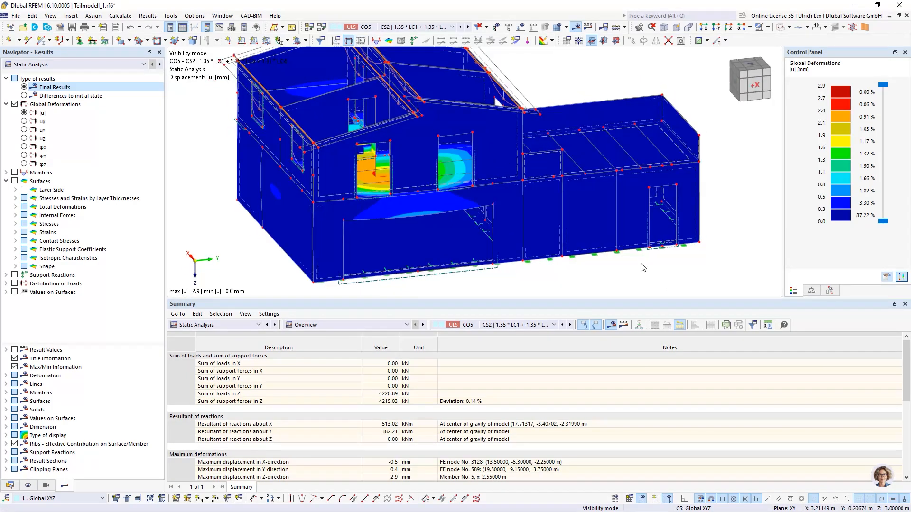
pyautogui.scroll(-1, 679, 204)
pyautogui.scroll(2, 561, 185)
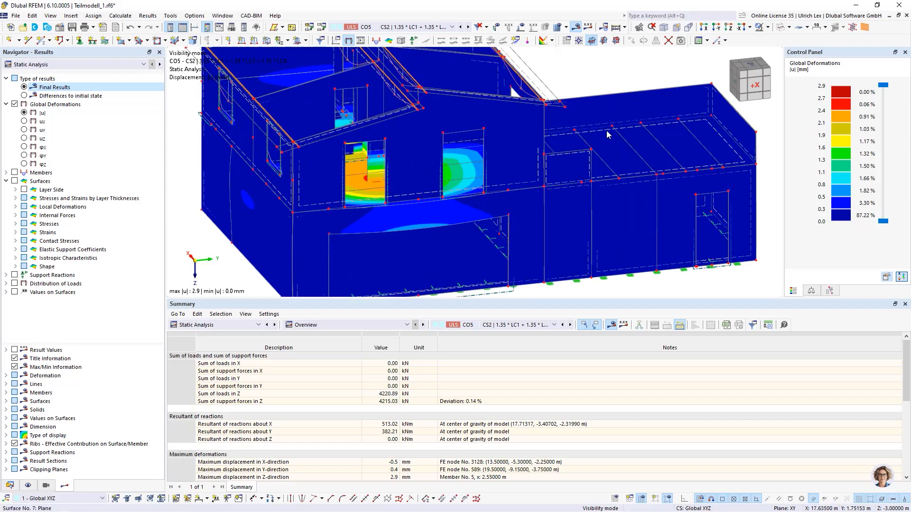
# Step: Review the concrete design properties, surface reinforcement and design configurations of surface 7, leaving its settings unedited
pyautogui.scroll(2, 607, 131)
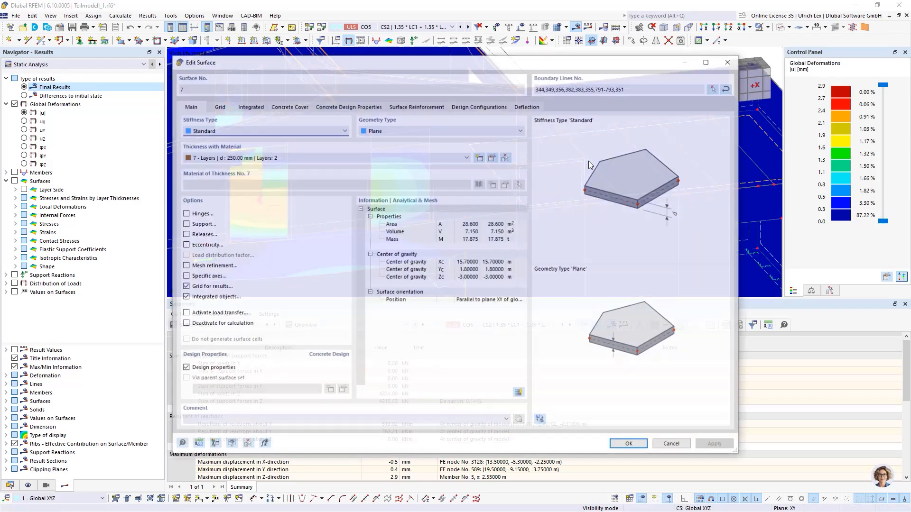
pyautogui.doubleClick(593, 143)
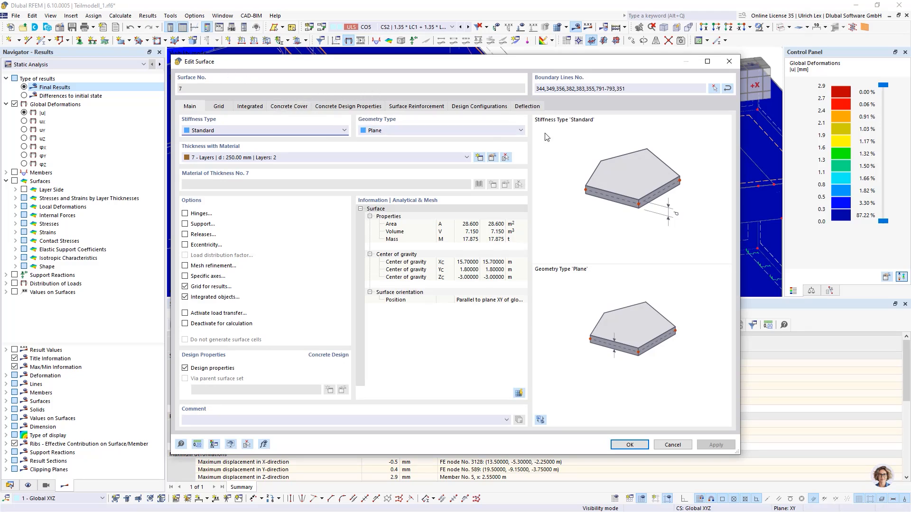
pyautogui.click(341, 107)
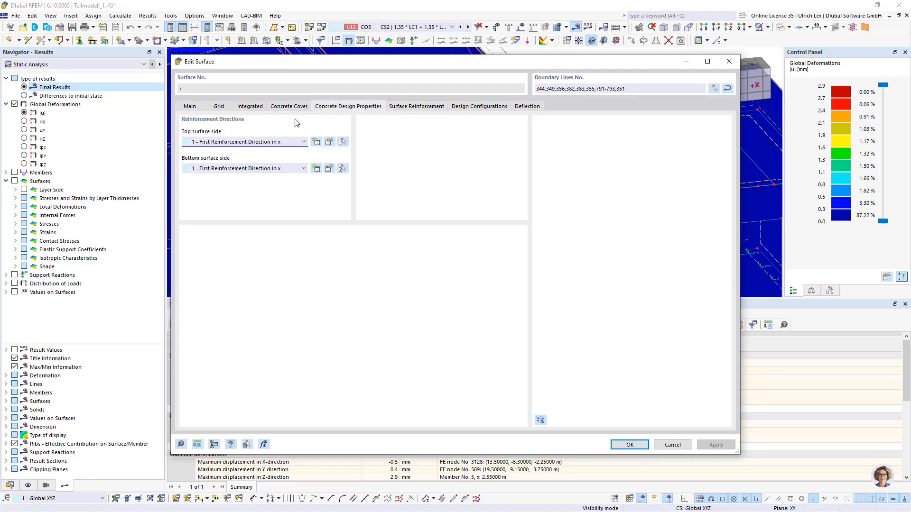
pyautogui.click(413, 107)
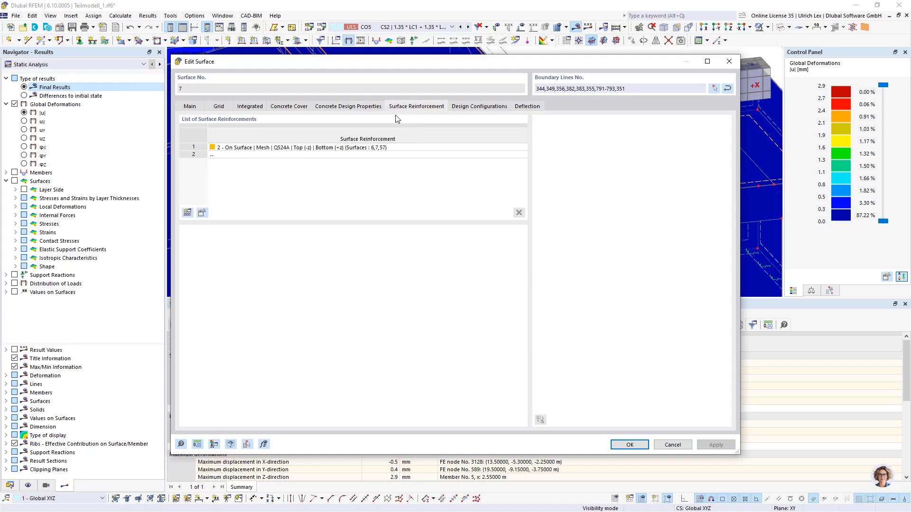
pyautogui.click(467, 109)
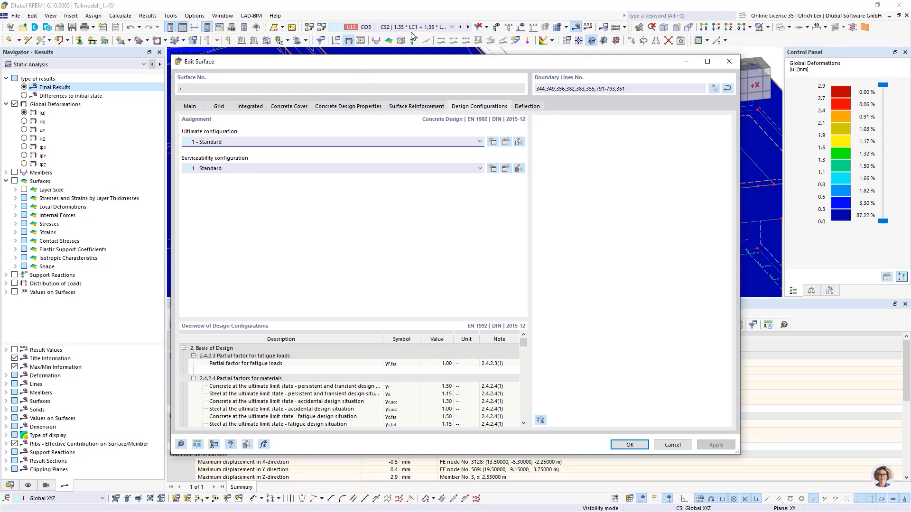
pyautogui.moveTo(408, 63); pyautogui.dragTo(401, 30)
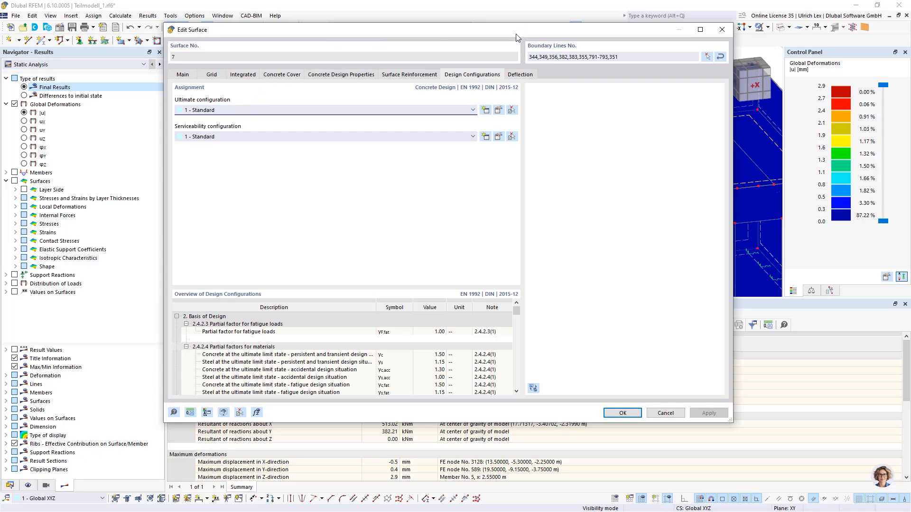
pyautogui.moveTo(522, 30); pyautogui.dragTo(567, 56)
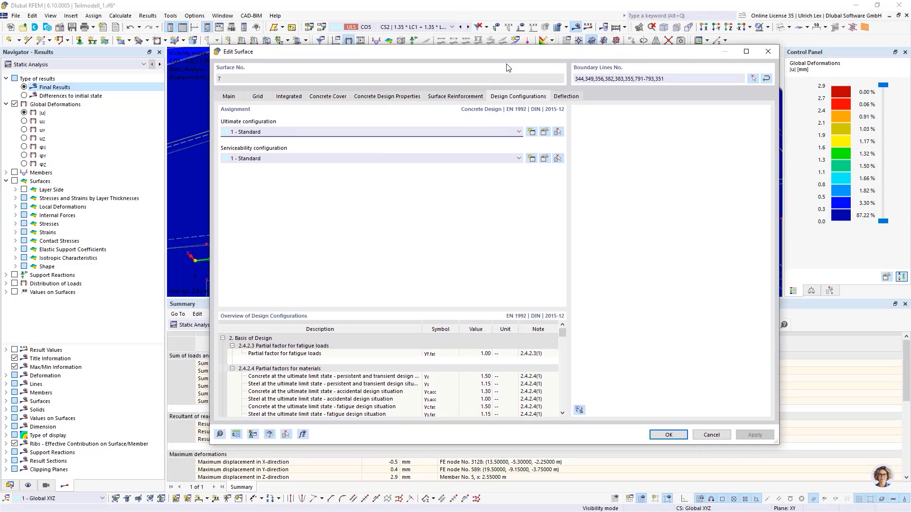
pyautogui.moveTo(511, 52); pyautogui.dragTo(493, 66)
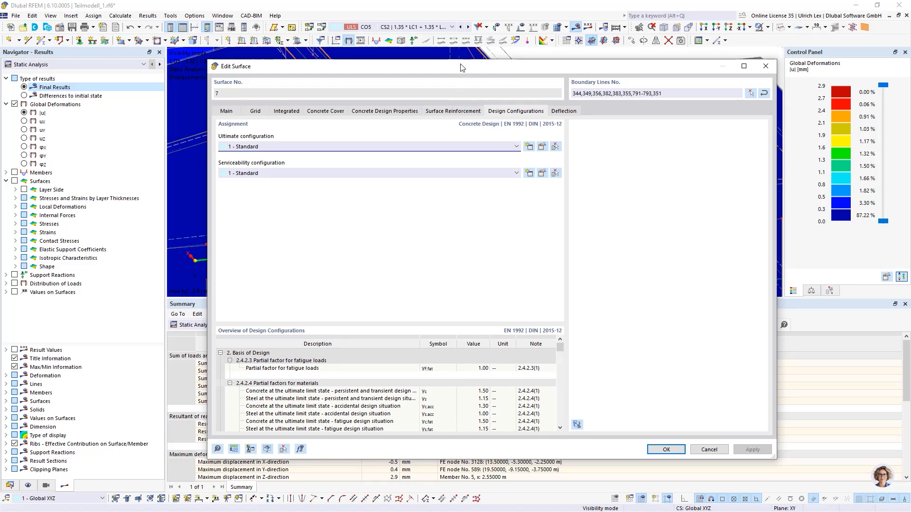
pyautogui.moveTo(462, 67); pyautogui.dragTo(453, 53)
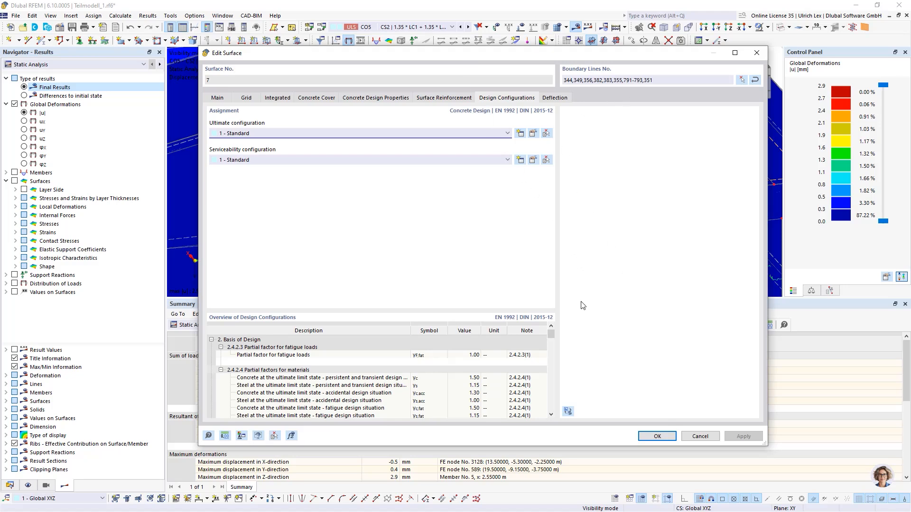
pyautogui.click(699, 435)
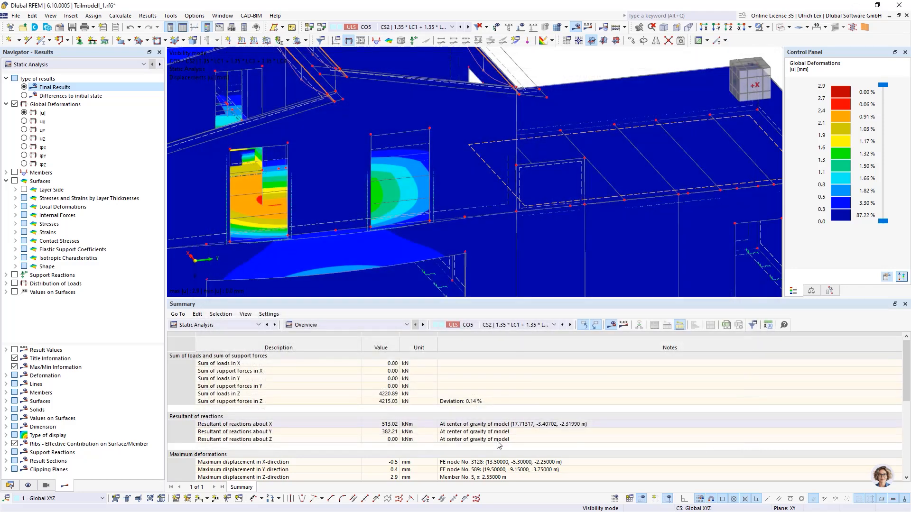
# Step: Switch the results from Static Analysis to Concrete Design, with the tables on the input data
pyautogui.click(220, 325)
pyautogui.click(230, 393)
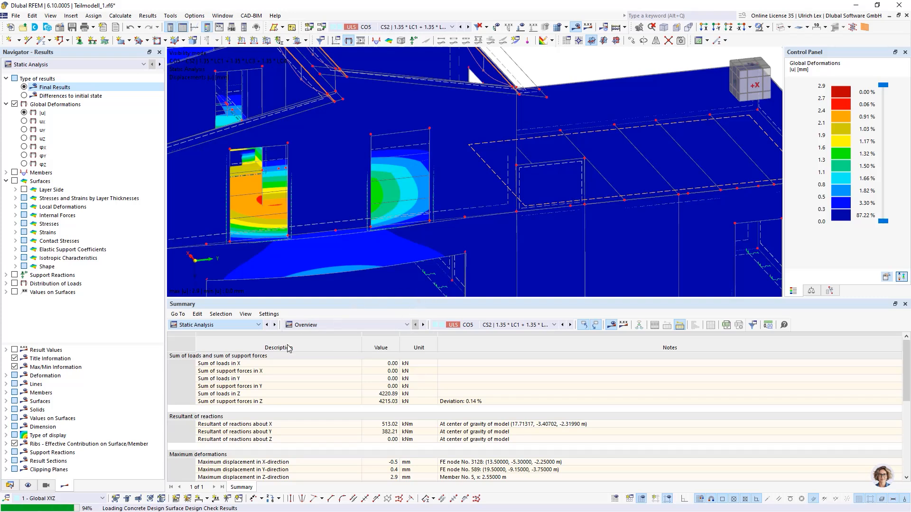
pyautogui.click(402, 327)
pyautogui.click(403, 327)
pyautogui.click(402, 327)
pyautogui.click(398, 333)
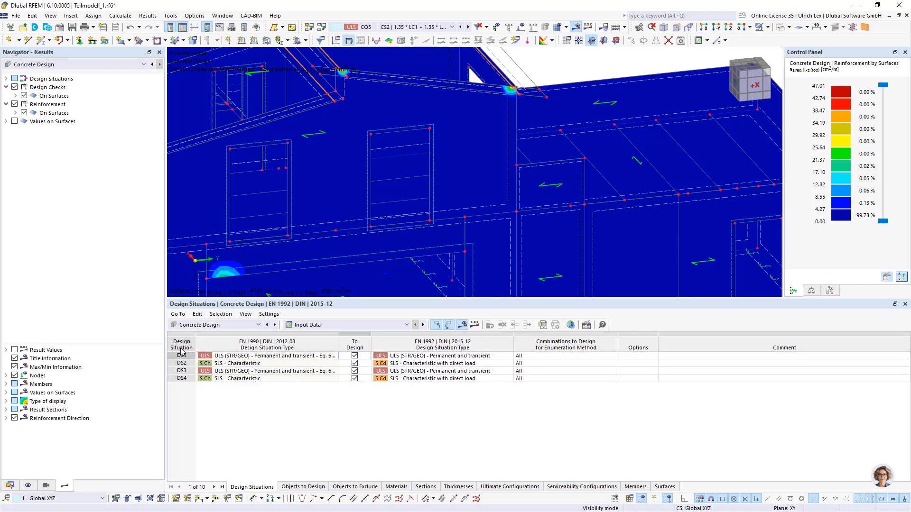
# Step: Examine the concrete design situations DS1 to DS4 and the required longitudinal reinforcement on the model's surfaces
pyautogui.click(173, 364)
pyautogui.moveTo(397, 300); pyautogui.dragTo(397, 346)
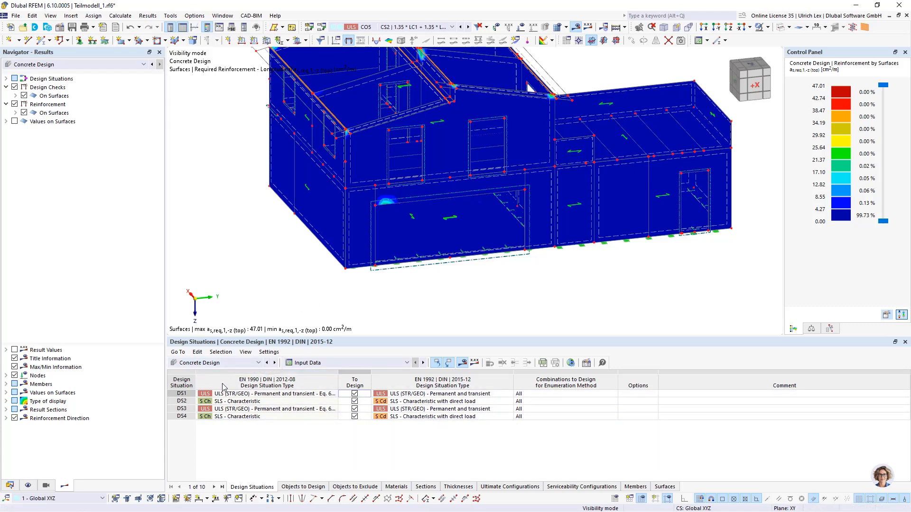
pyautogui.click(189, 416)
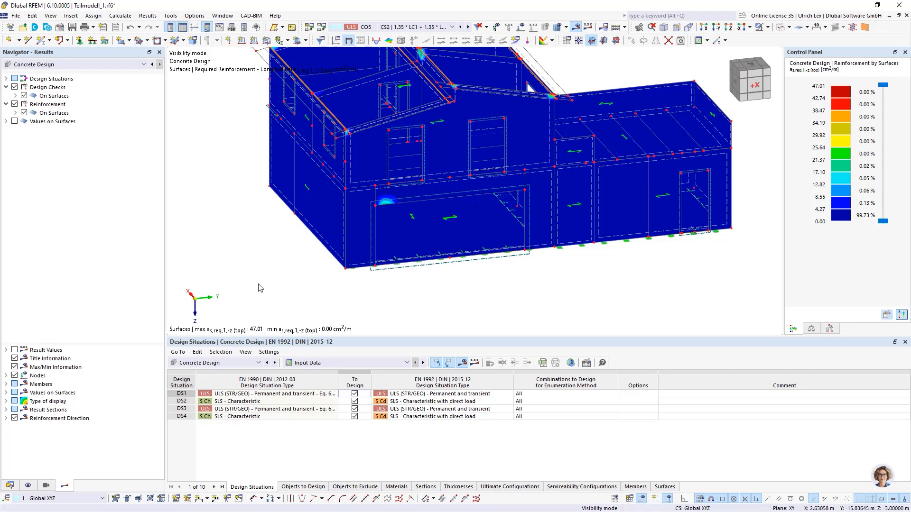
pyautogui.scroll(-2, 417, 327)
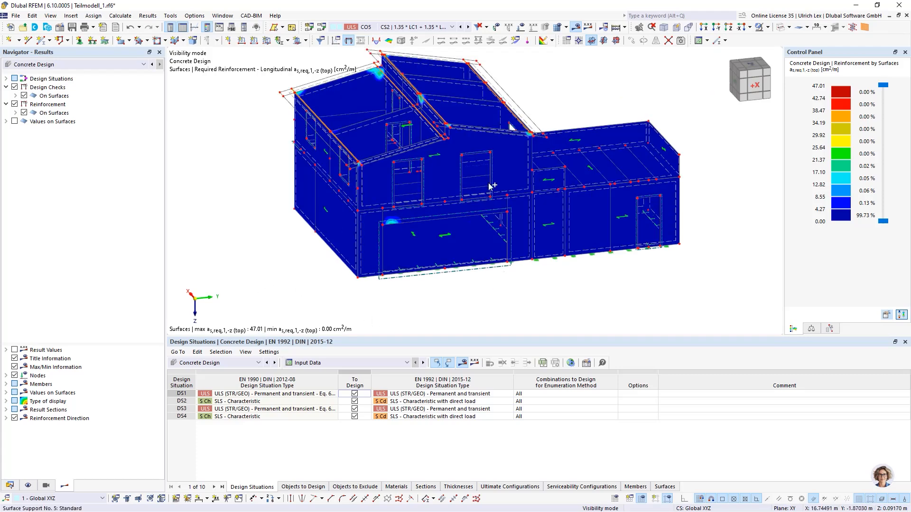
pyautogui.scroll(2, 489, 184)
pyautogui.scroll(-2, 468, 252)
pyautogui.keyDown('ctrl'); pyautogui.moveTo(538, 316); pyautogui.dragTo(603, 258, button='middle'); pyautogui.keyUp('ctrl')
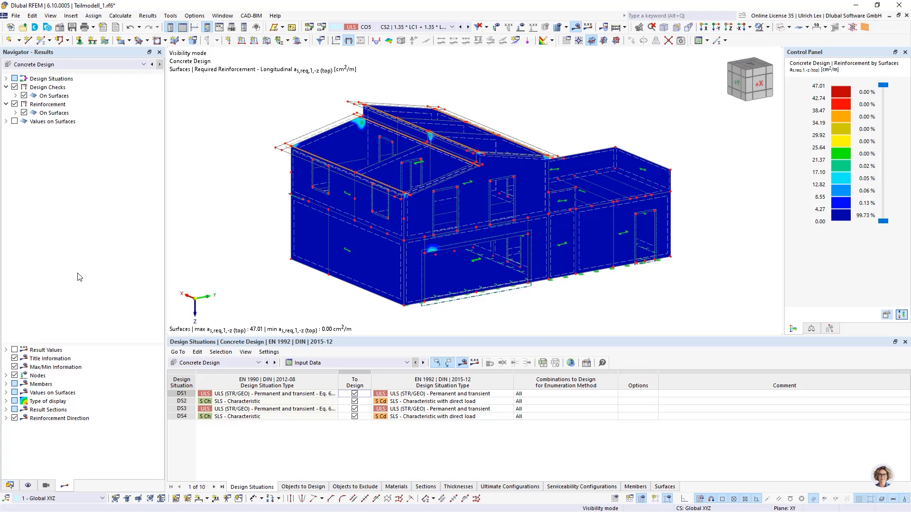
# Step: Open the existing printout report 1 of the Teilmodell_1 model
pyautogui.click(9, 486)
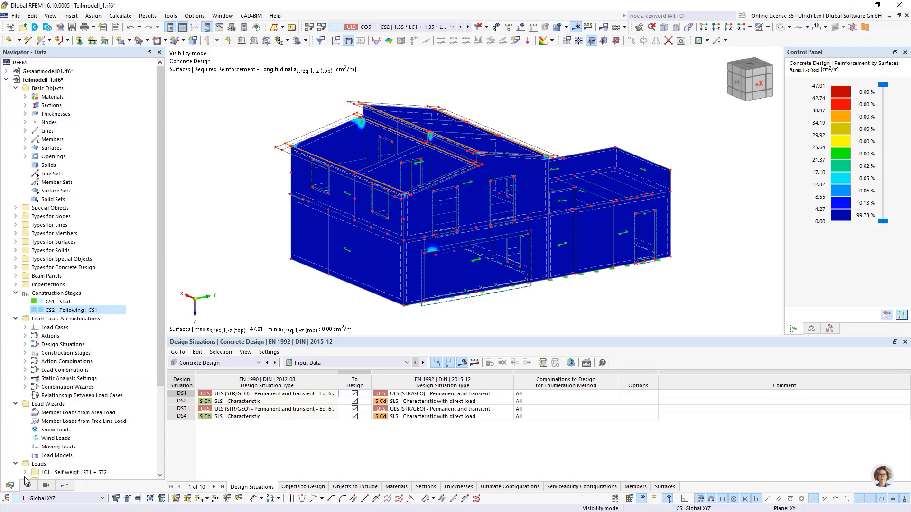
pyautogui.scroll(-5, 26, 425)
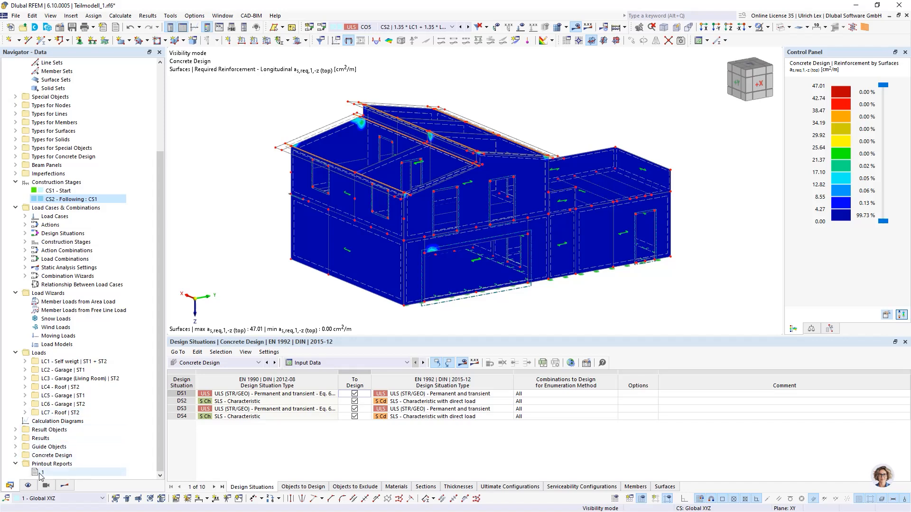
pyautogui.rightClick(36, 475)
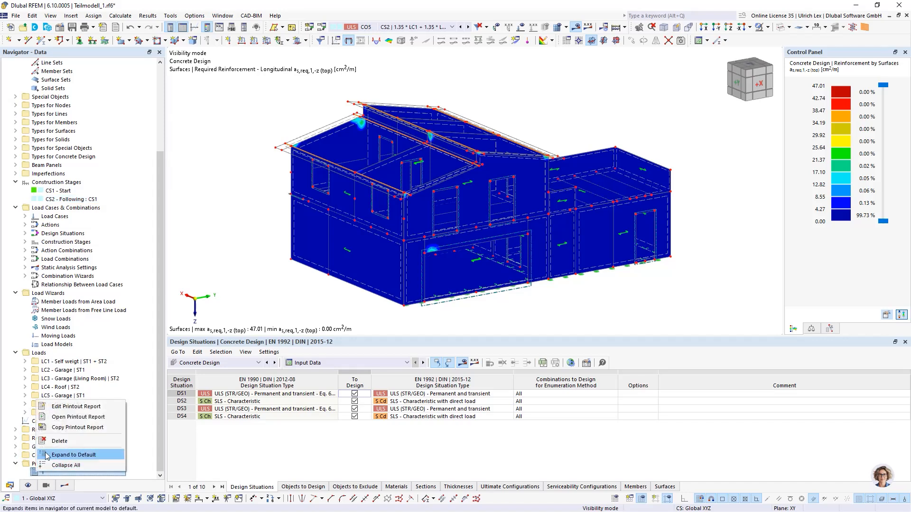
pyautogui.click(61, 420)
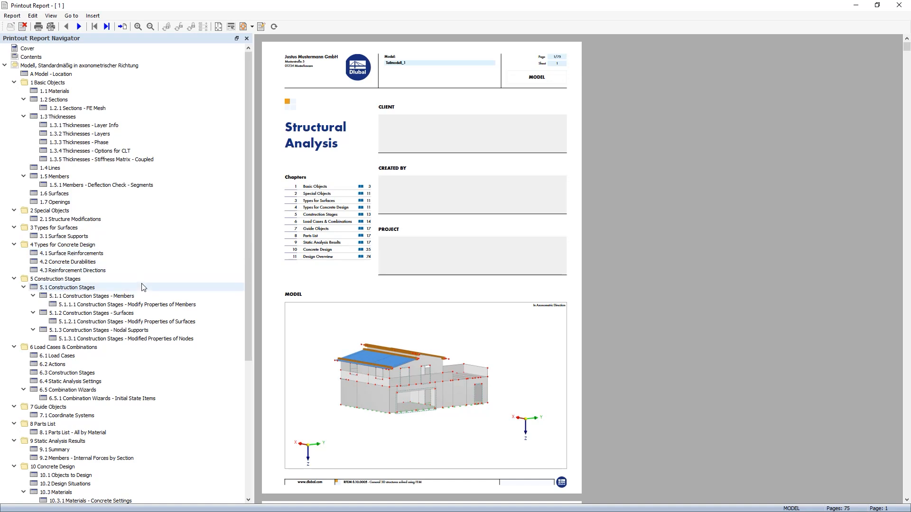
# Step: Review the report's surface supports and construction stages chapters, including the stage members, surfaces and nodal supports
pyautogui.rightClick(83, 237)
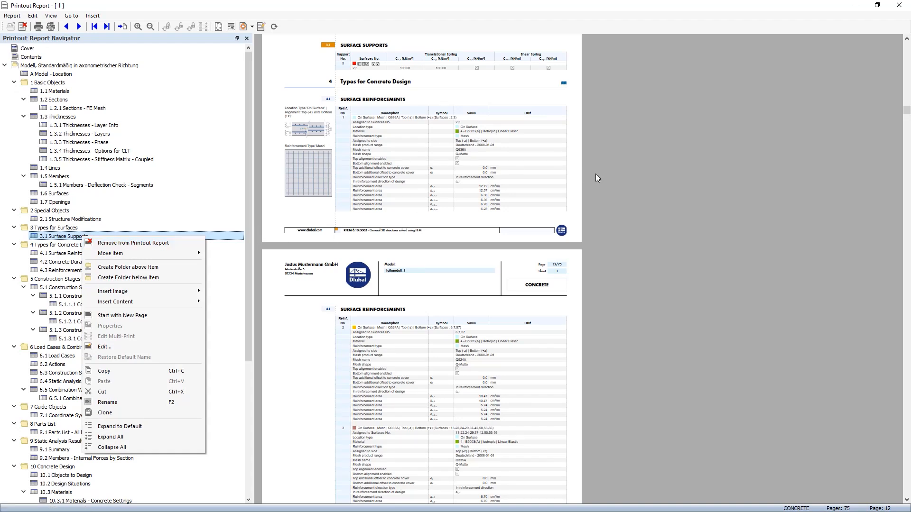
pyautogui.click(624, 178)
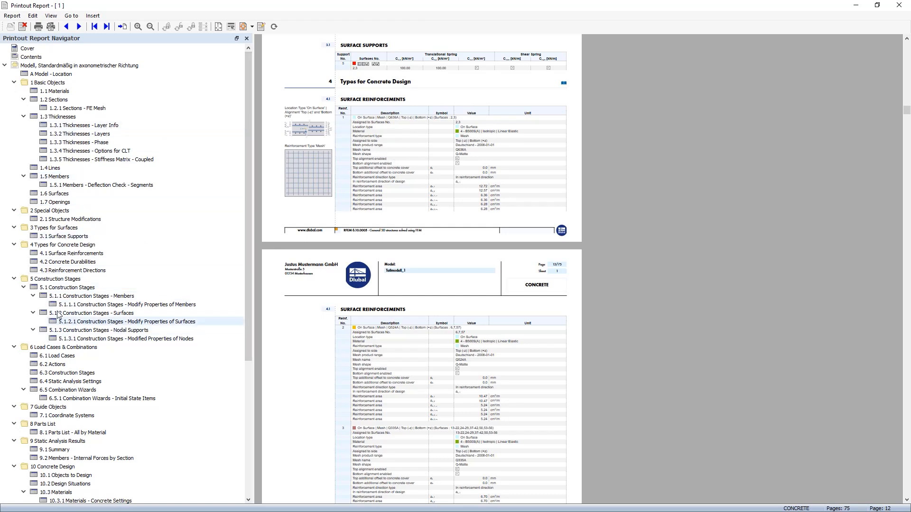
pyautogui.click(67, 288)
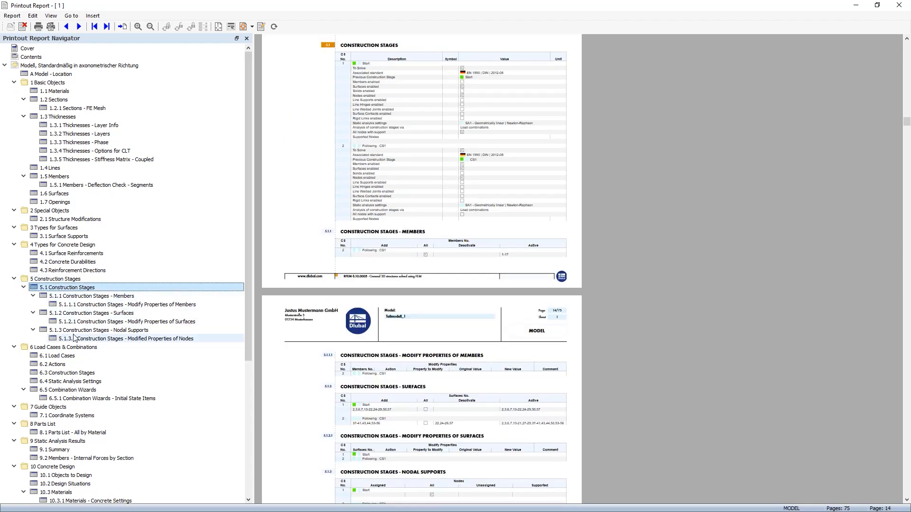
pyautogui.scroll(-1, 500, 174)
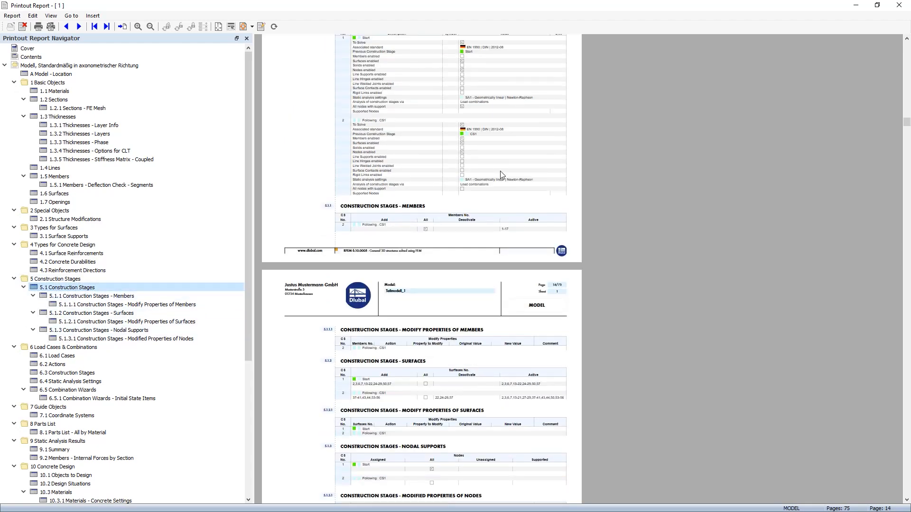
pyautogui.scroll(-6, 500, 172)
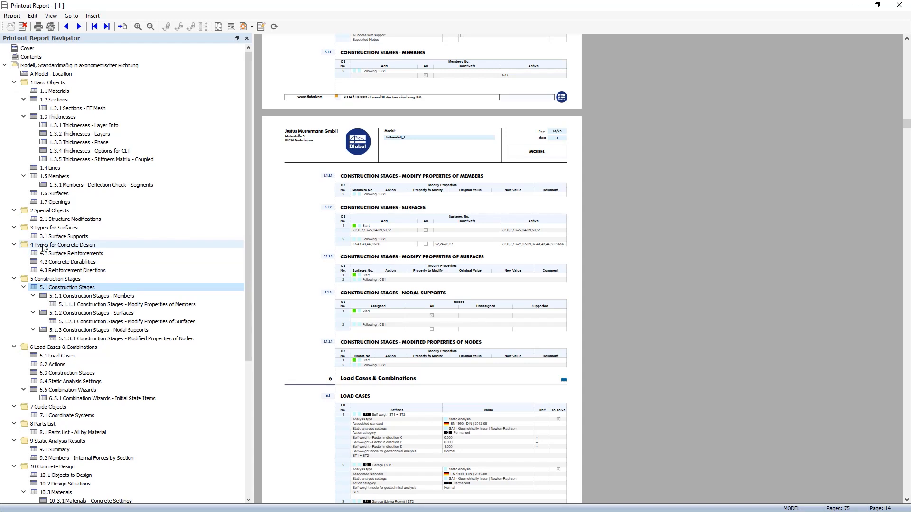
# Step: Look through the report's chapter list and review the load cases, actions and construction stage loading of chapter 6
pyautogui.scroll(-8, 43, 247)
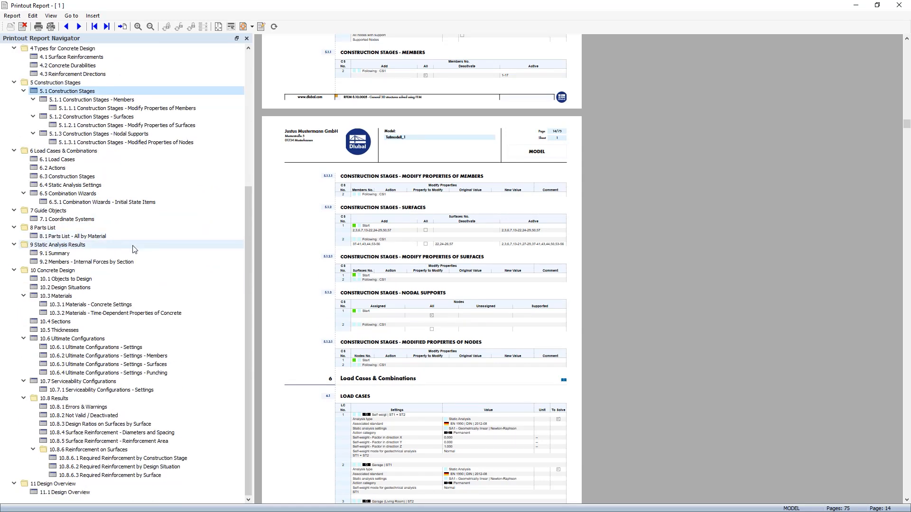
pyautogui.scroll(4, 131, 248)
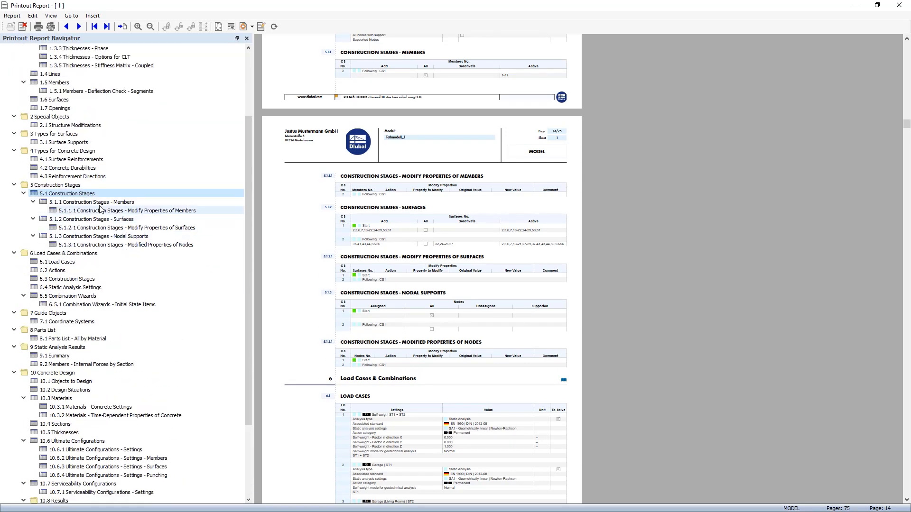
pyautogui.scroll(4, 95, 214)
pyautogui.scroll(-3, 63, 282)
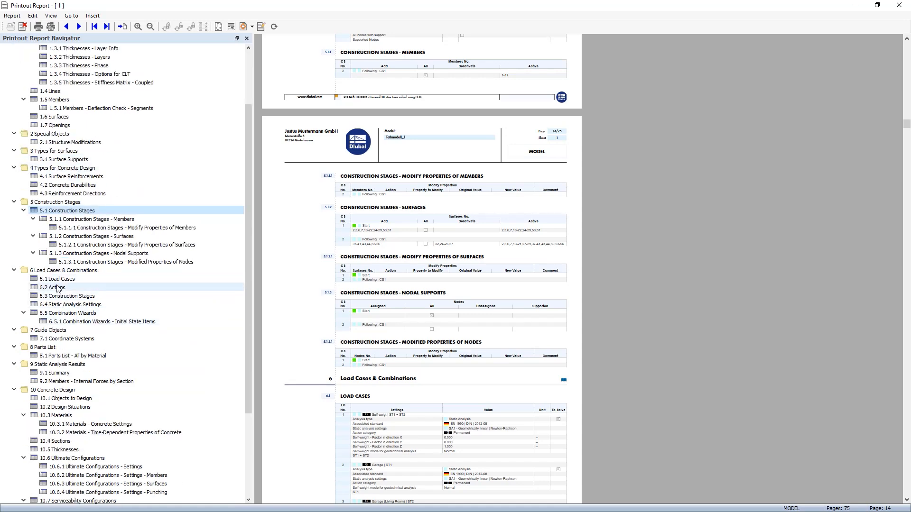
pyautogui.click(61, 280)
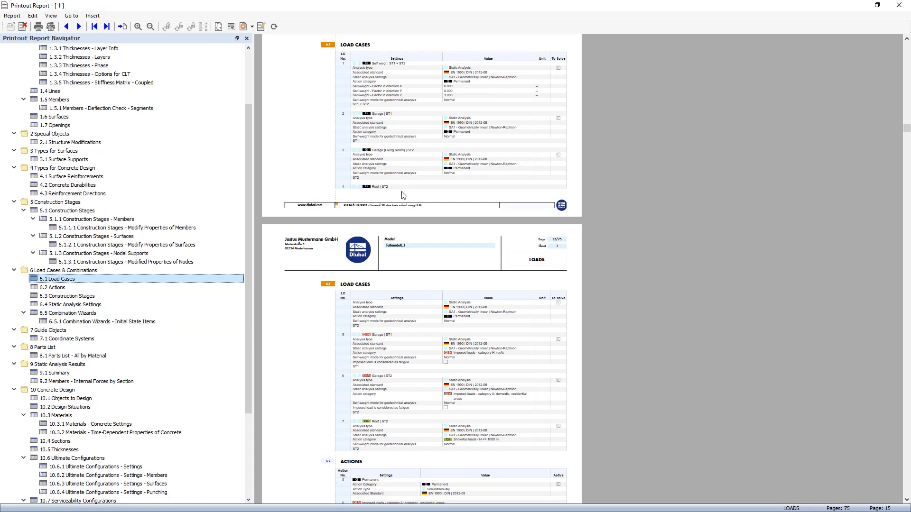
pyautogui.scroll(-1, 401, 214)
pyautogui.scroll(-4, 401, 213)
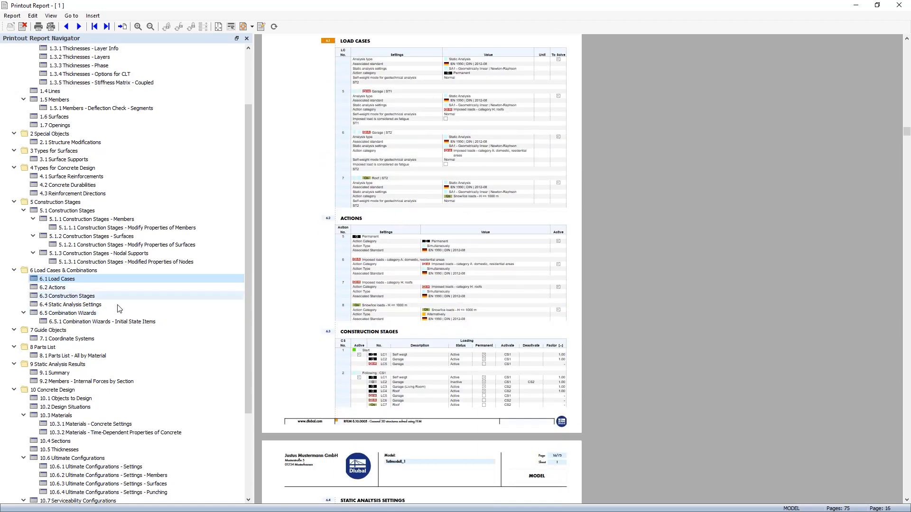
# Step: Review the report's static analysis settings, combination wizards and the wizards' initial state items
pyautogui.click(75, 306)
pyautogui.scroll(-4, 463, 231)
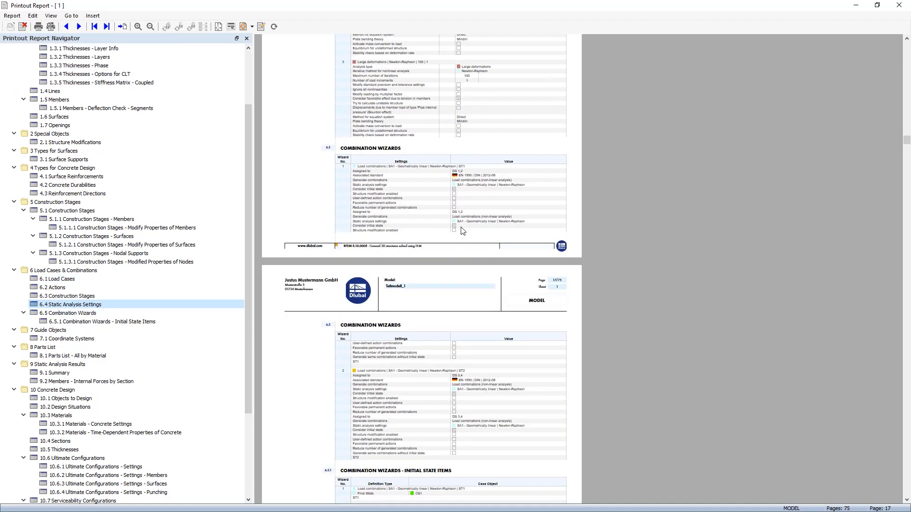
pyautogui.scroll(-4, 461, 231)
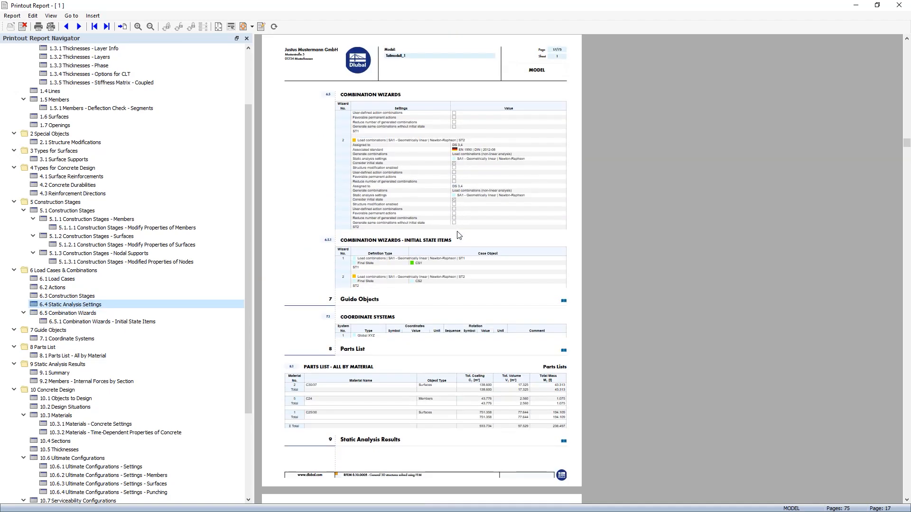
pyautogui.scroll(-2, 350, 363)
pyautogui.scroll(5, 350, 363)
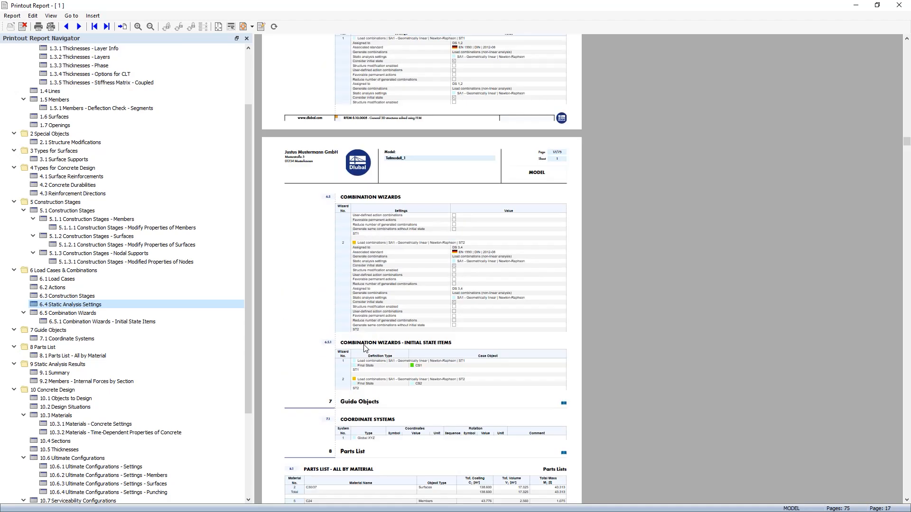
pyautogui.scroll(2, 445, 398)
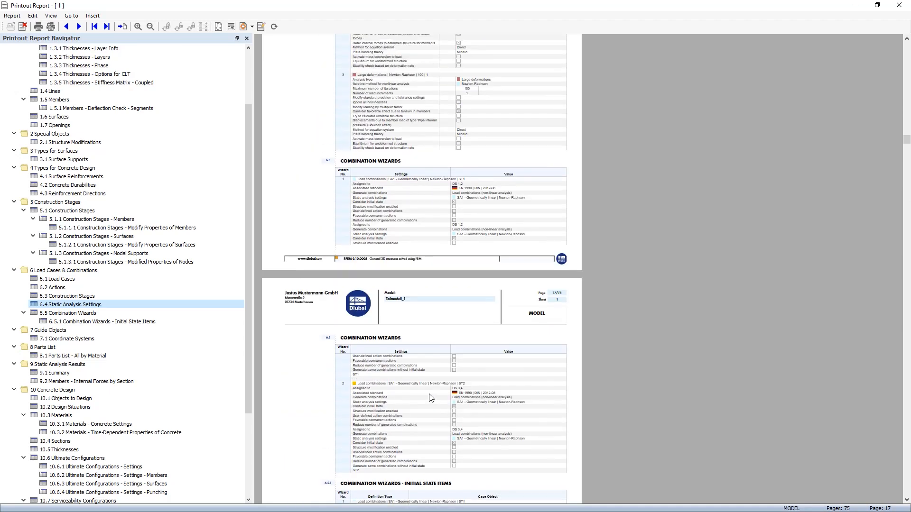
pyautogui.scroll(10, 431, 397)
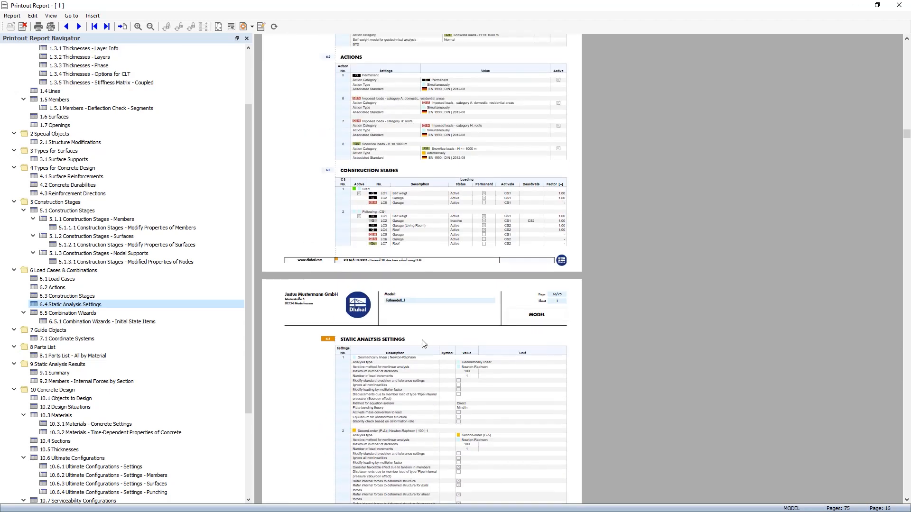
# Step: Check the report's load cases and chapter list again and close the report
pyautogui.scroll(4, 440, 153)
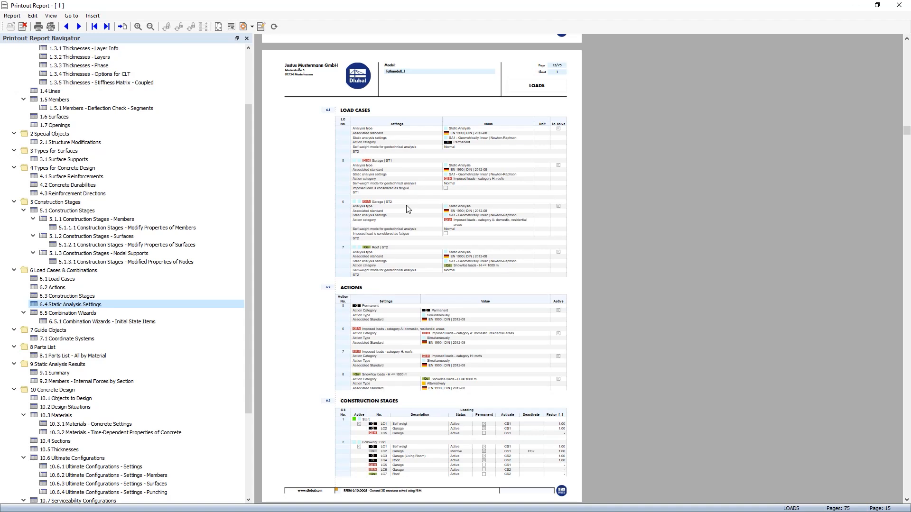
pyautogui.scroll(3, 399, 352)
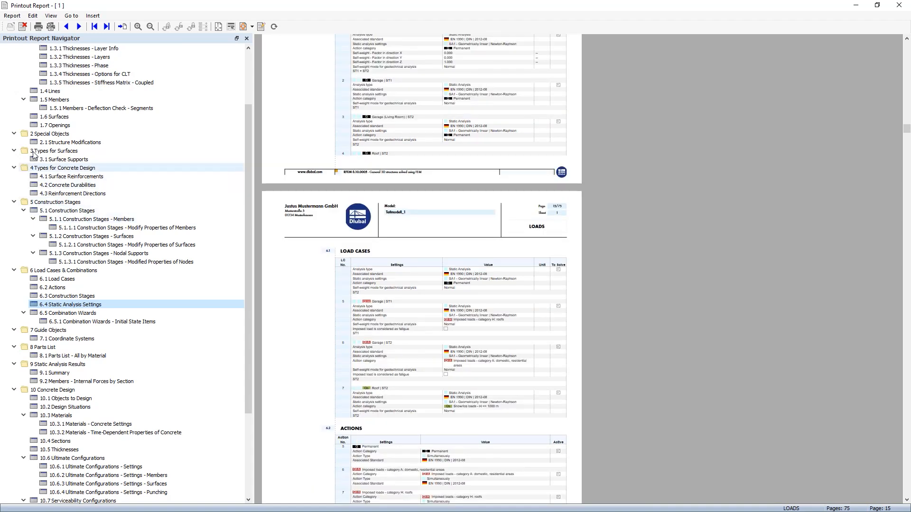
pyautogui.scroll(3, 54, 139)
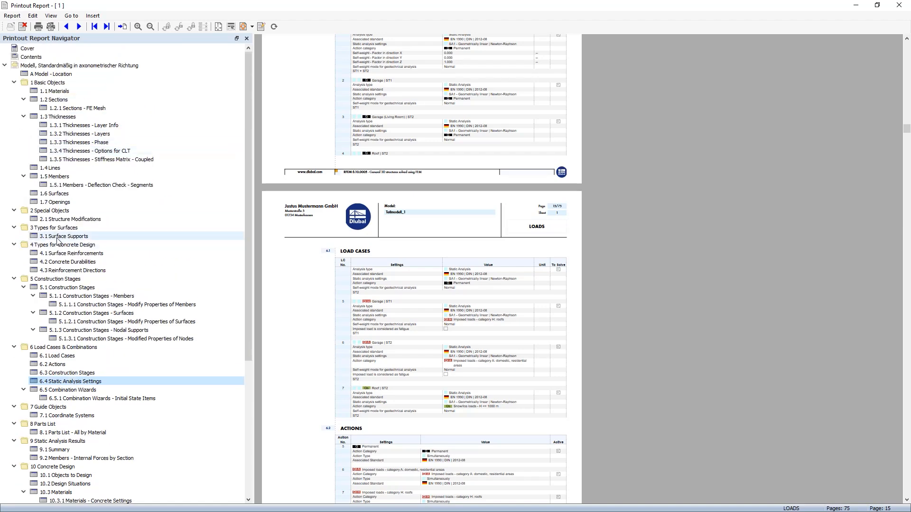
pyautogui.scroll(-5, 57, 247)
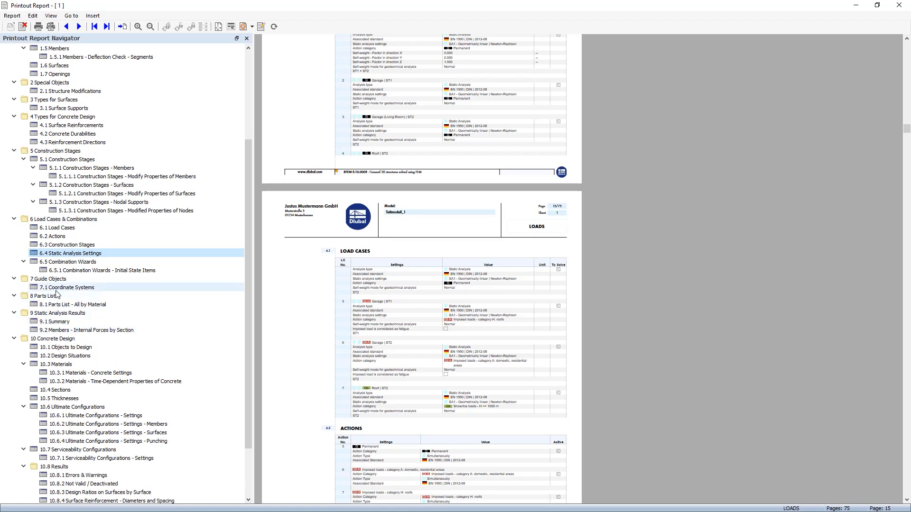
pyautogui.click(899, 5)
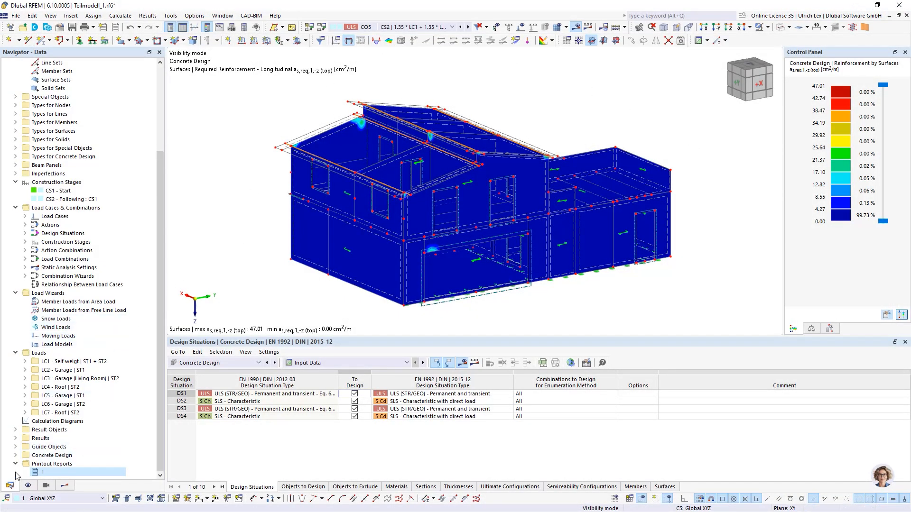
# Step: Reopen printout report 1 and inspect the selection of its report items in the Printout Report Manager
pyautogui.click(36, 473)
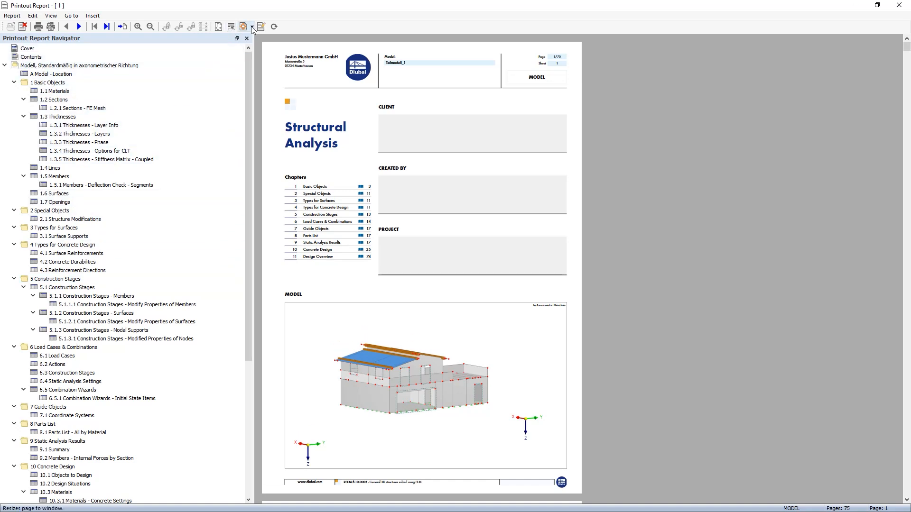
pyautogui.click(33, 16)
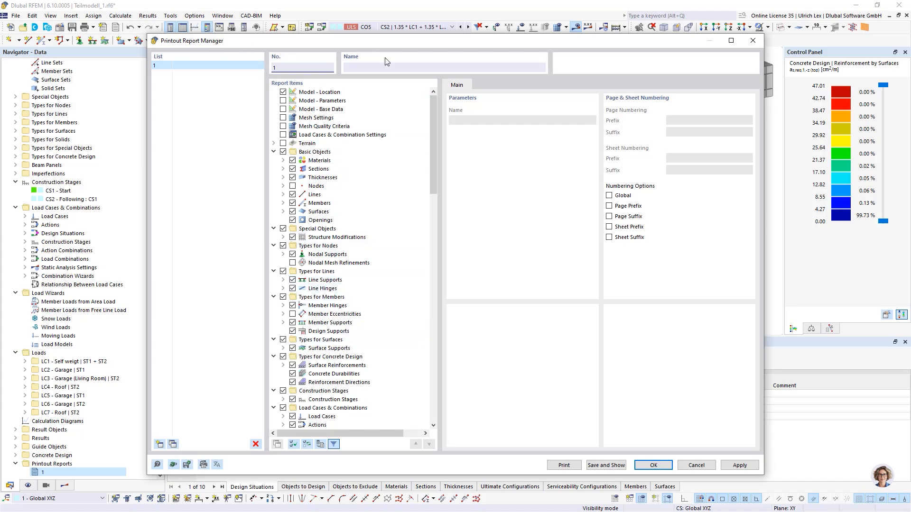
pyautogui.scroll(-3, 330, 308)
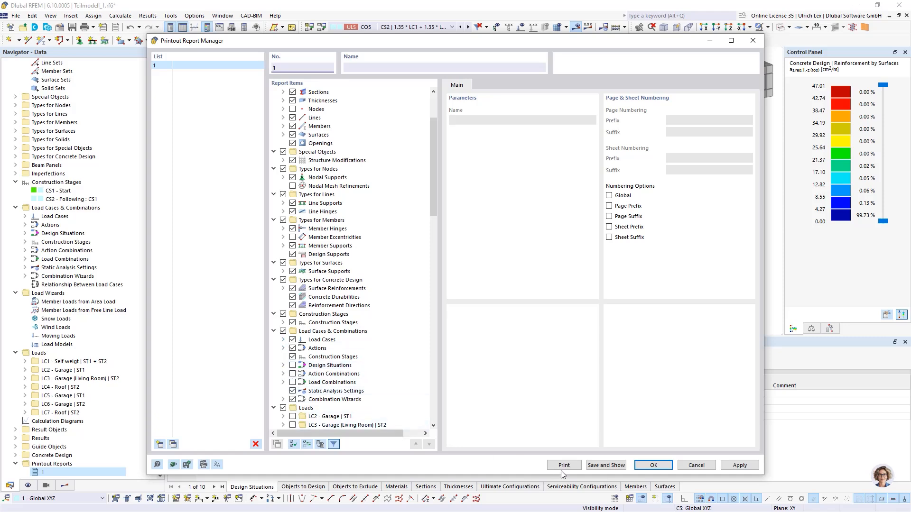
pyautogui.click(653, 465)
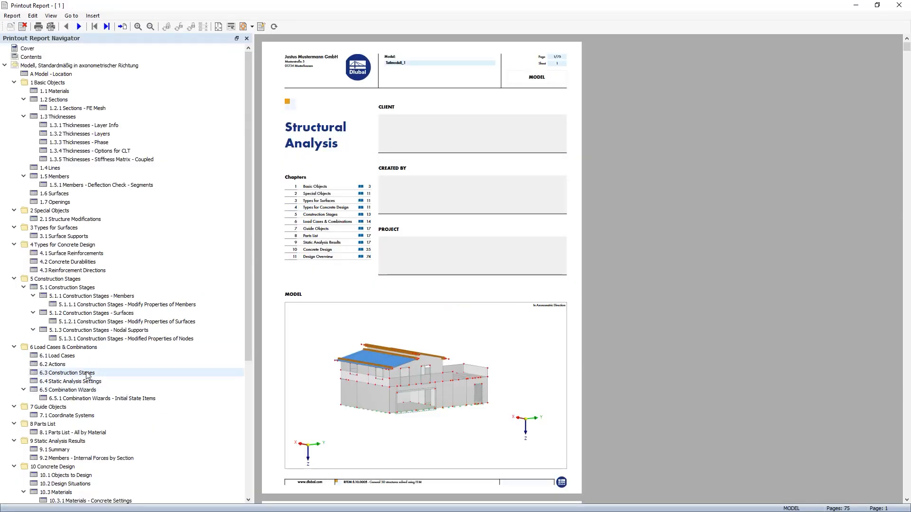
# Step: Review the report's Load Cases & Combinations chapter from the load cases through actions to the construction stages table
pyautogui.click(68, 357)
pyautogui.click(58, 349)
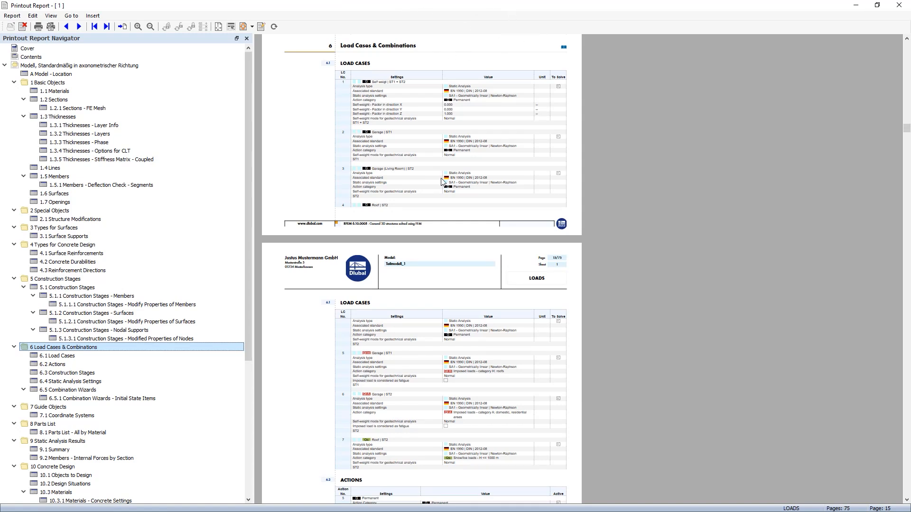
pyautogui.scroll(-5, 438, 185)
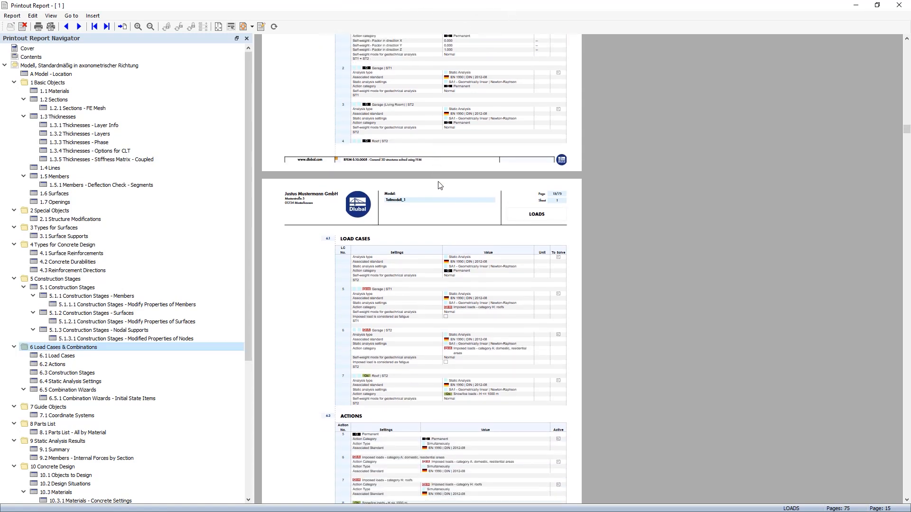
pyautogui.scroll(-2, 440, 185)
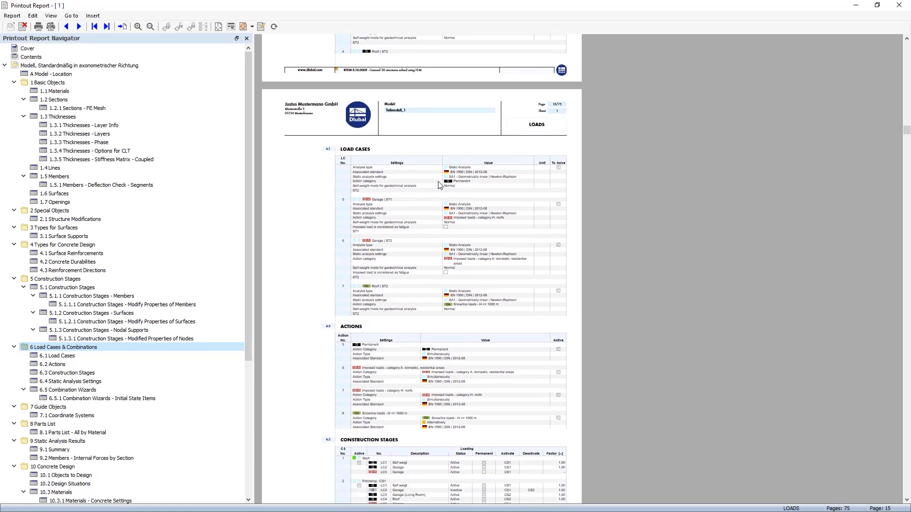
pyautogui.scroll(-5, 439, 185)
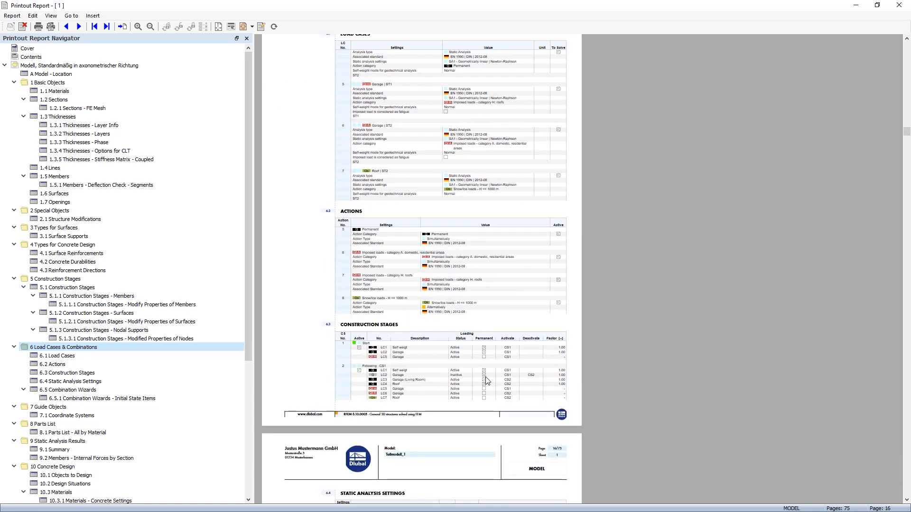
pyautogui.scroll(-2, 490, 371)
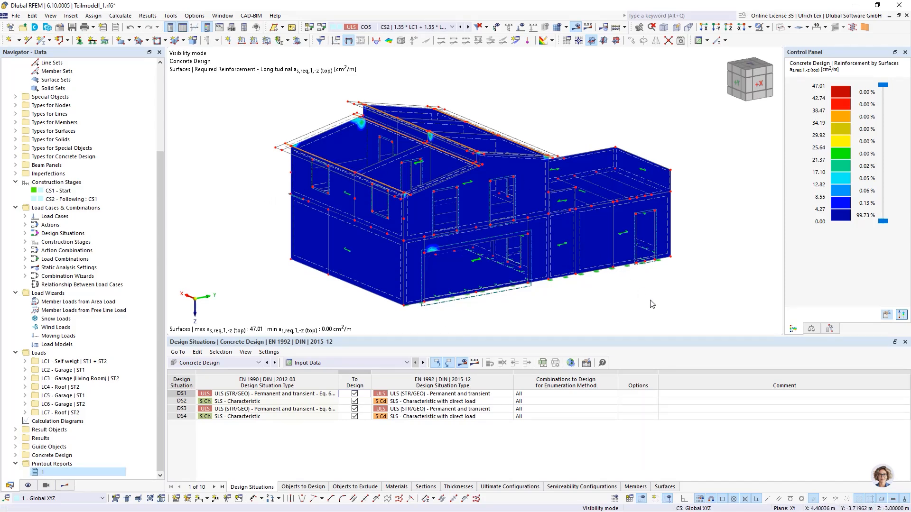
# Step: Examine the building's reinforcement results in 3D and from the X direction, briefly selecting the floor slabs between the storeys
pyautogui.moveTo(689, 279)
pyautogui.keyDown('ctrl'); pyautogui.mouseDown(button='middle')
pyautogui.moveTo(620, 267)
pyautogui.moveTo(572, 276)
pyautogui.moveTo(679, 276)
pyautogui.mouseUp(button='middle'); pyautogui.keyUp('ctrl')
pyautogui.scroll(3, 654, 275)
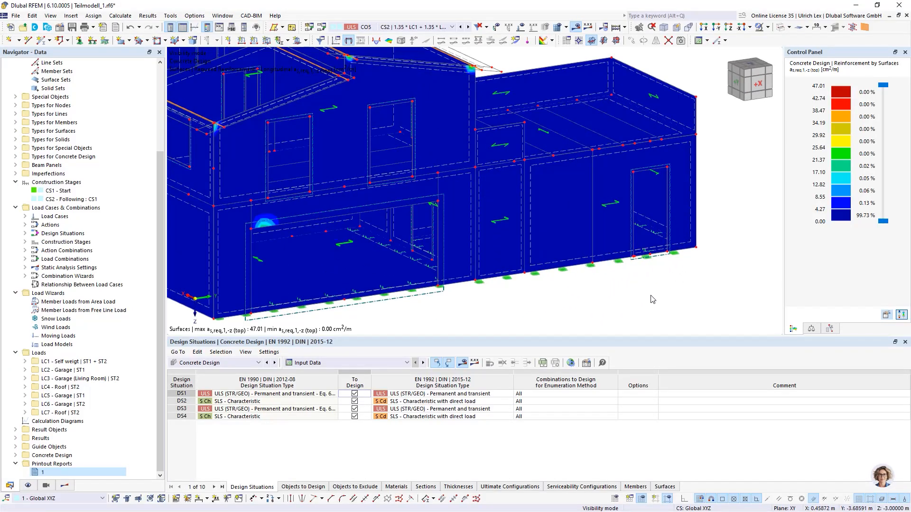
pyautogui.scroll(-3, 653, 297)
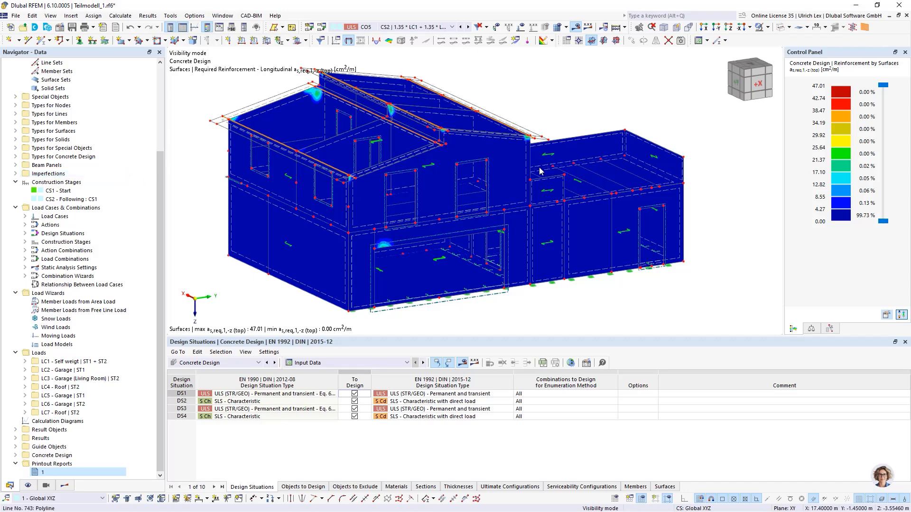
pyautogui.keyDown('ctrl'); pyautogui.moveTo(608, 184); pyautogui.dragTo(590, 225, button='middle'); pyautogui.keyUp('ctrl')
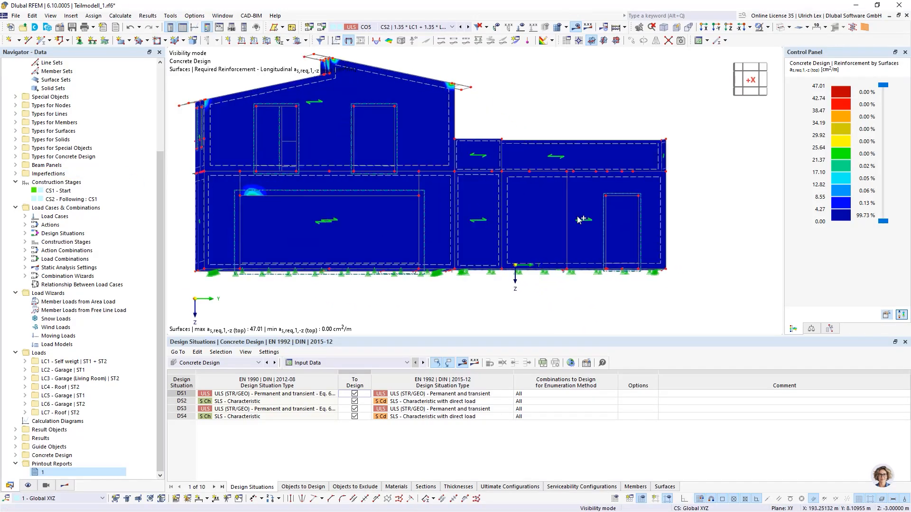
pyautogui.scroll(1, 590, 225)
pyautogui.scroll(-1, 491, 189)
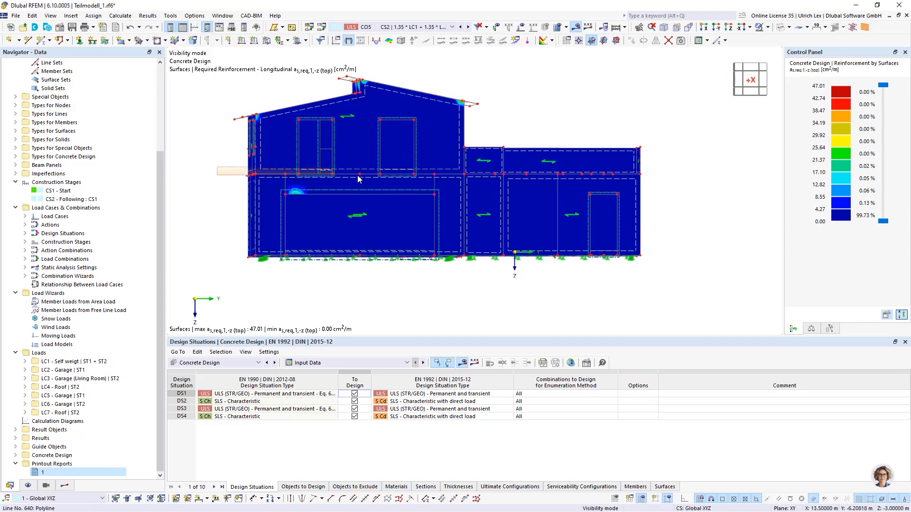
pyautogui.click(517, 179)
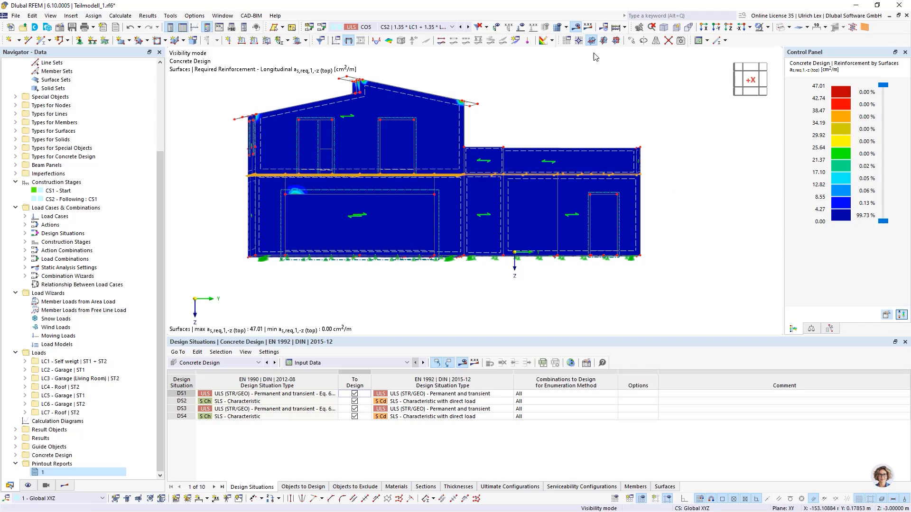
pyautogui.click(595, 82)
# Step: Check the activated add-ons in the base data of the Teilmodell_1 model
pyautogui.scroll(5, 75, 119)
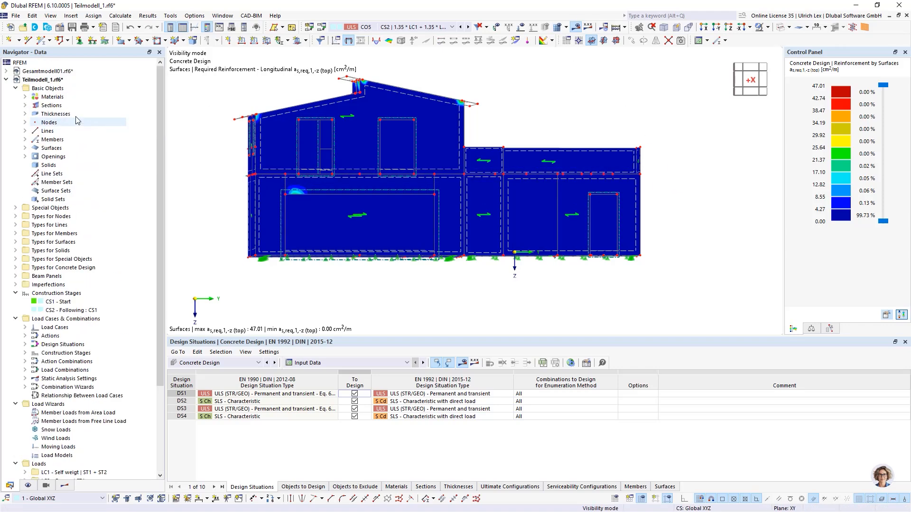
pyautogui.rightClick(35, 80)
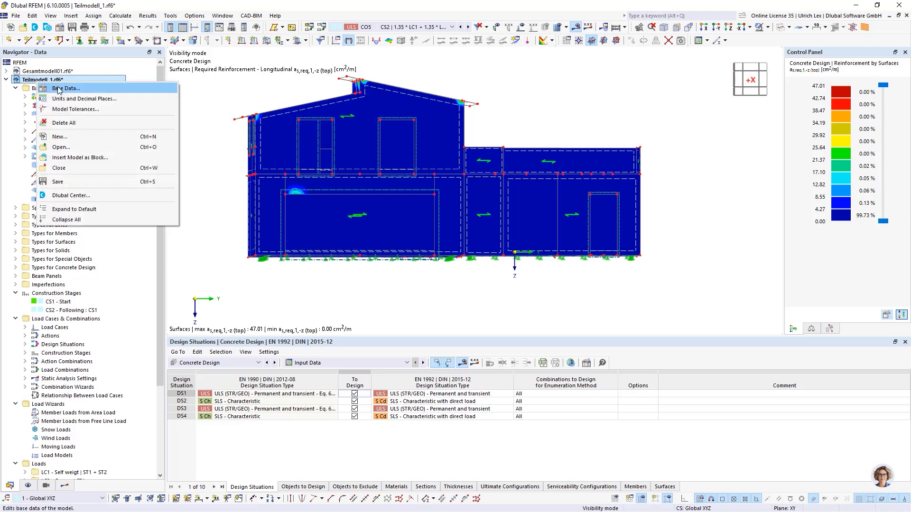
pyautogui.click(59, 90)
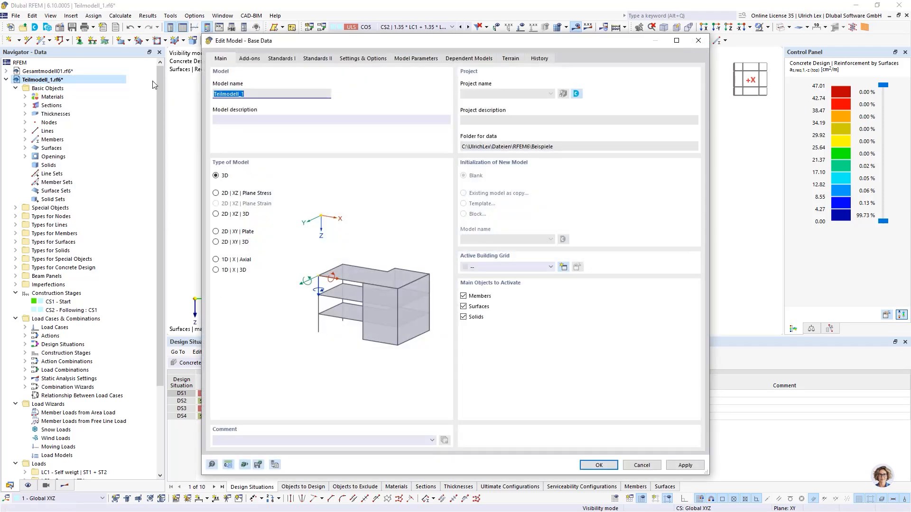
pyautogui.click(259, 58)
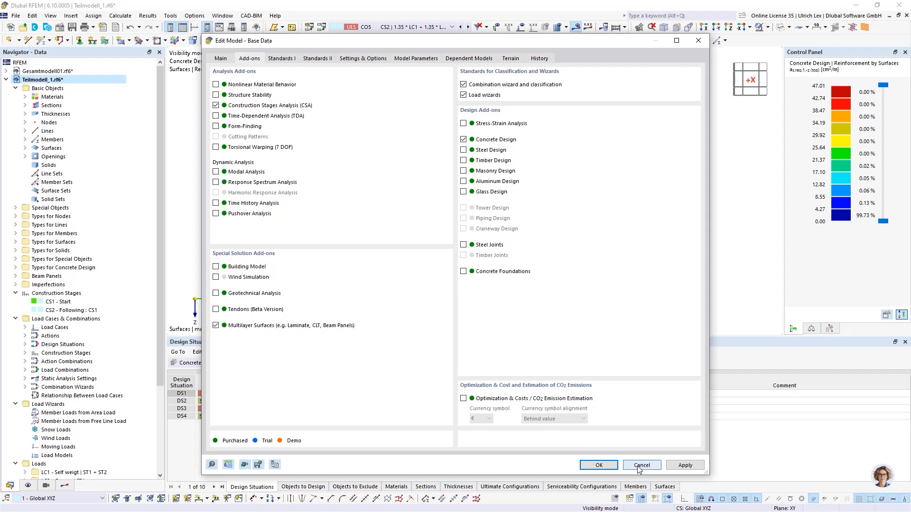
pyautogui.click(599, 465)
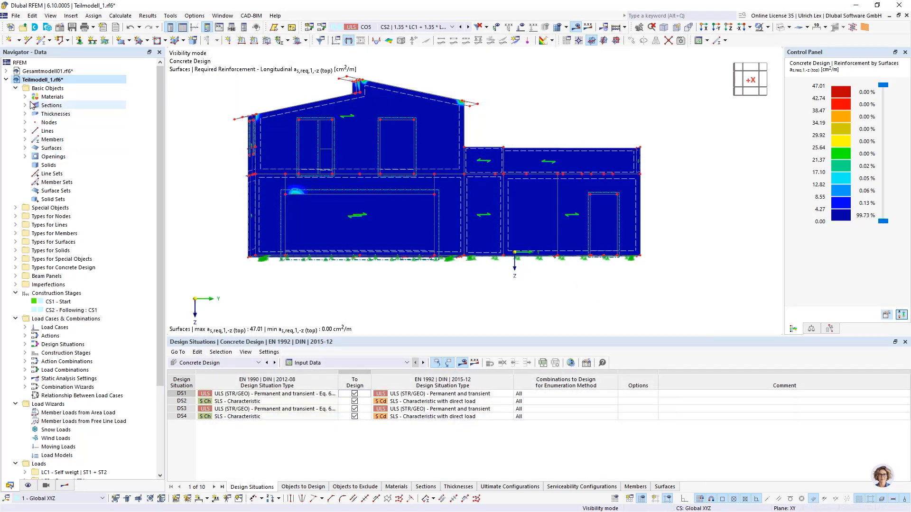
# Step: Inspect layered thickness 7 in the thickness settings, examining the material and thickness of its two layers
pyautogui.click(26, 114)
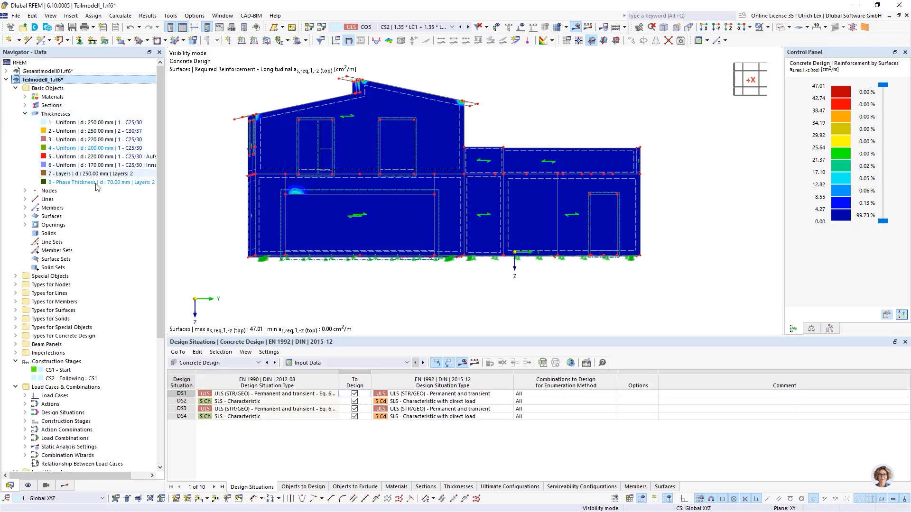
pyautogui.click(68, 176)
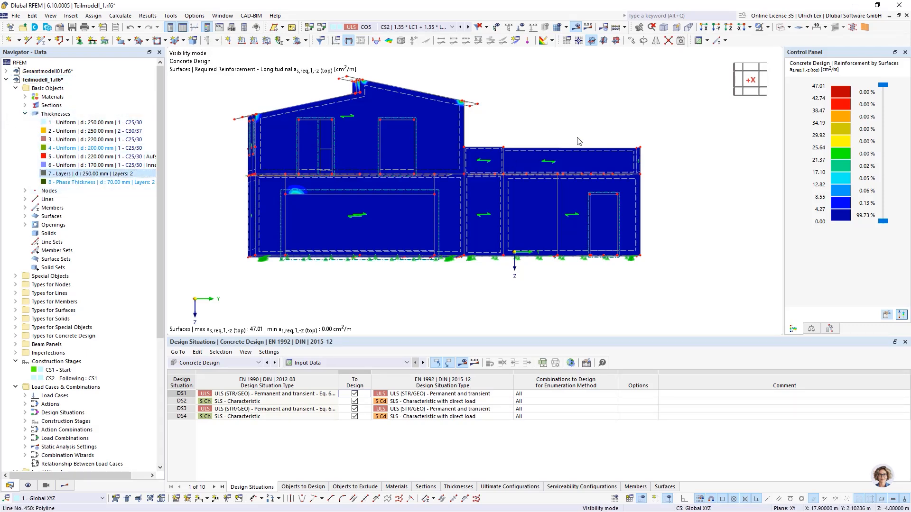
pyautogui.keyDown('ctrl'); pyautogui.moveTo(591, 122); pyautogui.dragTo(625, 162, button='middle'); pyautogui.keyUp('ctrl')
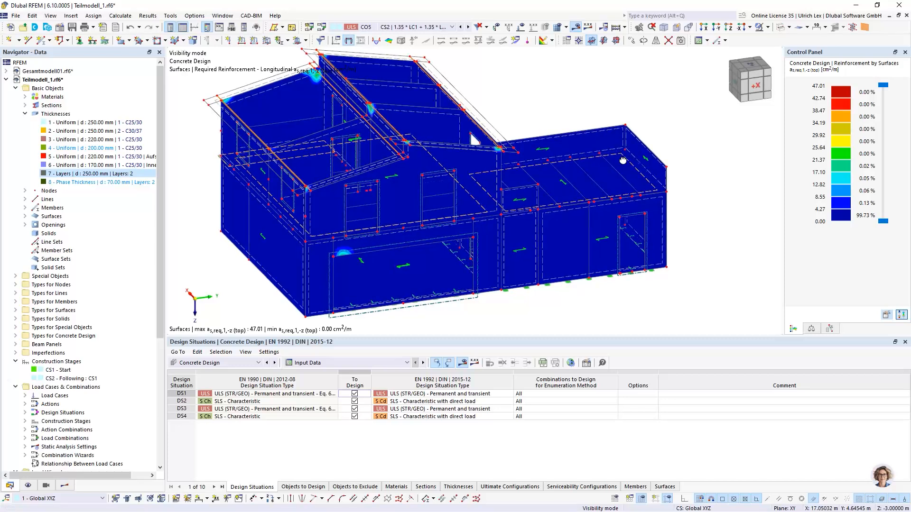
pyautogui.scroll(3, 593, 164)
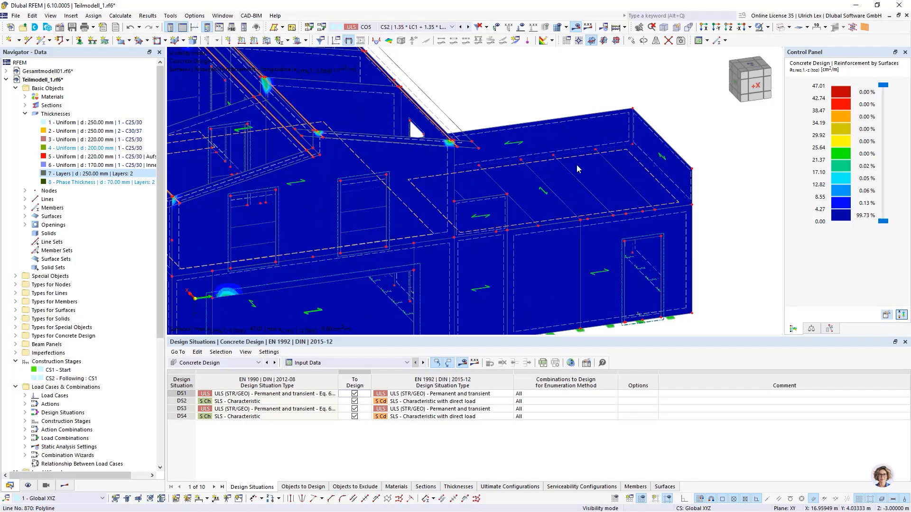
pyautogui.click(63, 176)
pyautogui.doubleClick(86, 173)
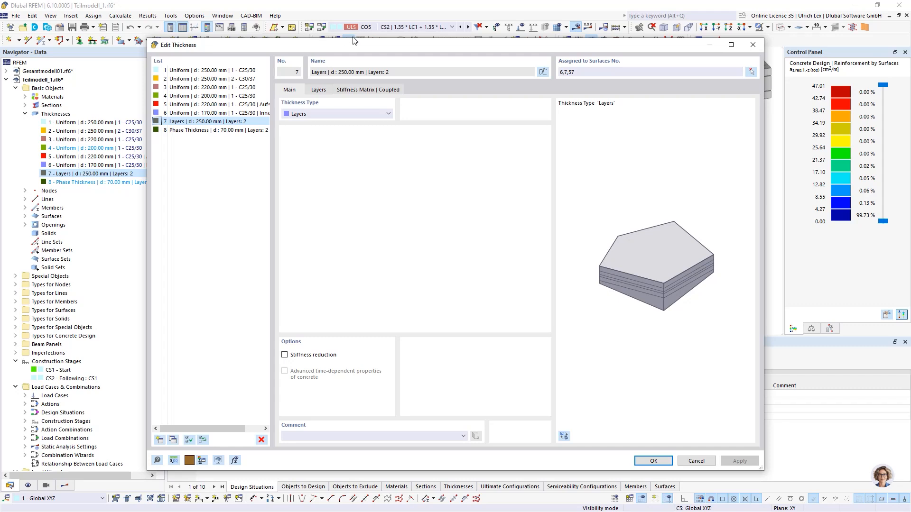
pyautogui.moveTo(358, 46); pyautogui.dragTo(368, 44)
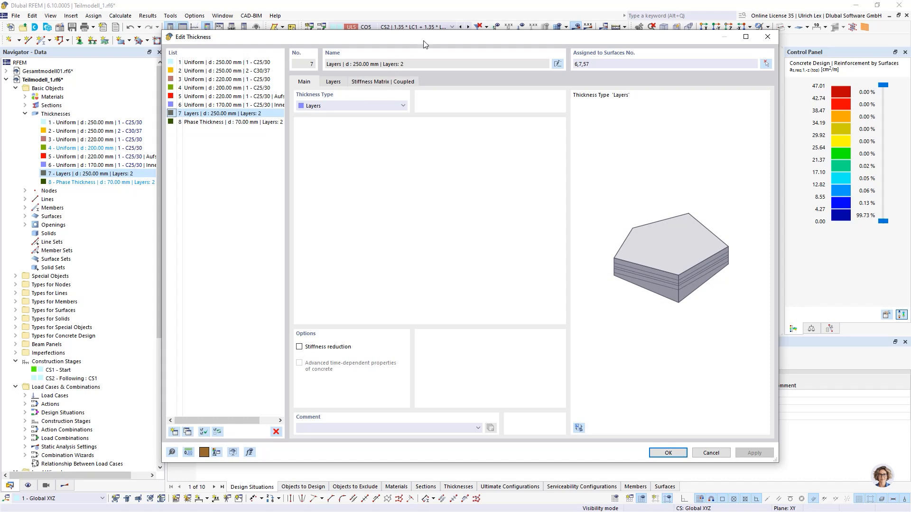
pyautogui.moveTo(424, 42)
pyautogui.mouseDown()
pyautogui.moveTo(454, 37)
pyautogui.moveTo(452, 26)
pyautogui.moveTo(428, 23)
pyautogui.mouseUp()
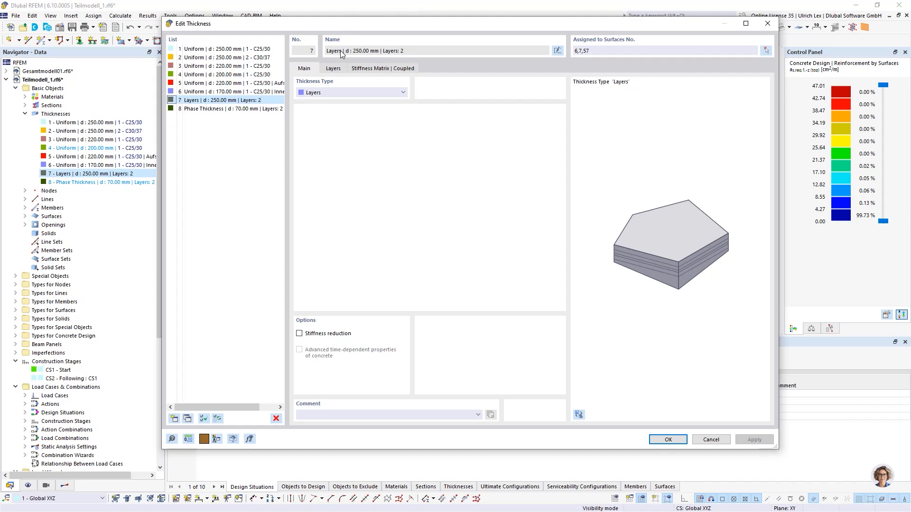
pyautogui.click(333, 69)
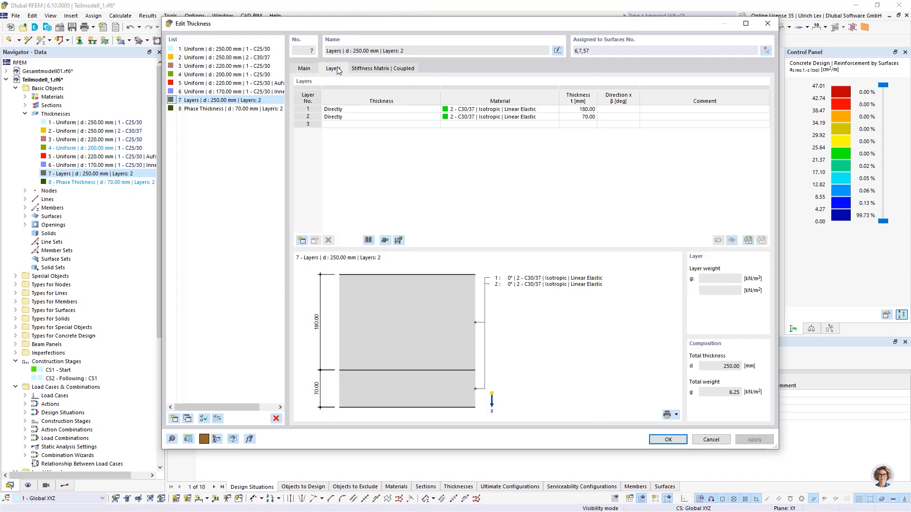
pyautogui.click(582, 118)
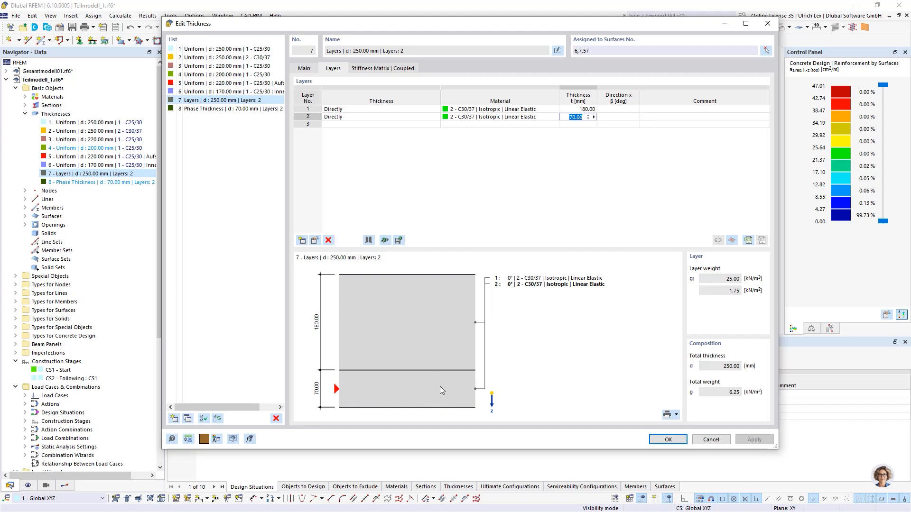
pyautogui.click(583, 110)
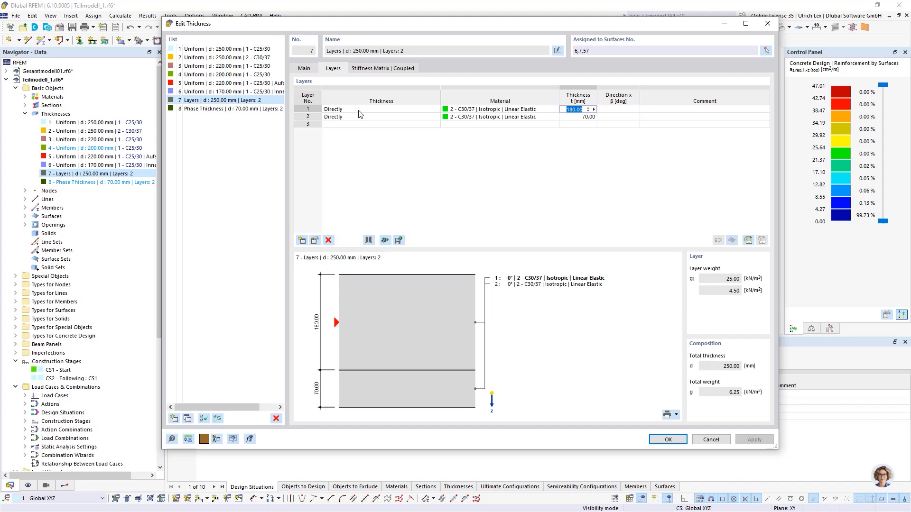
pyautogui.click(401, 167)
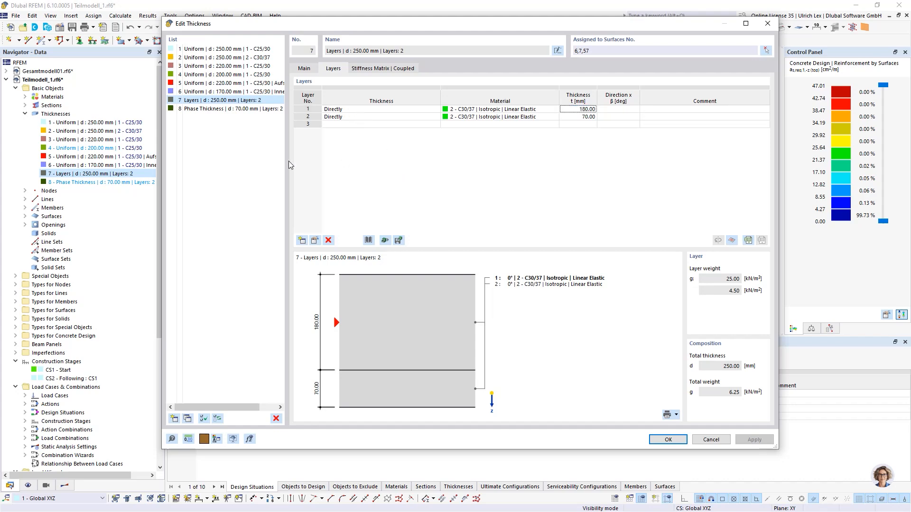
# Step: Examine phase thickness 8 and its parent thickness, briefly including layer 1 alongside layer 2, and discard the changes
pyautogui.click(192, 113)
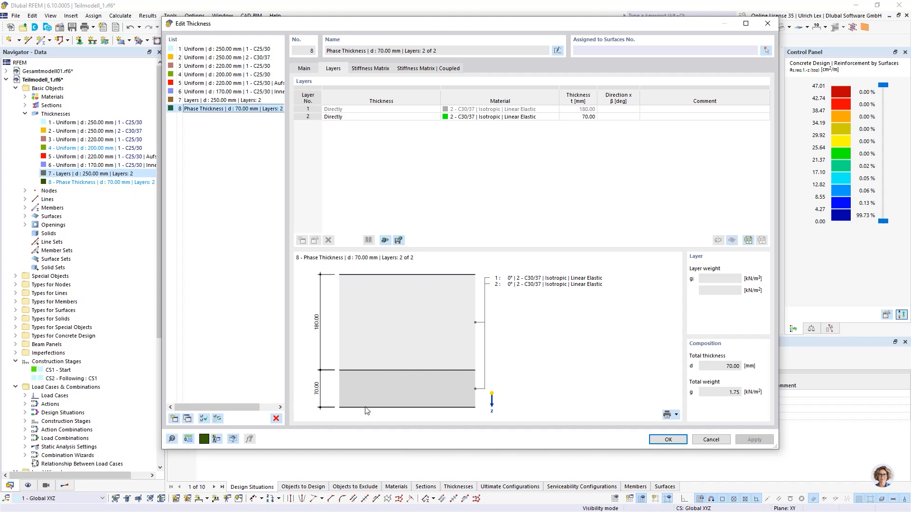
pyautogui.click(309, 68)
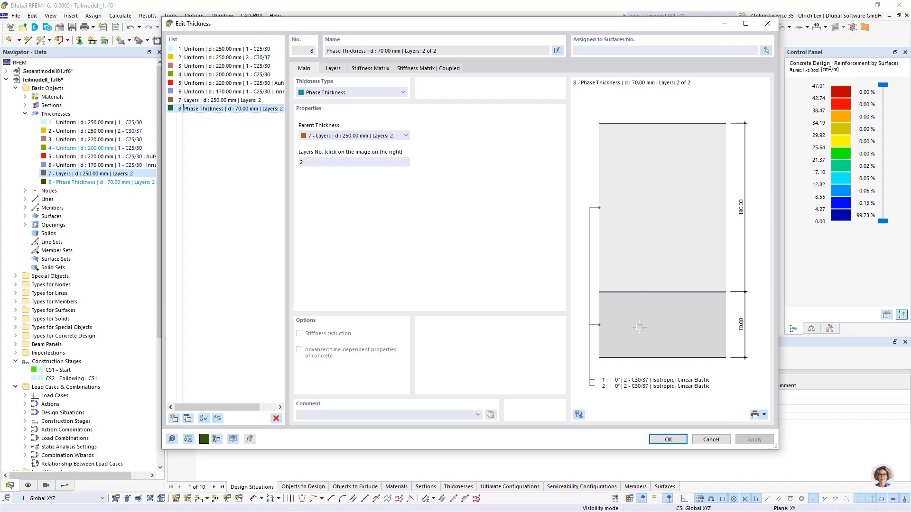
pyautogui.click(639, 254)
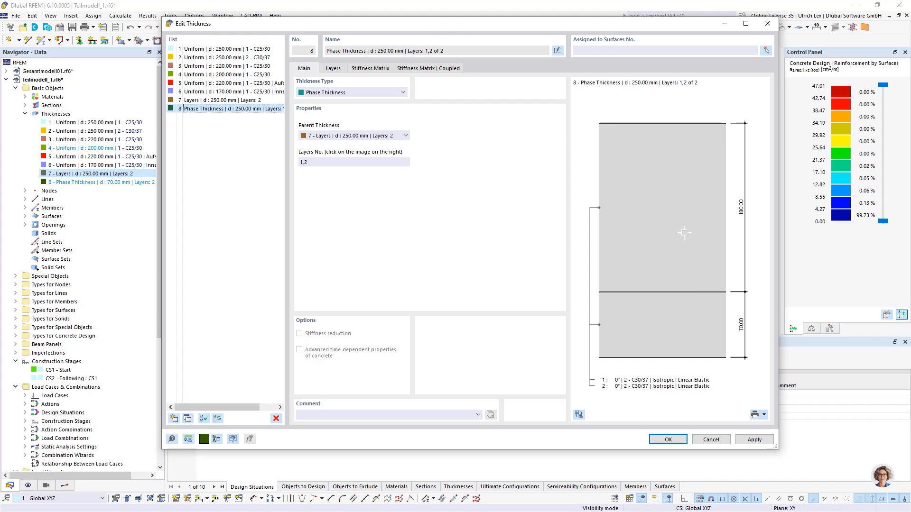
pyautogui.click(615, 220)
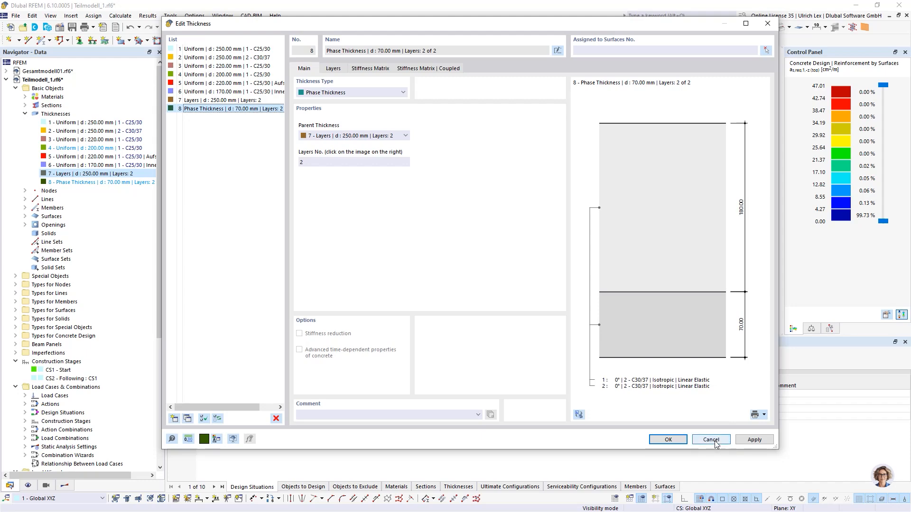
pyautogui.click(696, 441)
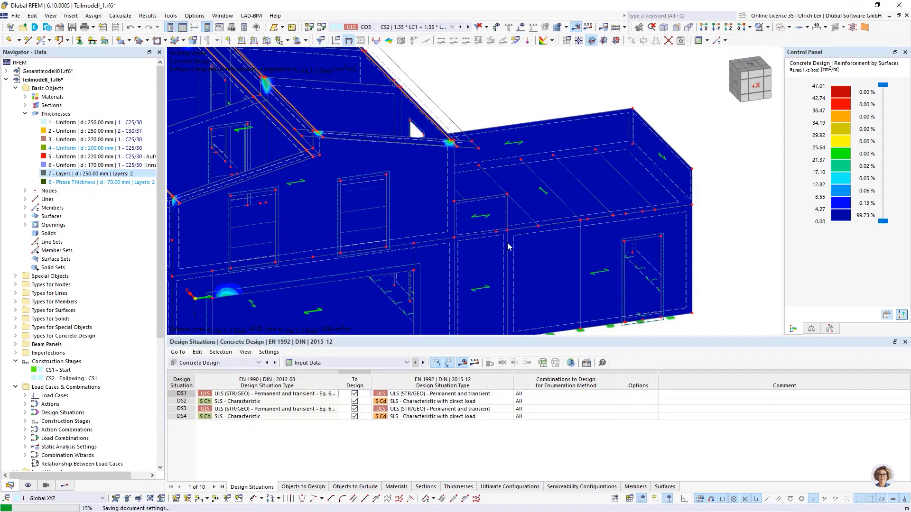
# Step: Duplicate construction stage CS1 in the construction stages settings and check the surfaces added in the copy
pyautogui.scroll(-5, 655, 85)
pyautogui.scroll(3, 645, 87)
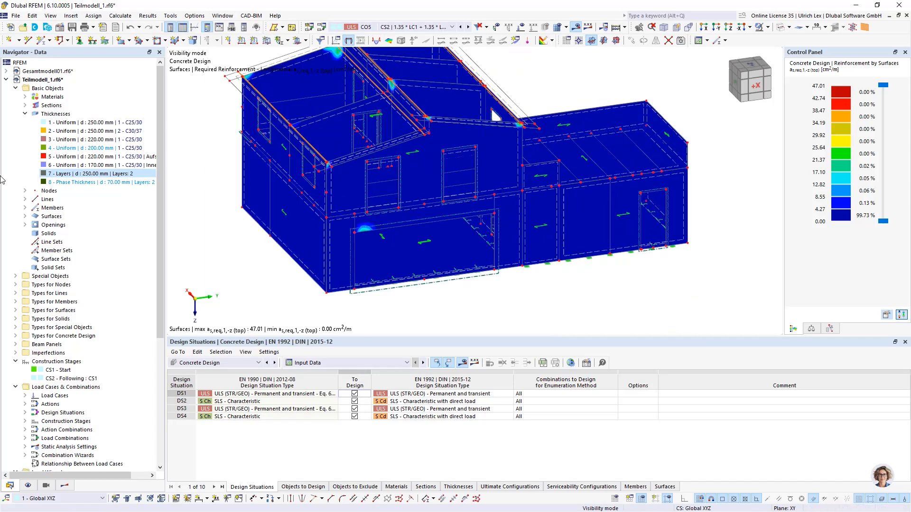
pyautogui.rightClick(56, 363)
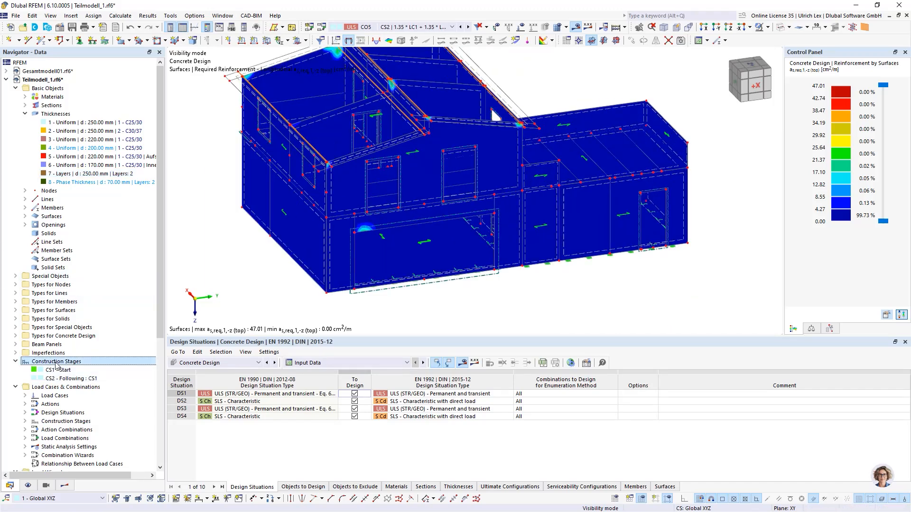
pyautogui.click(93, 369)
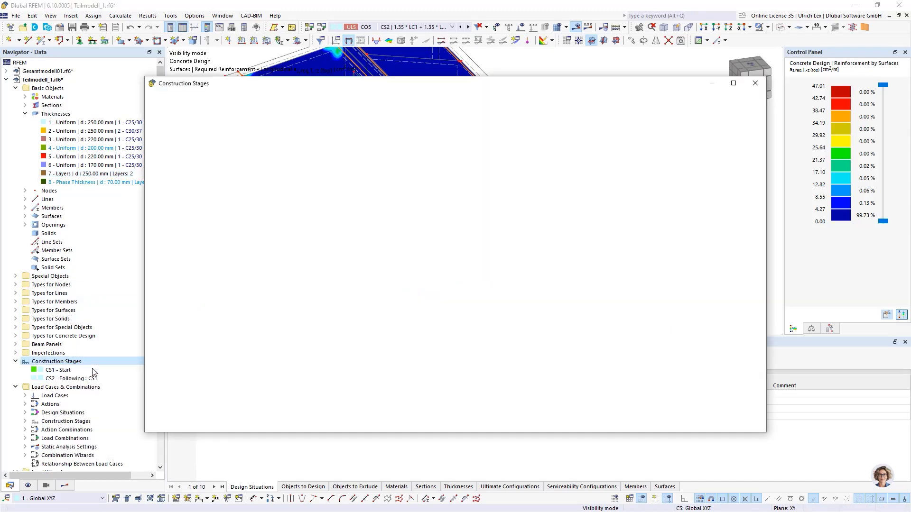
pyautogui.moveTo(442, 83); pyautogui.dragTo(456, 102)
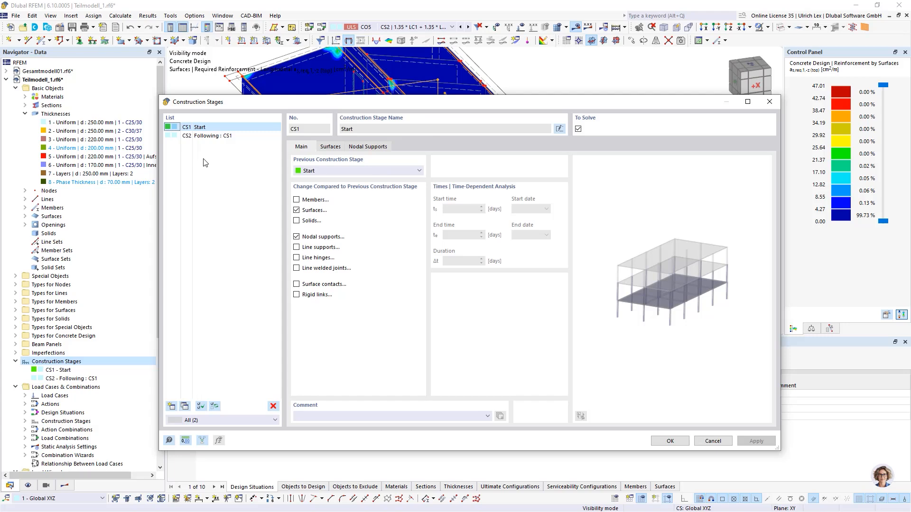
pyautogui.moveTo(368, 101); pyautogui.dragTo(371, 96)
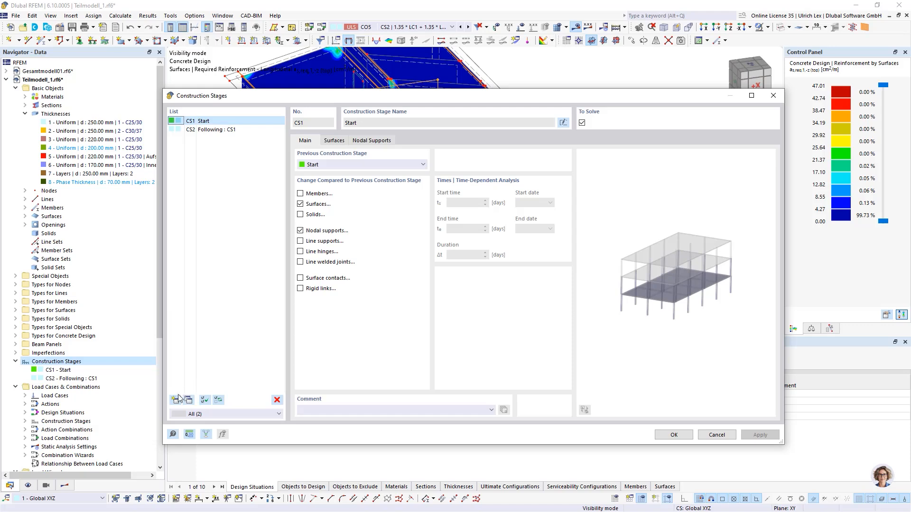
pyautogui.click(203, 123)
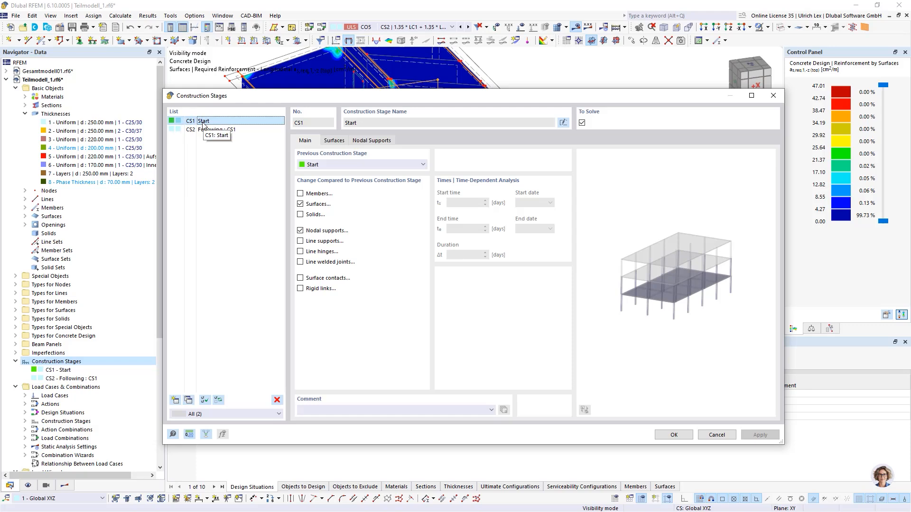
pyautogui.click(189, 400)
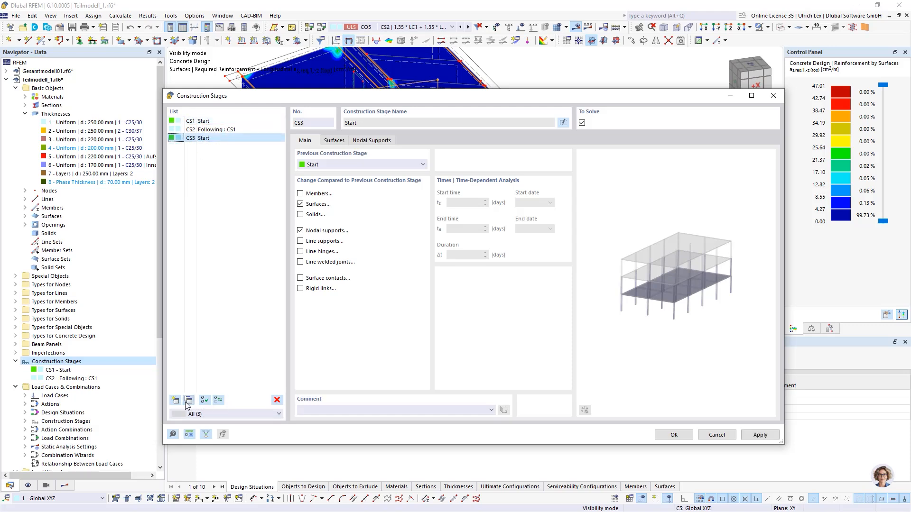
pyautogui.click(334, 143)
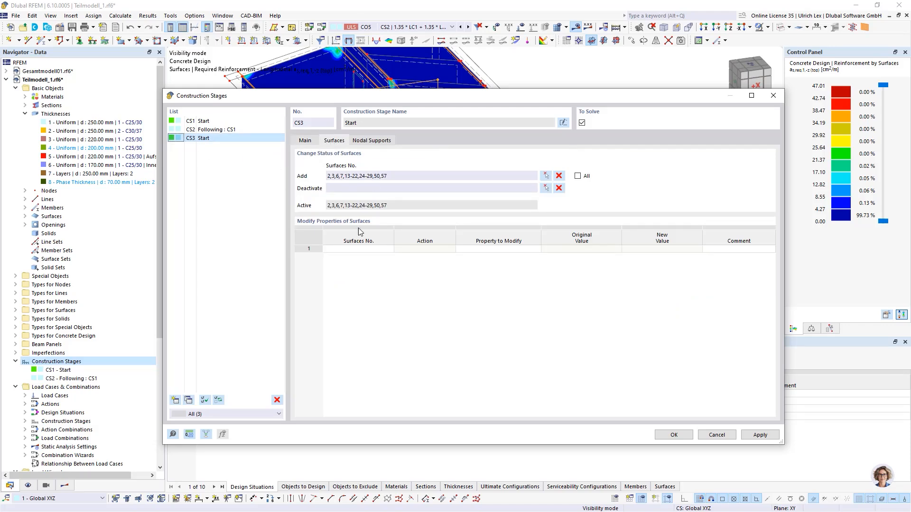
pyautogui.click(306, 142)
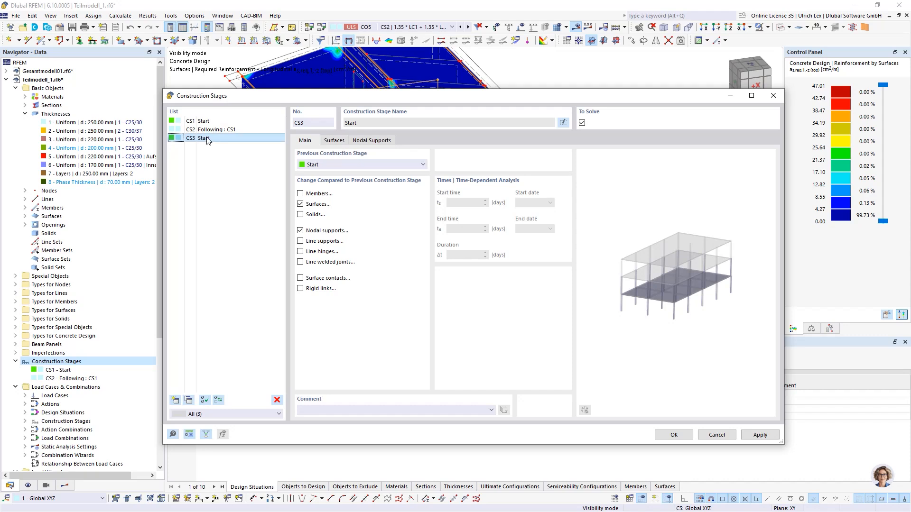
# Step: Set CS3 - Start as the previous construction stage of CS1 and check CS1's surface and nodal support changes
pyautogui.click(208, 122)
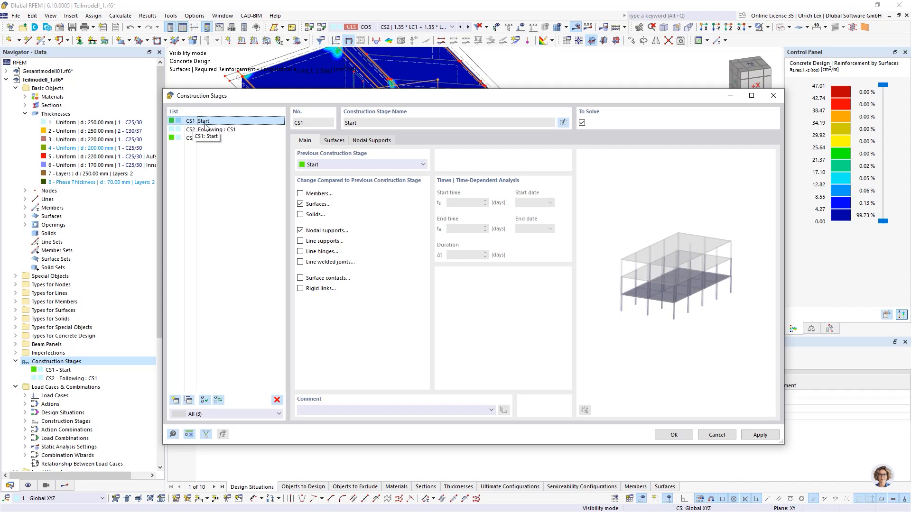
pyautogui.click(322, 165)
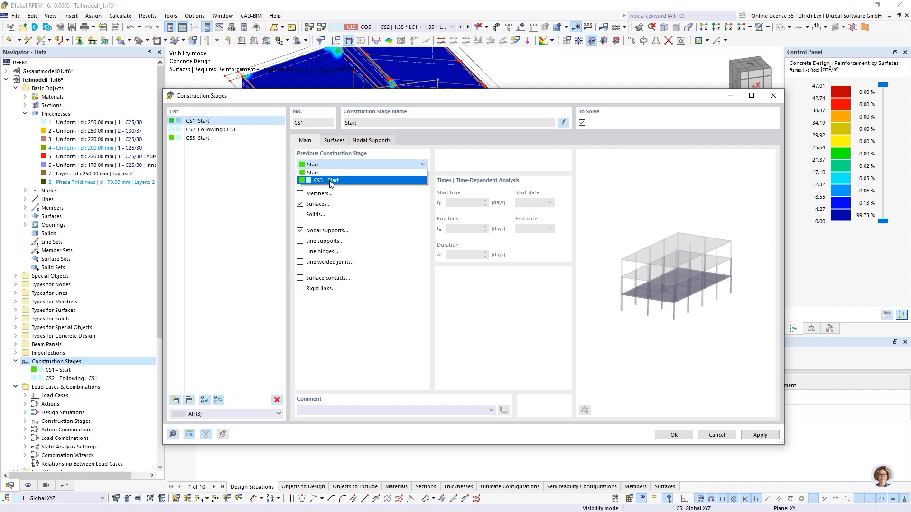
pyautogui.click(322, 183)
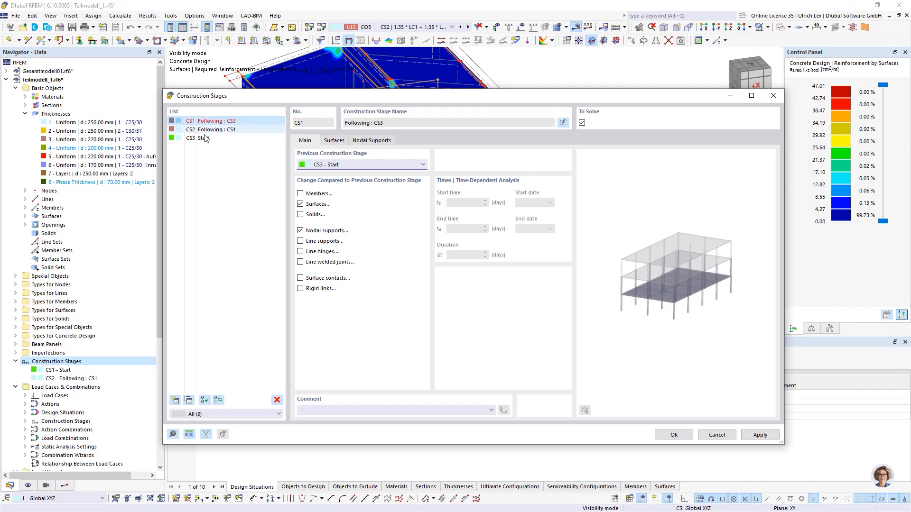
pyautogui.click(333, 142)
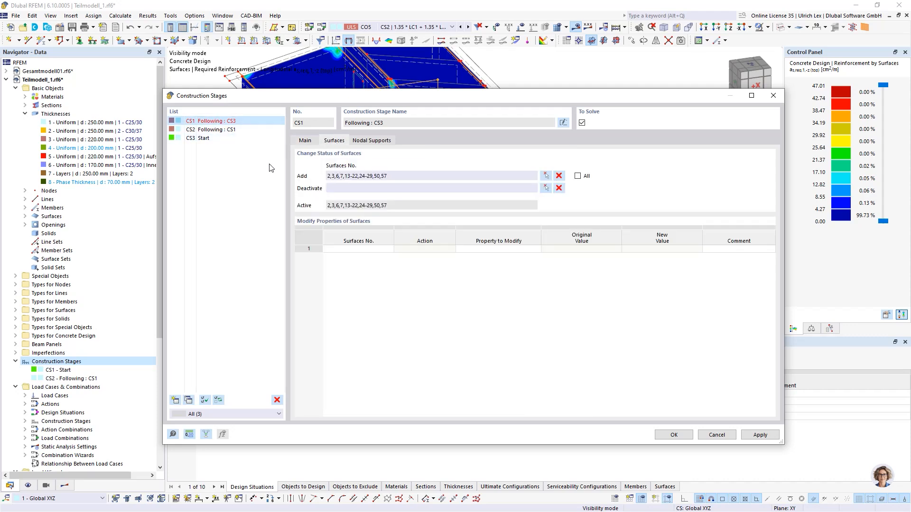
pyautogui.click(364, 142)
pyautogui.click(333, 141)
pyautogui.click(305, 141)
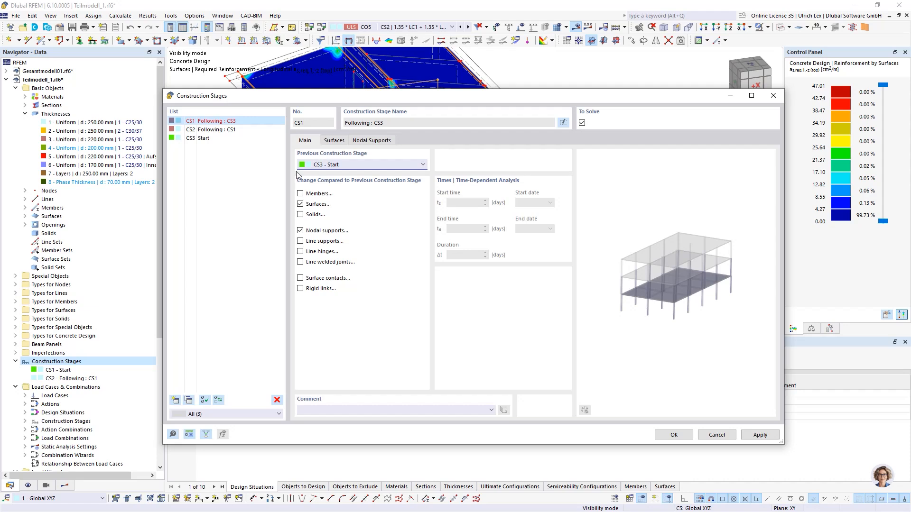
# Step: Clear the surfaces 2,3,6,7,13-22,24-29,50,57 from the surfaces added in construction stage CS1
pyautogui.click(225, 136)
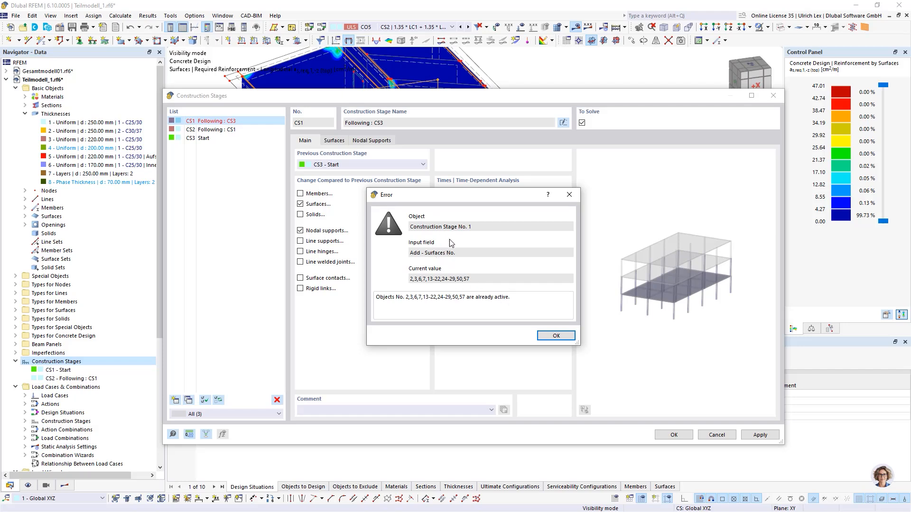
pyautogui.click(556, 336)
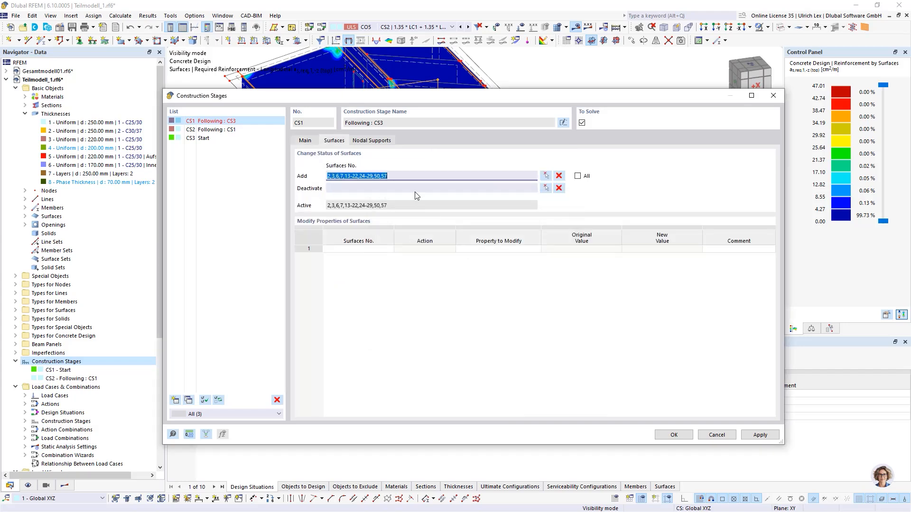
pyautogui.press('Delete')
pyautogui.click(205, 138)
pyautogui.click(229, 121)
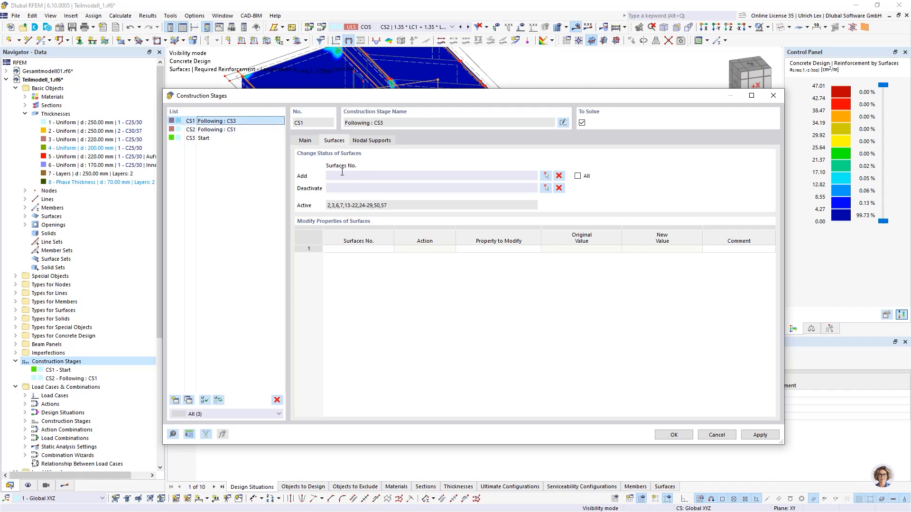
# Step: Start a surface property modification in construction stage CS3 and pick surface 7, the flat roof slab of the lower wing
pyautogui.click(204, 139)
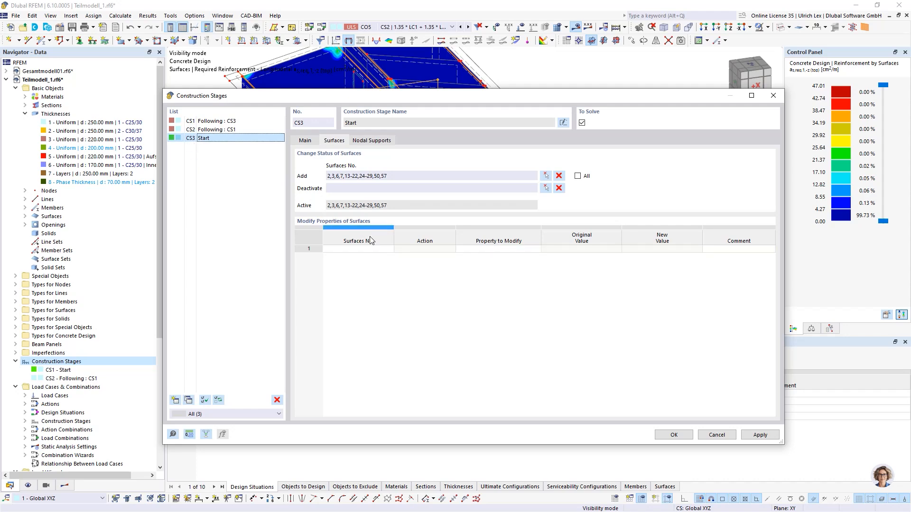
pyautogui.click(380, 250)
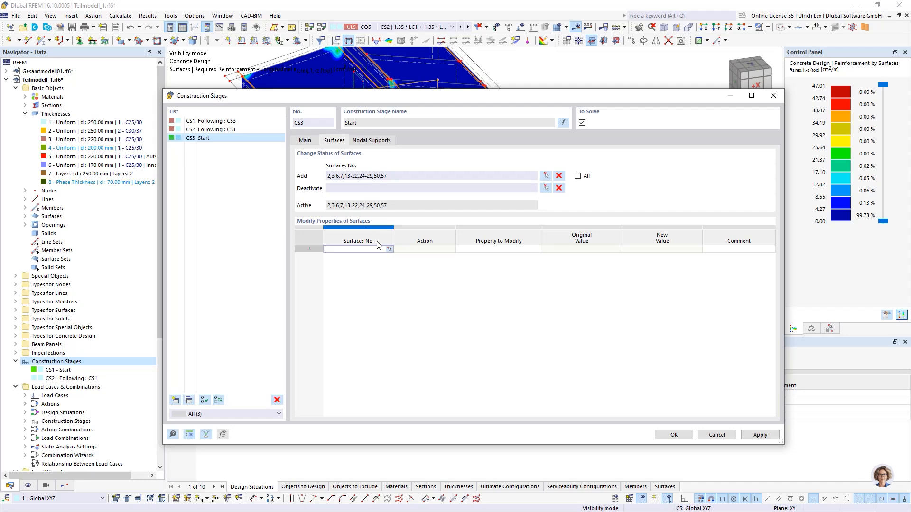
pyautogui.press('Escape')
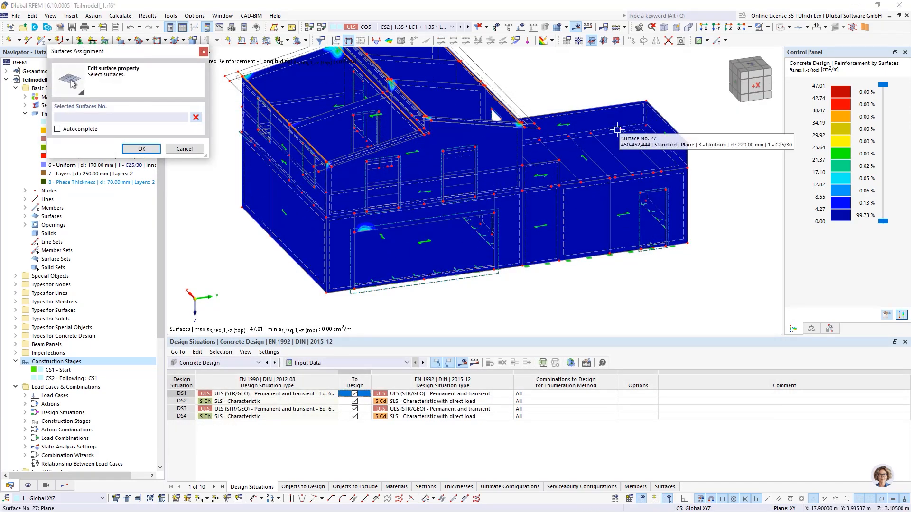
pyautogui.scroll(6, 616, 139)
pyautogui.click(615, 138)
pyautogui.scroll(-7, 689, 168)
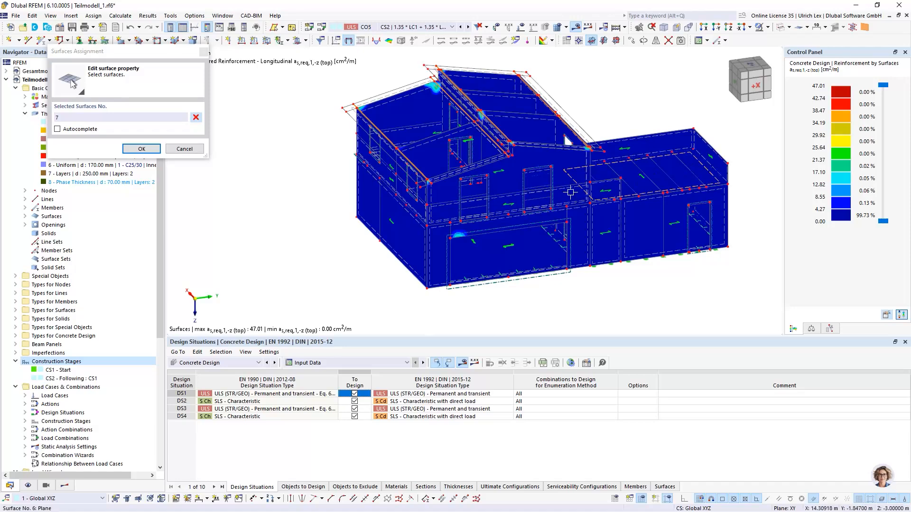
# Step: Hide the result display and switch the object selection visibility from OS2 - Umbau to OS1 - Flachdach, with visibilities left deactivated
pyautogui.scroll(5, 570, 176)
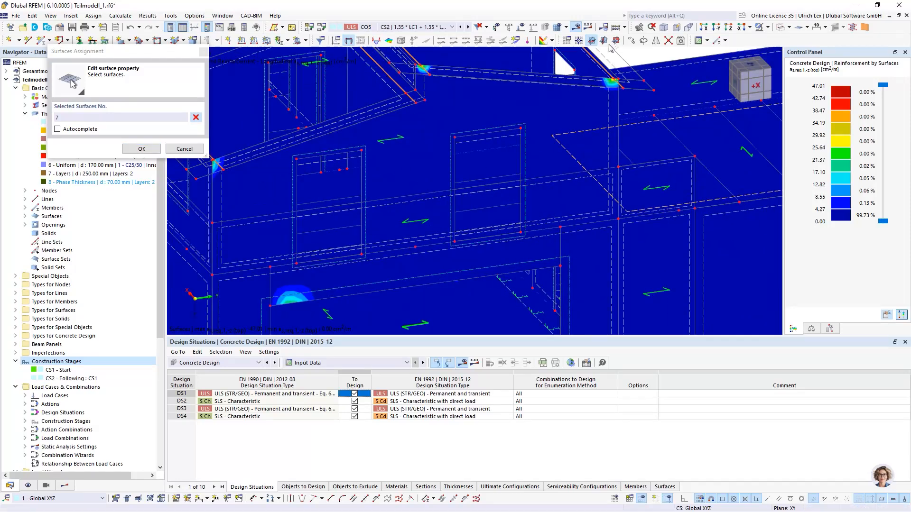
pyautogui.click(575, 27)
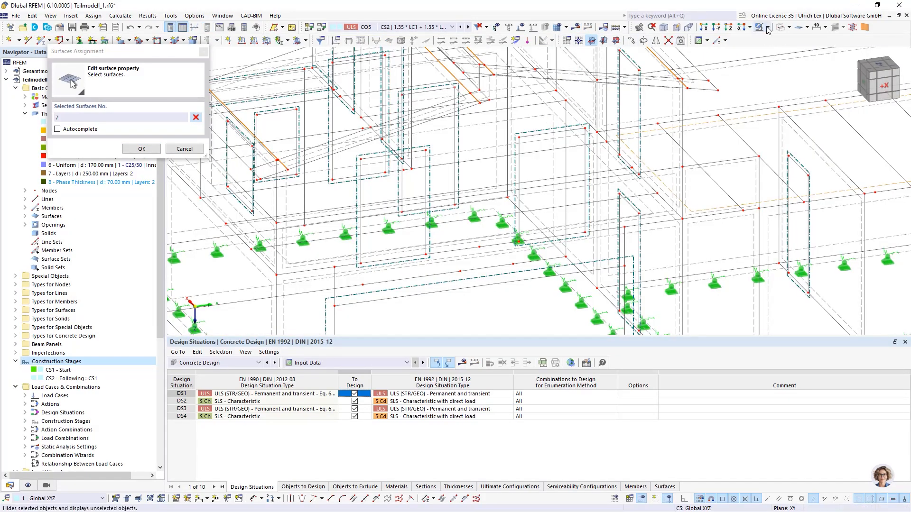
pyautogui.click(46, 486)
pyautogui.click(24, 333)
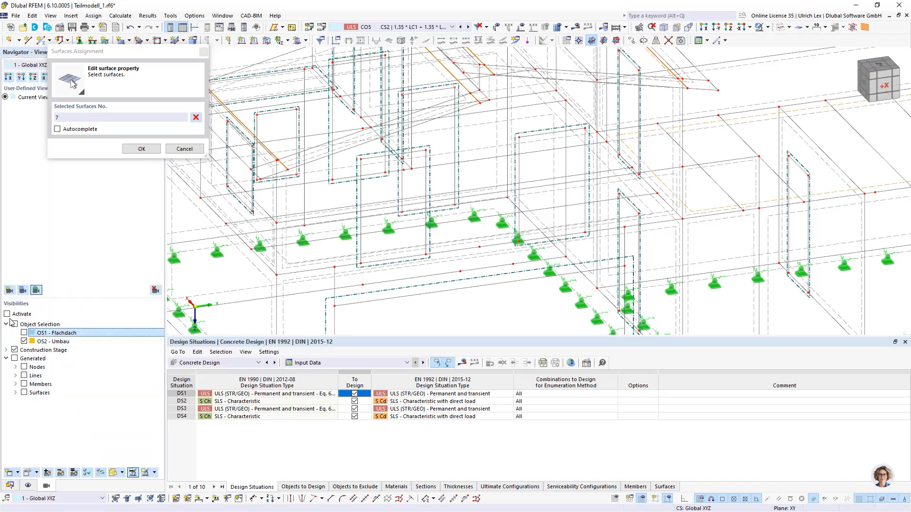
pyautogui.click(7, 315)
pyautogui.click(7, 314)
pyautogui.click(25, 342)
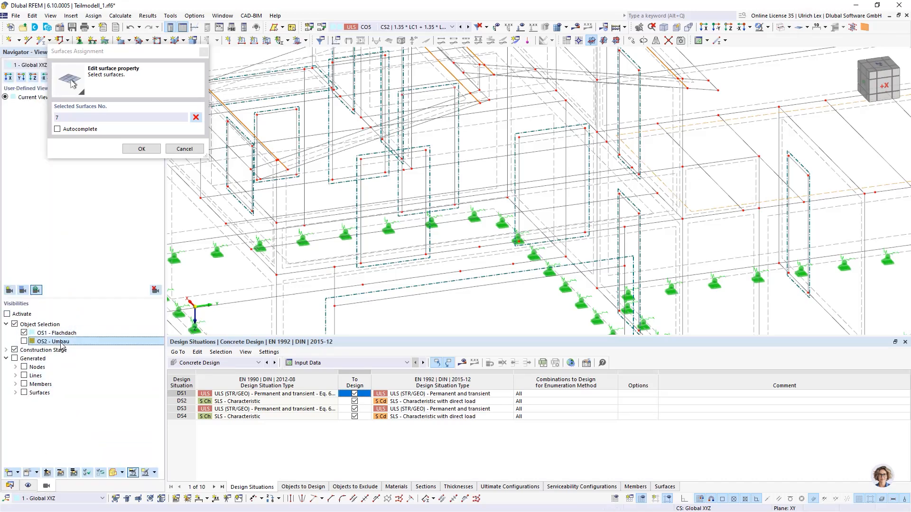
# Step: Add ceiling surfaces 57 and 6 to the picked surfaces and accept the selection 6,7,57
pyautogui.scroll(-5, 434, 256)
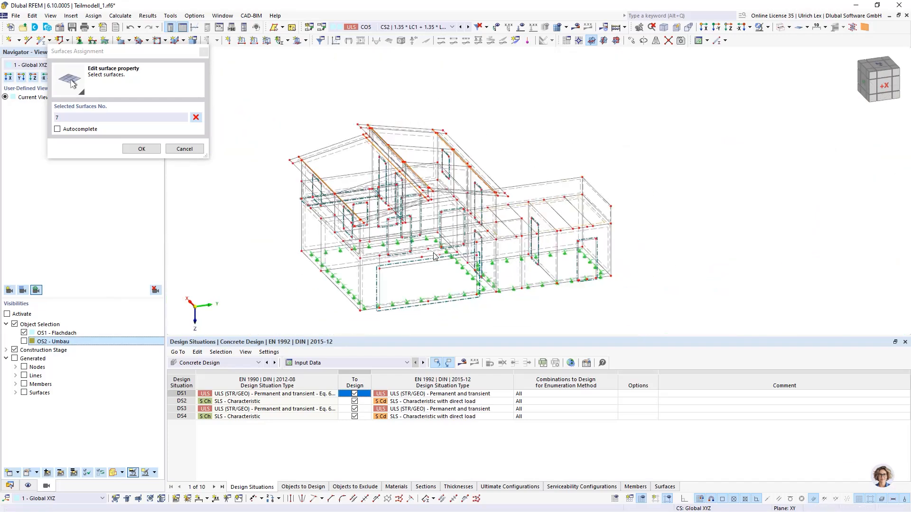
pyautogui.scroll(5, 417, 227)
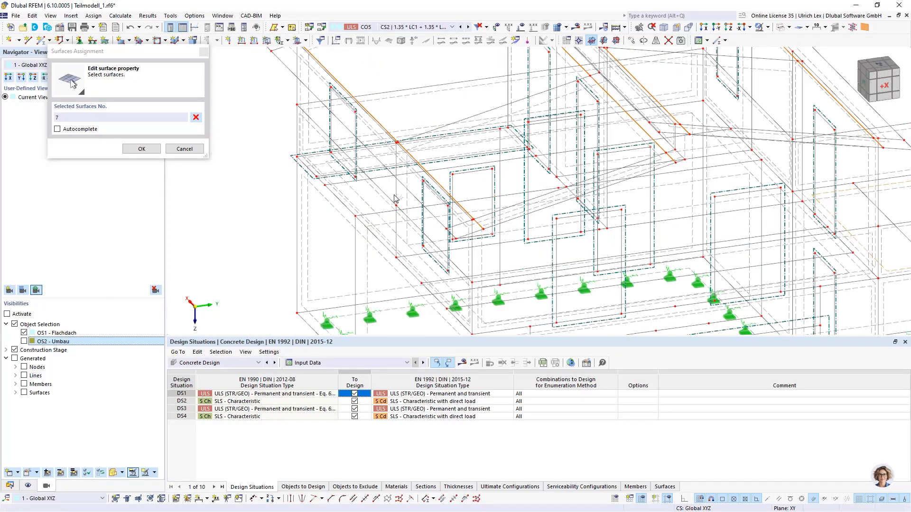
pyautogui.scroll(5, 396, 198)
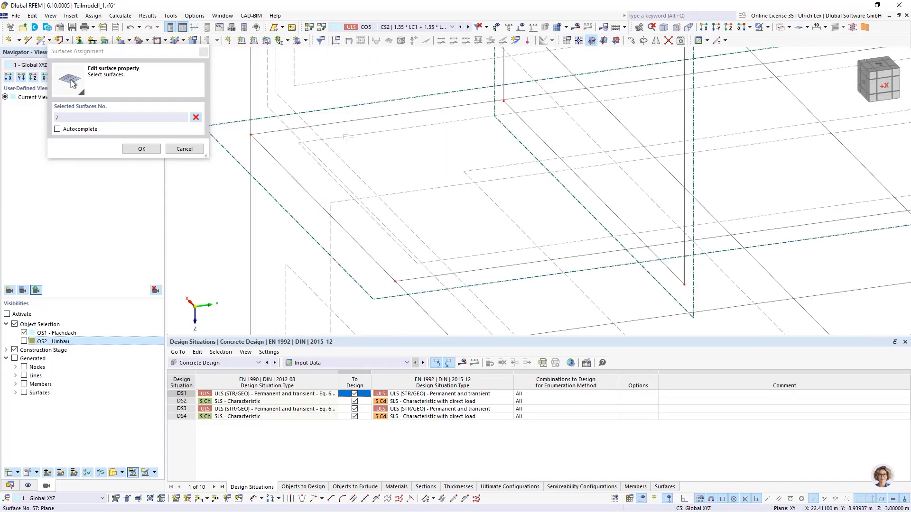
pyautogui.click(346, 137)
pyautogui.scroll(-3, 332, 141)
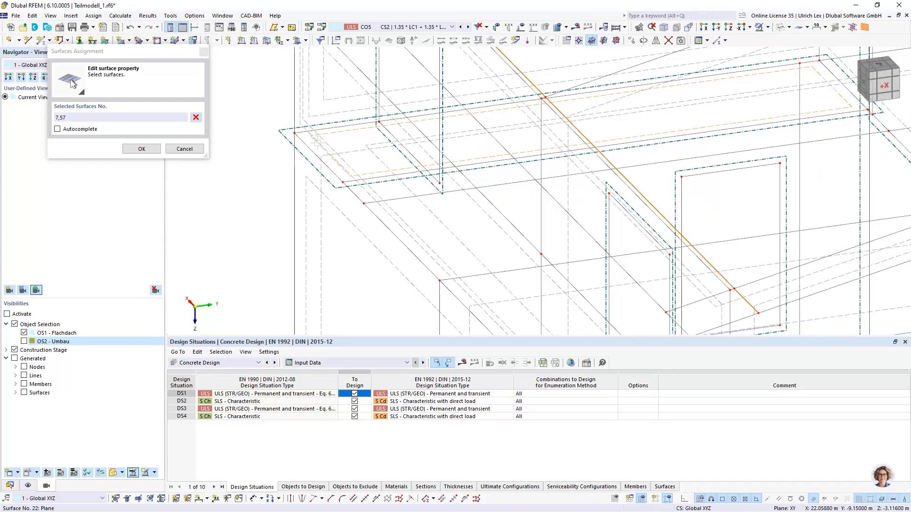
pyautogui.scroll(2, 382, 242)
pyautogui.scroll(2, 406, 153)
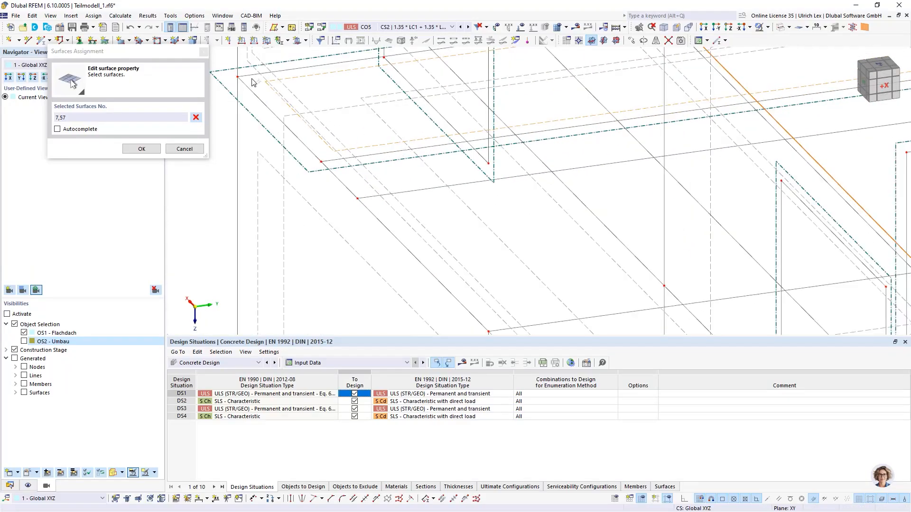
pyautogui.scroll(-3, 251, 82)
pyautogui.scroll(5, 407, 161)
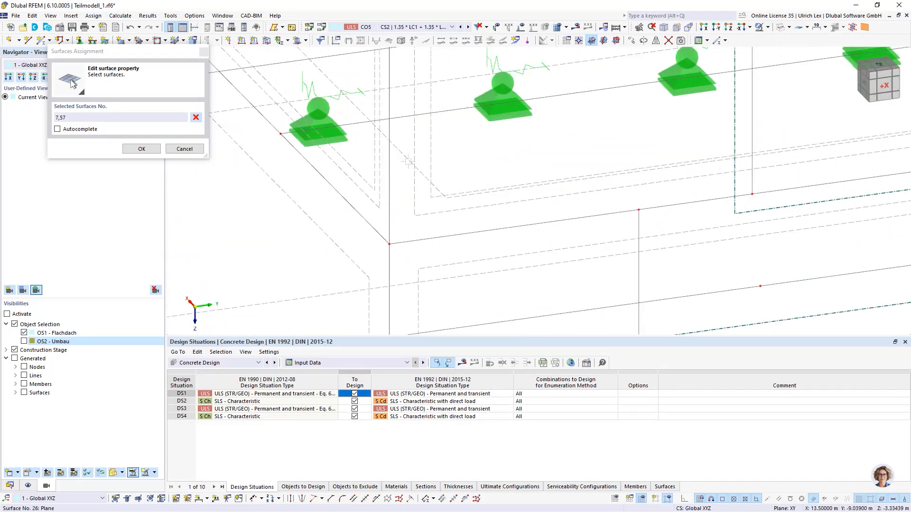
pyautogui.click(407, 162)
pyautogui.scroll(-5, 400, 296)
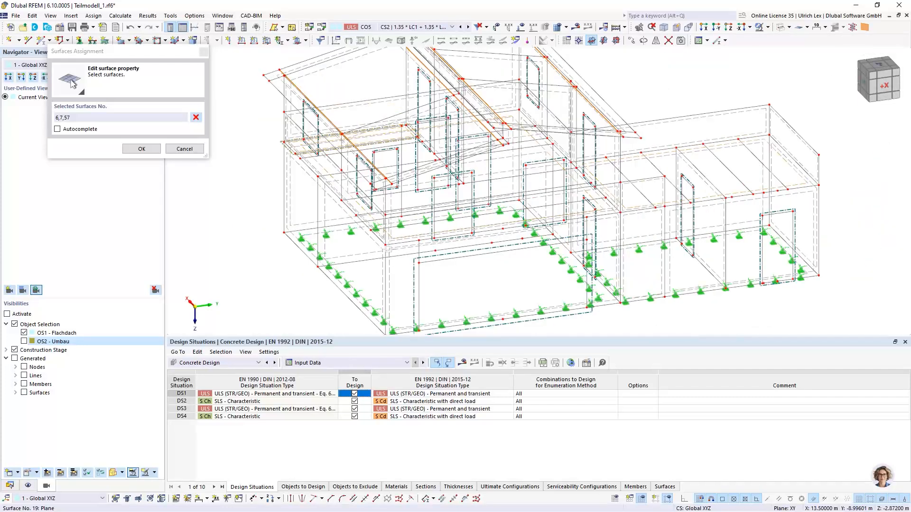
pyautogui.click(151, 149)
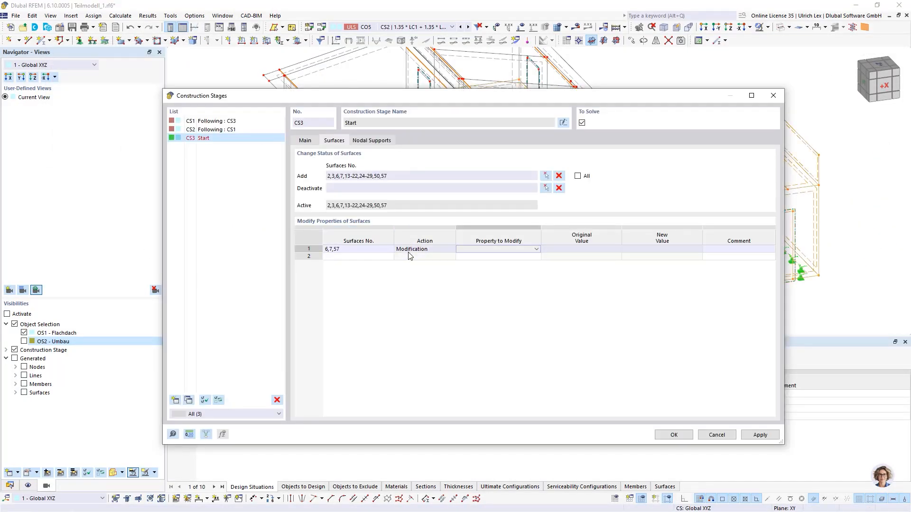
# Step: Set Thickness as the property to modify for surfaces 6,7,57 and assign 8 - Phase Thickness as the new value
pyautogui.click(496, 251)
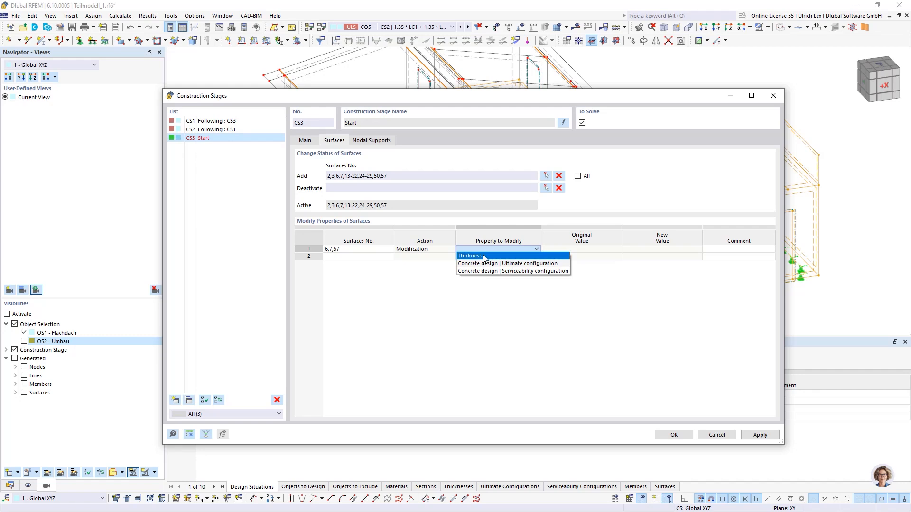
pyautogui.click(493, 256)
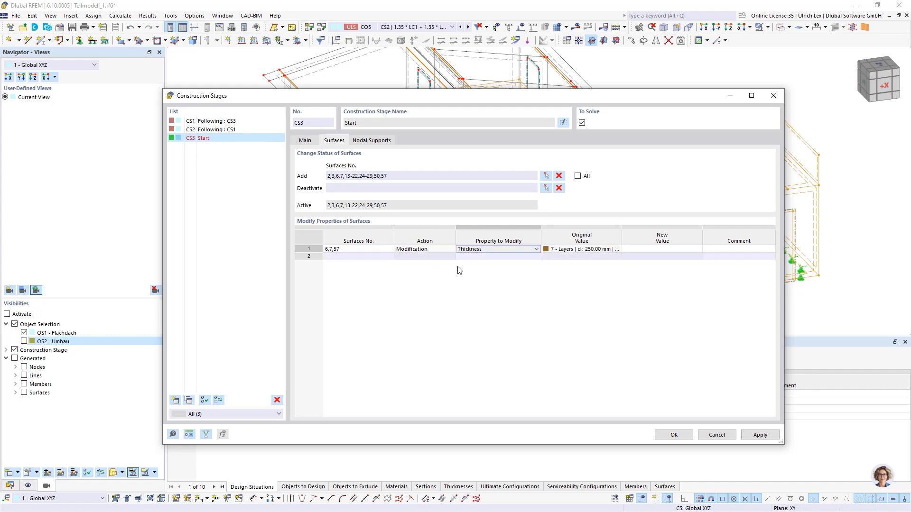
pyautogui.click(568, 251)
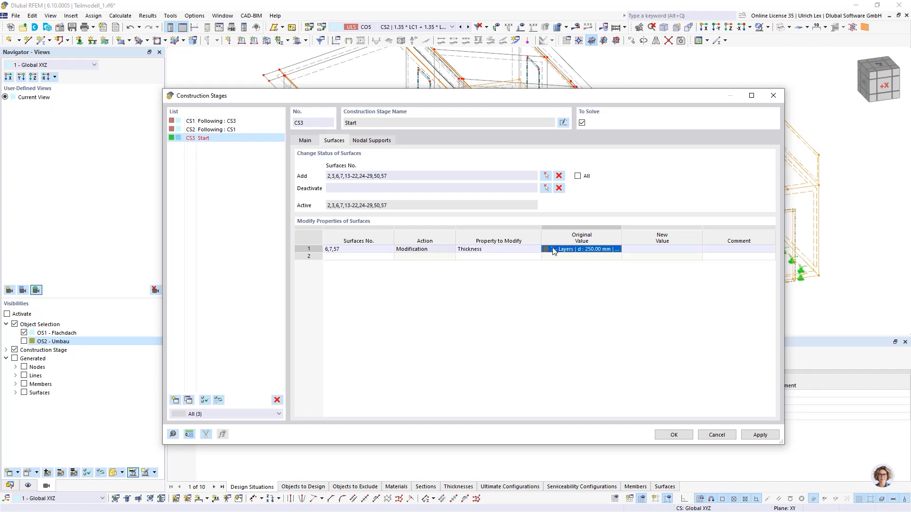
pyautogui.click(568, 276)
pyautogui.click(651, 251)
pyautogui.click(652, 250)
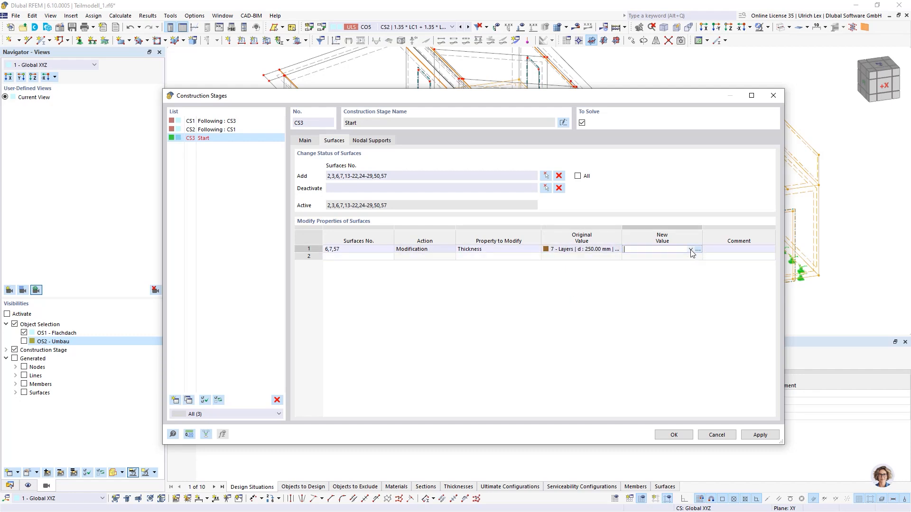
pyautogui.click(690, 249)
pyautogui.click(665, 258)
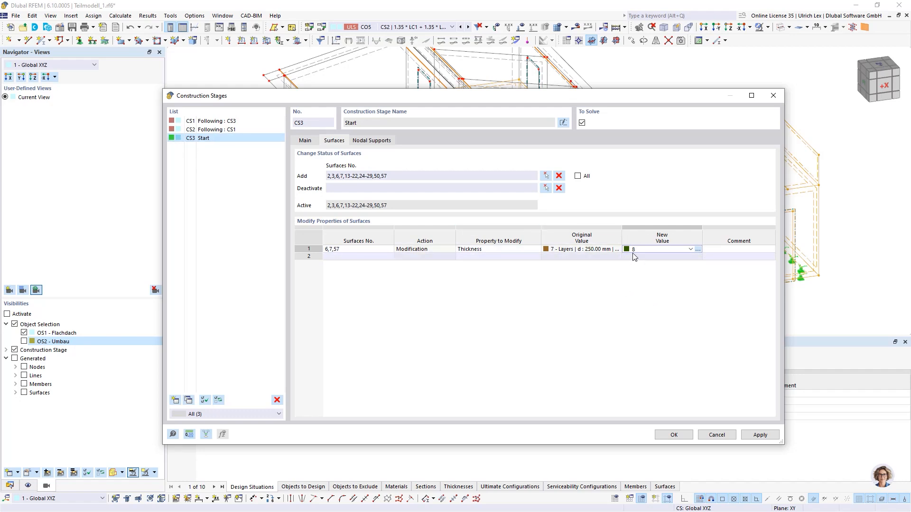
pyautogui.click(681, 285)
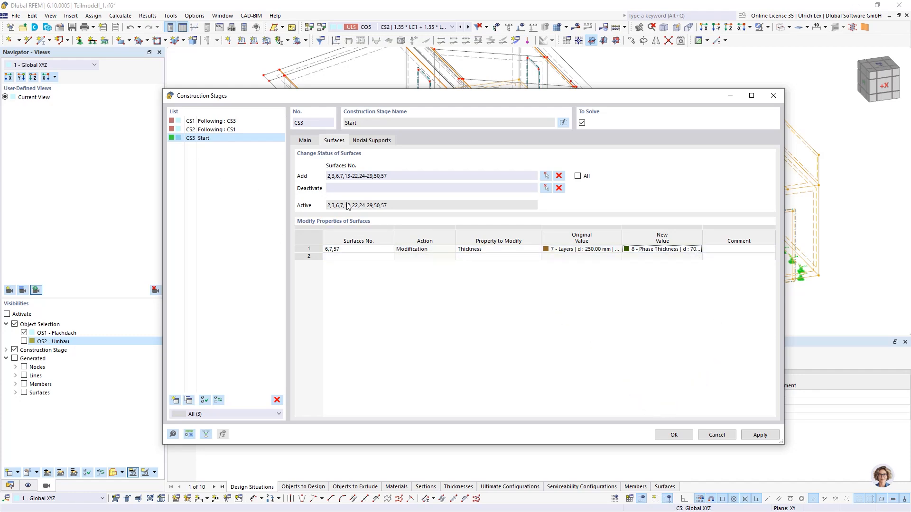
# Step: Save the construction stage changes and agree to delete the affected results
pyautogui.moveTo(461, 95); pyautogui.dragTo(451, 270)
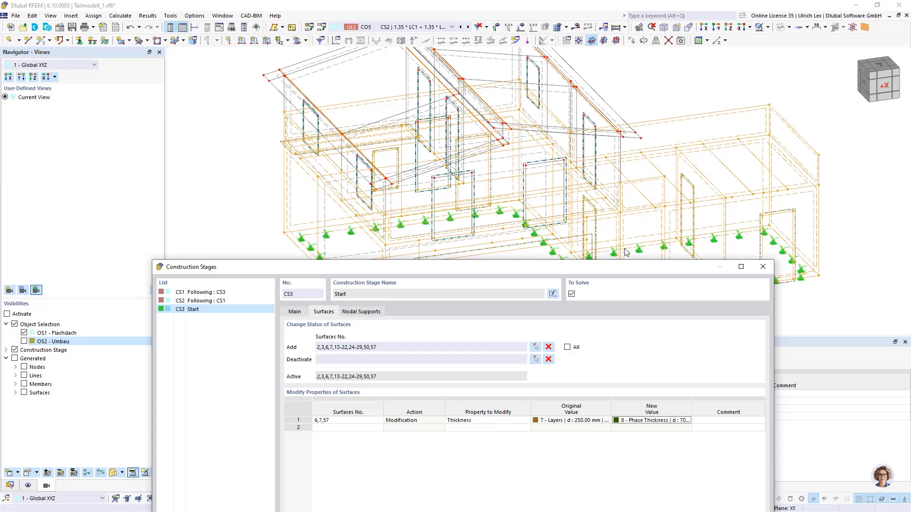
pyautogui.moveTo(627, 267); pyautogui.dragTo(586, 70)
pyautogui.click(623, 409)
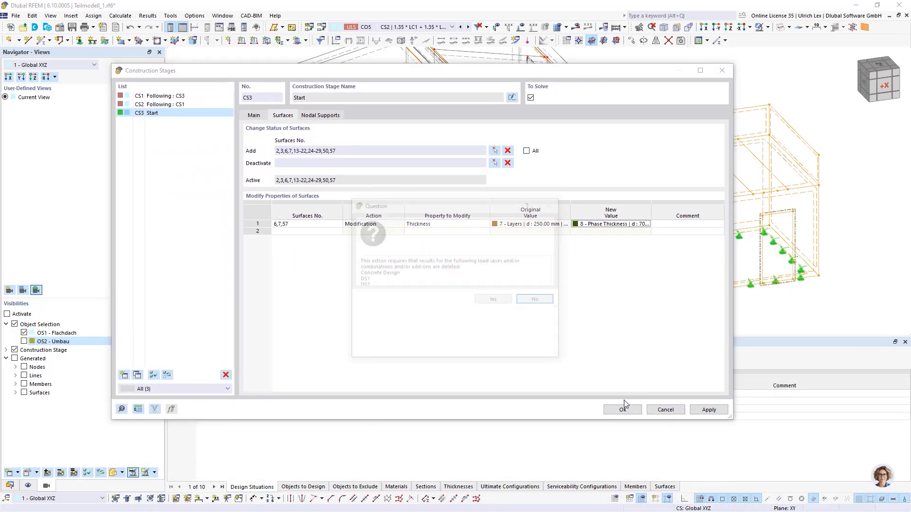
pyautogui.click(494, 352)
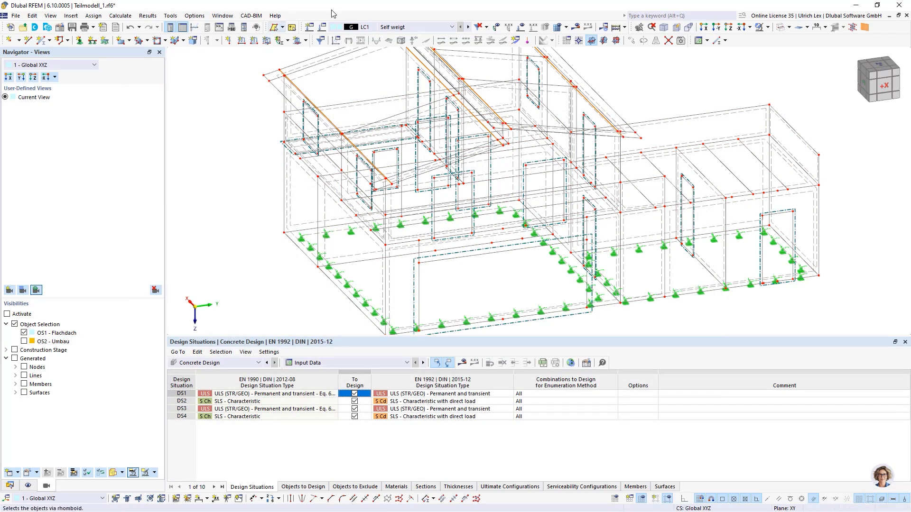
# Step: Display construction stage CS1 in the model and examine its structure and supports from another side
pyautogui.click(426, 28)
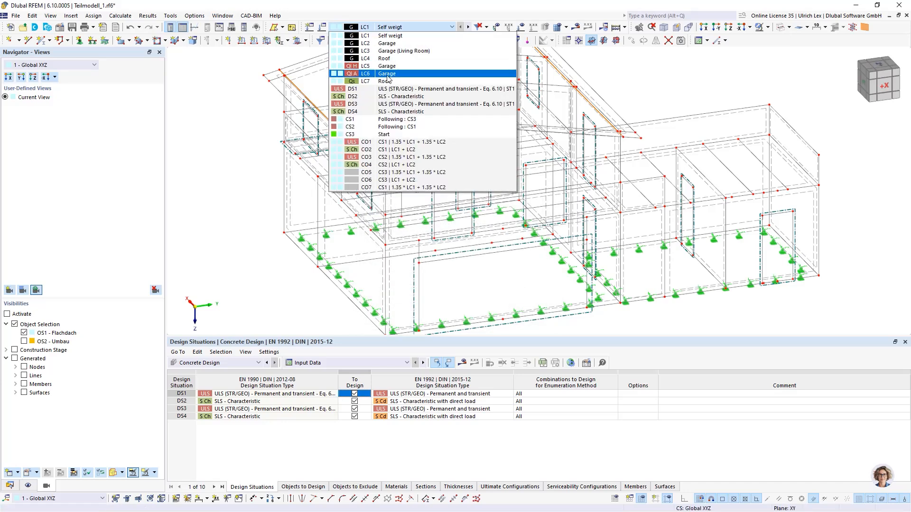
pyautogui.click(451, 121)
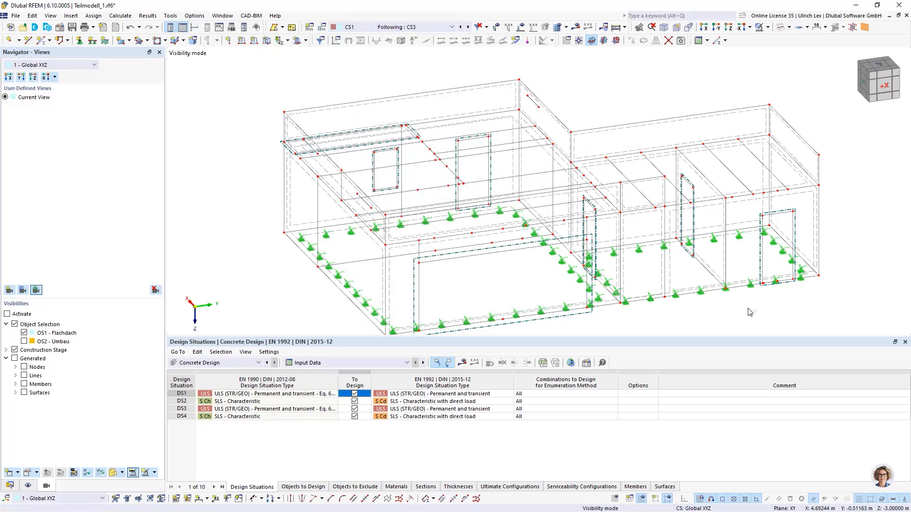
pyautogui.moveTo(748, 312); pyautogui.dragTo(654, 303, button='middle')
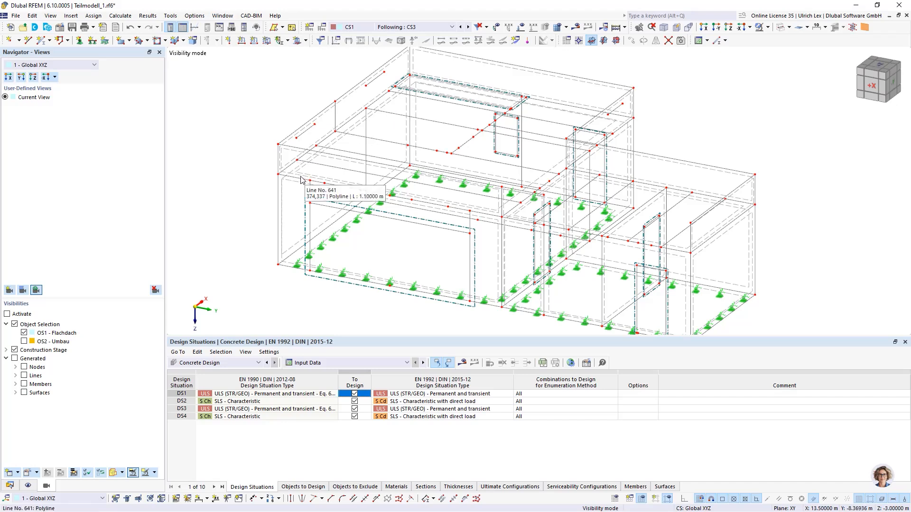
pyautogui.scroll(-1, 280, 229)
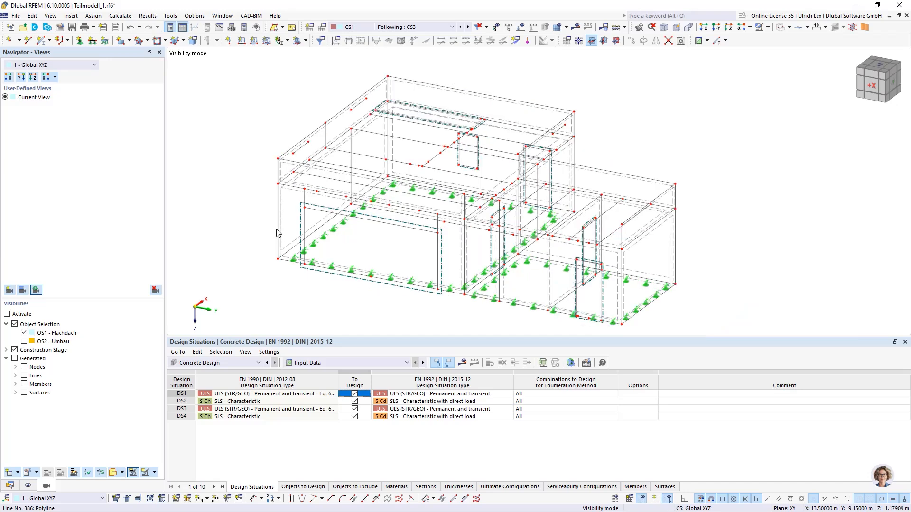
pyautogui.scroll(1, 240, 135)
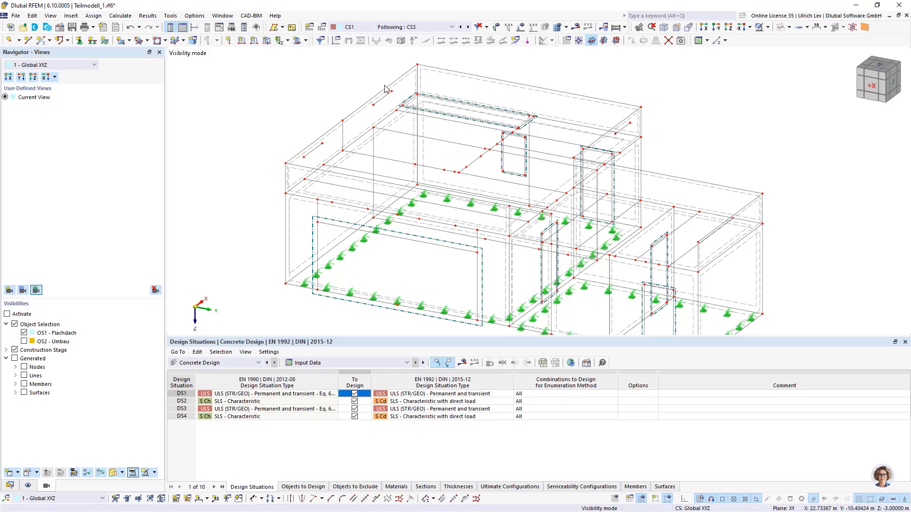
pyautogui.scroll(1, 468, 125)
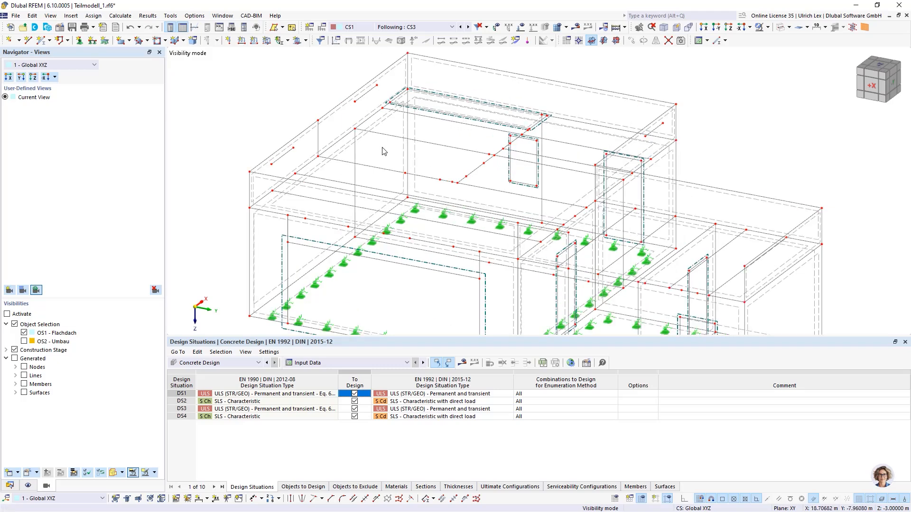
# Step: Assign line support 1 (Gelenkig) to the ceiling line beside the long narrow opening, agreeing to delete all results and the mesh
pyautogui.click(92, 41)
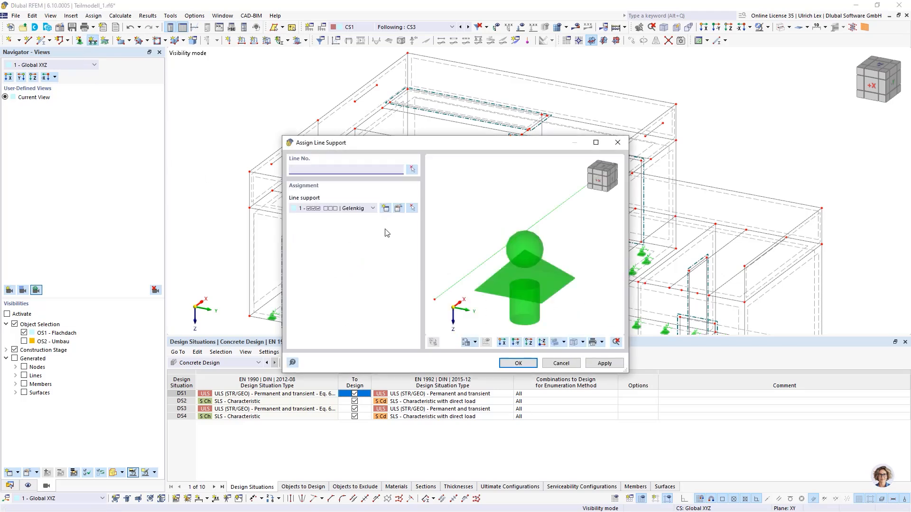
pyautogui.click(518, 363)
pyautogui.scroll(2, 430, 123)
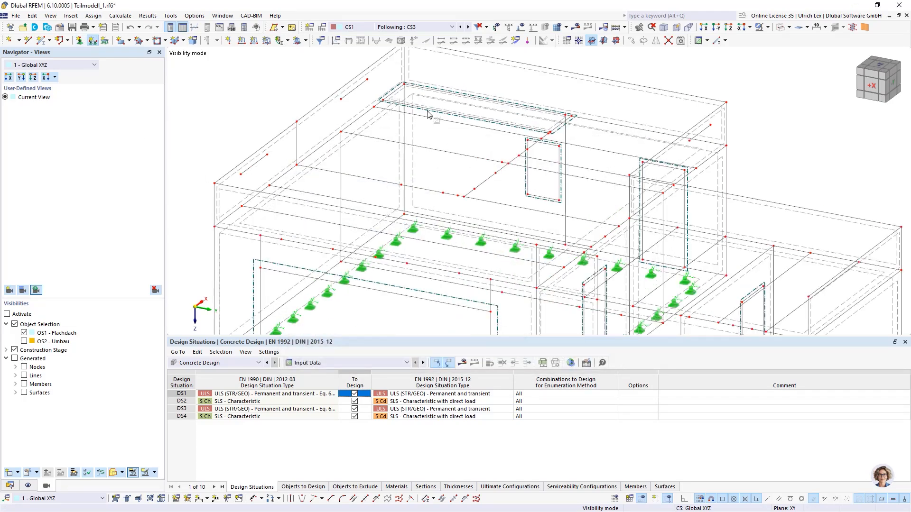
pyautogui.click(428, 117)
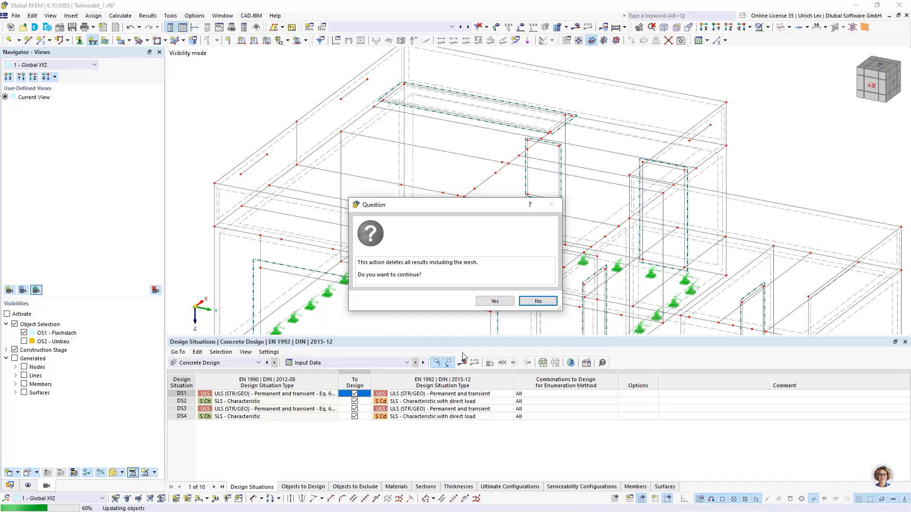
pyautogui.click(494, 301)
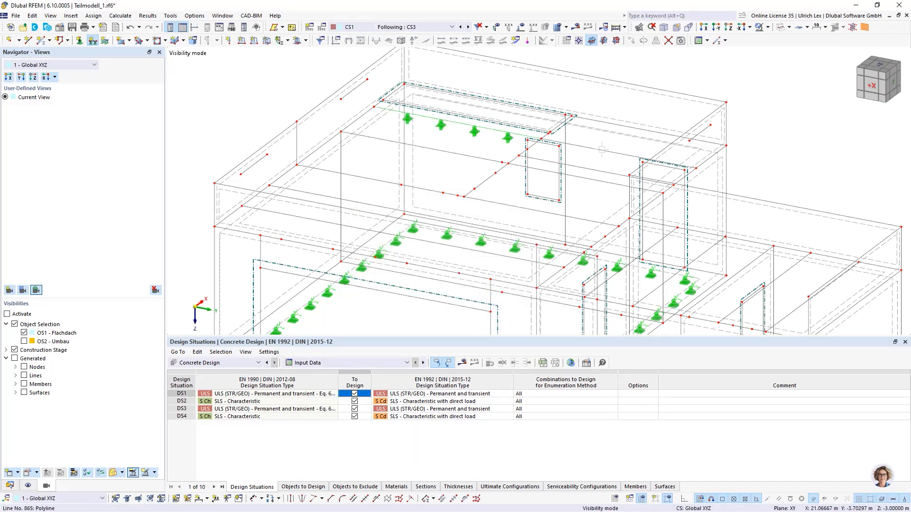
# Step: Assign the Gelenkig line support to the remaining intermediate ceiling lines in the large room and the adjoining lower building part
pyautogui.click(590, 186)
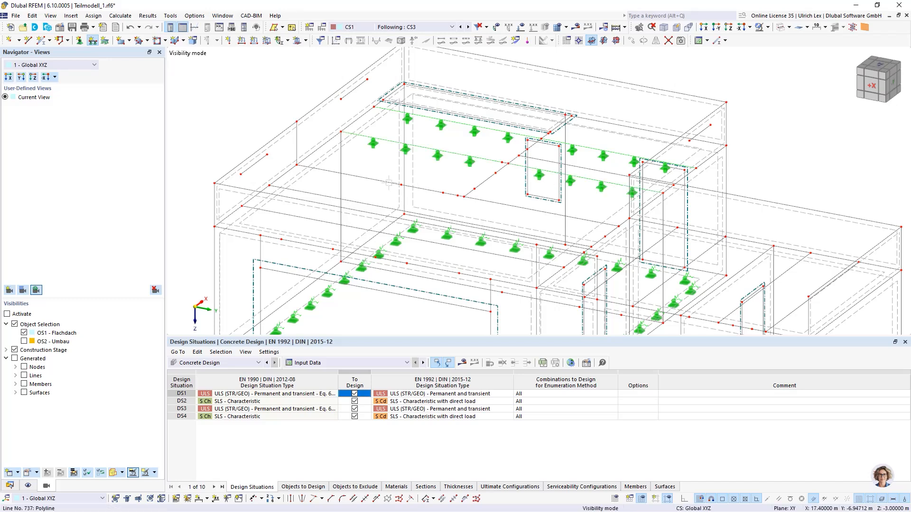
pyautogui.click(420, 190)
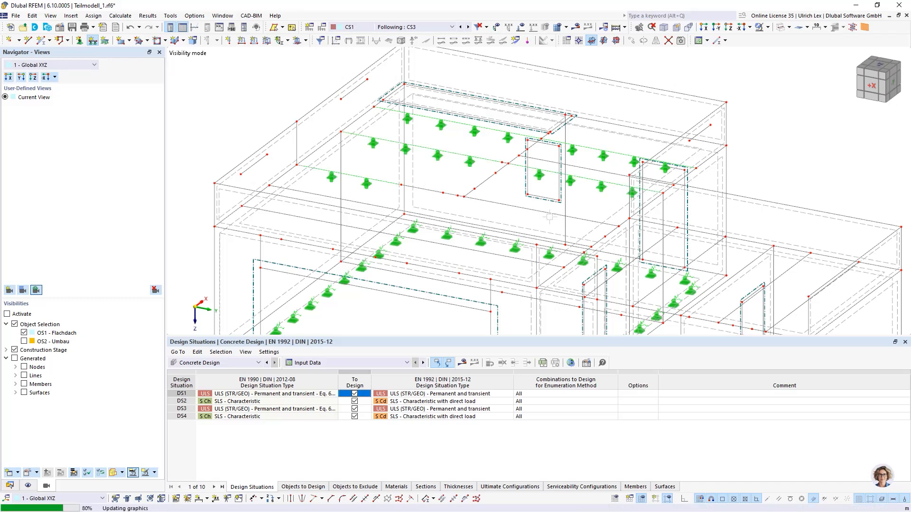
pyautogui.scroll(3, 465, 204)
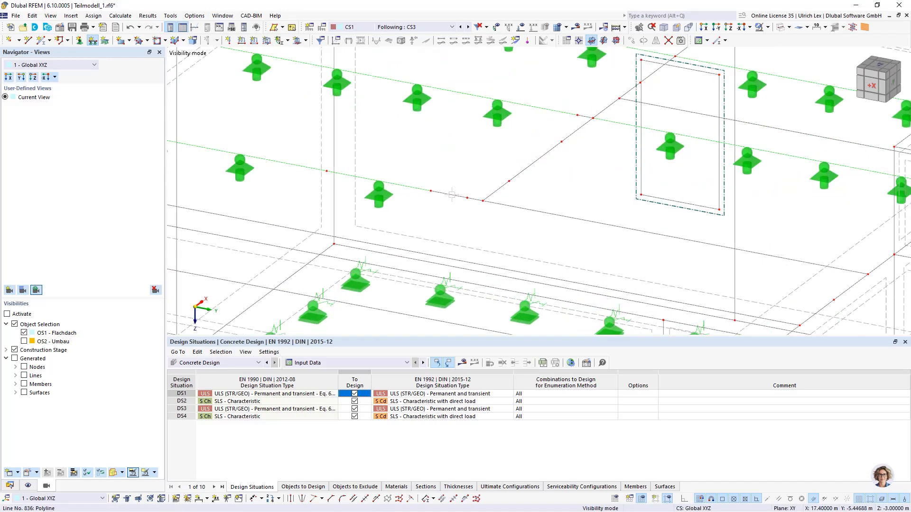
pyautogui.click(477, 199)
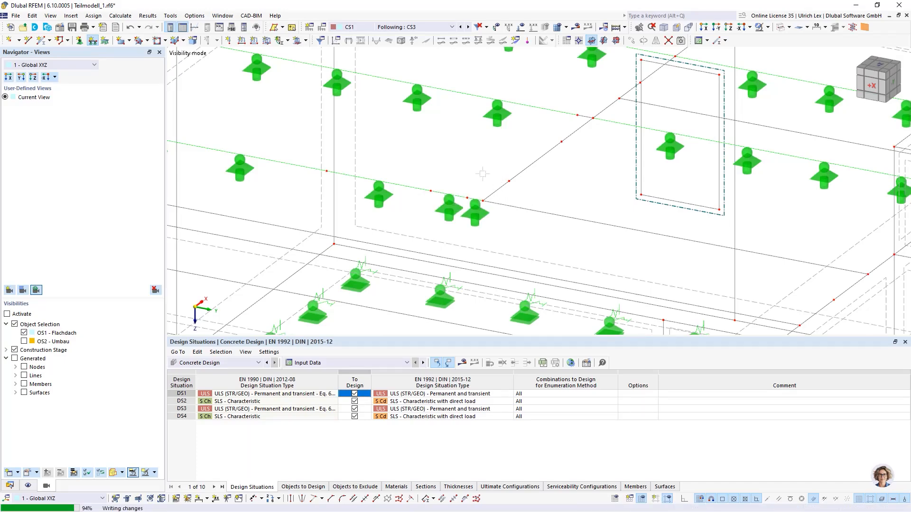
pyautogui.scroll(-3, 491, 190)
pyautogui.keyDown('ctrl'); pyautogui.moveTo(394, 213); pyautogui.dragTo(372, 159, button='middle'); pyautogui.keyUp('ctrl')
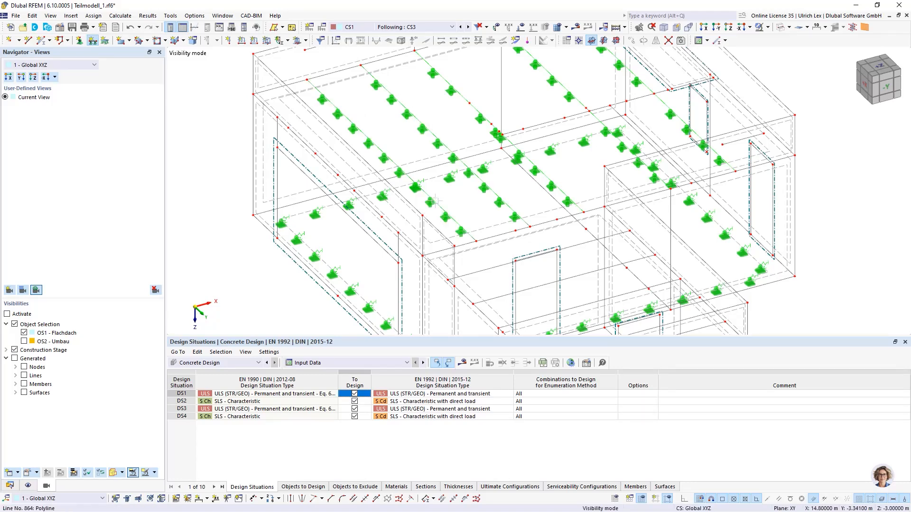
pyautogui.scroll(-1, 429, 159)
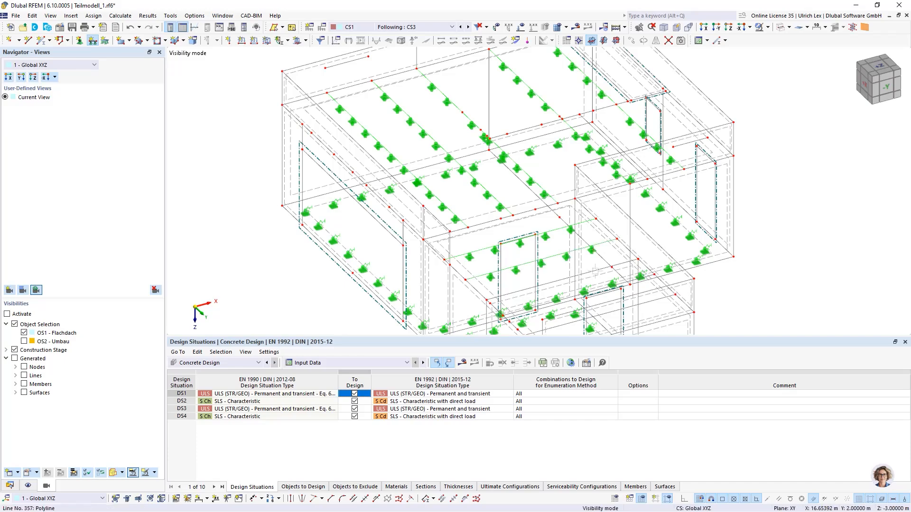
pyautogui.keyDown('ctrl'); pyautogui.moveTo(443, 128); pyautogui.dragTo(581, 227, button='middle'); pyautogui.keyUp('ctrl')
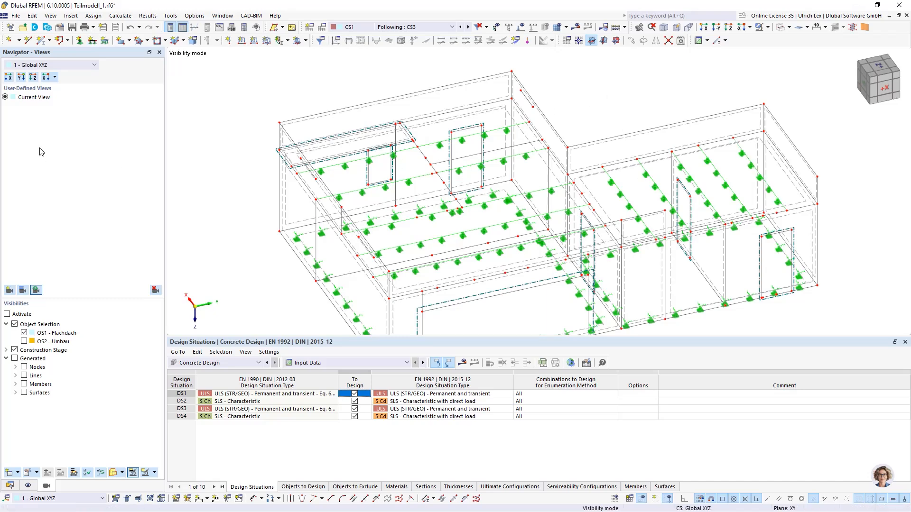
# Step: Enable line support changes in construction stage CS3 and add all line supports to it
pyautogui.click(10, 487)
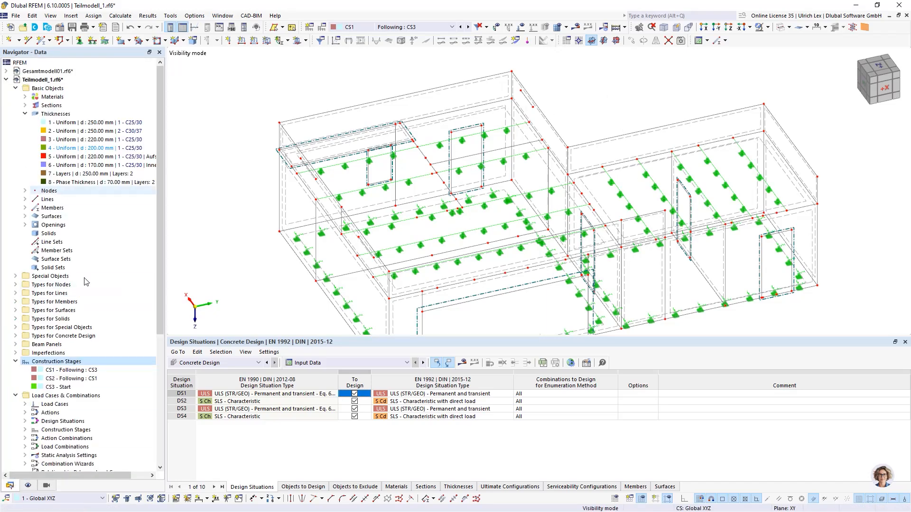
pyautogui.doubleClick(62, 388)
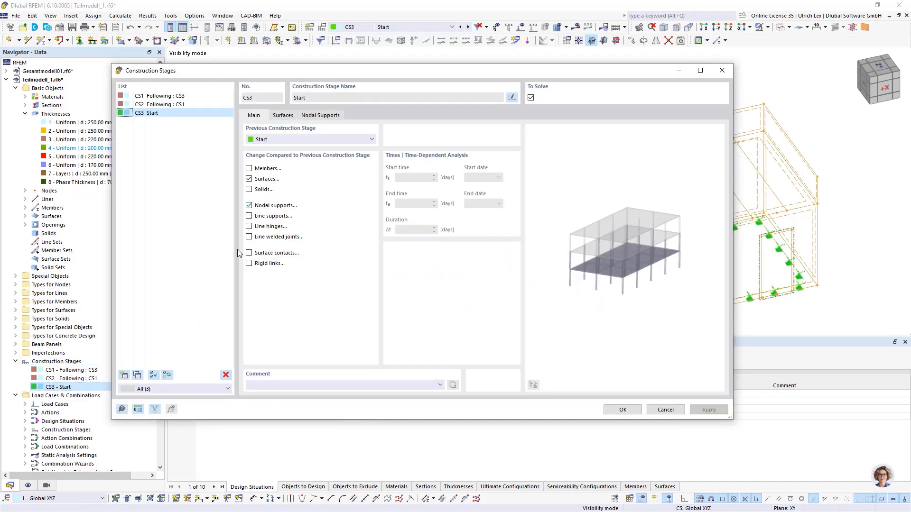
pyautogui.click(249, 216)
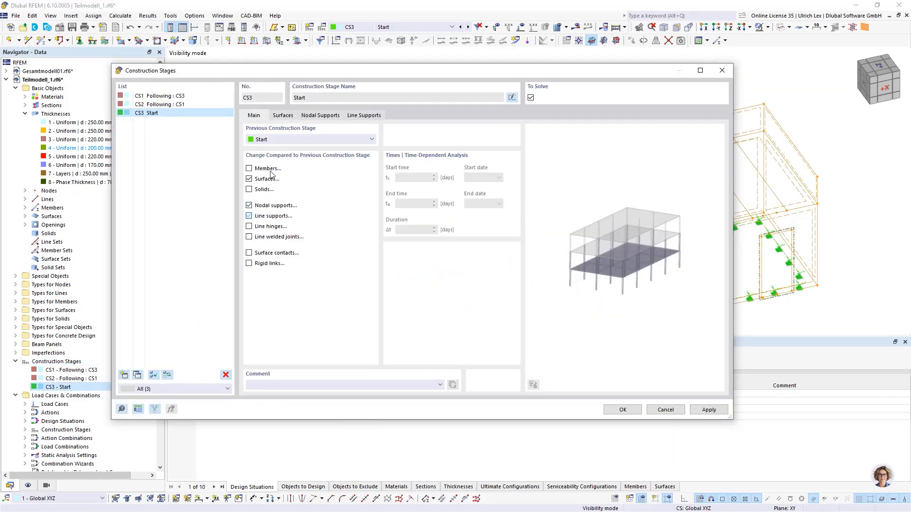
pyautogui.click(364, 116)
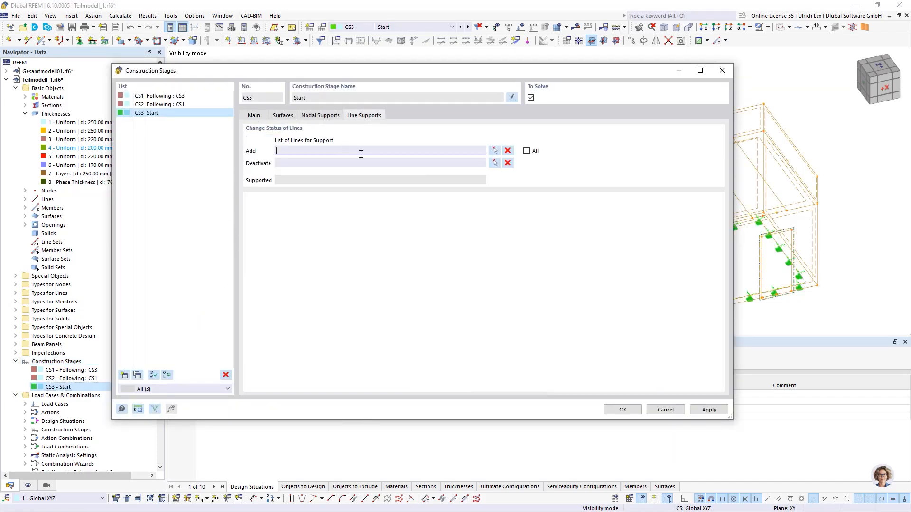
pyautogui.click(526, 151)
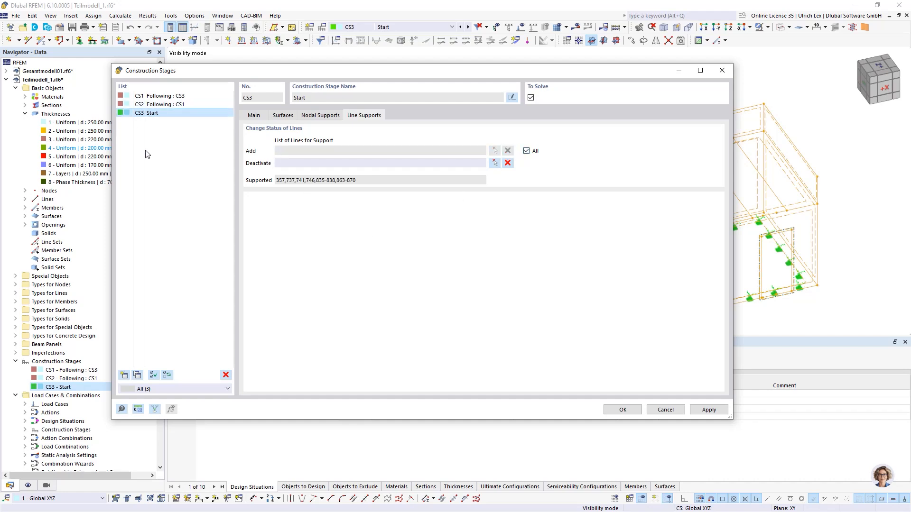
pyautogui.click(159, 97)
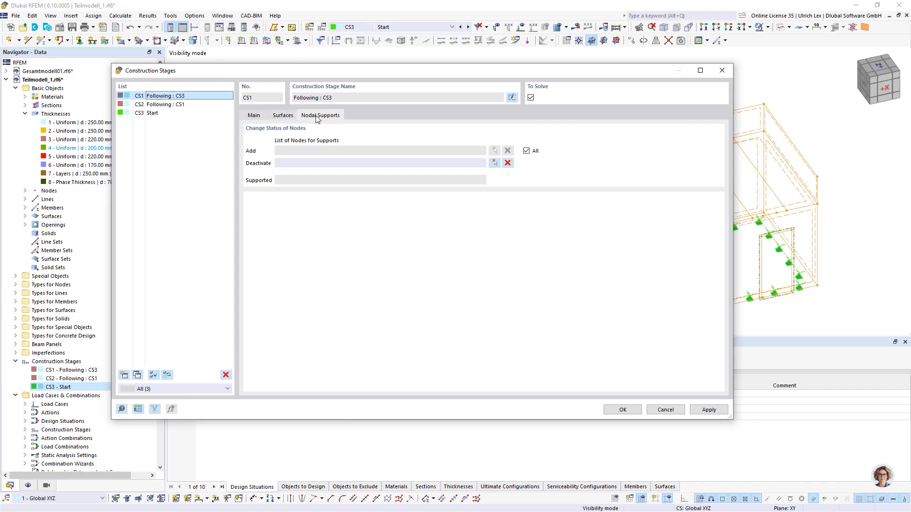
pyautogui.click(496, 164)
pyautogui.scroll(2, 359, 164)
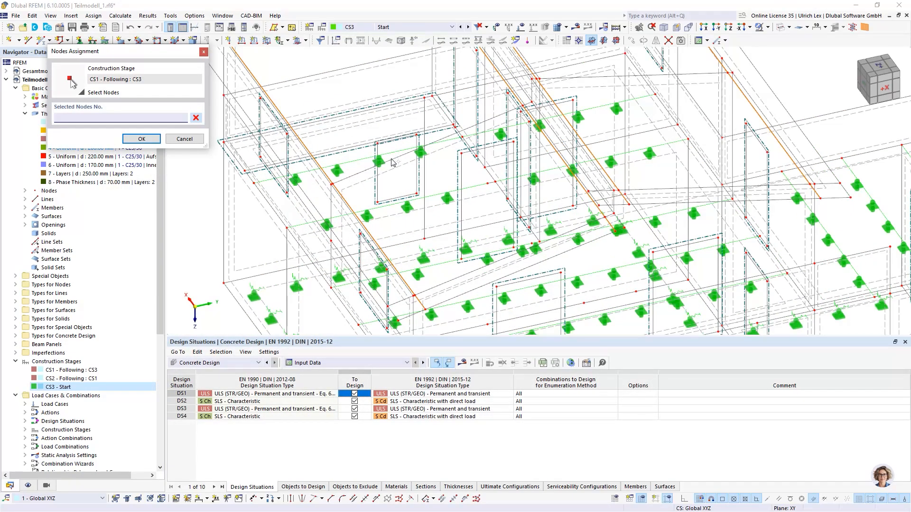
pyautogui.click(141, 138)
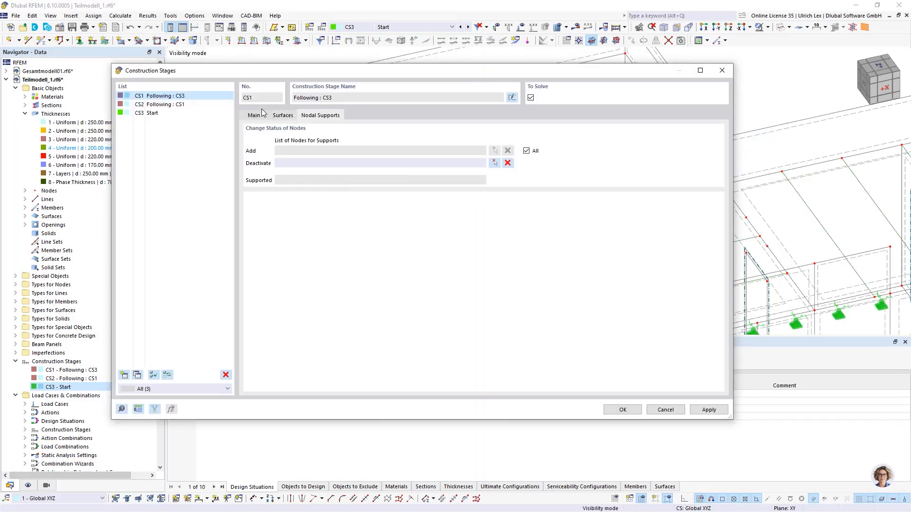
# Step: Copy the list of supported lines from CS3 and paste 357,737,741,746,835-838,863-870 into the nodal supports to deactivate in CS1
pyautogui.click(148, 113)
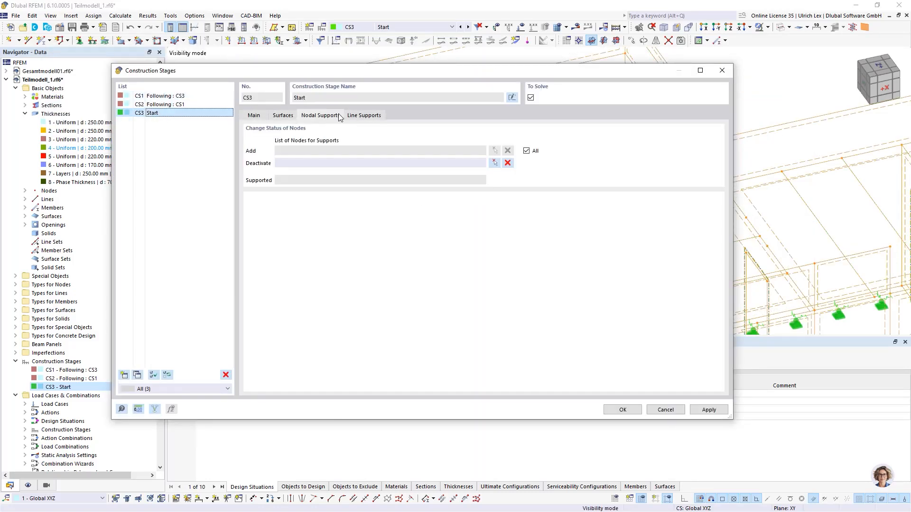
pyautogui.click(365, 116)
pyautogui.click(365, 180)
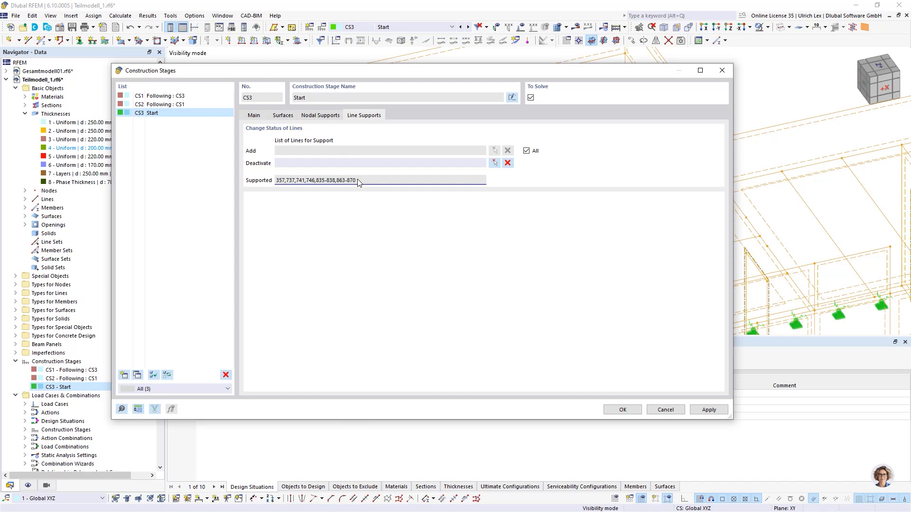
pyautogui.moveTo(358, 183); pyautogui.dragTo(276, 181)
pyautogui.hotkey('ctrl', 'c')
pyautogui.click(160, 96)
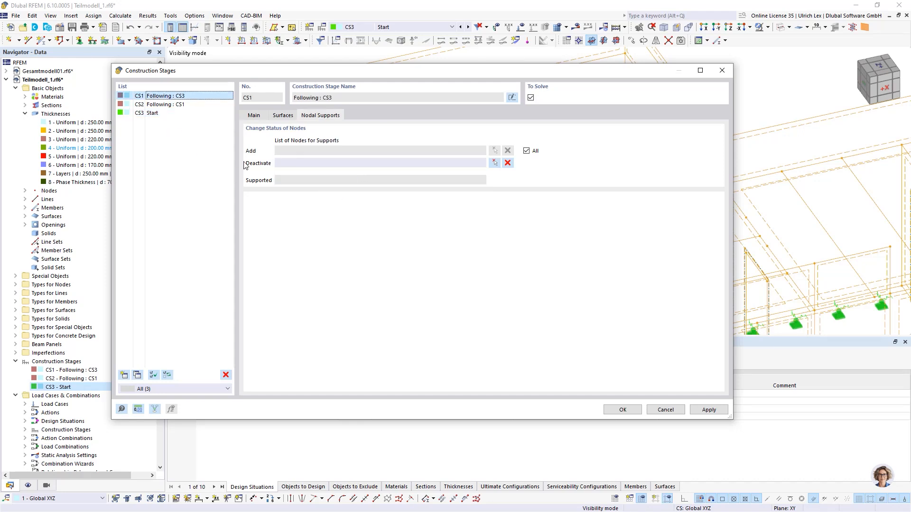
pyautogui.click(314, 163)
pyautogui.hotkey('ctrl', 'v')
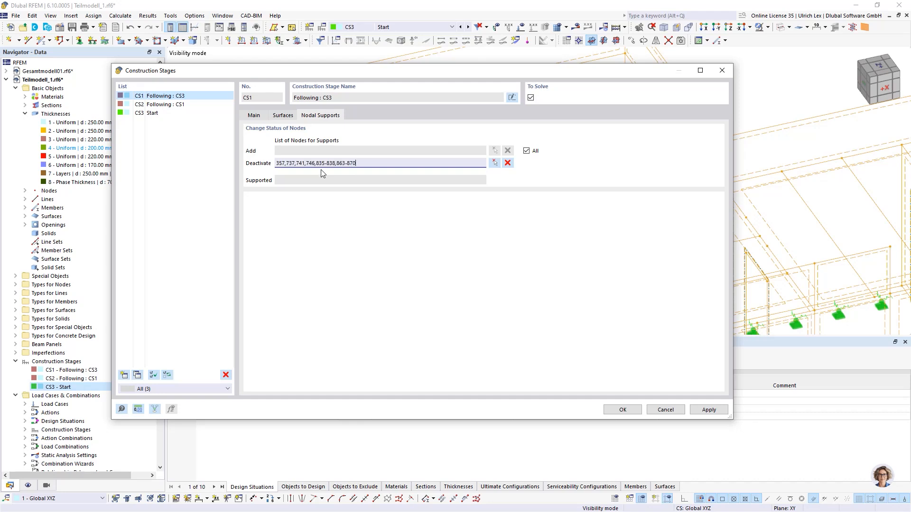
# Step: Turn off adding all nodal supports in CS1 and clear the line numbers from its list of nodes to deactivate
pyautogui.click(283, 115)
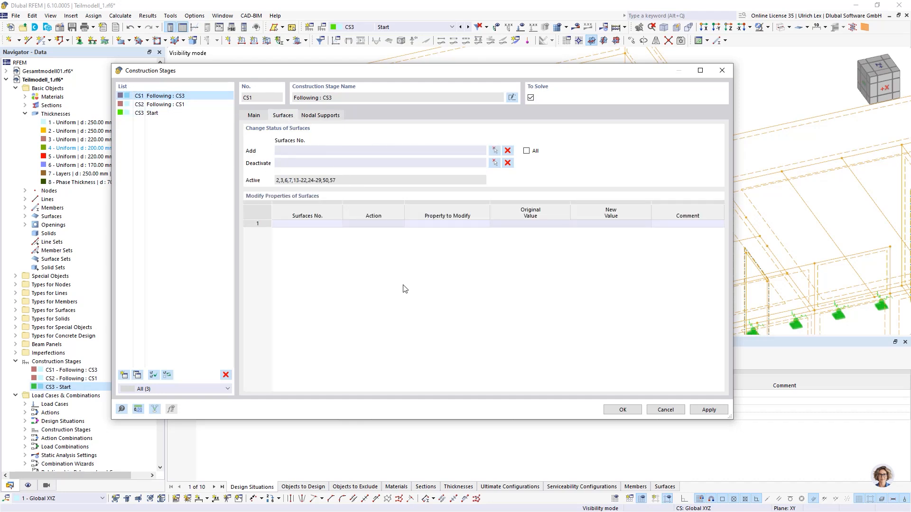
pyautogui.click(623, 409)
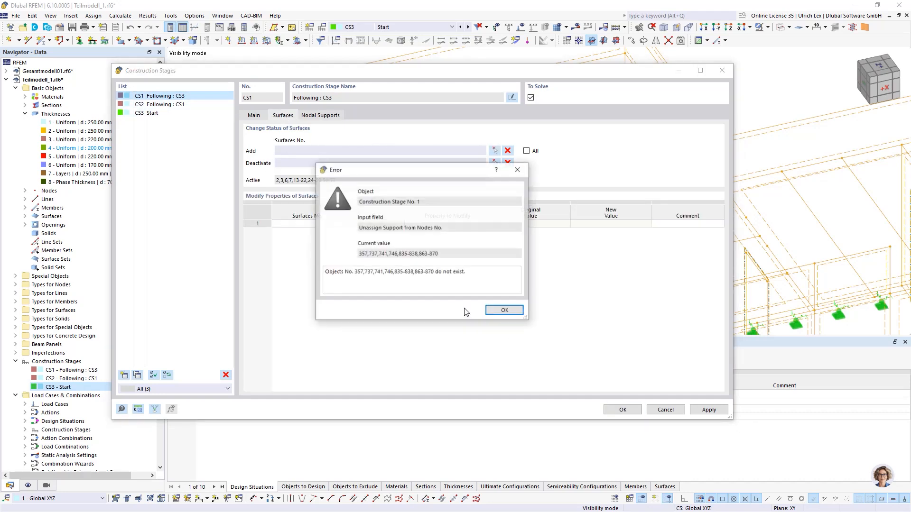
pyautogui.click(504, 311)
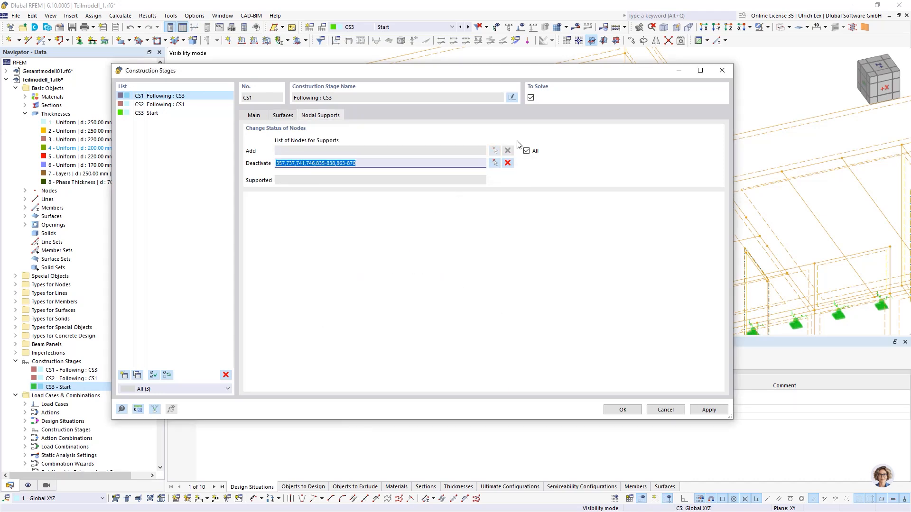
pyautogui.click(527, 150)
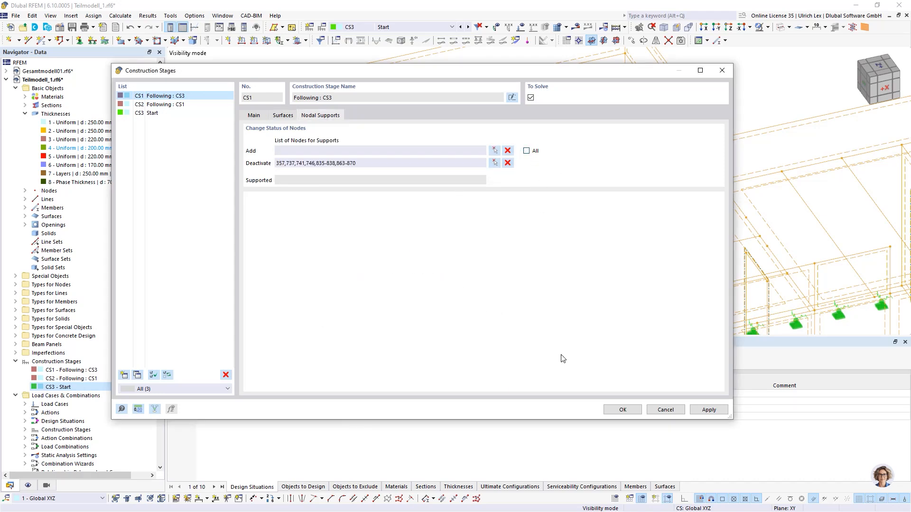
pyautogui.click(623, 409)
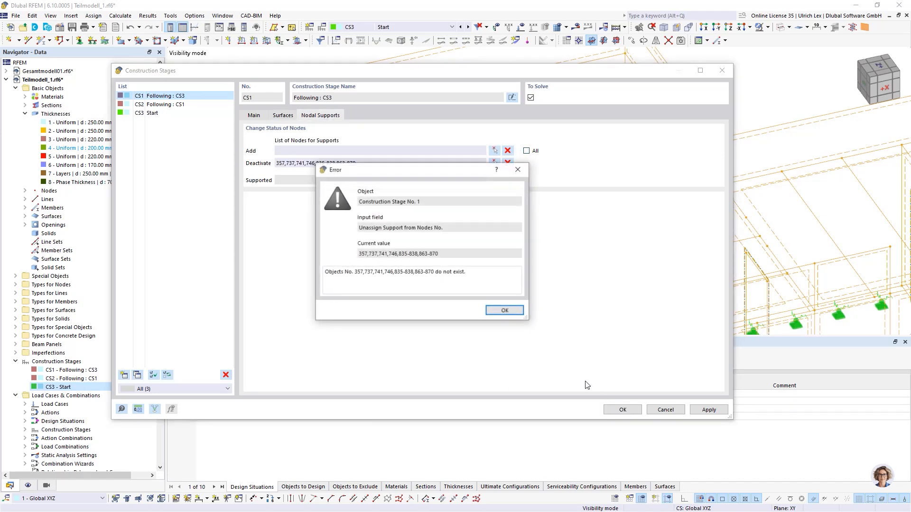
pyautogui.click(504, 311)
pyautogui.click(143, 113)
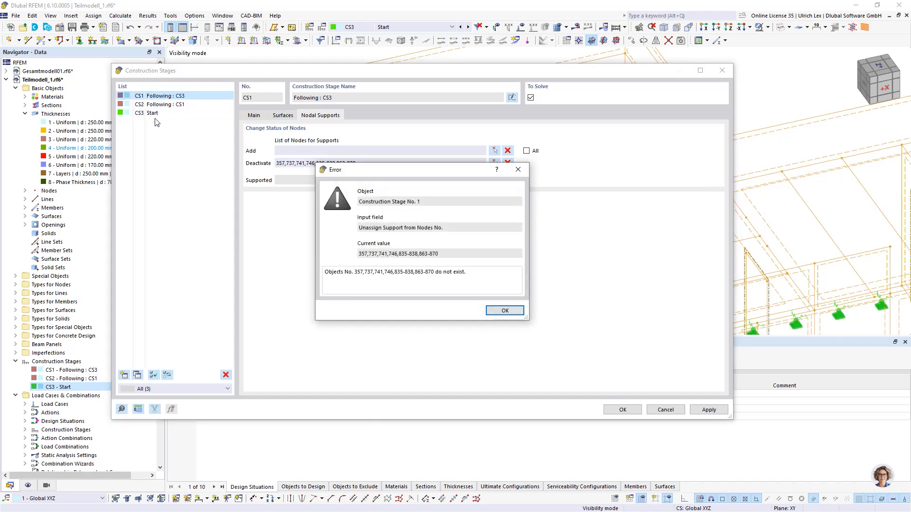
pyautogui.click(505, 311)
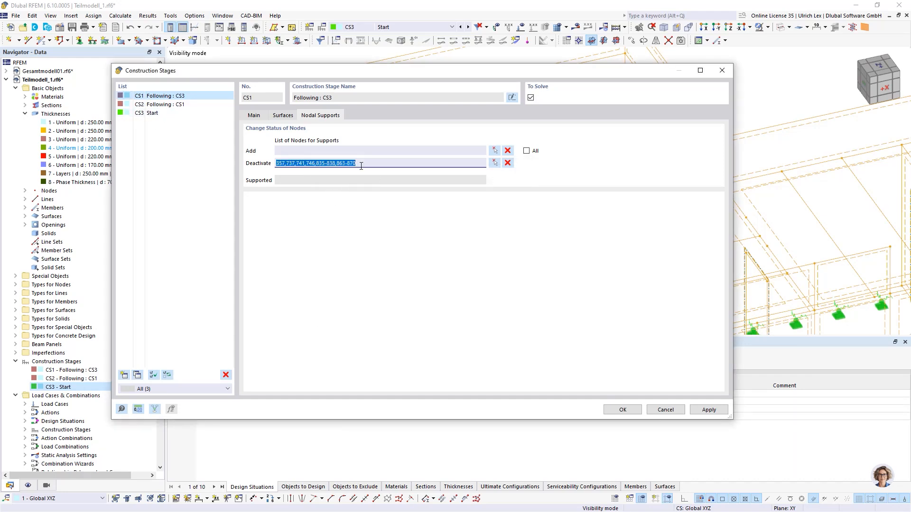
pyautogui.press('Delete')
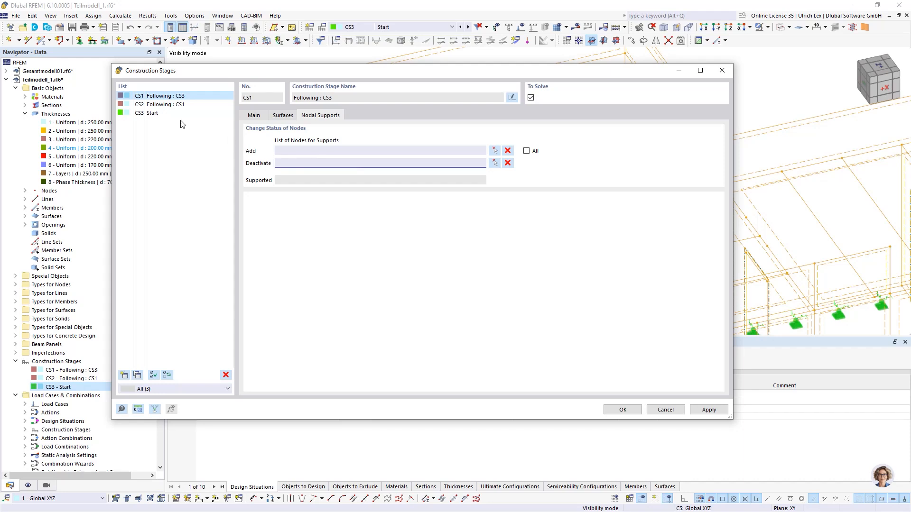
# Step: Select the full list of supported lines 357,737,741,746,835-838,863-870 in CS3 for copying
pyautogui.click(148, 113)
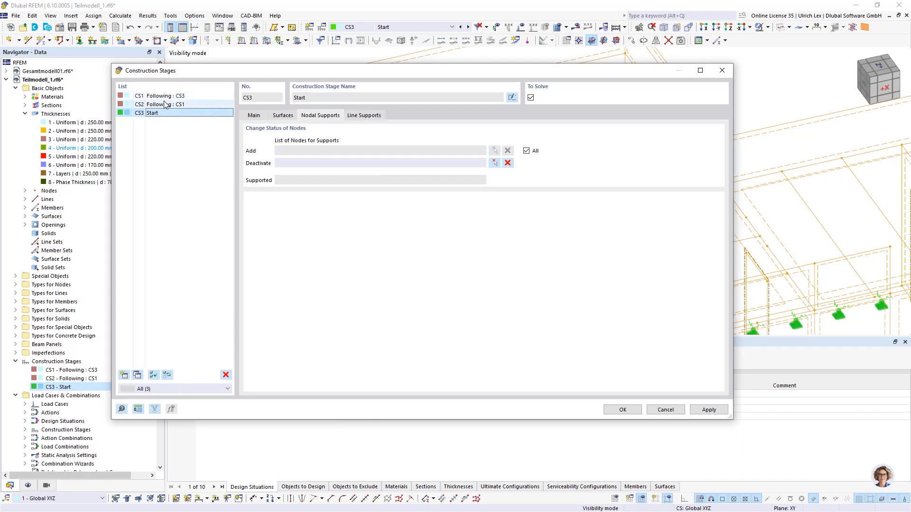
pyautogui.click(154, 97)
pyautogui.click(148, 113)
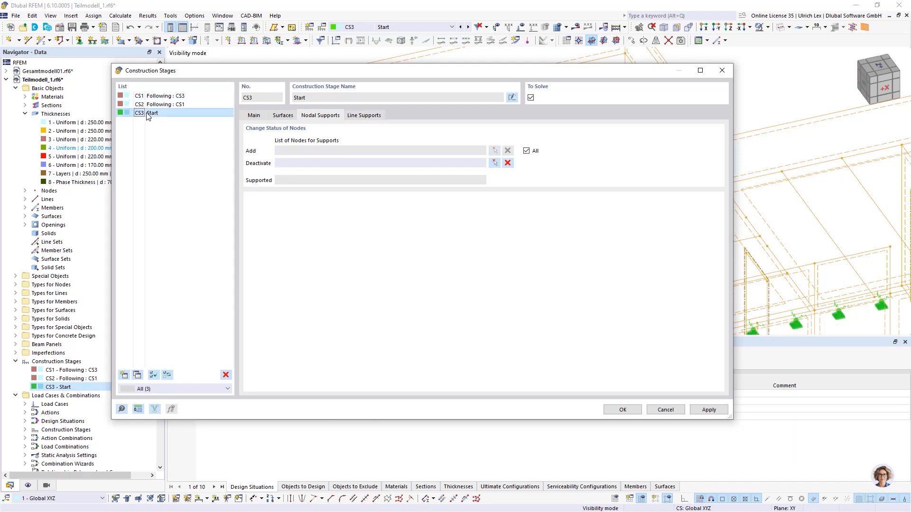
pyautogui.click(369, 116)
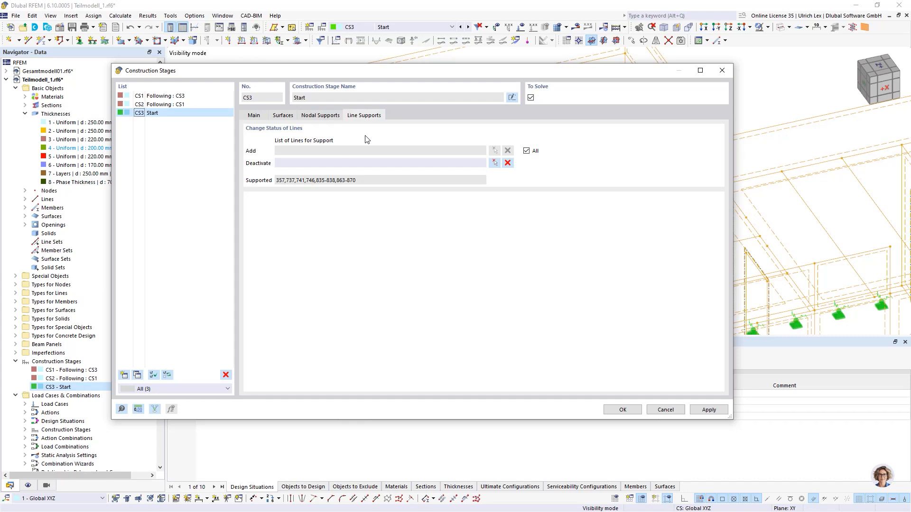
pyautogui.click(365, 181)
pyautogui.moveTo(360, 181); pyautogui.dragTo(309, 181)
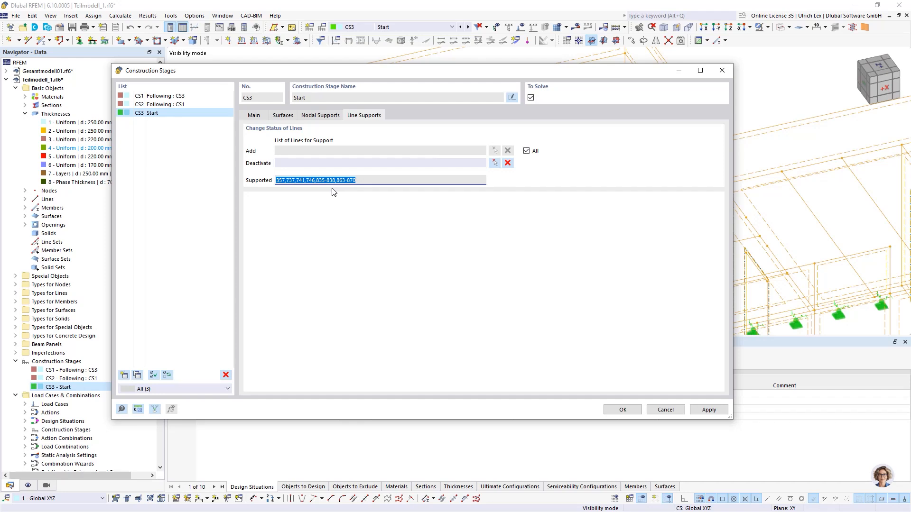
# Step: Enable line support changes in CS1, deactivate lines 357,737,741,746,835-838,863-870 there, and save the construction stages
pyautogui.click(165, 97)
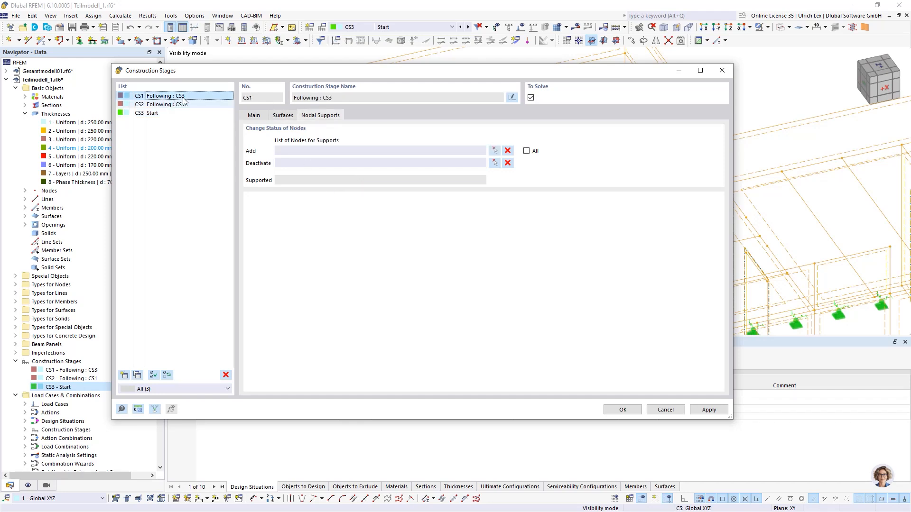
pyautogui.click(256, 115)
pyautogui.click(249, 216)
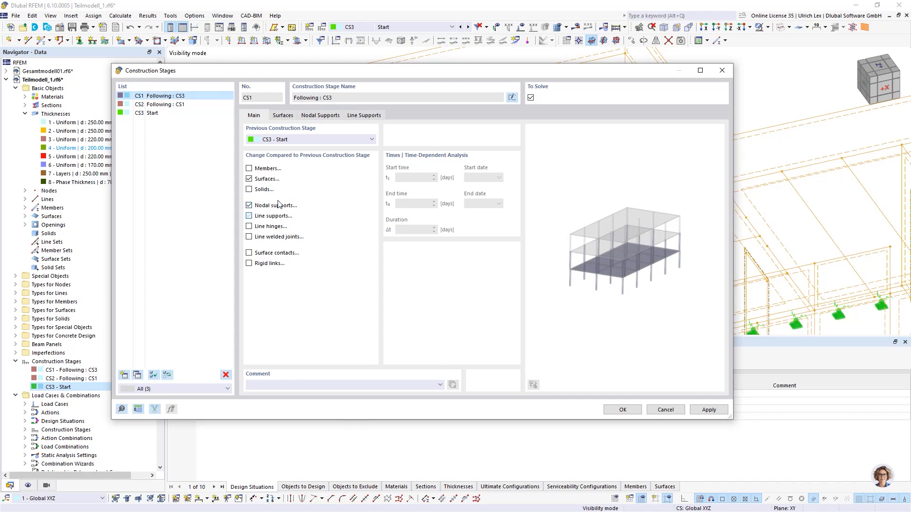
pyautogui.click(366, 115)
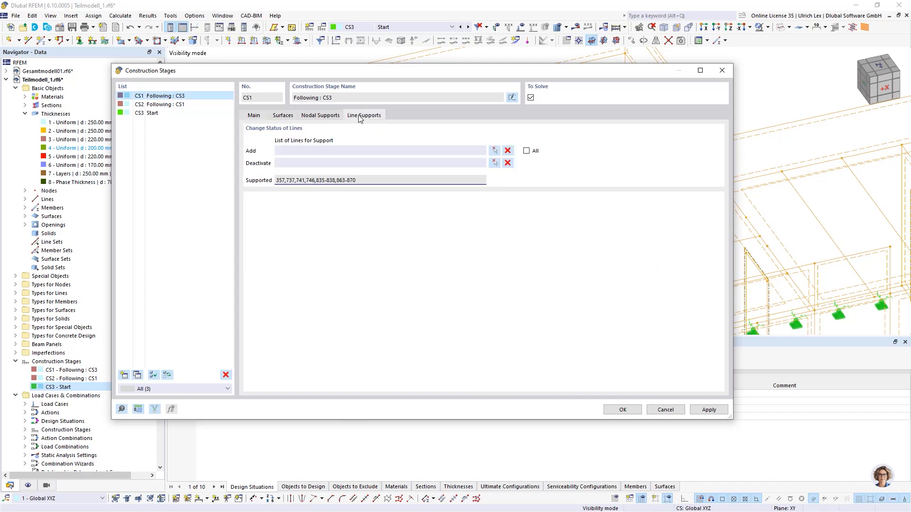
pyautogui.click(315, 164)
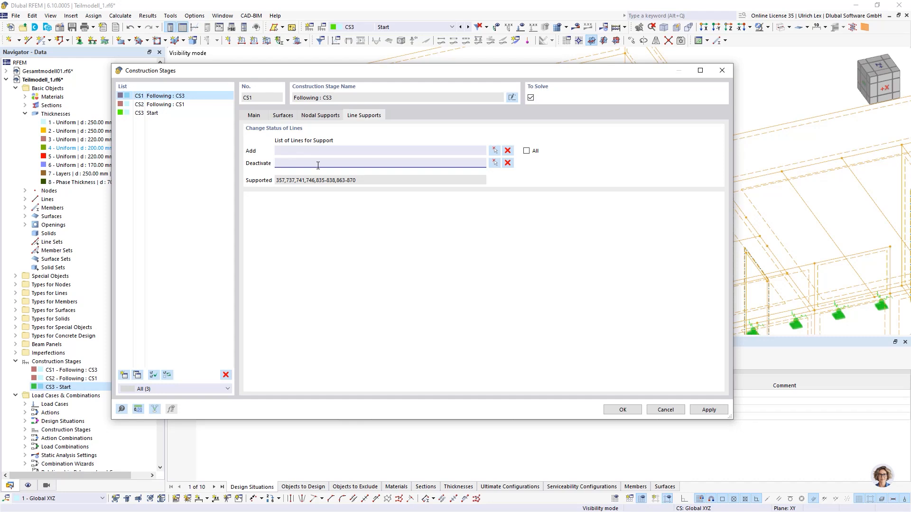
pyautogui.write('357,737,741,746,835-838,863-870')
pyautogui.click(631, 411)
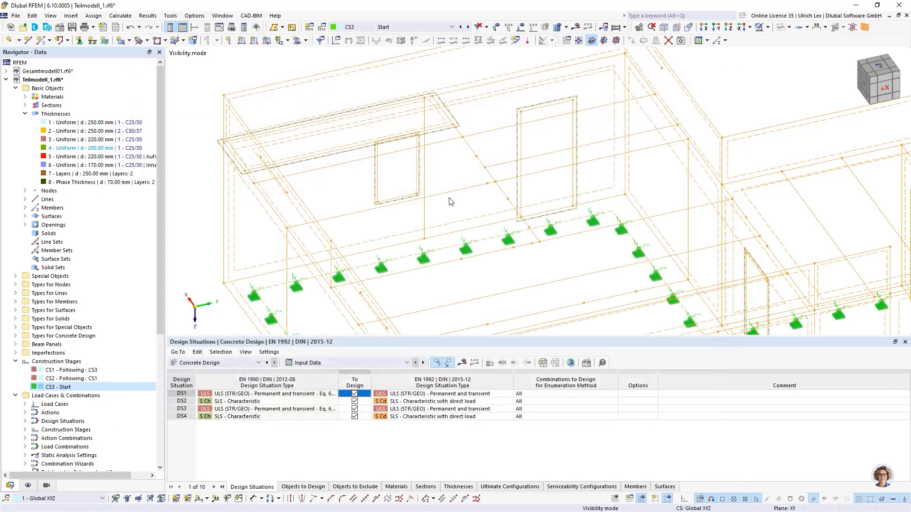
# Step: Examine the line supports beneath the slabs in CS3 and display construction stage CS1 to compare its supports across the whole model
pyautogui.scroll(-2, 281, 59)
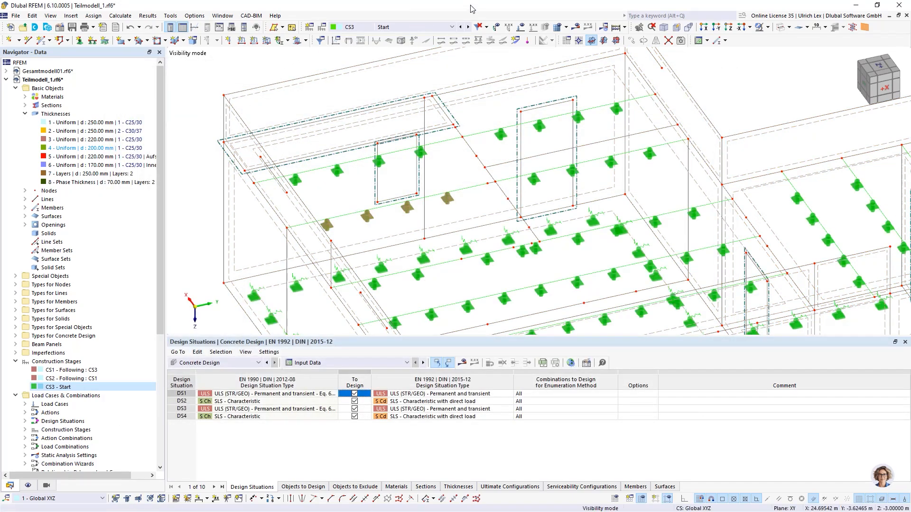
pyautogui.scroll(-2, 499, 176)
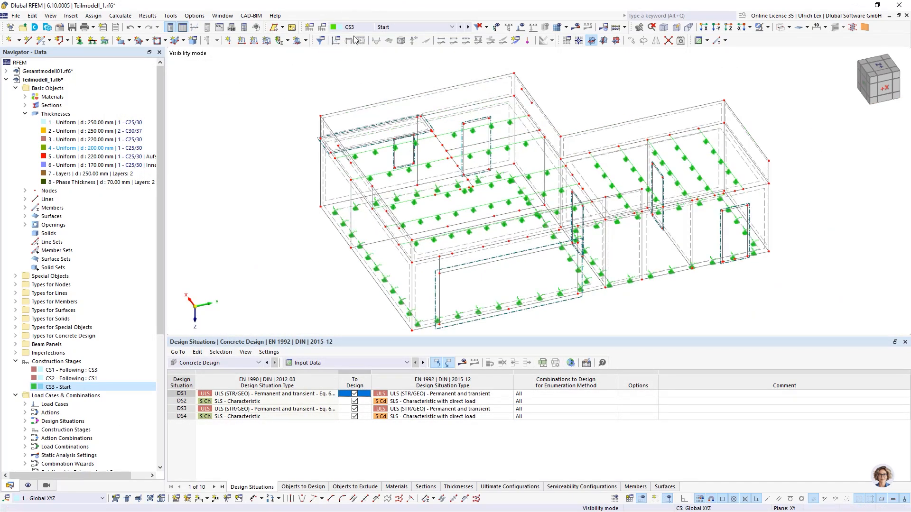
pyautogui.keyDown('ctrl'); pyautogui.moveTo(715, 293); pyautogui.dragTo(454, 90, button='middle'); pyautogui.keyUp('ctrl')
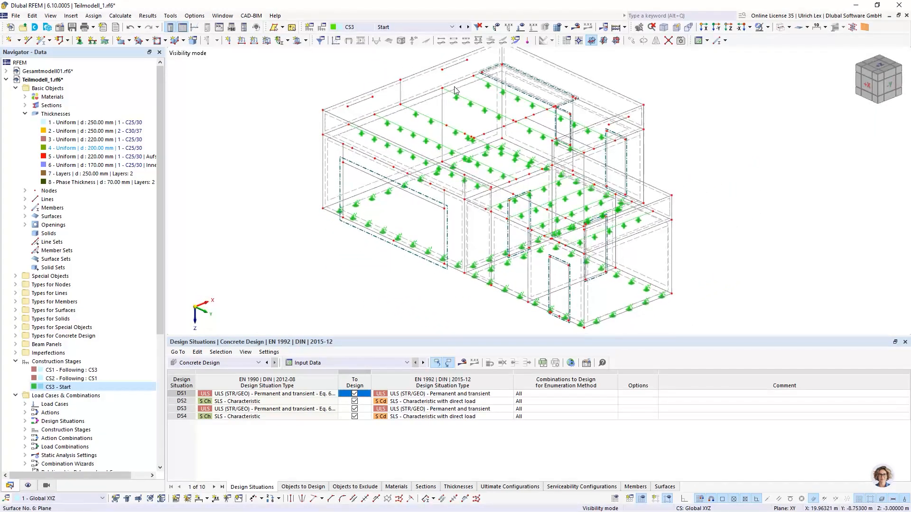
pyautogui.scroll(3, 454, 90)
pyautogui.scroll(-2, 471, 125)
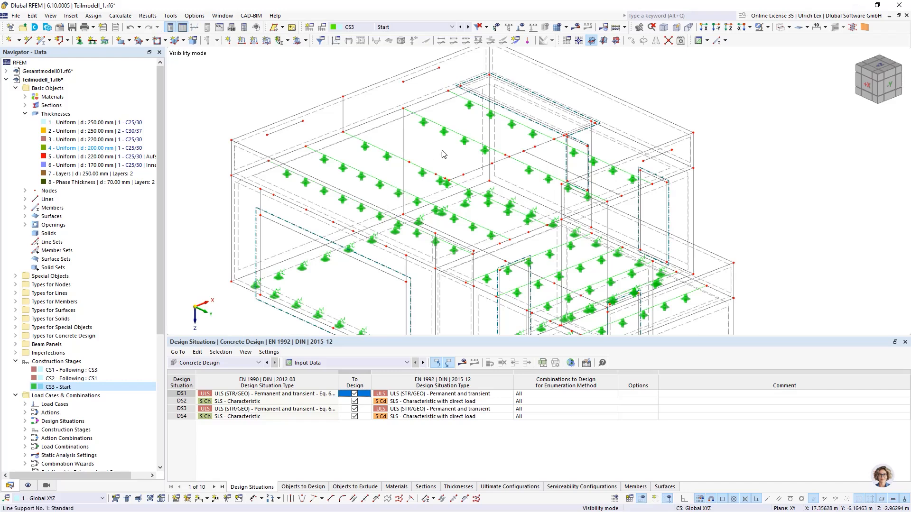
pyautogui.click(450, 27)
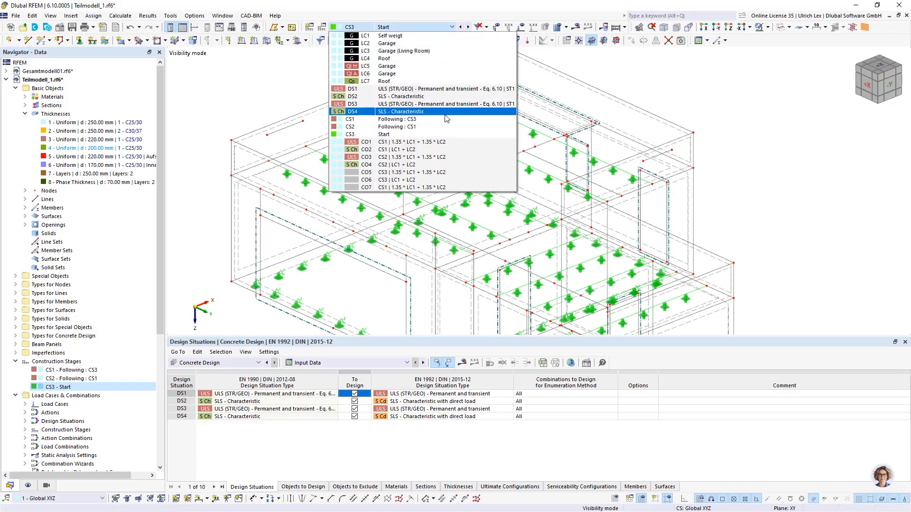
pyautogui.click(445, 121)
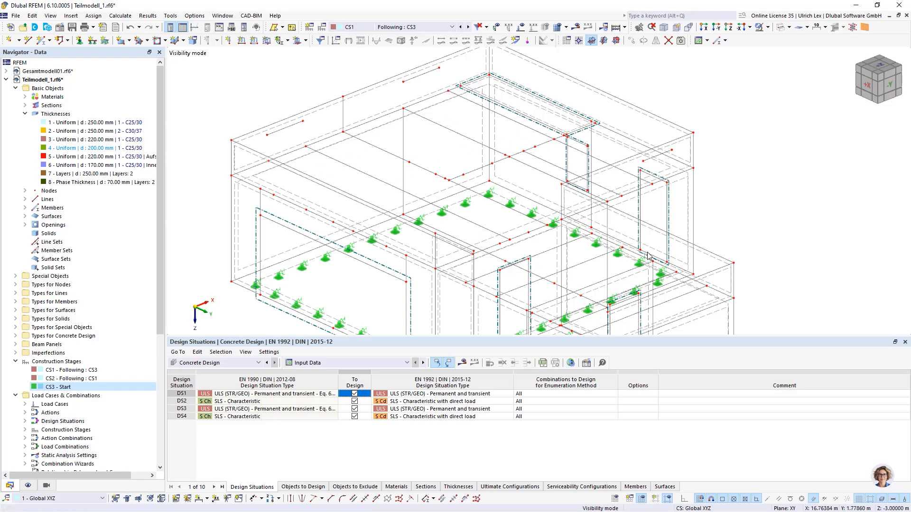
pyautogui.scroll(-1, 452, 117)
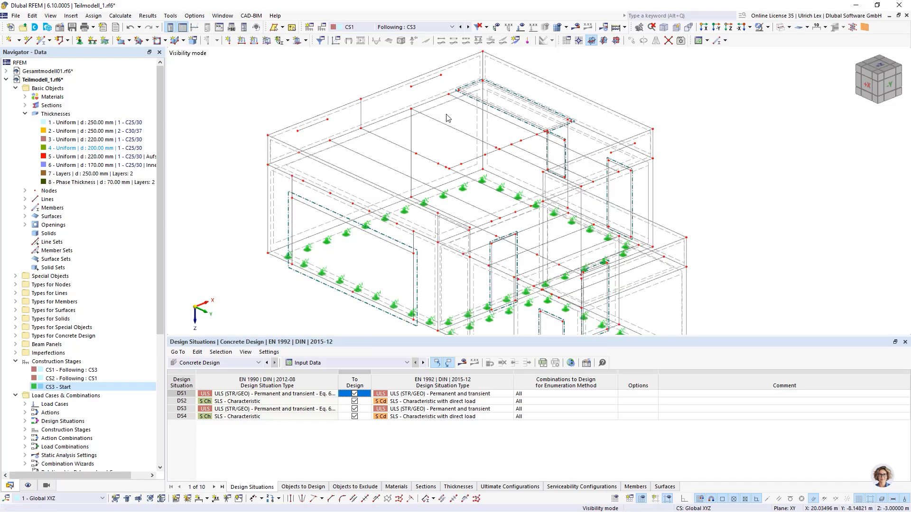
pyautogui.scroll(-1, 280, 171)
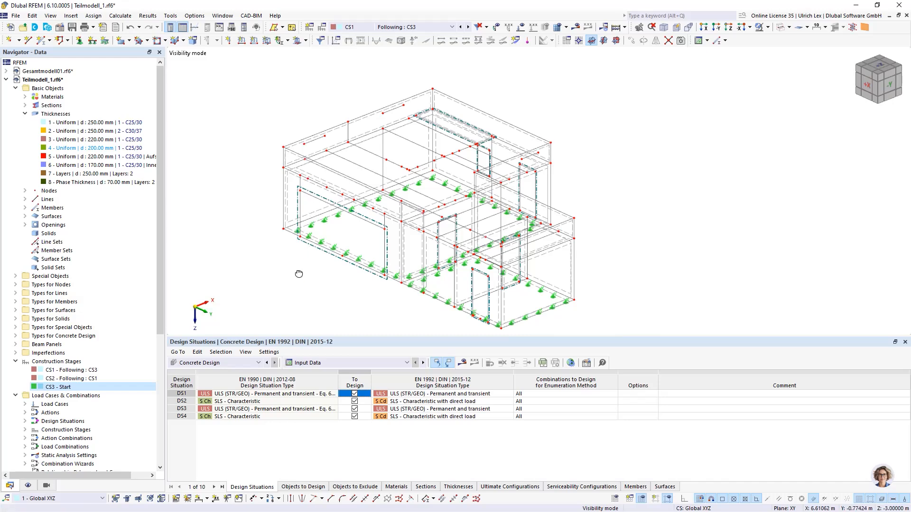
pyautogui.keyDown('ctrl'); pyautogui.moveTo(297, 217); pyautogui.dragTo(417, 265, button='middle'); pyautogui.keyUp('ctrl')
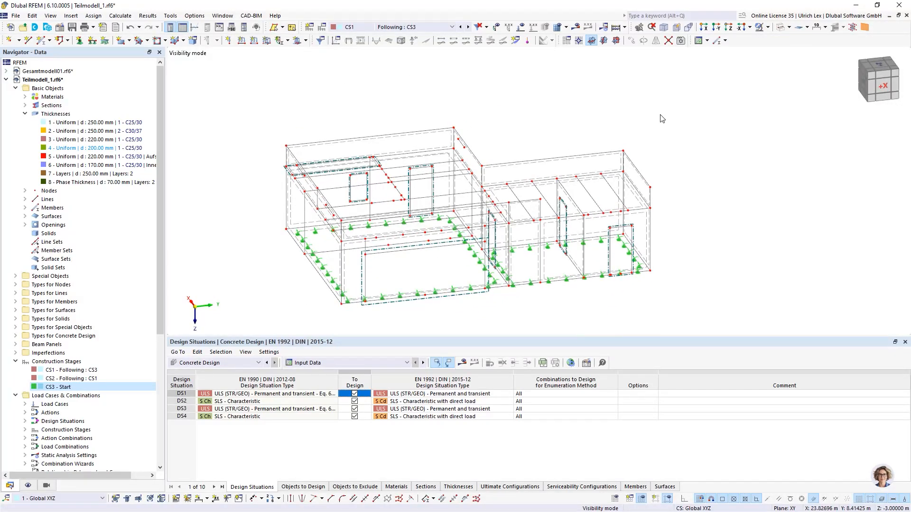